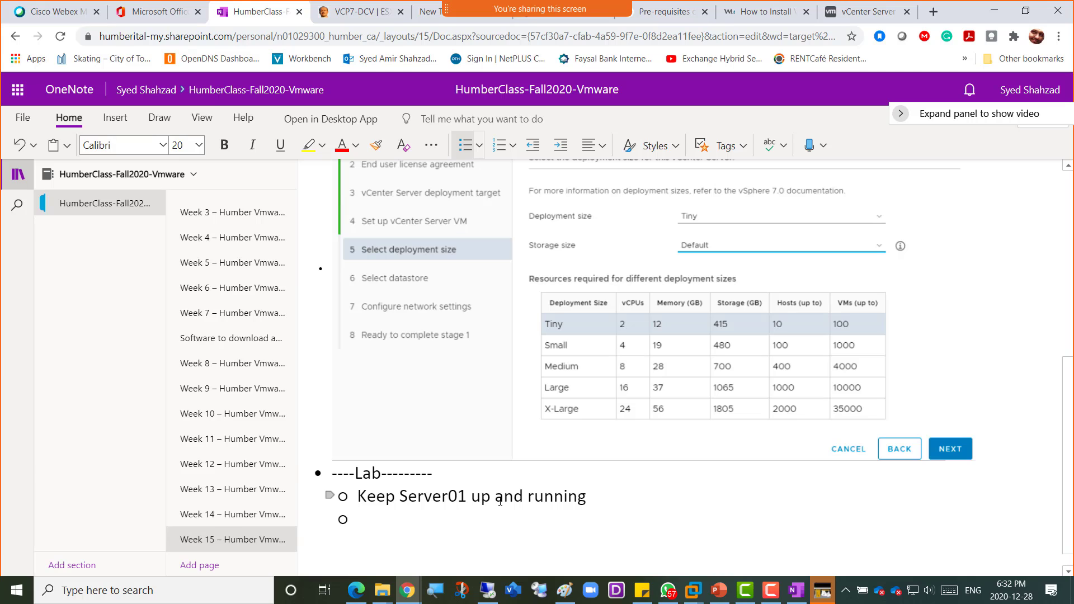
- Add bullets 'Permanently Shutdown server02 and Esxi02' and 'Temporarily shutdown Esxi01 lets change:' with an indented sub-bullet
type("Perm")
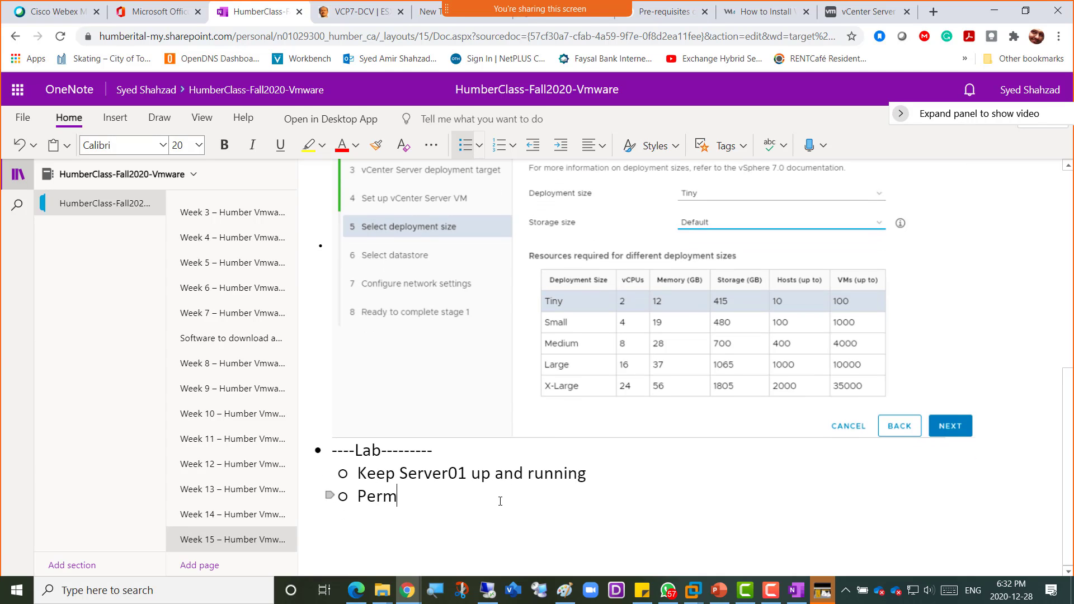
type("anently Shutdown server0")
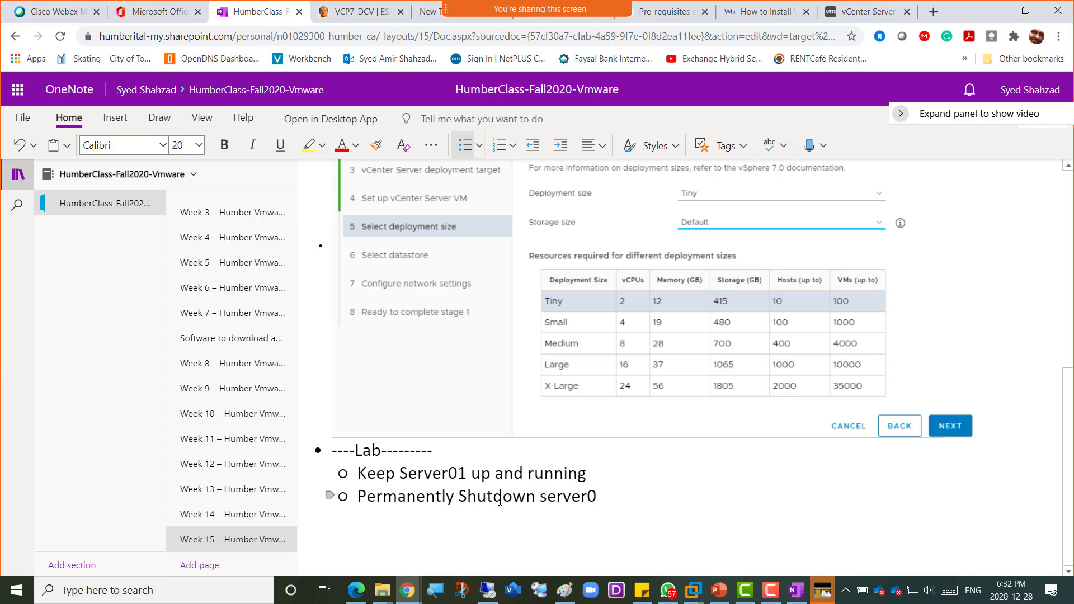
type("2 and Es")
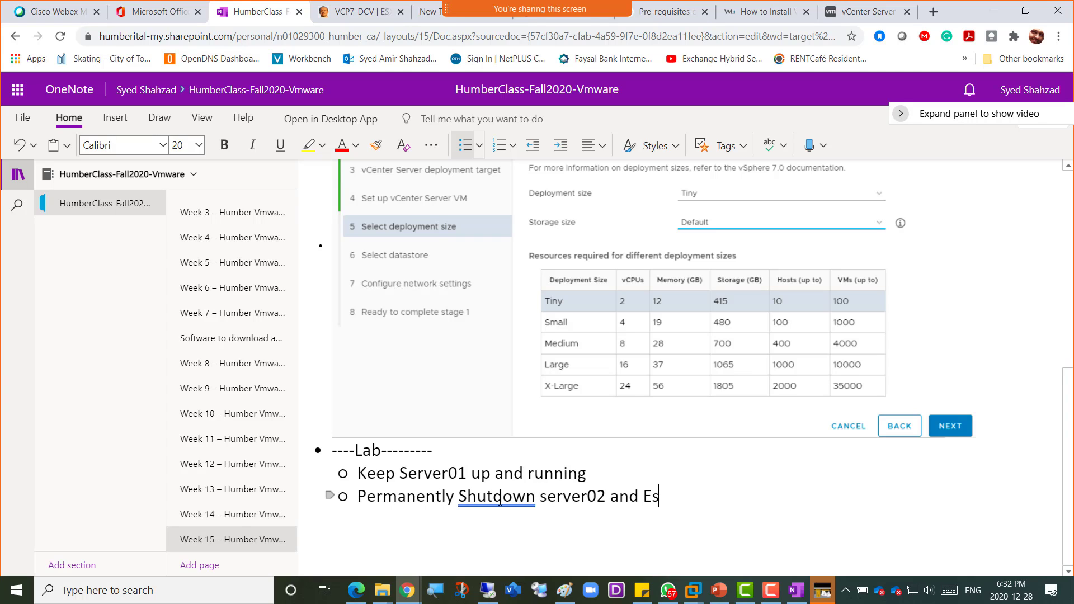
type("xi02")
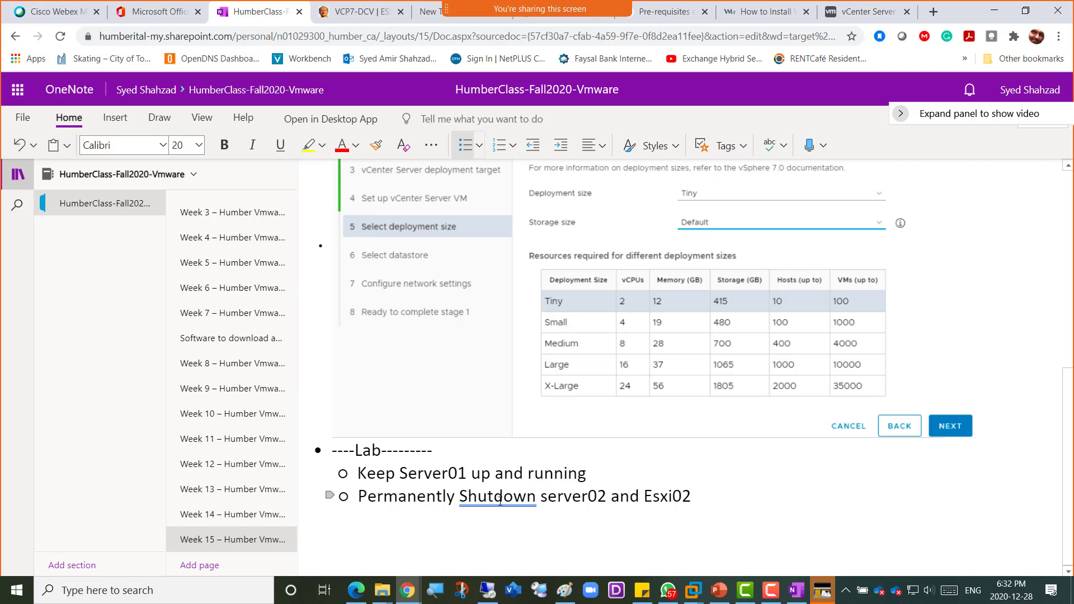
key("Return")
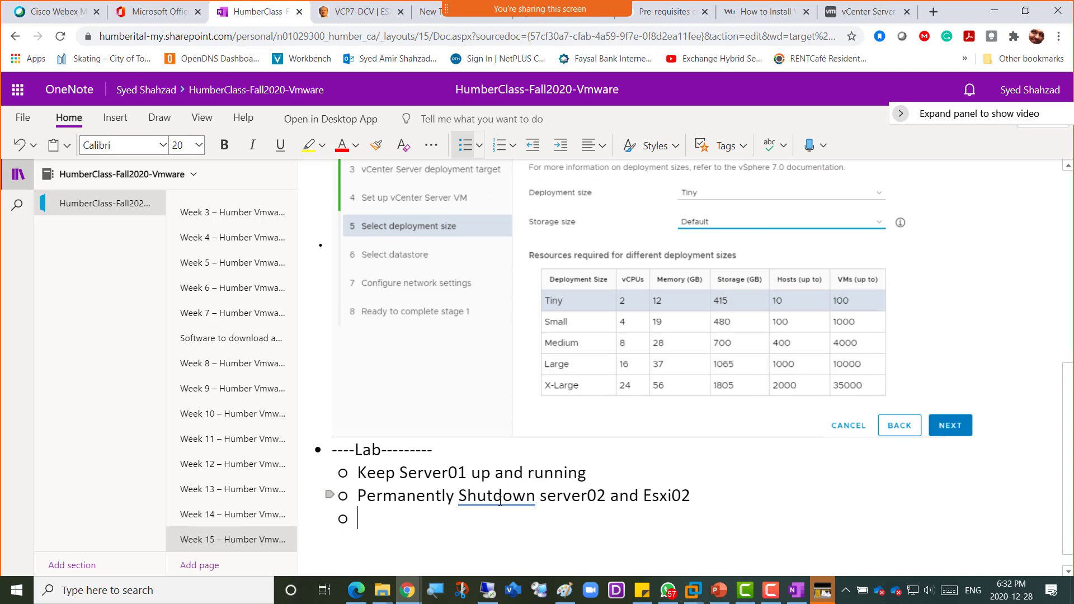
type("Tempora")
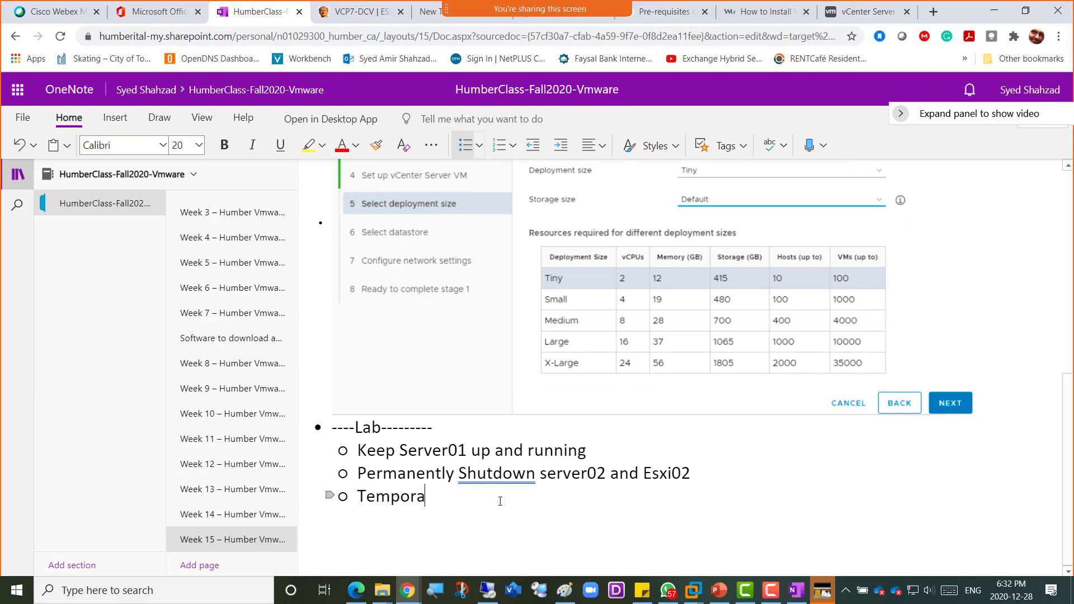
type("rily shutdown ")
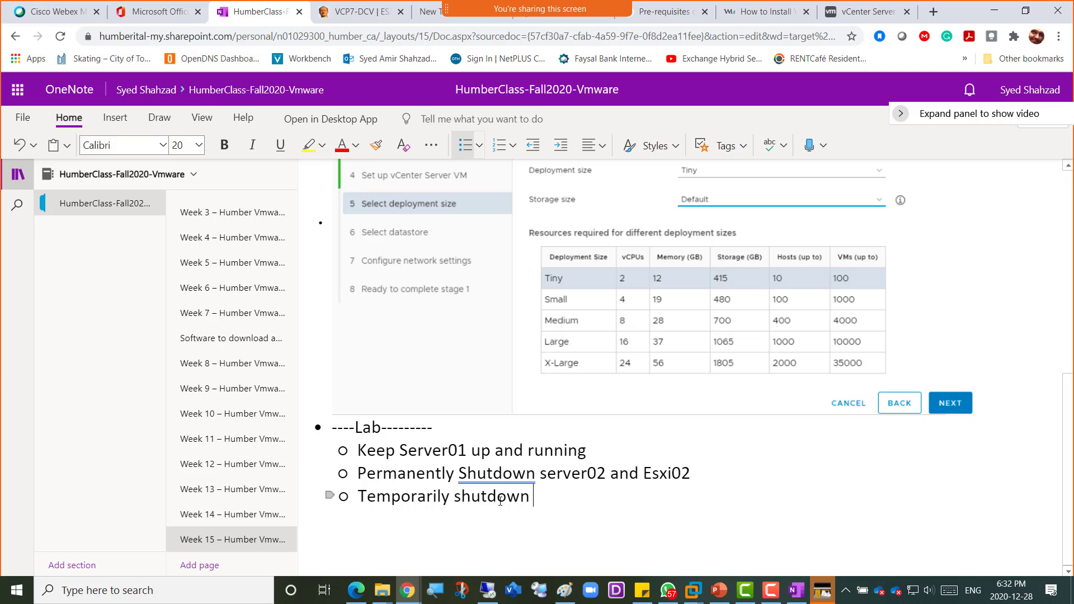
type("e")
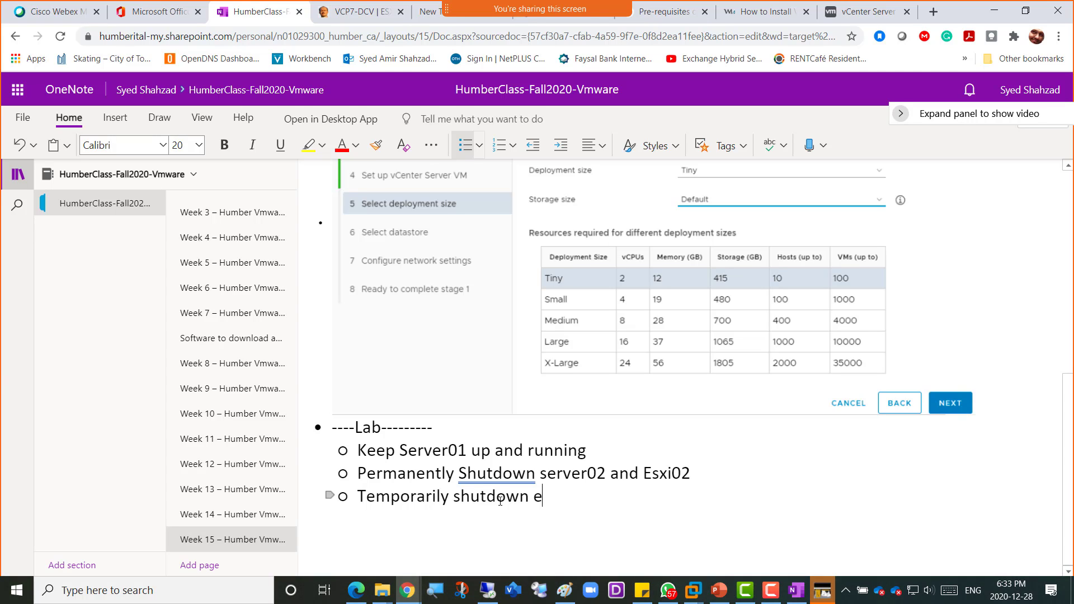
key("BackSpace")
type("Esxi01 ")
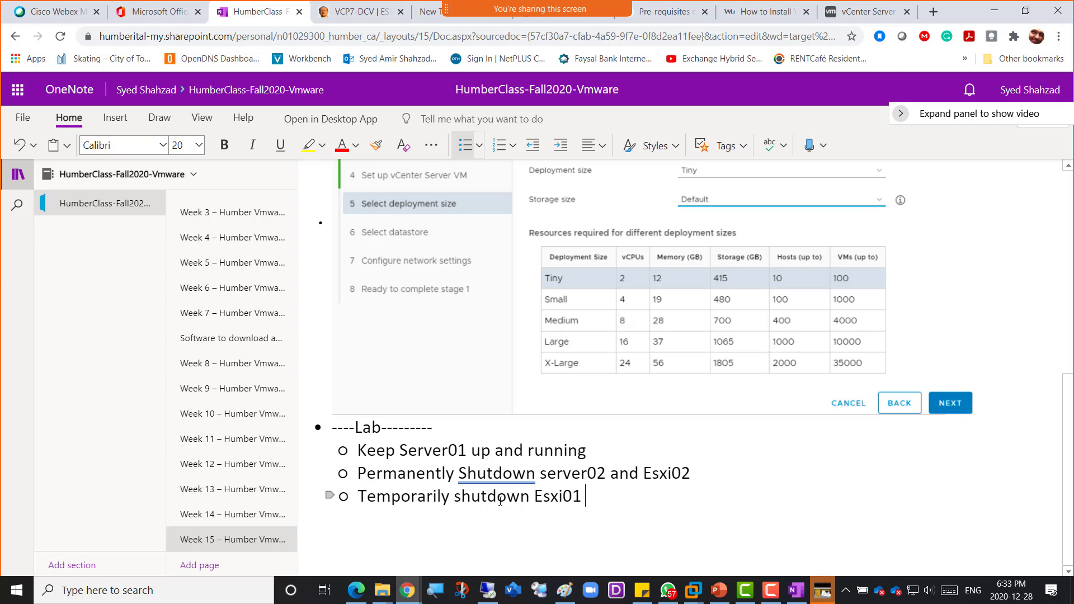
type("lets ")
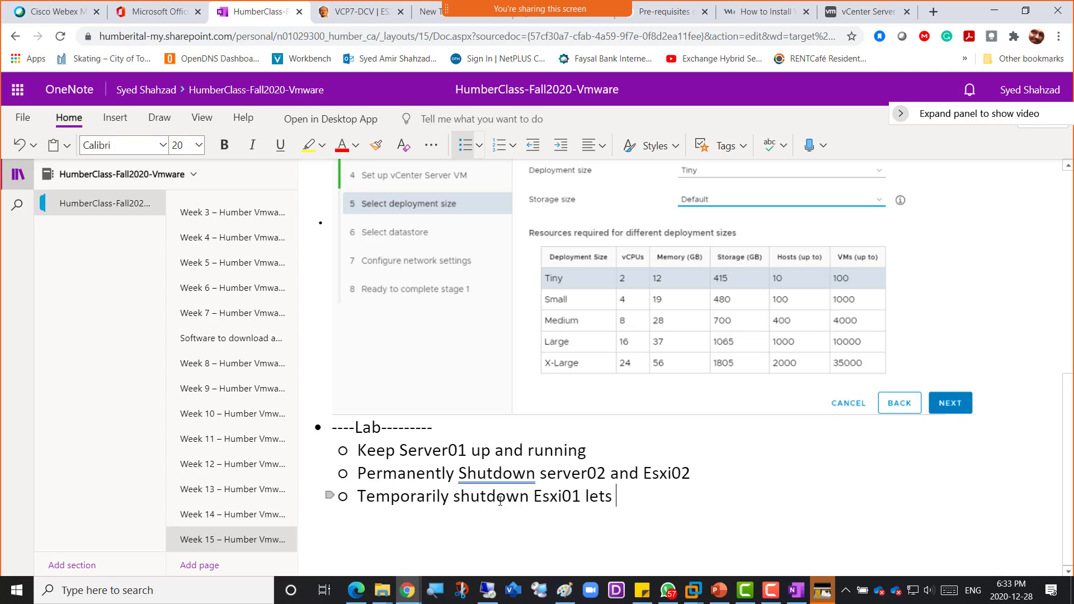
type("change:")
key("Return")
key("Tab")
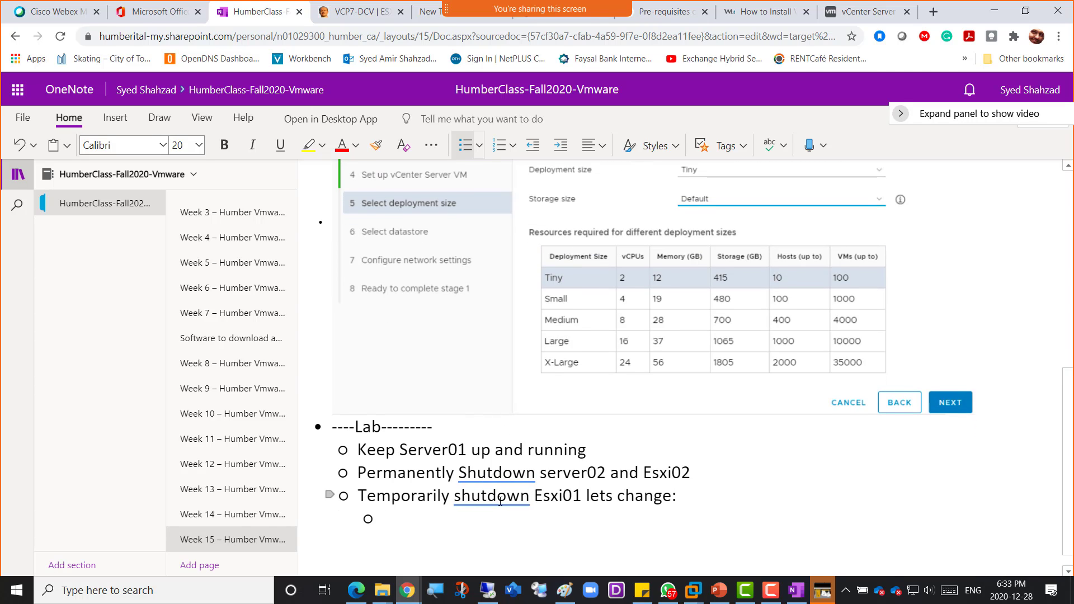
- Add sub-bullets 'Ram to 12GB' and 'Add a new Disk 500GB Thin Provisioned'
type("Ram to 12")
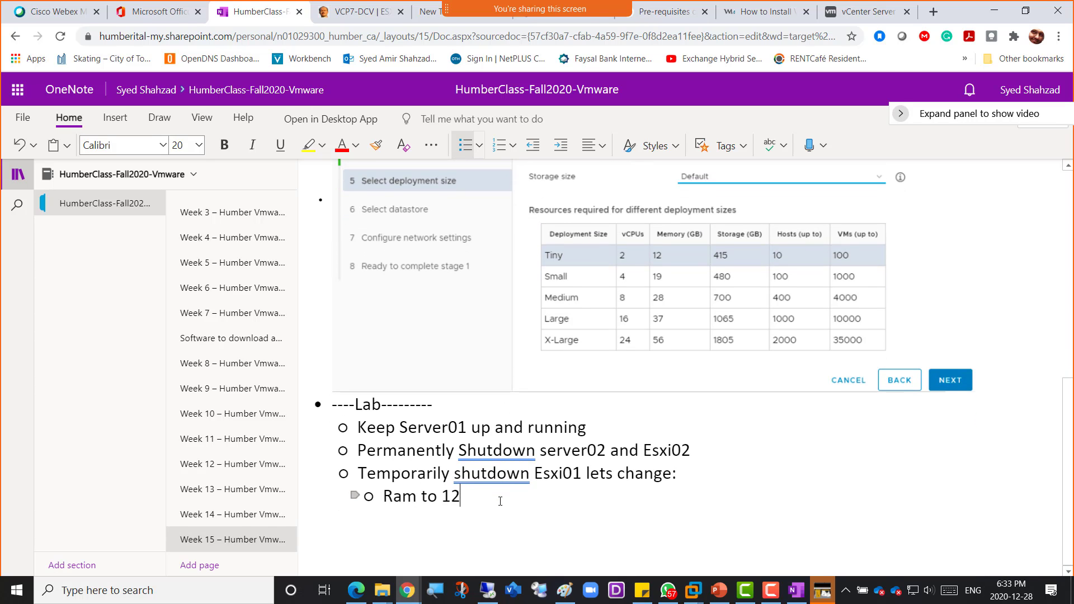
type("GB")
key("Return")
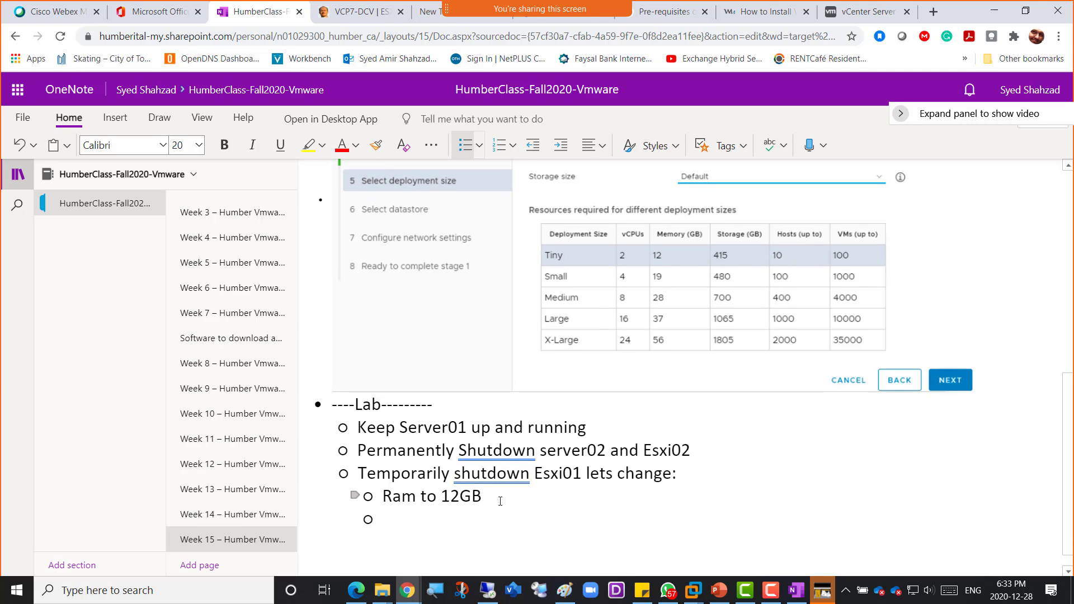
type("Add")
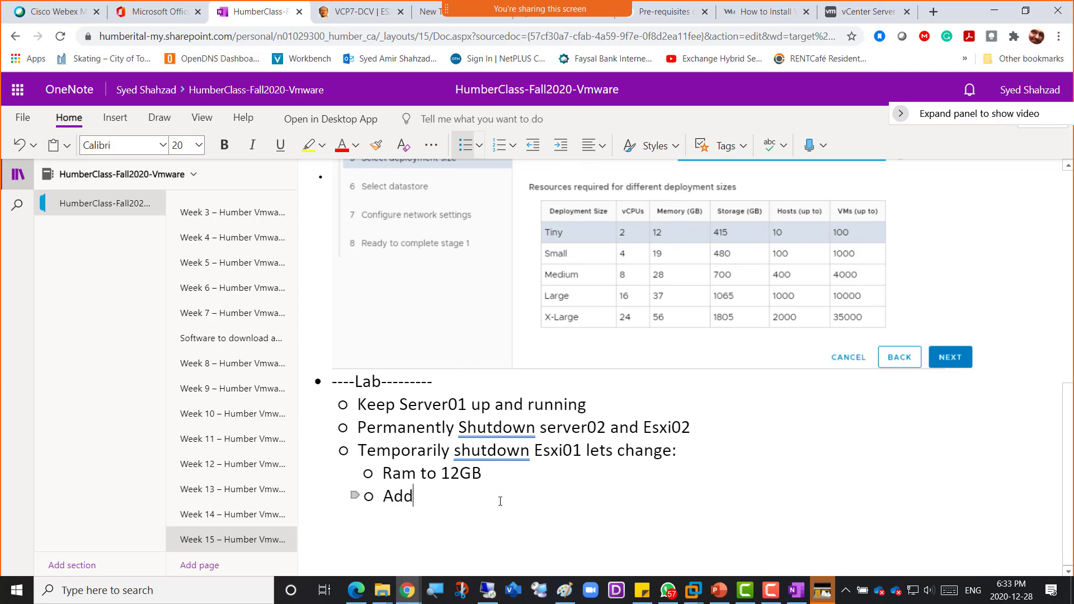
type(" a new Disk 500GB")
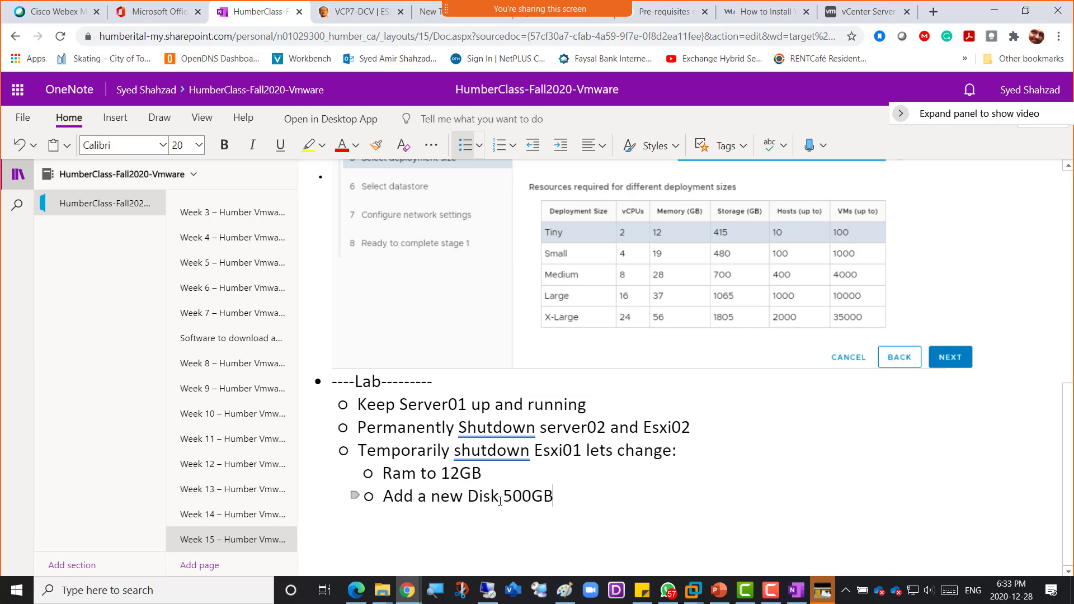
type(" Thin Provisioned")
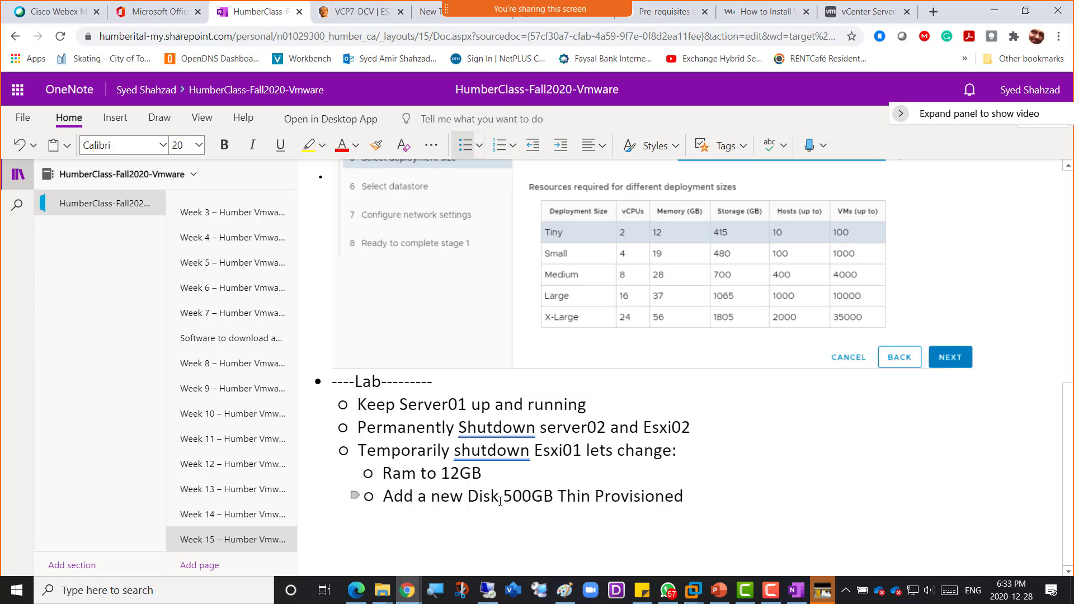
key("Return")
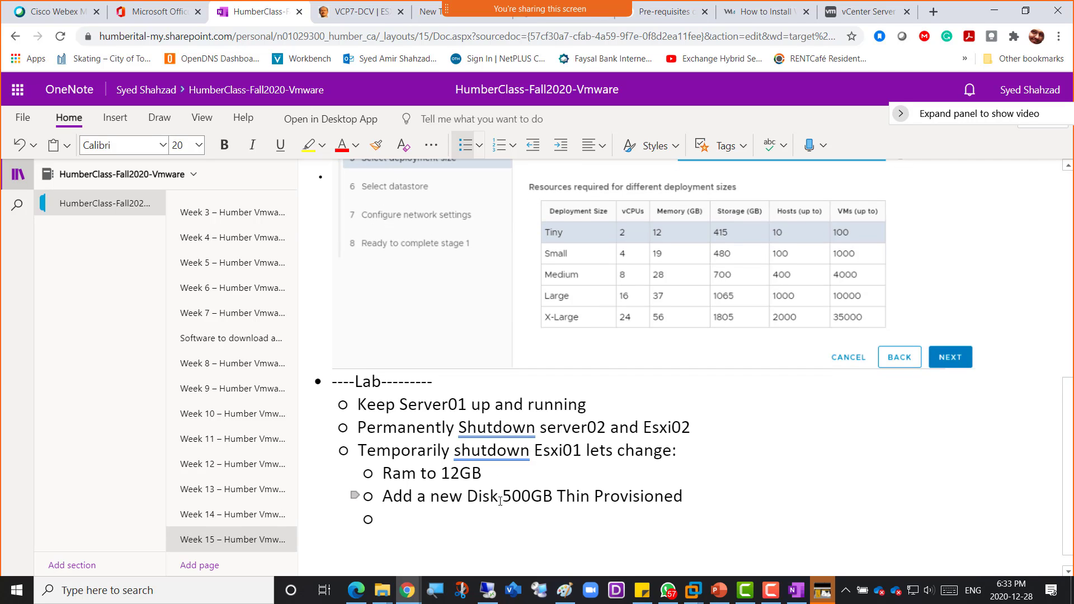
key("Return")
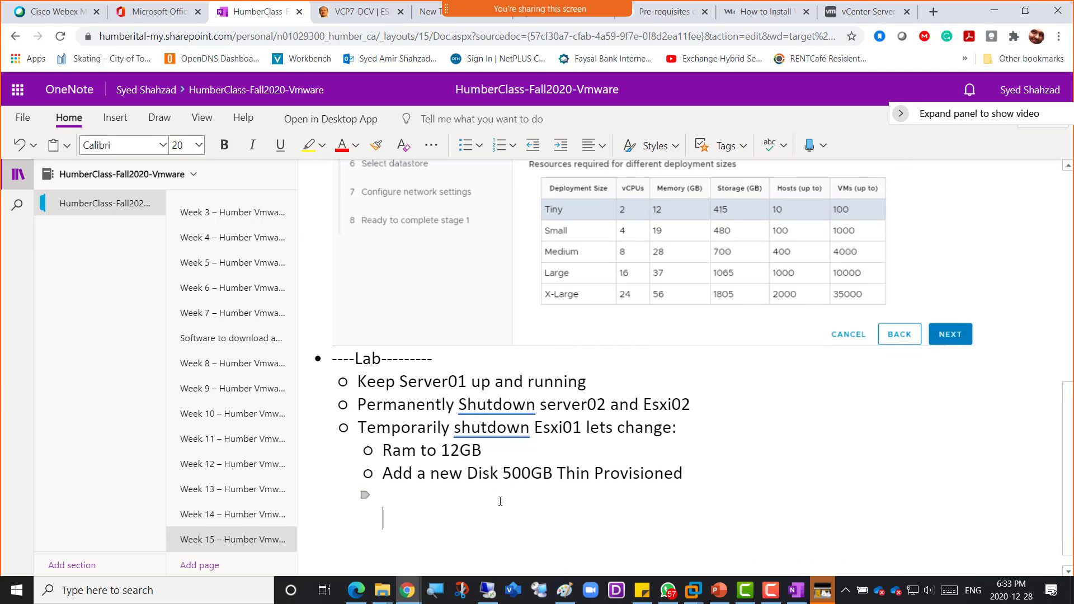
key("BackSpace")
key("BackSpace")
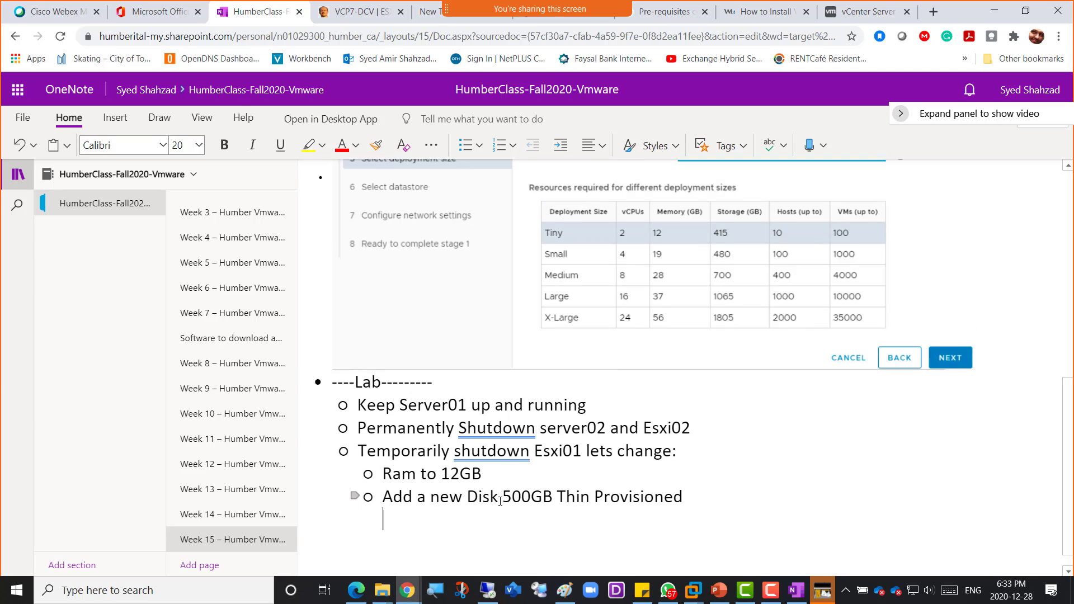
key("Return")
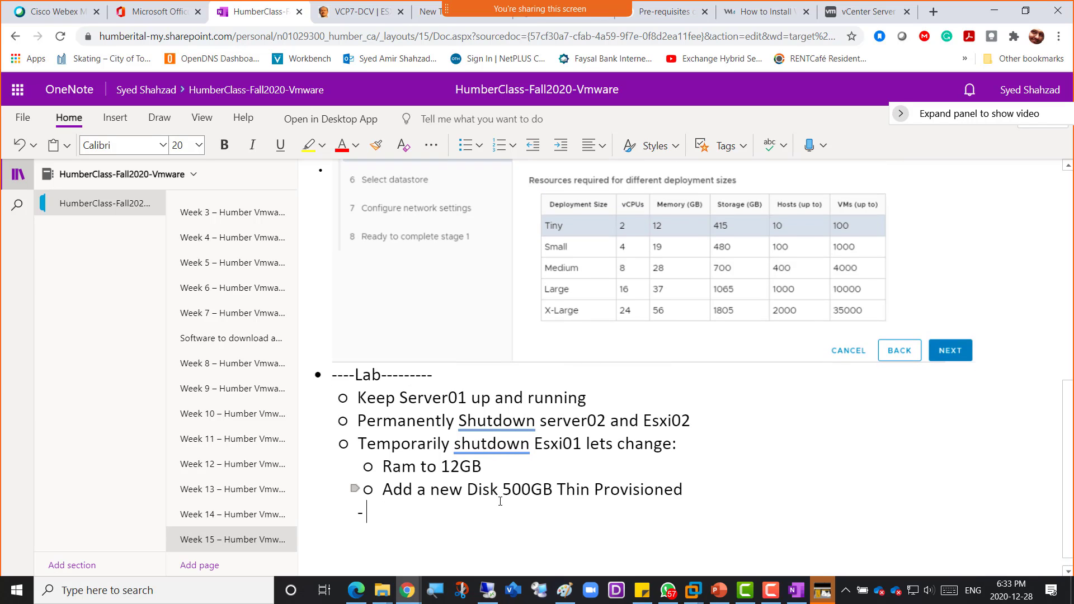
key("shift+Tab")
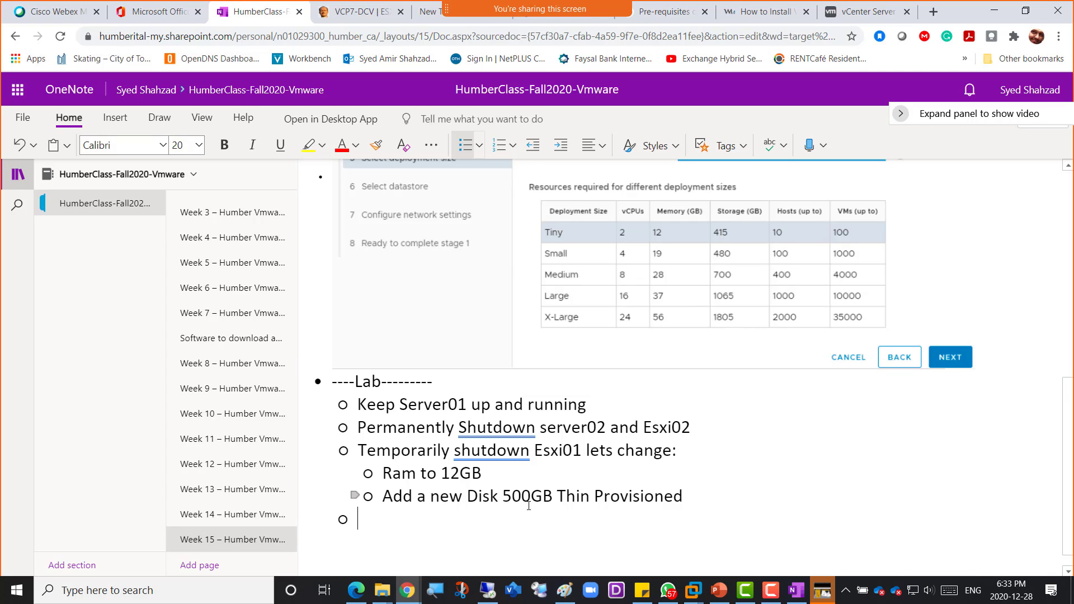
- Add the sub-bullet 'Once done then power it back on' below the disk note
left_click(706, 494)
key("Return")
type("On")
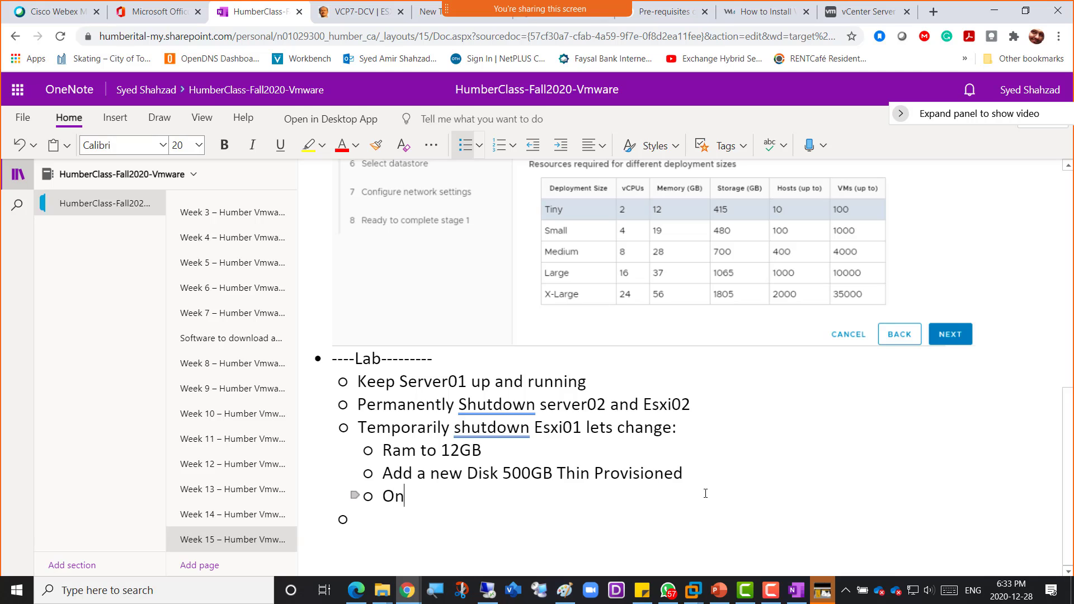
type("ce done then piwer")
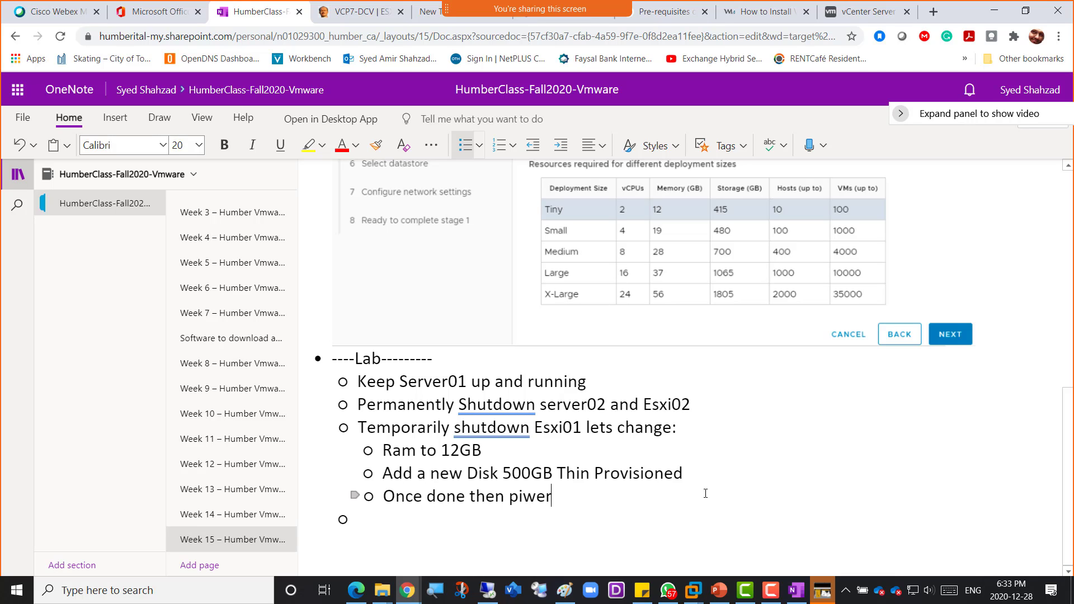
key("BackSpace")
key("BackSpace")
key("BackSpace")
key("BackSpace")
type("ower")
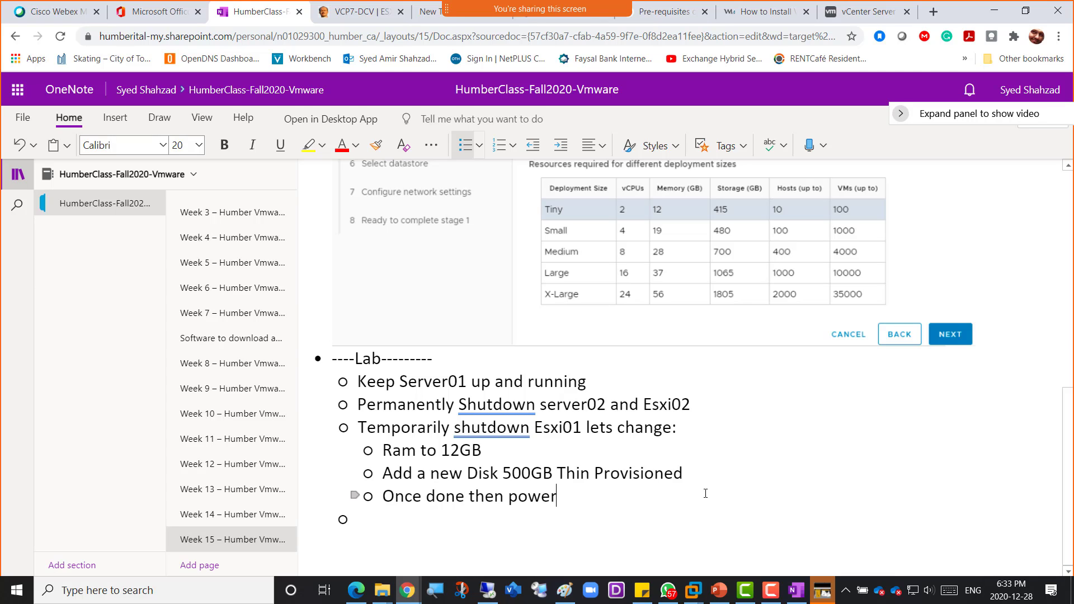
type(" it back on")
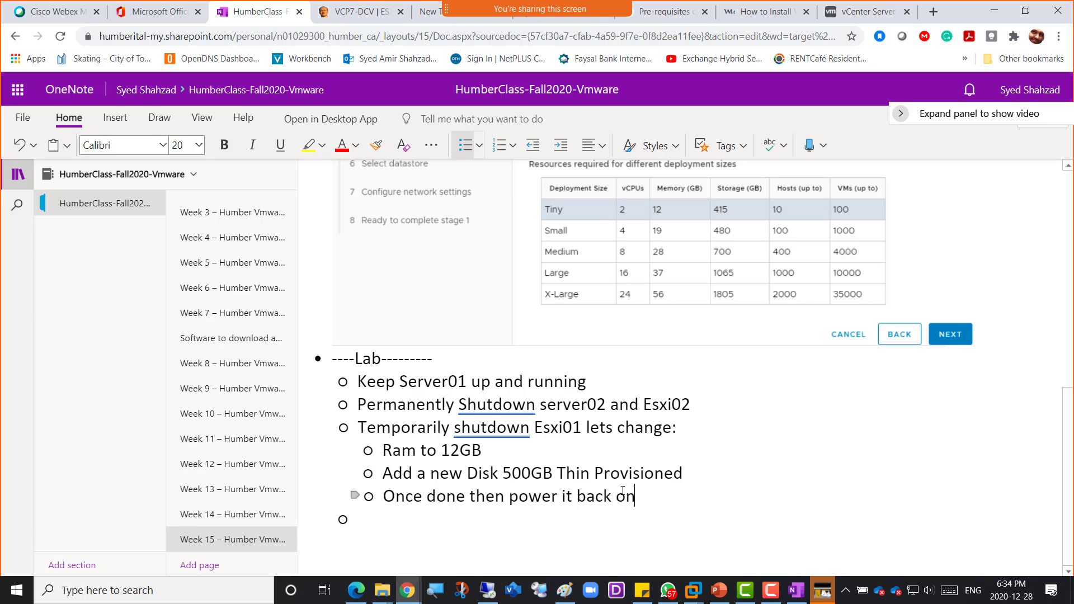
key("alt+Tab")
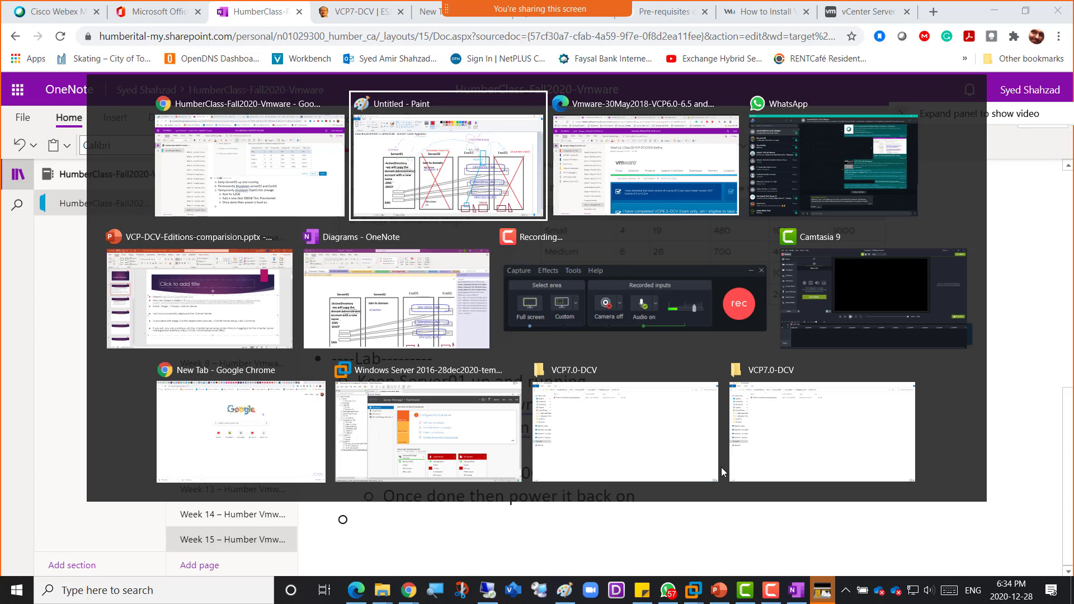
- Switch from the Paint lab diagram back to the Remote Desktop session running VMware Workstation
key("alt+Tab")
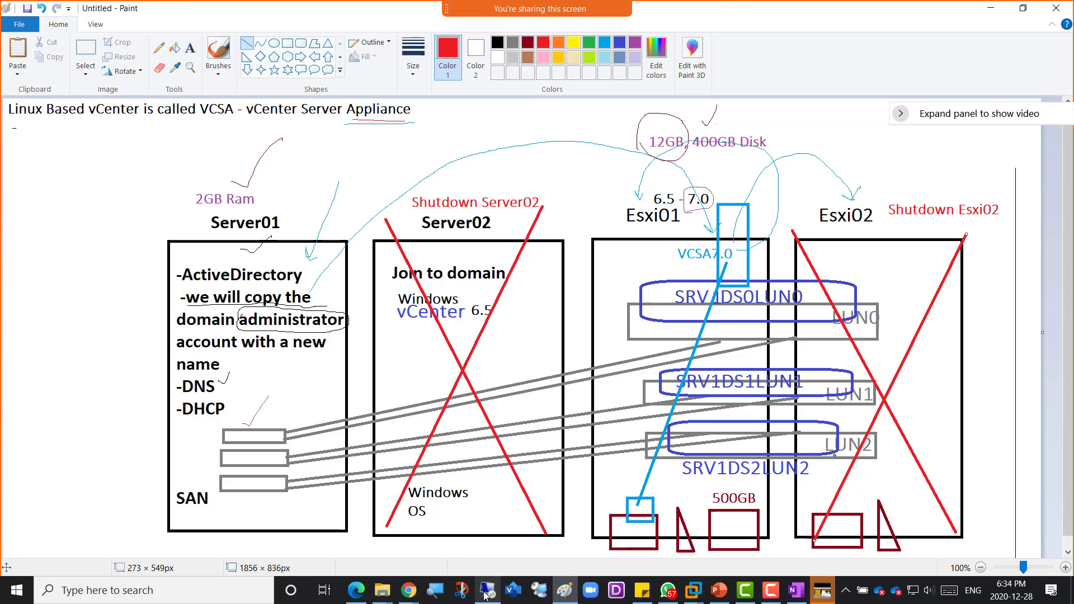
left_click(486, 592)
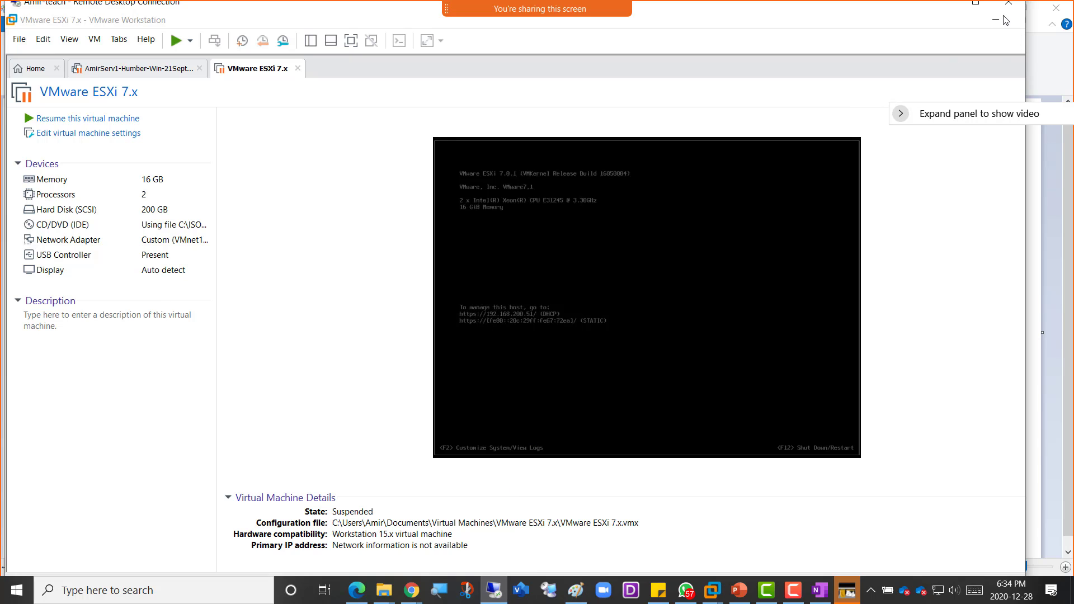
- Maximize the remote session and show the VMware Library listing the HUMBER lab VMs
left_click(975, 3)
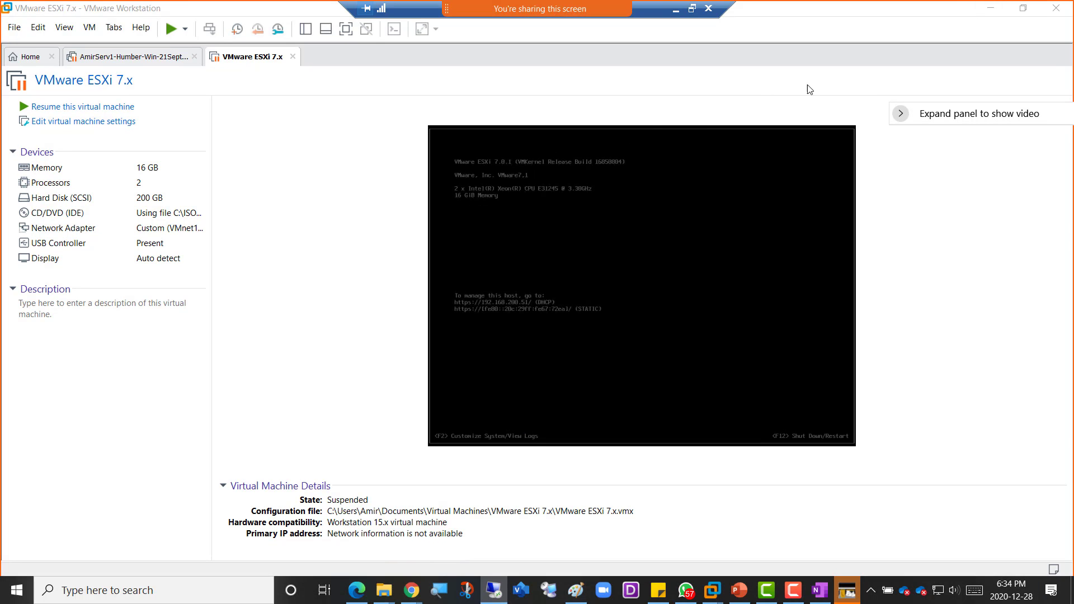
left_click(346, 29)
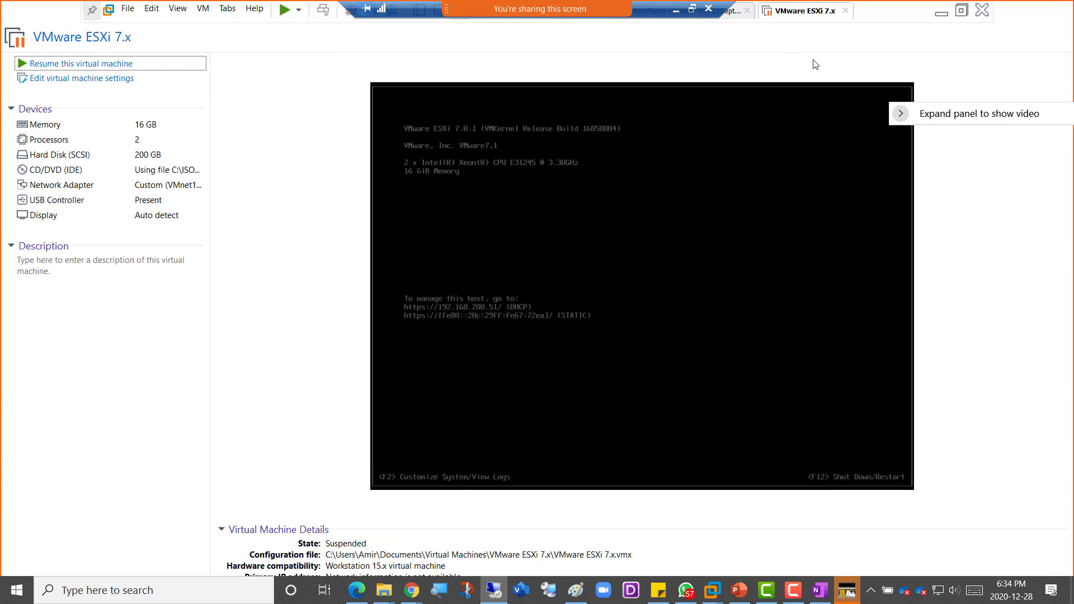
left_click(964, 11)
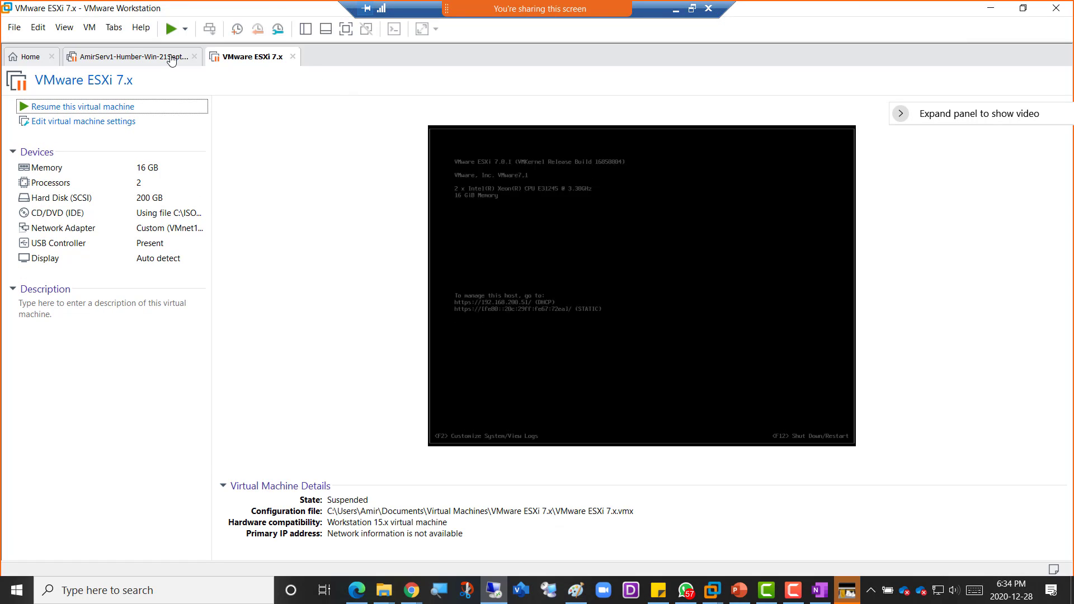
left_click(305, 29)
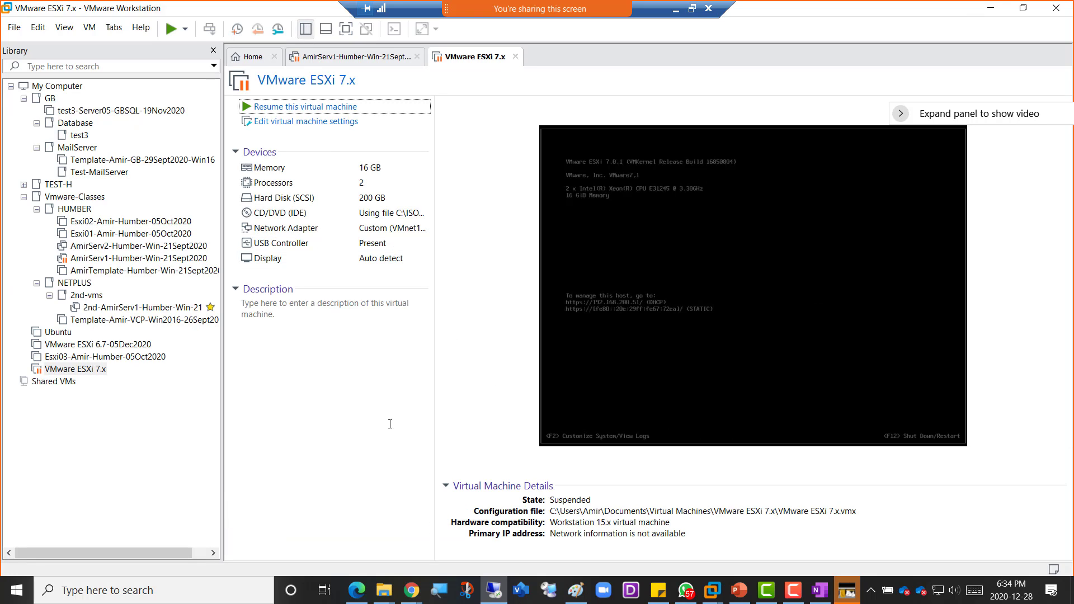
left_click(202, 593)
left_click(945, 509)
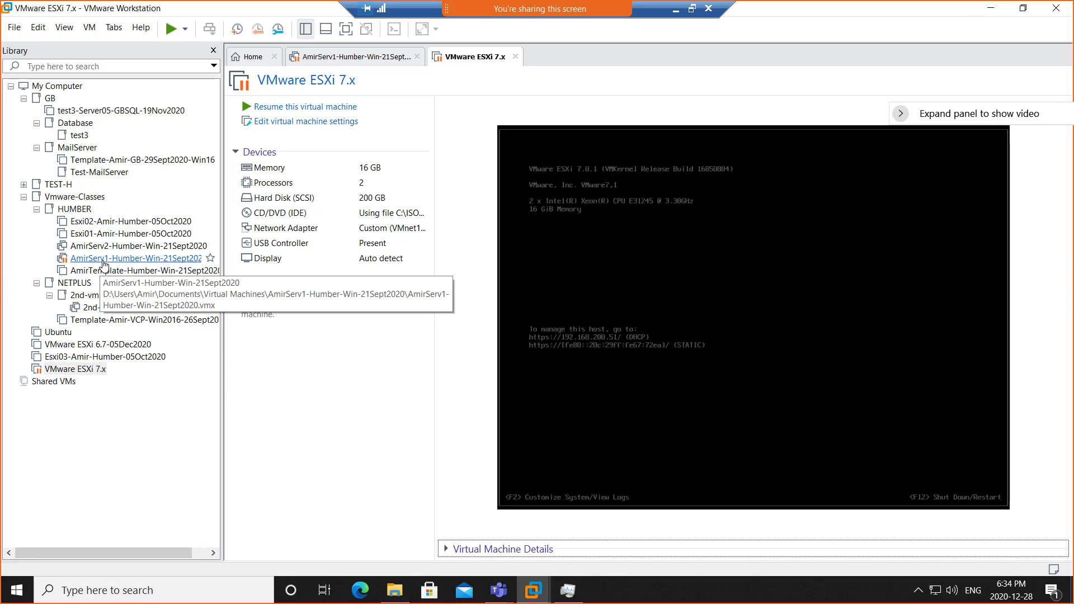
- Resume the Windows server VM, close its IE, installer and Explorer windows, then open Esxi01
left_click(103, 261)
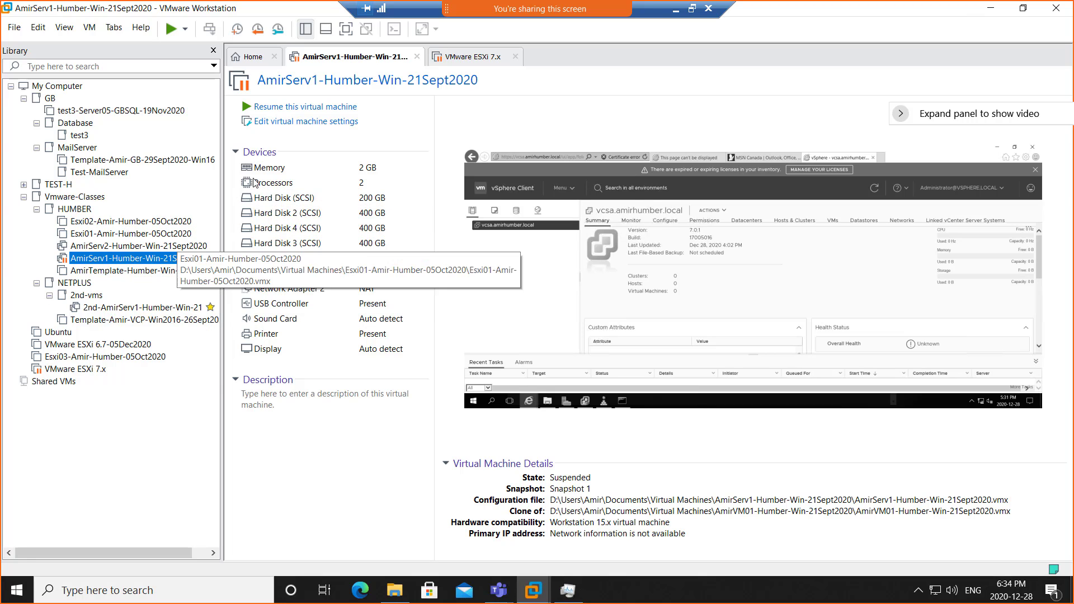
left_click(286, 107)
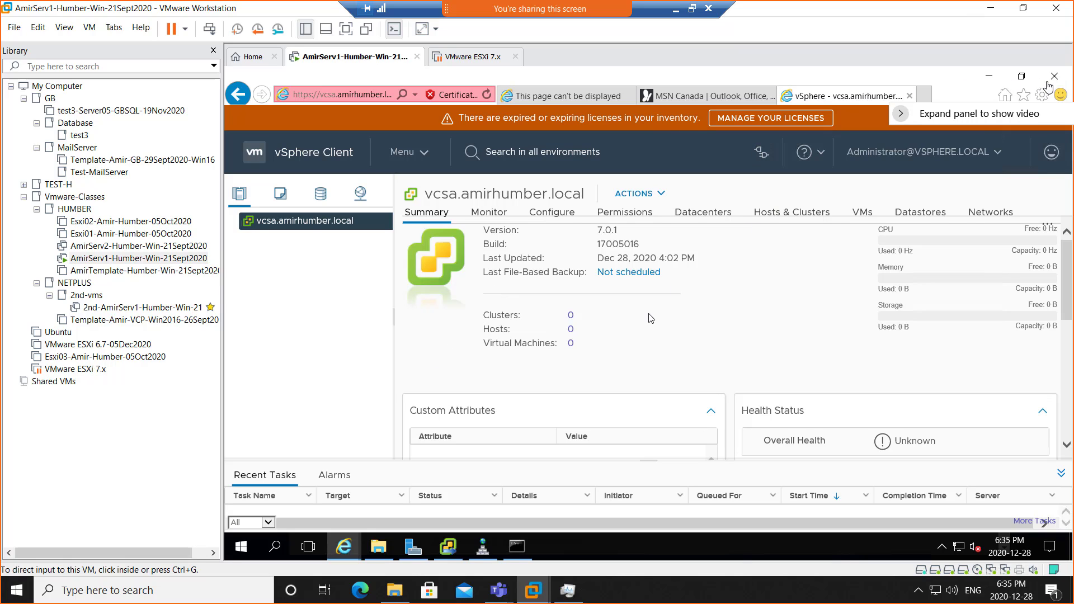
left_click(1054, 76)
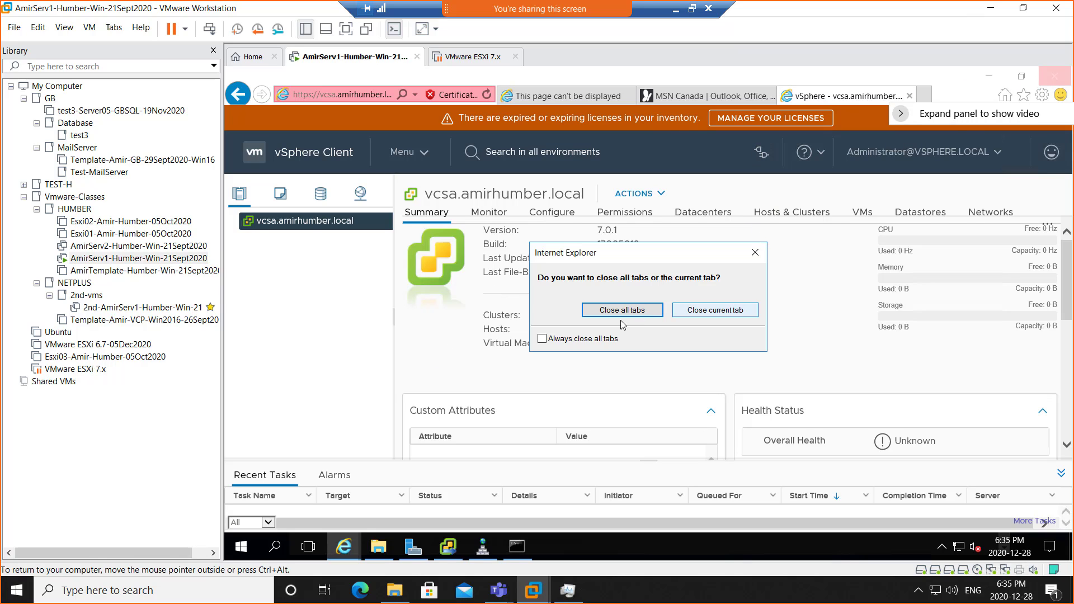
left_click(621, 311)
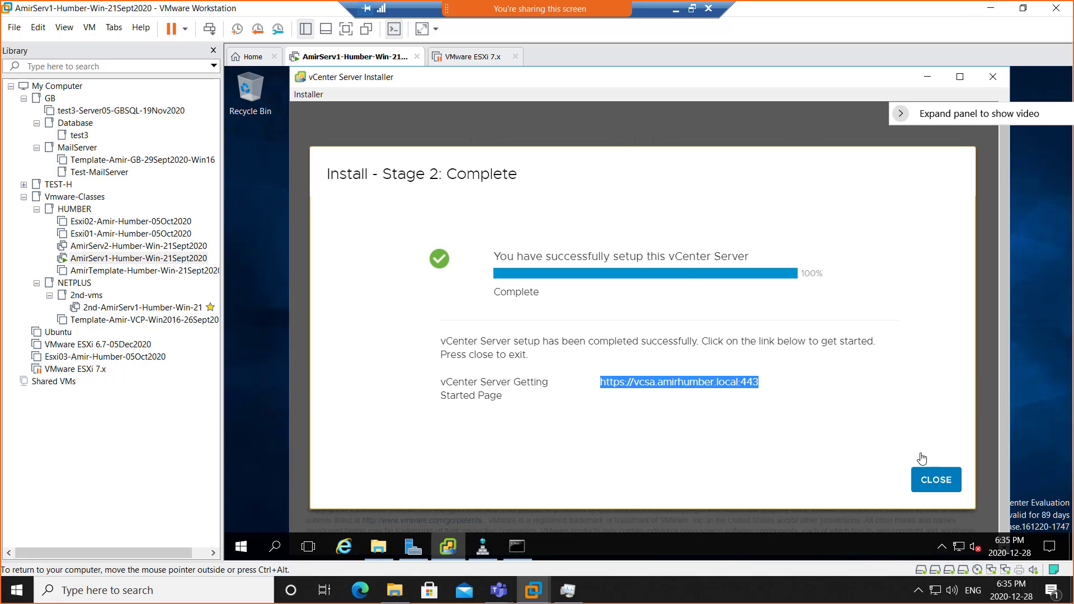
left_click(933, 484)
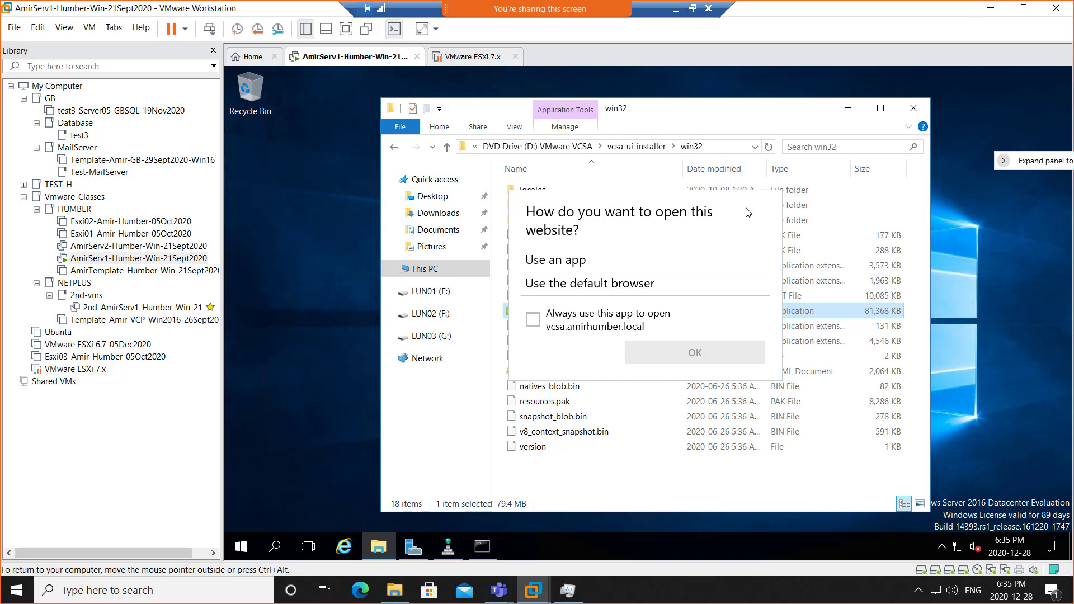
left_click(913, 112)
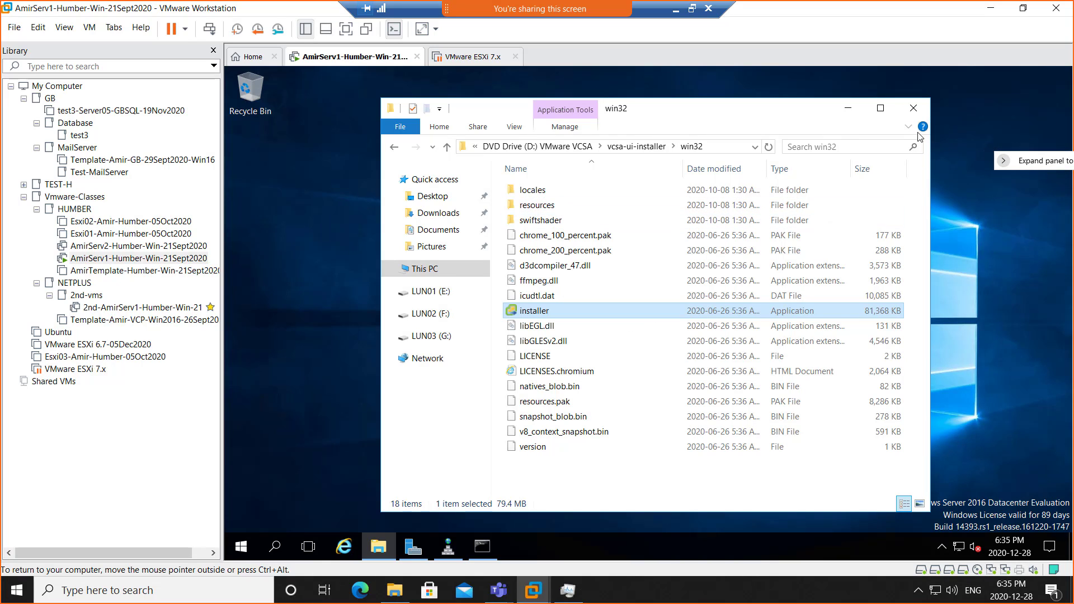
left_click(913, 112)
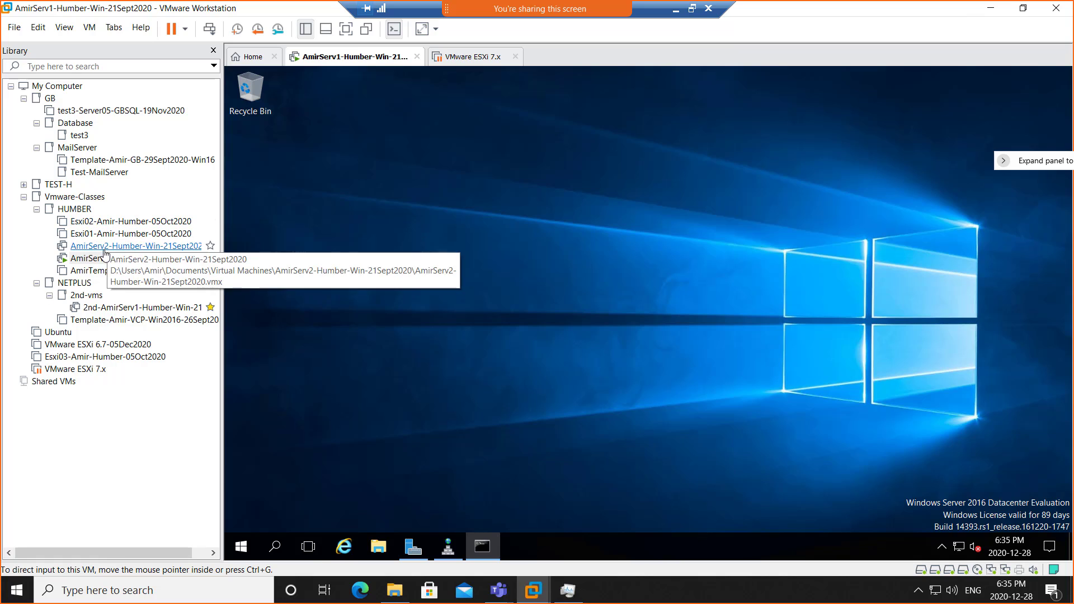
left_click(103, 238)
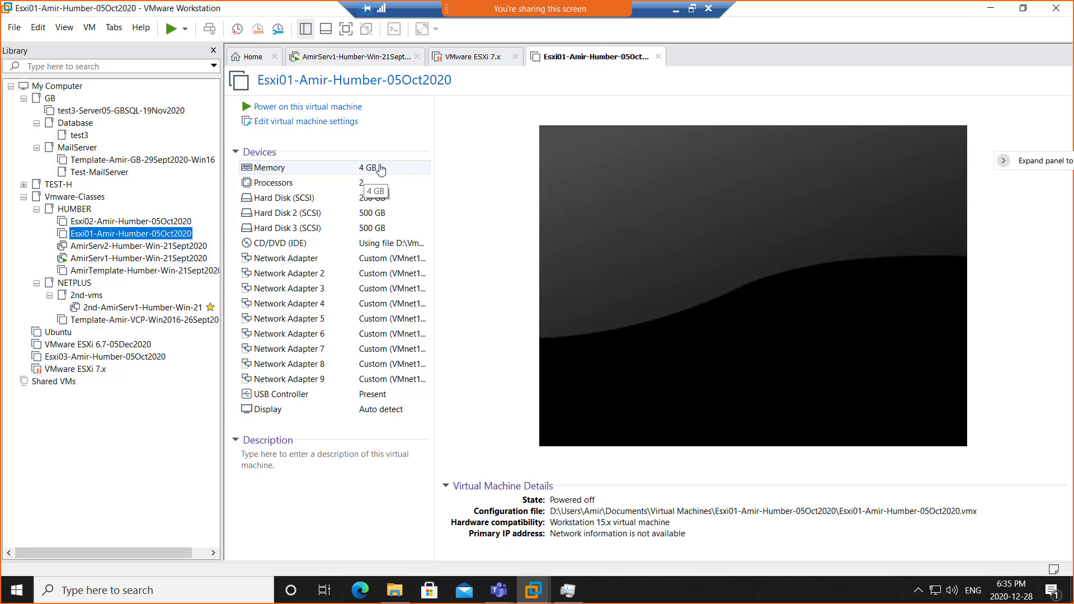
- Set the Esxi01 VM's memory to 12416 MB (12.1 GB) in its settings
left_click(371, 170)
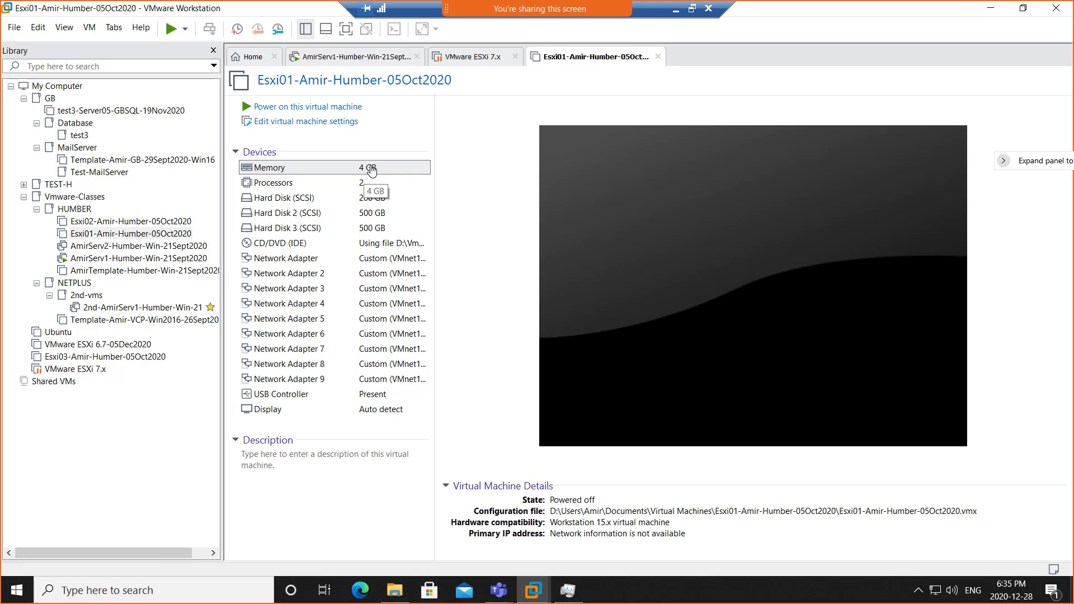
double_click(371, 169)
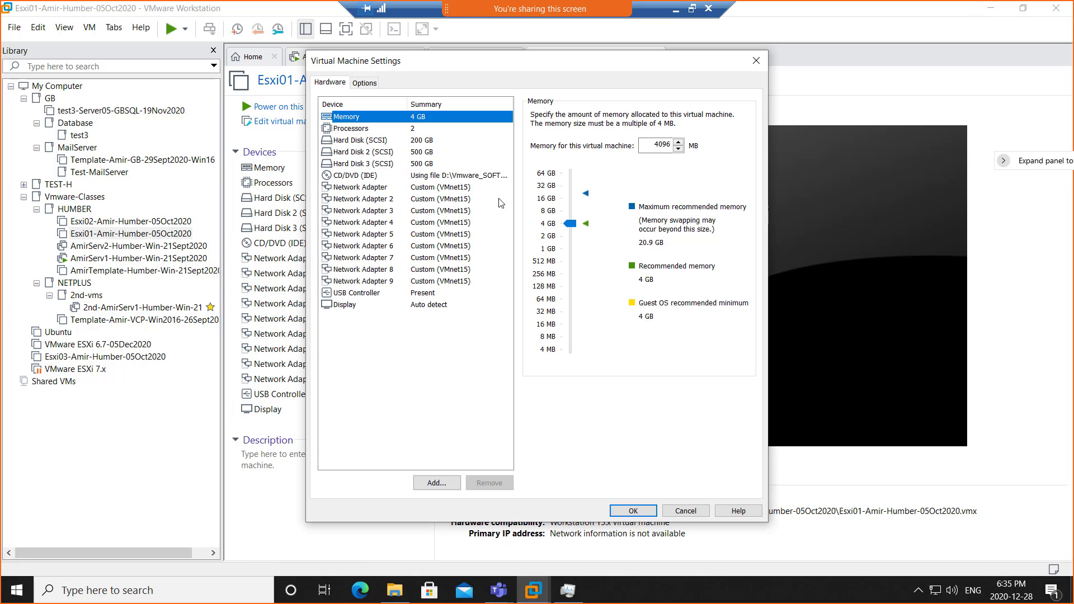
left_click_drag(570, 223, 567, 205)
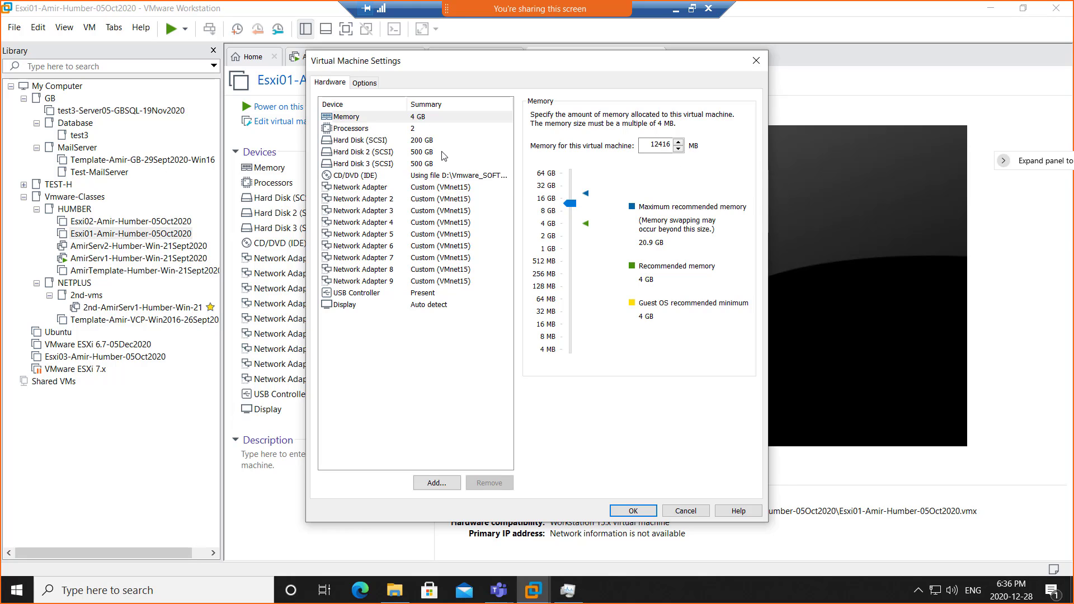
double_click(666, 144)
left_click(418, 128)
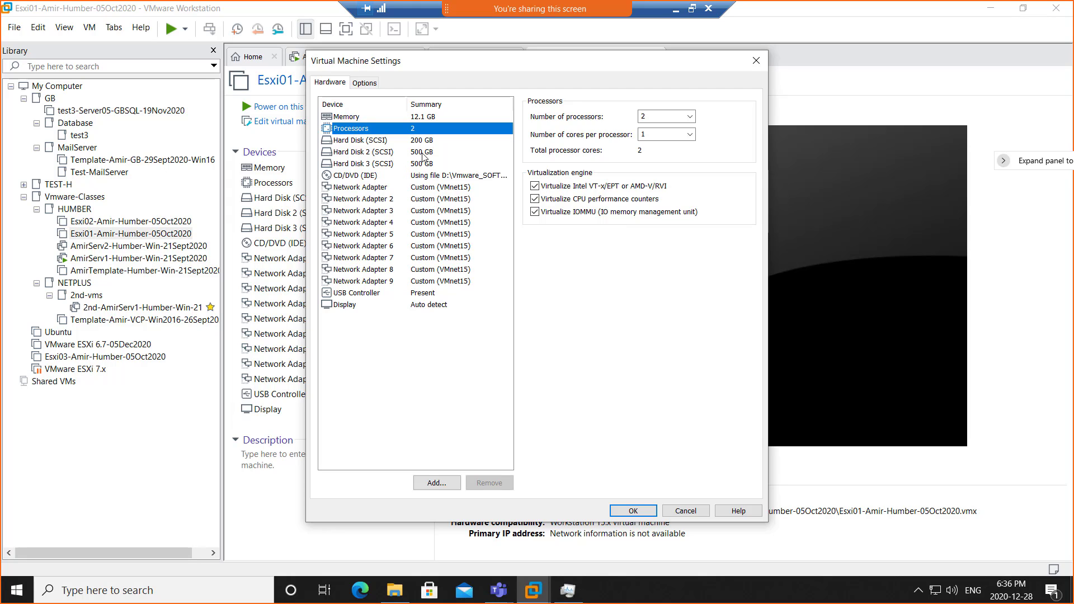
left_click(421, 153)
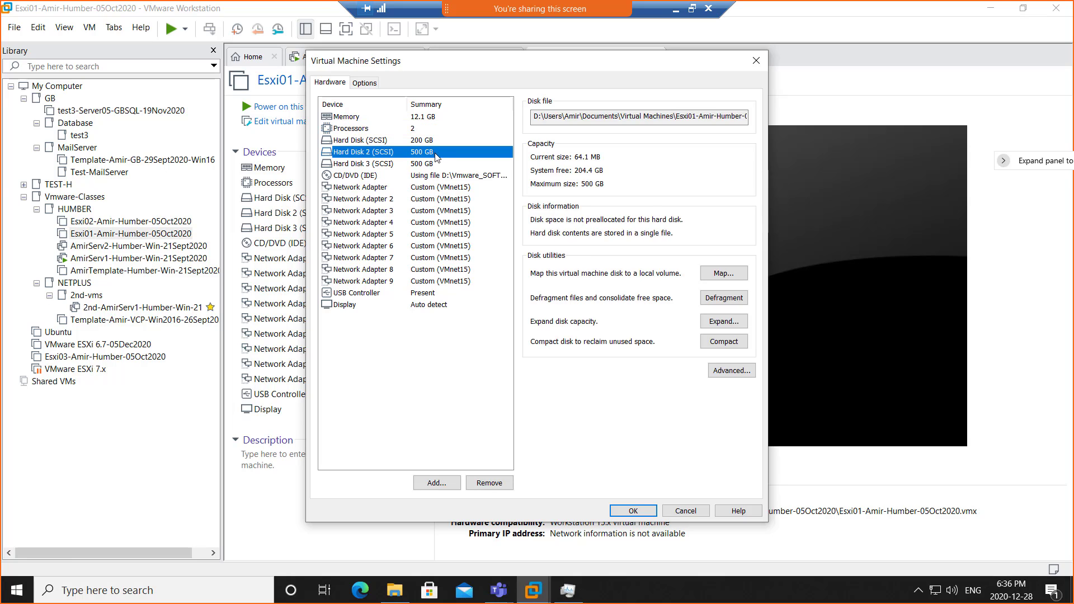
- Remove Hard Disks 2 and 3 (500 GB each), keeping only the 200 GB SCSI disk
left_click(497, 487)
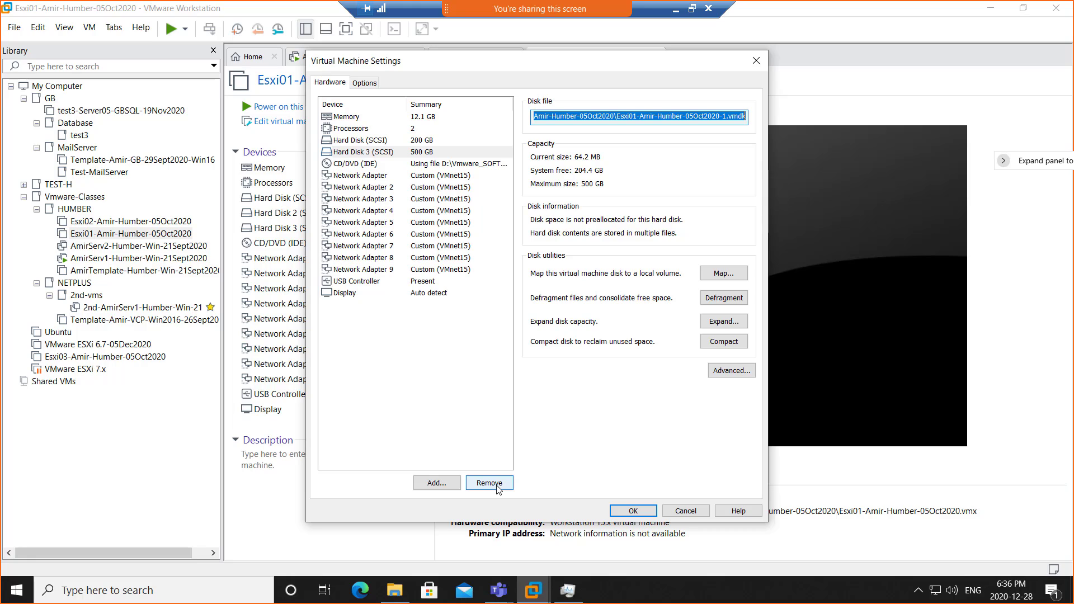
left_click(497, 487)
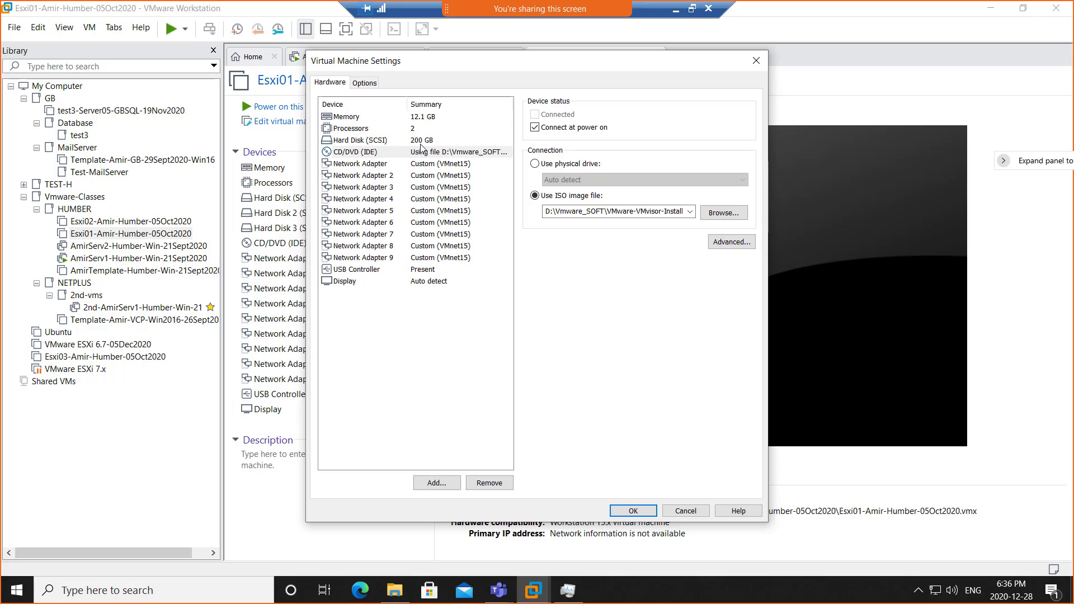
left_click(418, 141)
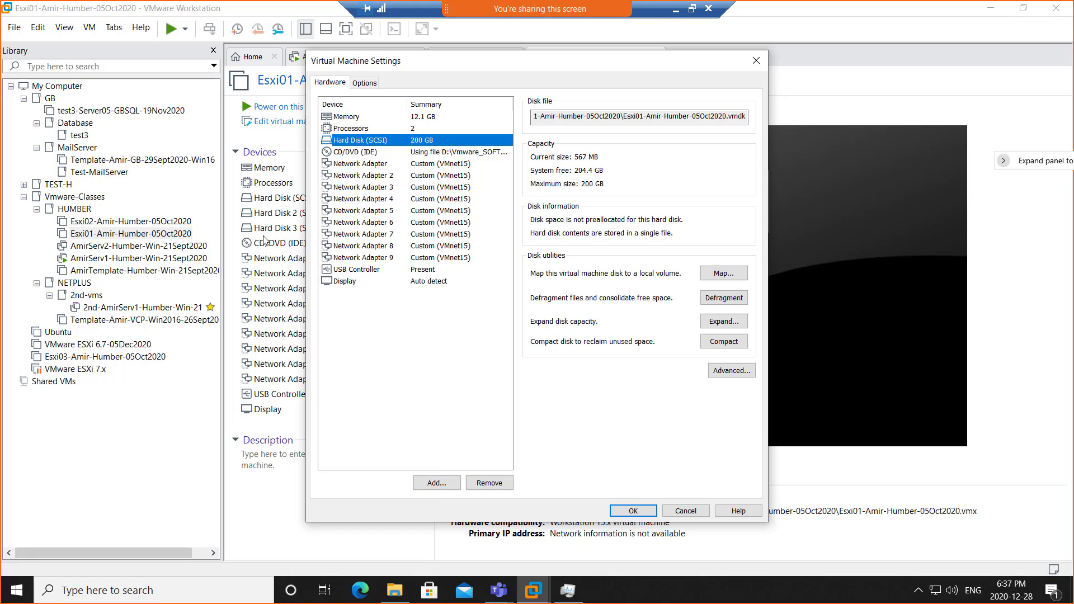
- Add a new 500 GB SCSI virtual disk stored as a single file via the Add Hardware Wizard
left_click(432, 482)
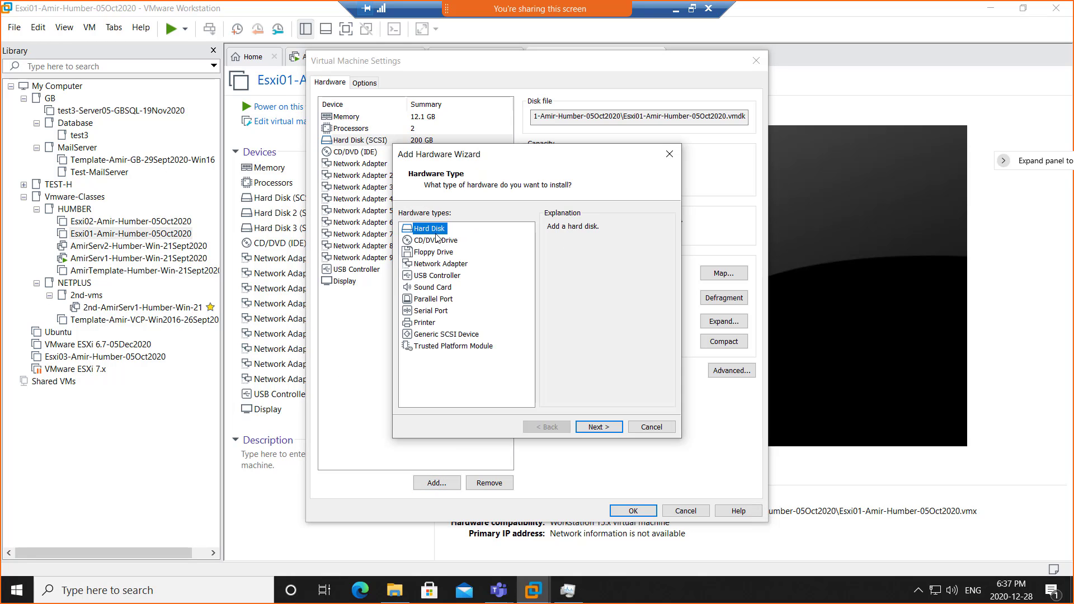
left_click(598, 428)
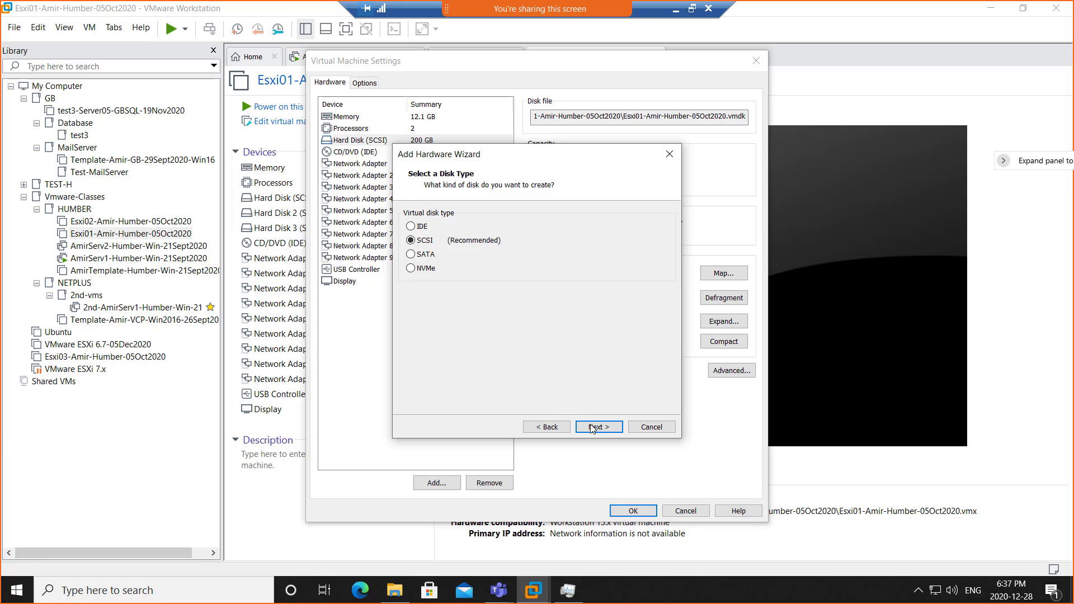
left_click(593, 428)
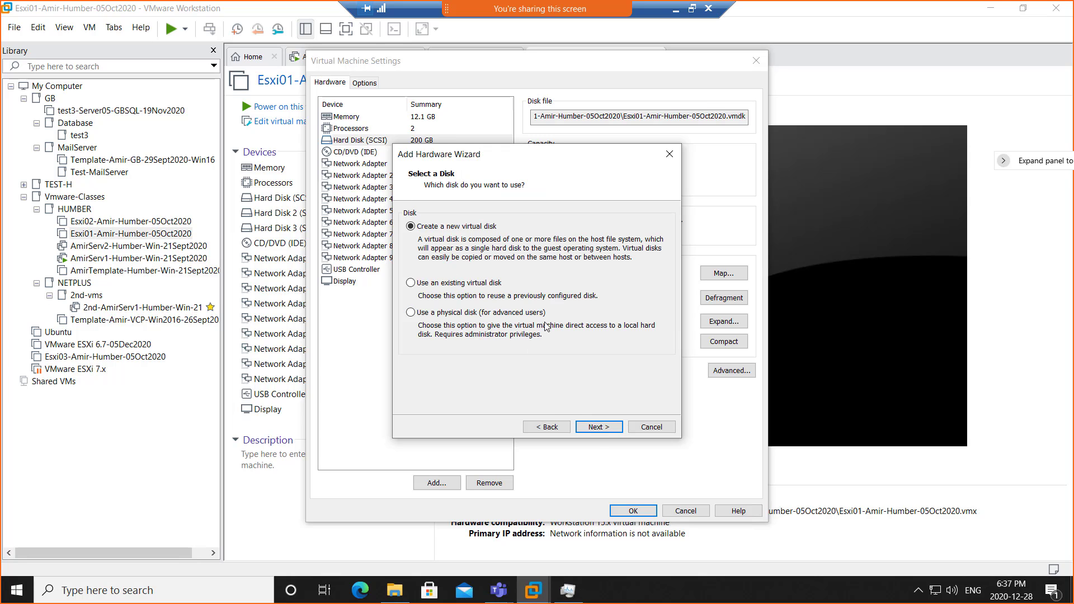
left_click(596, 428)
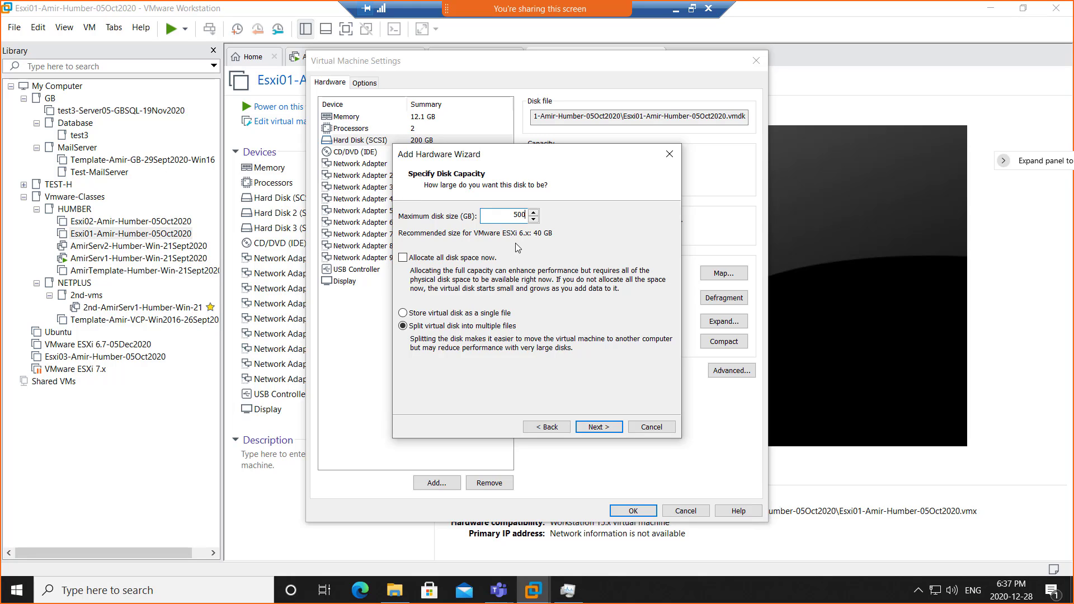
left_click(506, 316)
left_click(594, 429)
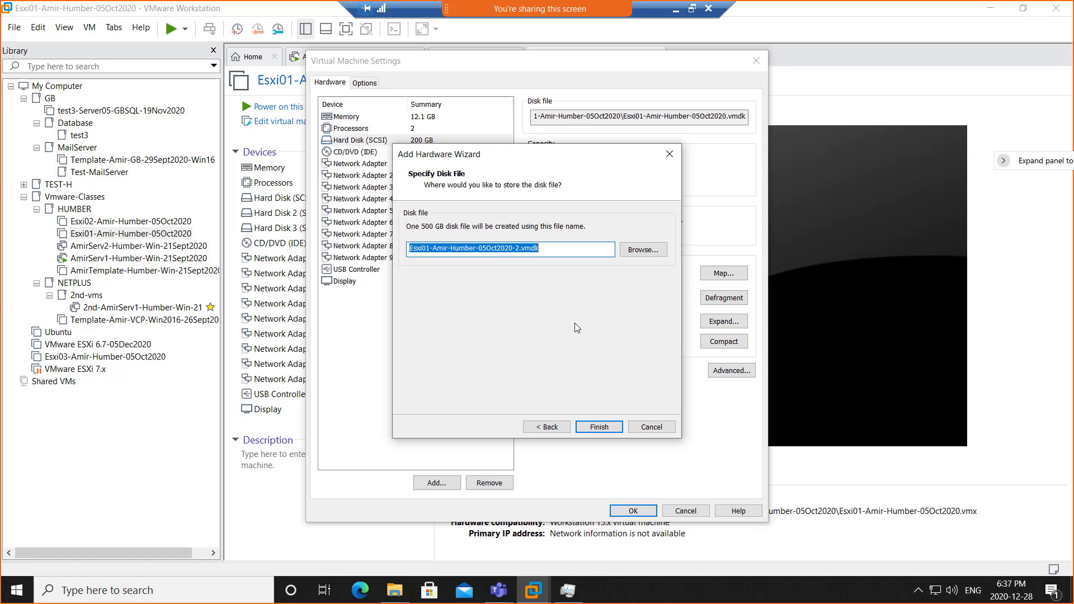
left_click(598, 428)
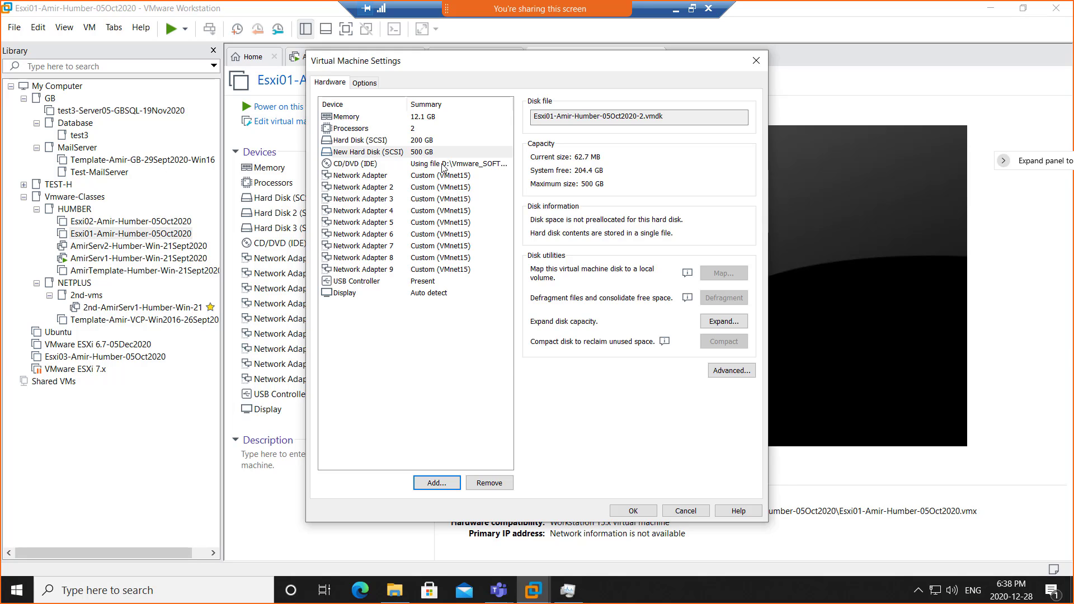
- Snip the Esxi01 settings window showing 12.1 GB memory and the new 500 GB disk
left_click(433, 117)
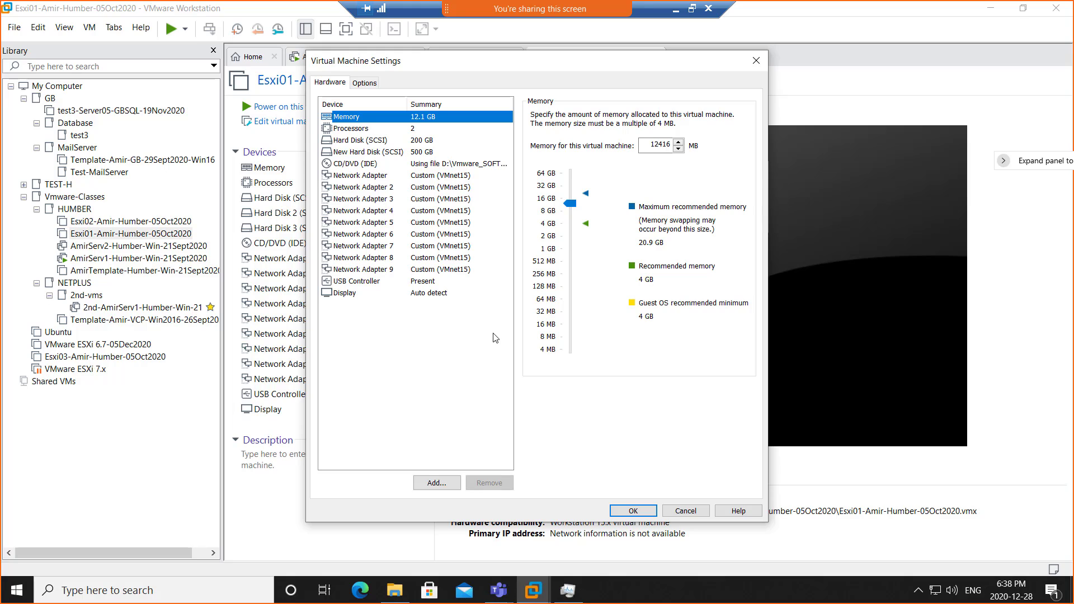
left_click(693, 10)
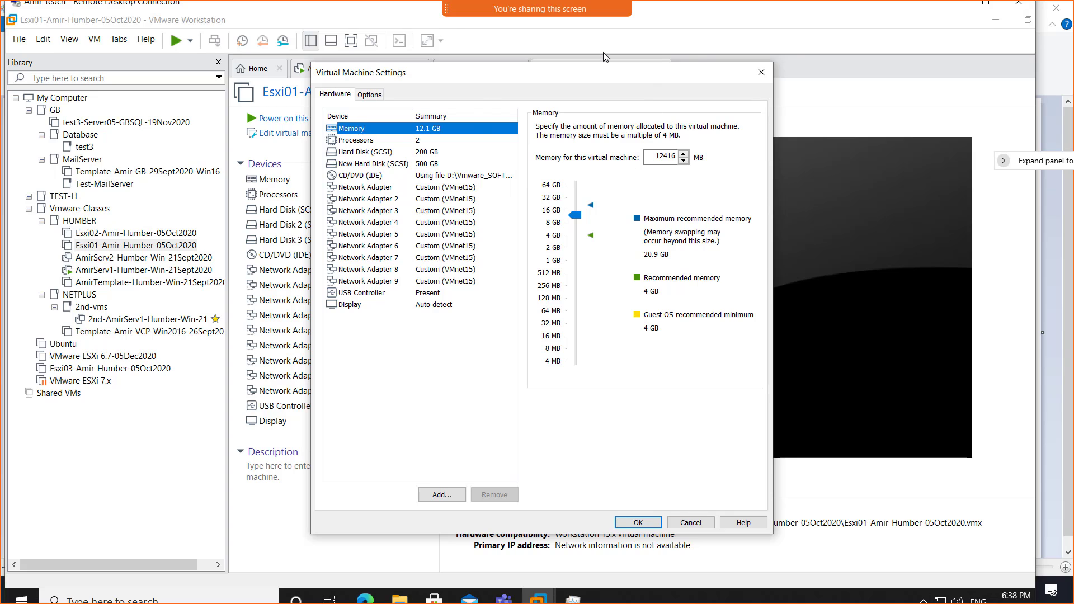
left_click(711, 23)
key("super+shift+s")
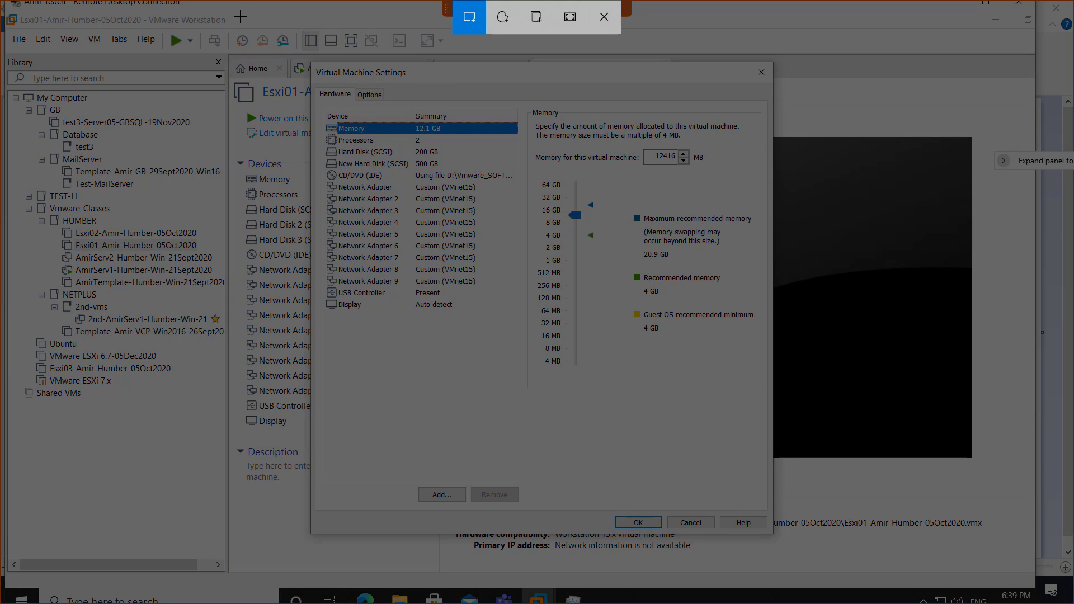
left_click_drag(228, 11, 838, 583)
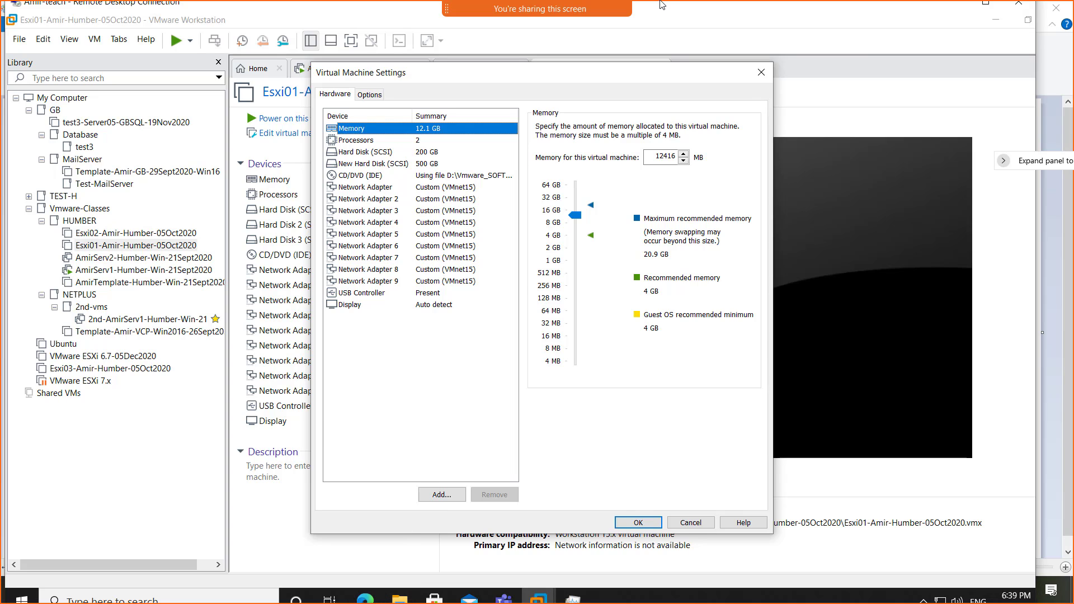
- In OneNote, type the caption 'Screenshot 1 Esxi01 CPU and Ram changed for VCSA7' on the empty bullet
left_click(949, 7)
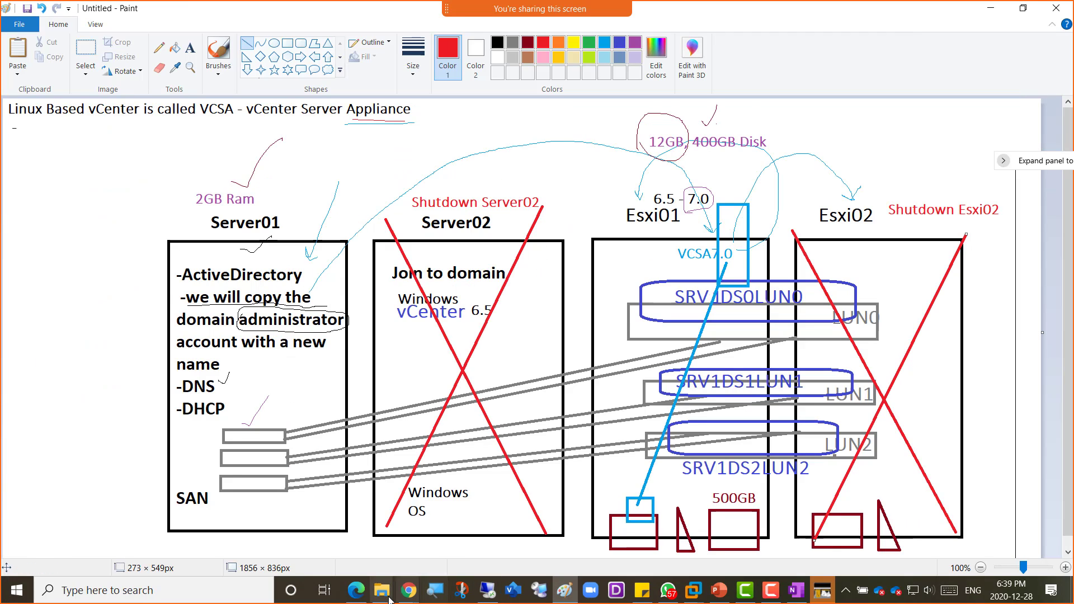
mouse_move(407, 598)
left_click(480, 527)
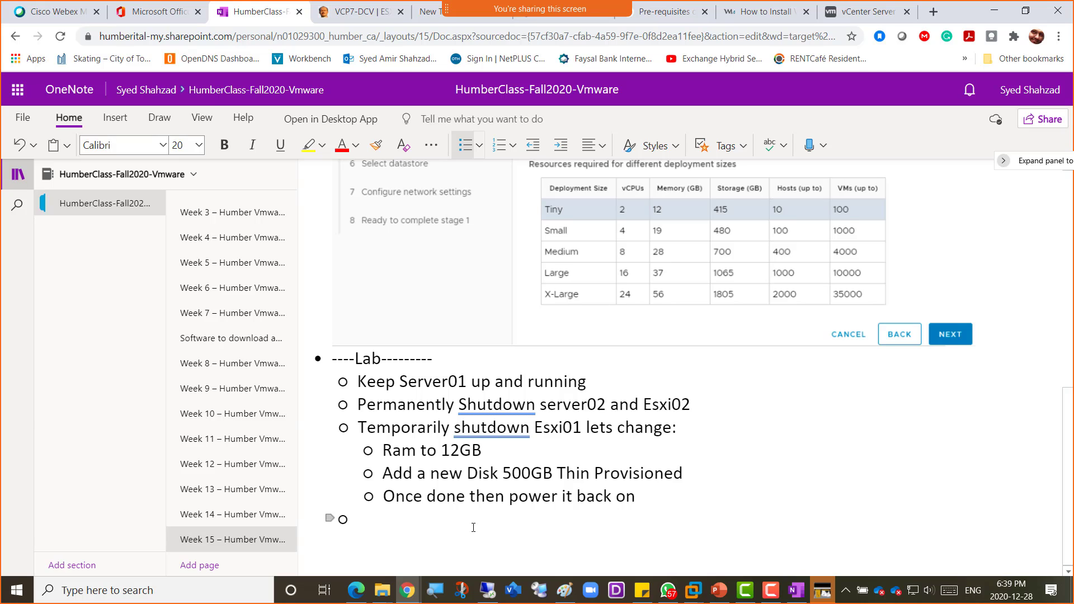
left_click(473, 527)
type("Screens")
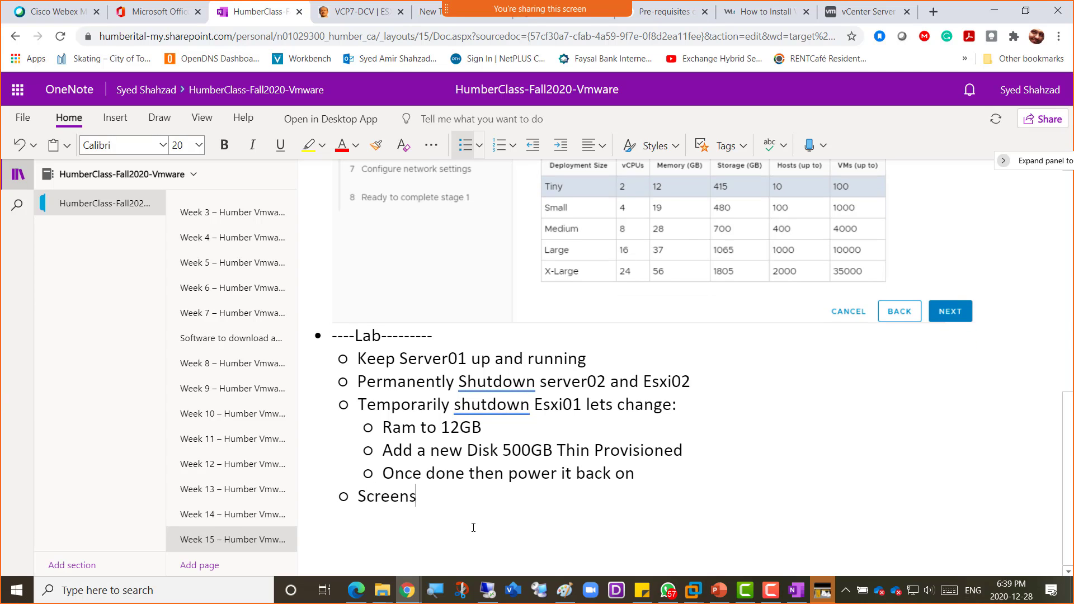
type("hot 1")
type("CPU and R")
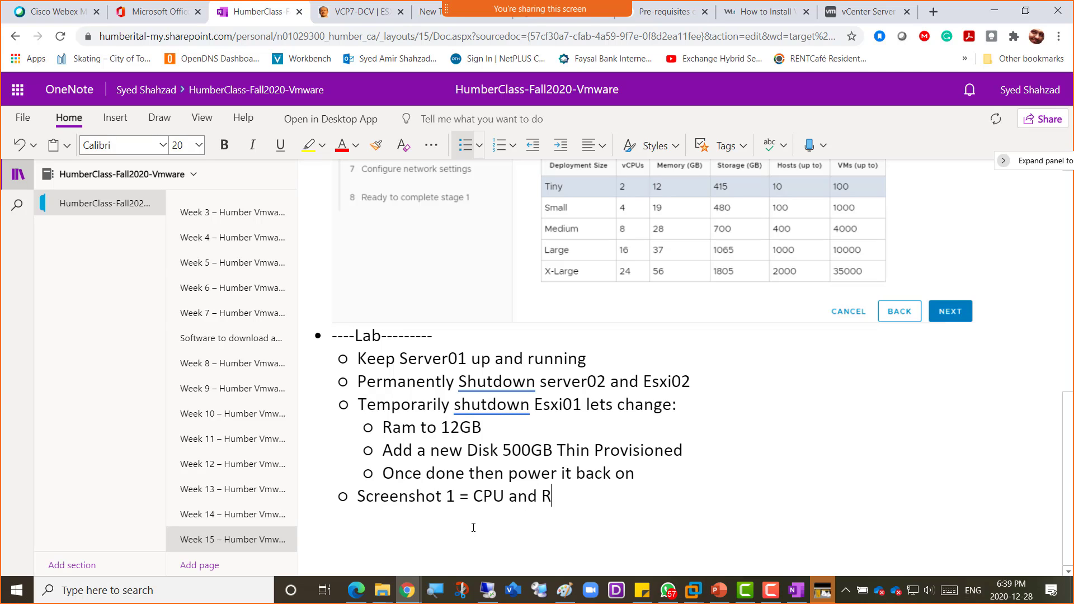
type("am changed for ")
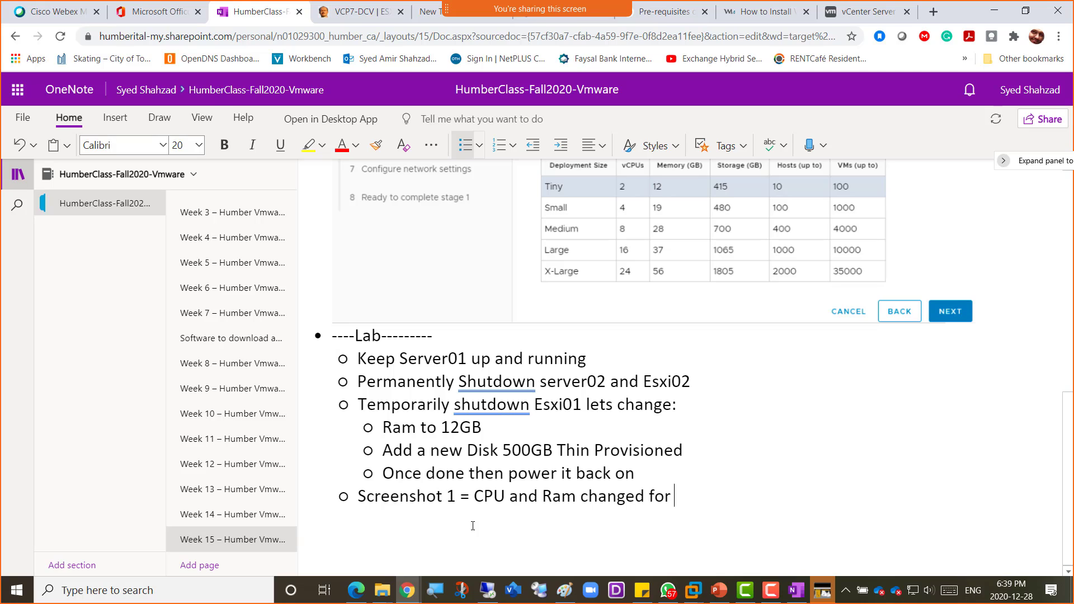
type("VCSA7")
key("ctrl+Left")
key("ctrl+Left")
key("ctrl+Left")
key("ctrl+Left")
key("ctrl+Left")
type("Esxi01")
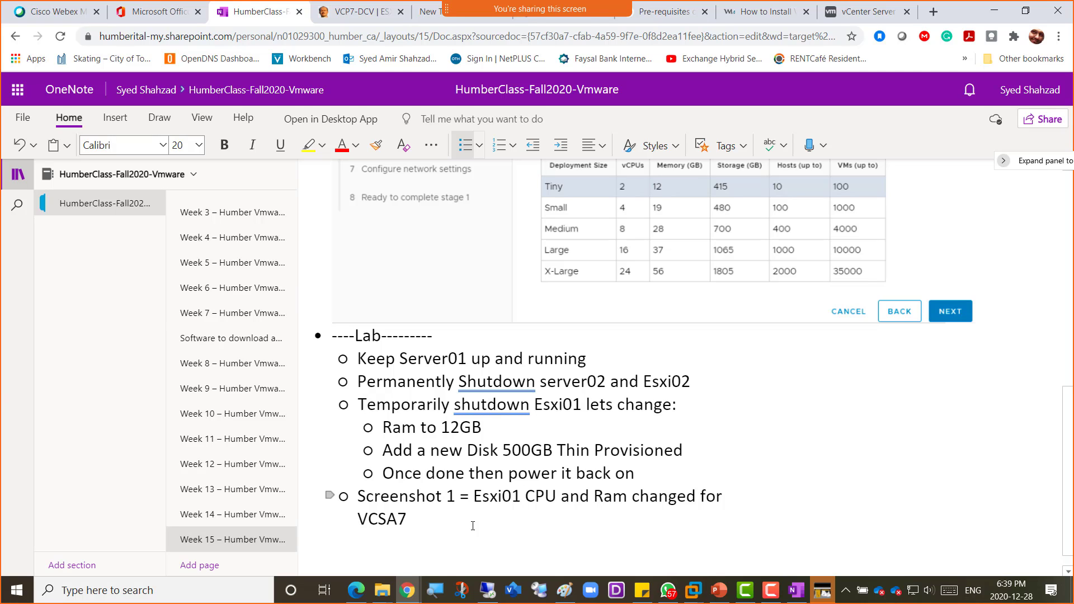
- Paste the Esxi01 settings screenshot beneath the caption and start a new line below it
key("ctrl+v")
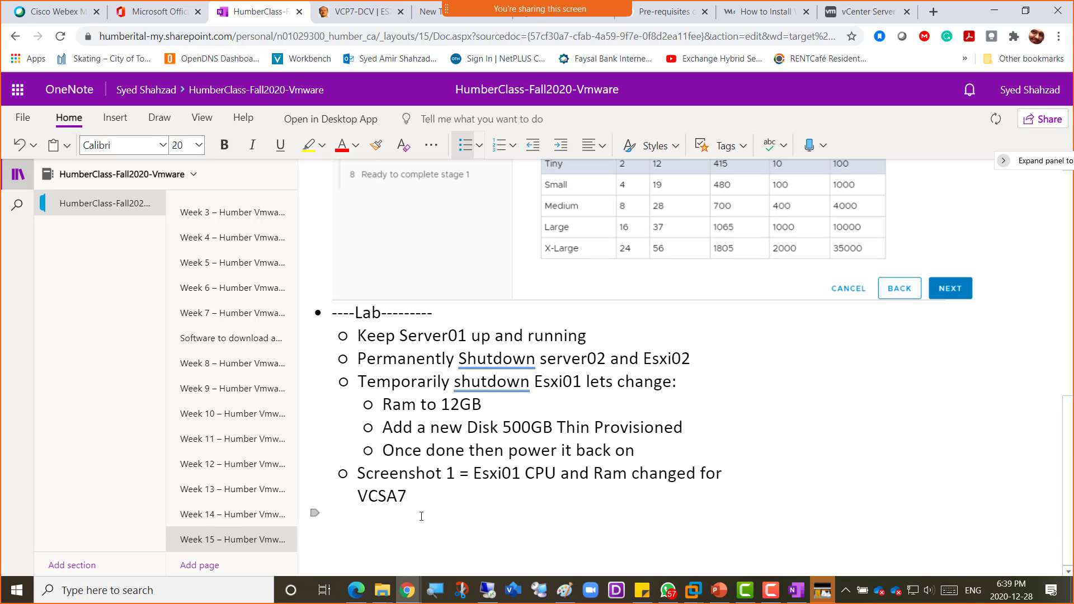
key("ctrl+v")
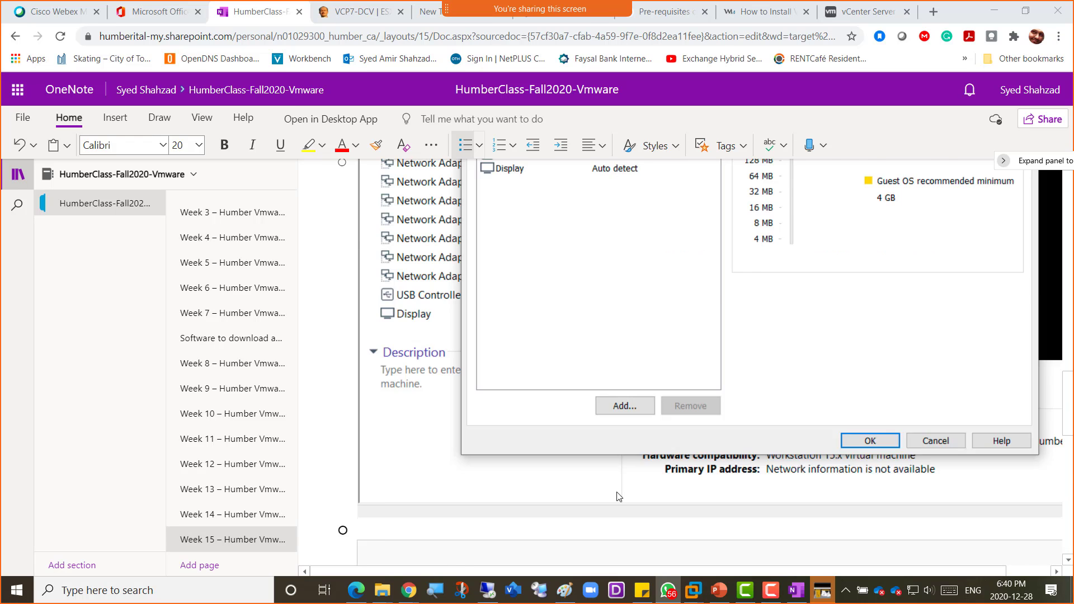
scroll(620, 497, "up", 1)
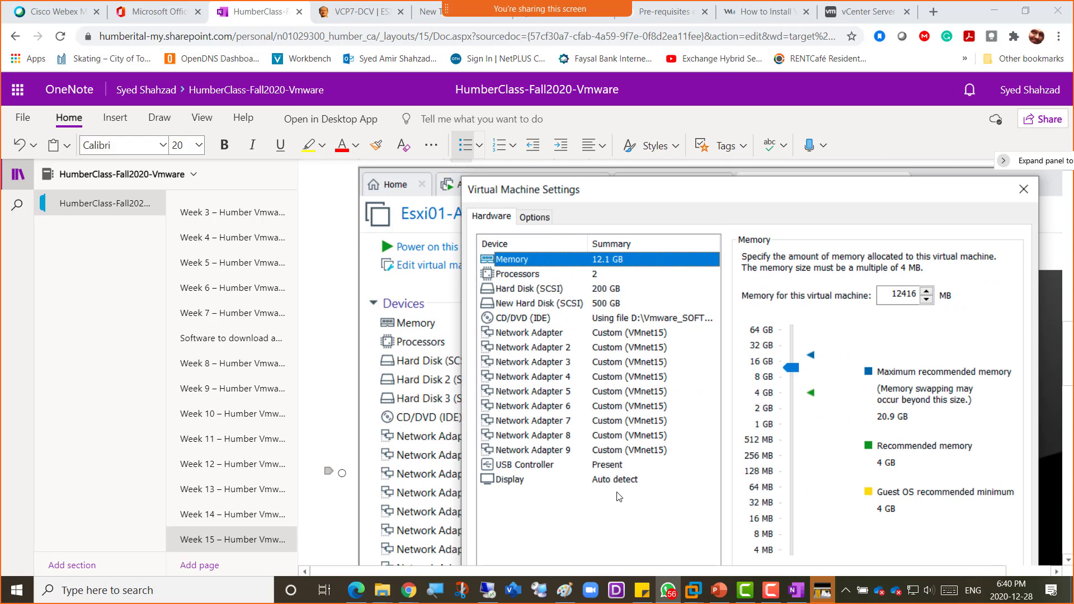
scroll(619, 497, "down", 4)
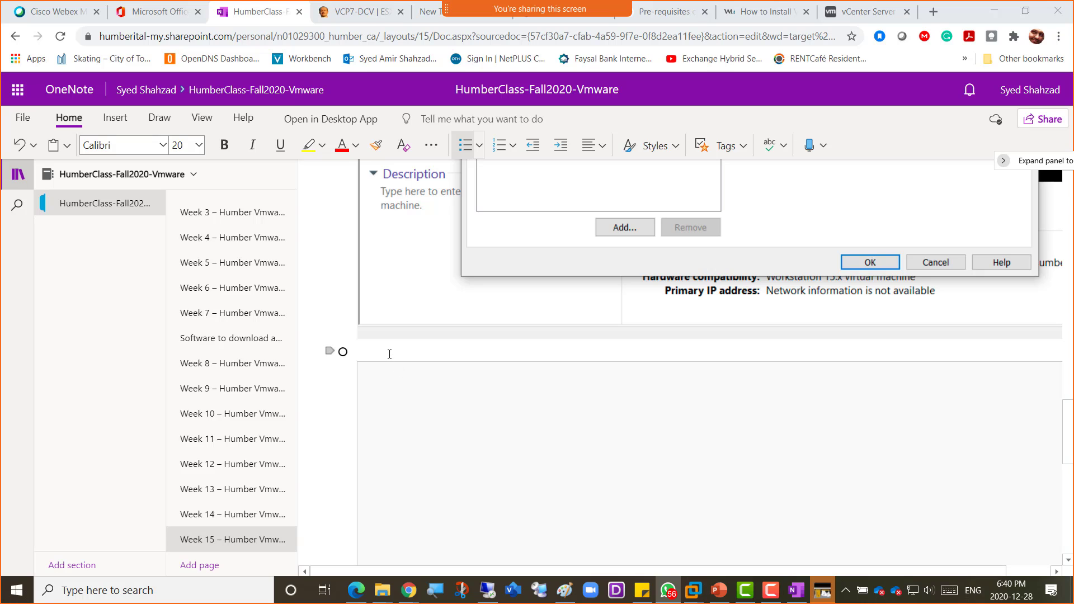
left_click(390, 354)
key("alt+Tab")
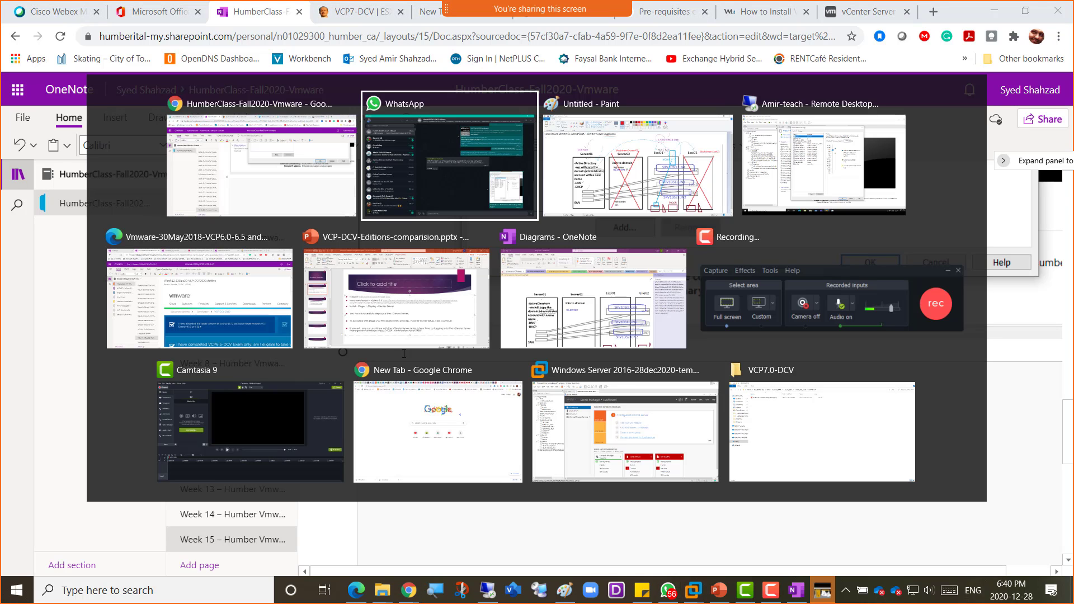
- Apply Esxi01's new memory and disk settings, power it on to boot ESXi 6.5.0, then return to OneNote
key("alt+Tab")
key("alt+Tab")
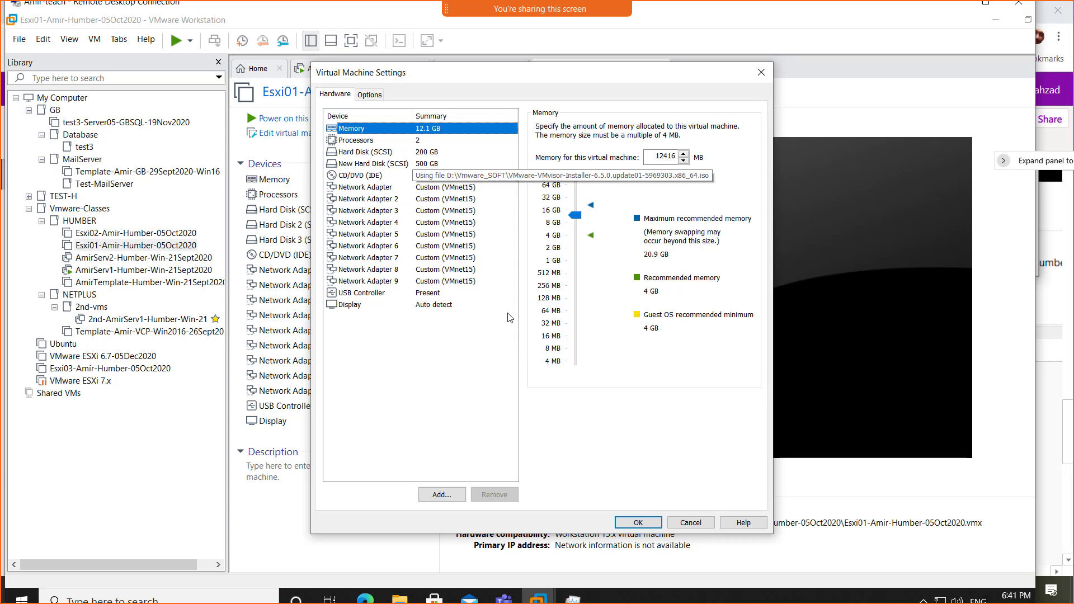
left_click(638, 520)
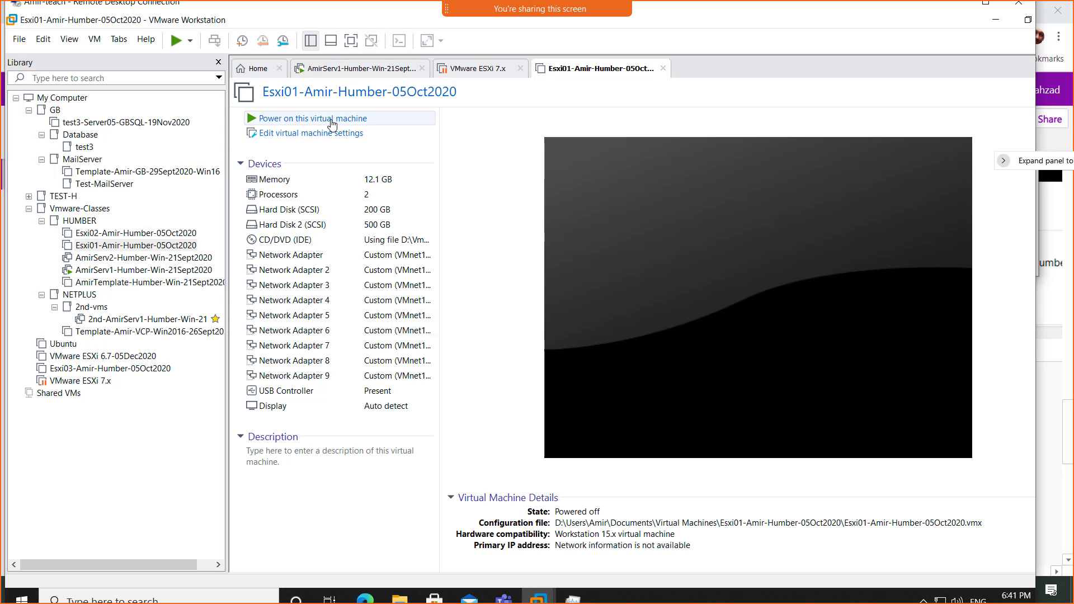
left_click(333, 119)
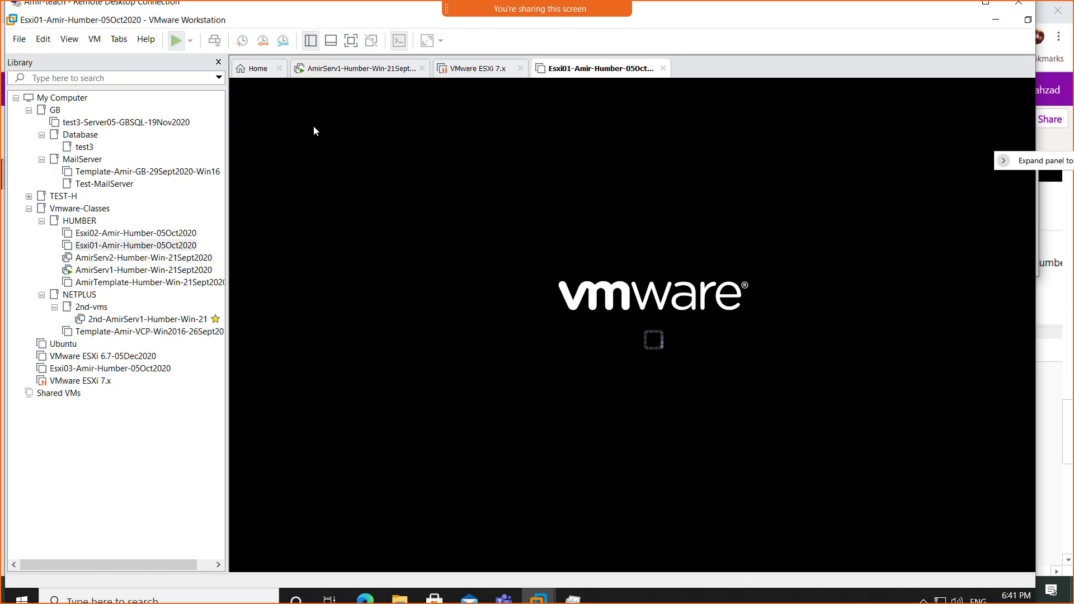
left_click_drag(227, 130, 181, 129)
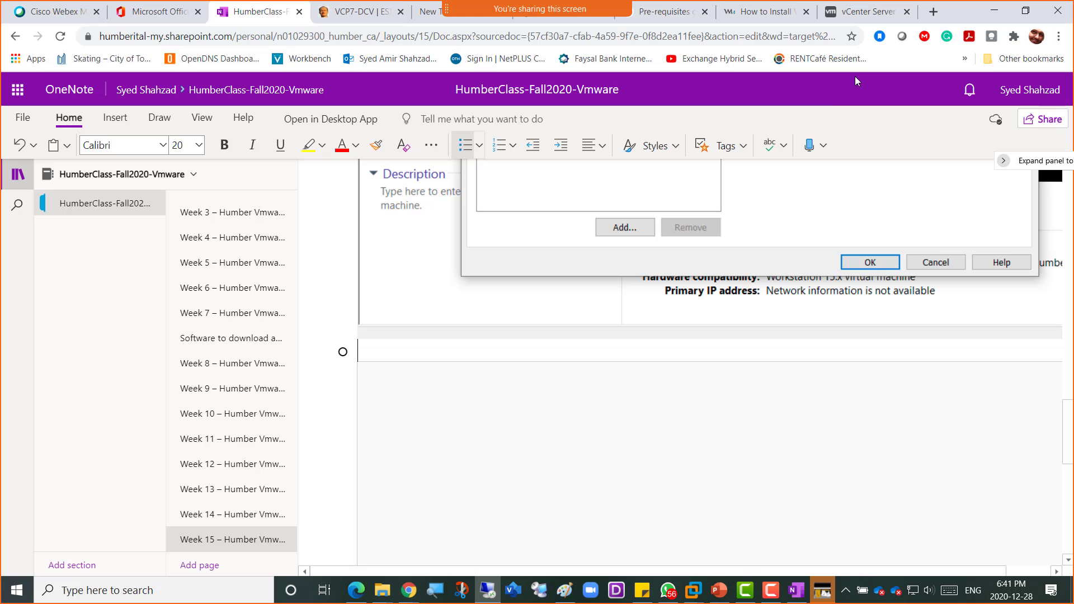
left_click(954, 6)
left_click(384, 346)
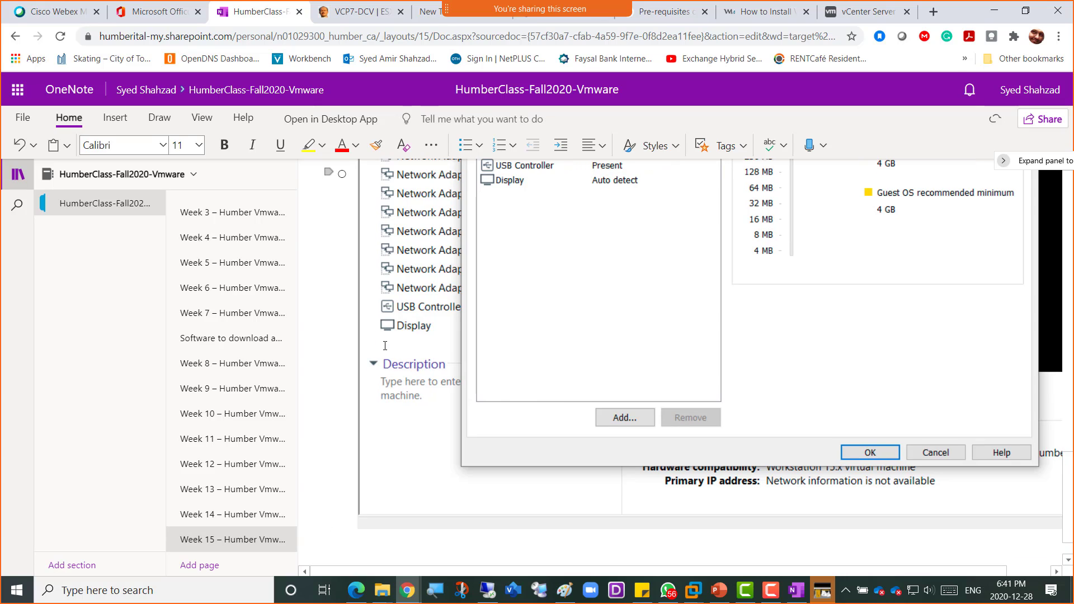
- Add a bullet 'We have Esxi01 6.7' below the screenshot in font size 20
key("ctrl+period")
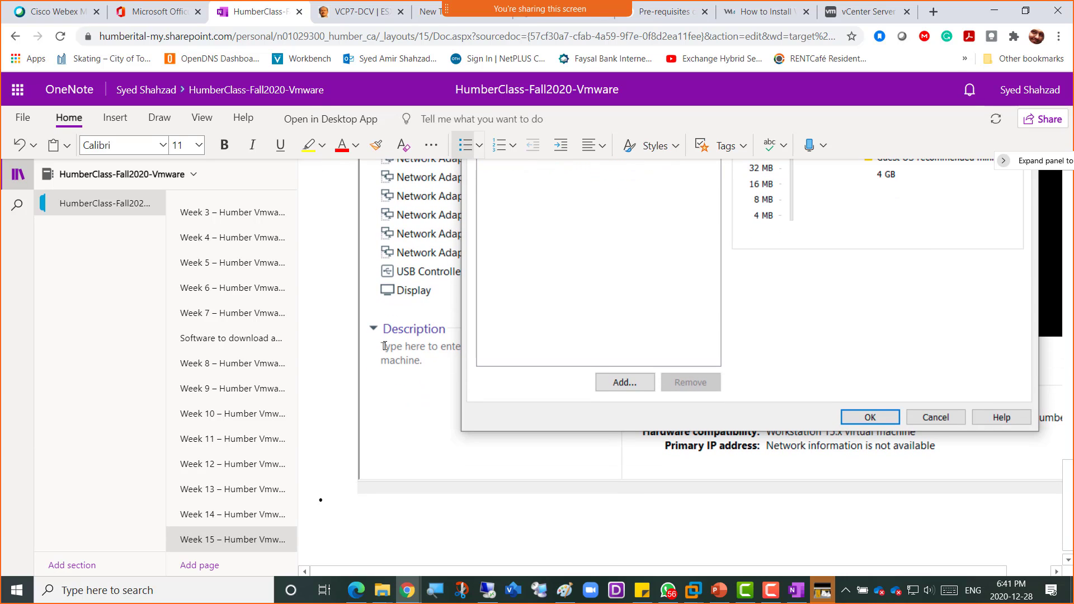
type("We have Esxi01 6.7")
scroll(385, 346, "up", 1)
key("shift+Left")
key("shift+Left")
key("shift+Left")
key("shift+Left")
key("shift+Left")
key("shift+Left")
key("shift+Left")
key("shift+Left")
key("shift+Left")
key("shift+Left")
key("shift+Left")
key("shift+Left")
key("shift+Left")
key("shift+Left")
key("shift+Left")
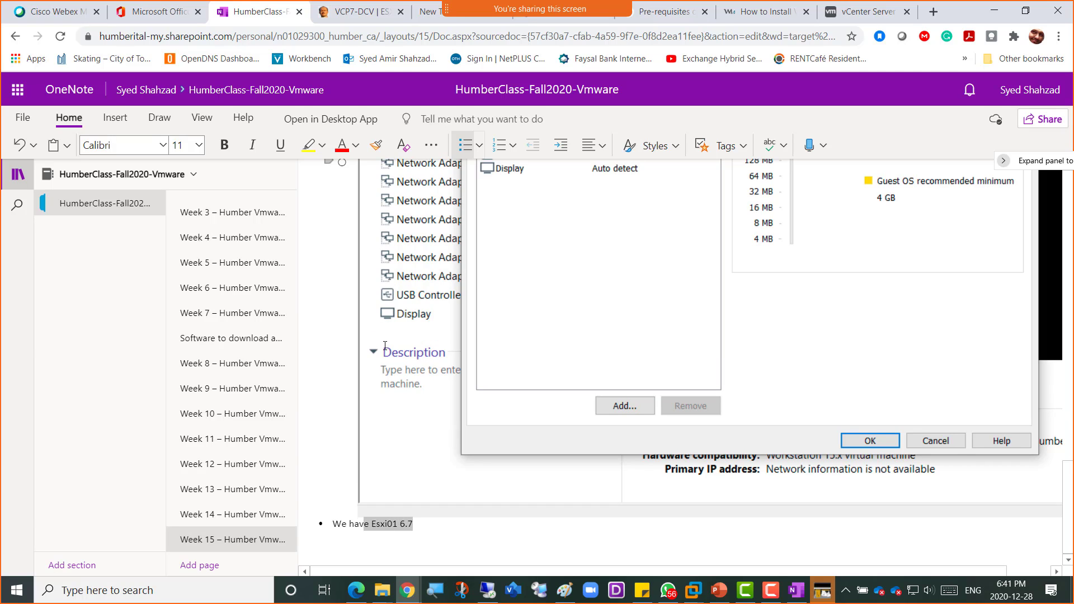
key("shift+Left")
key("shift+Left")
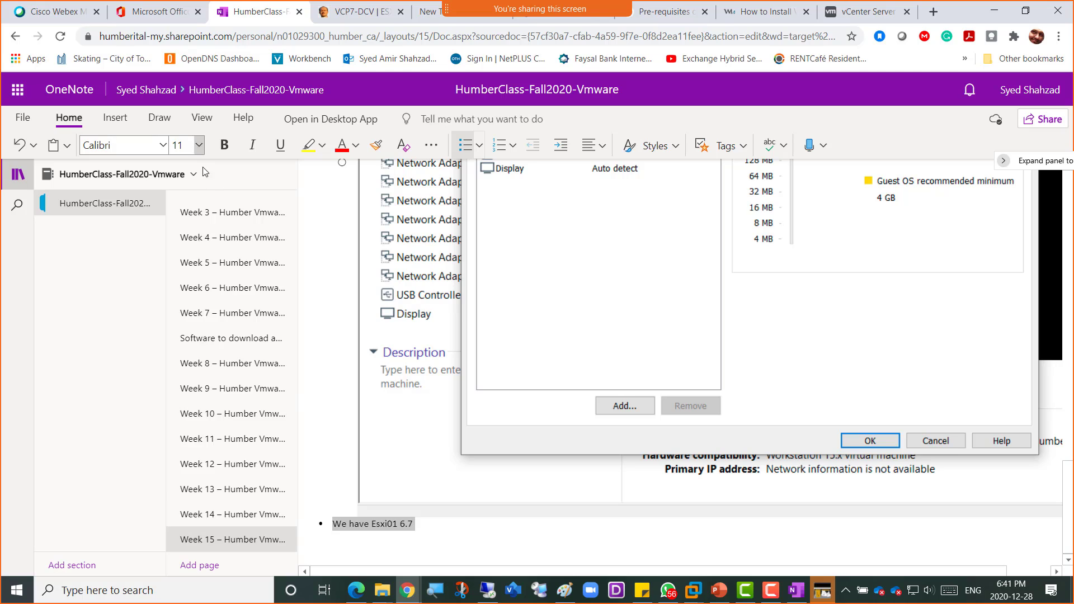
left_click(199, 145)
left_click(190, 351)
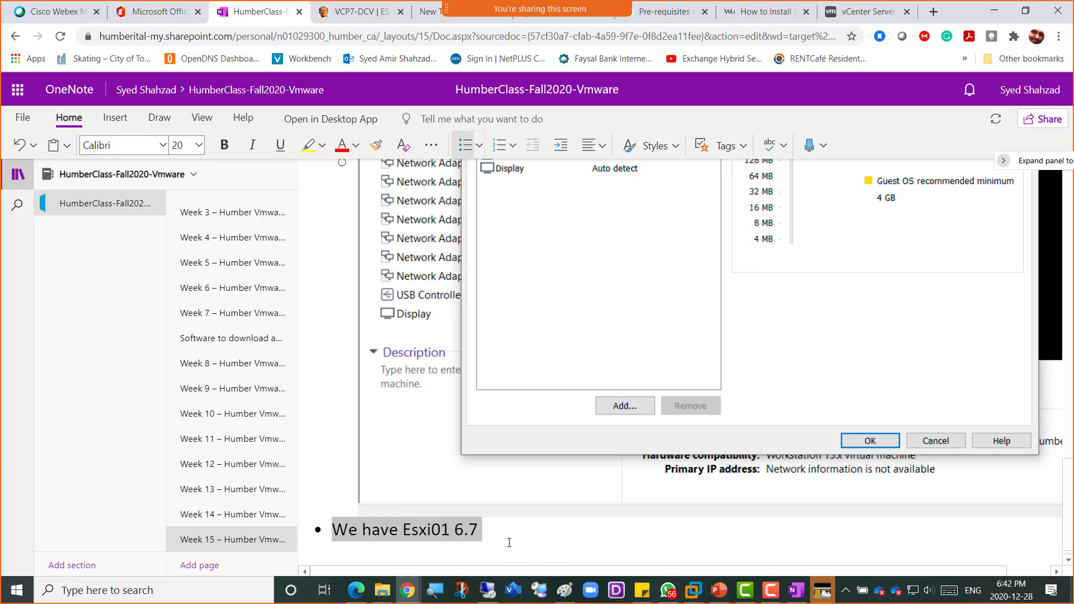
left_click(512, 532)
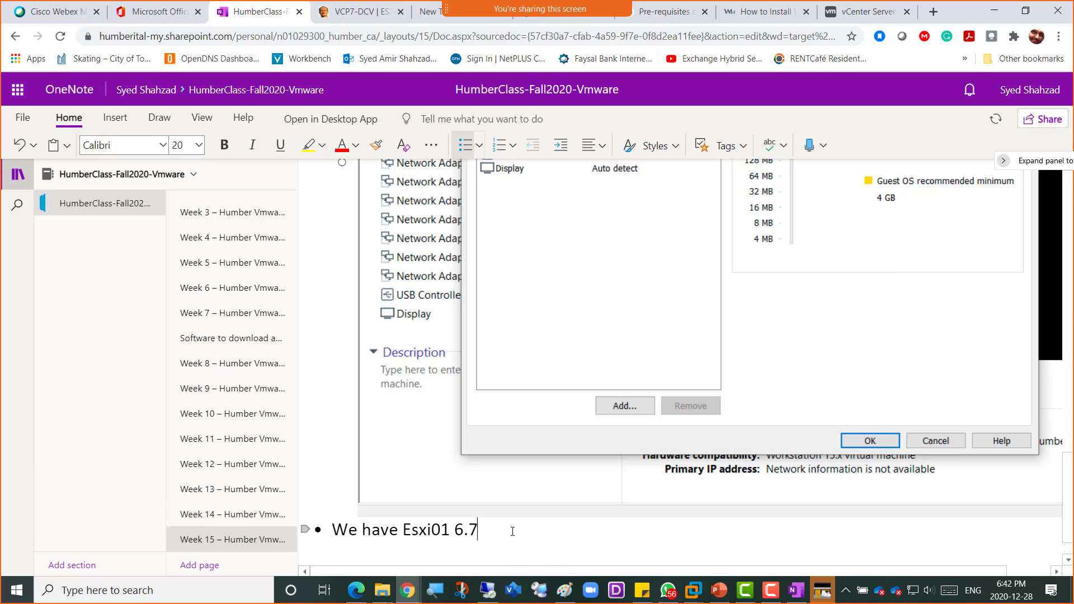
- Finish with 'and we need to upgrade it to Esxi7.0' and add bullet 'Then we can deploy VCSA7.0 from Server01 to Esxi01 7.0 version'
type("and ")
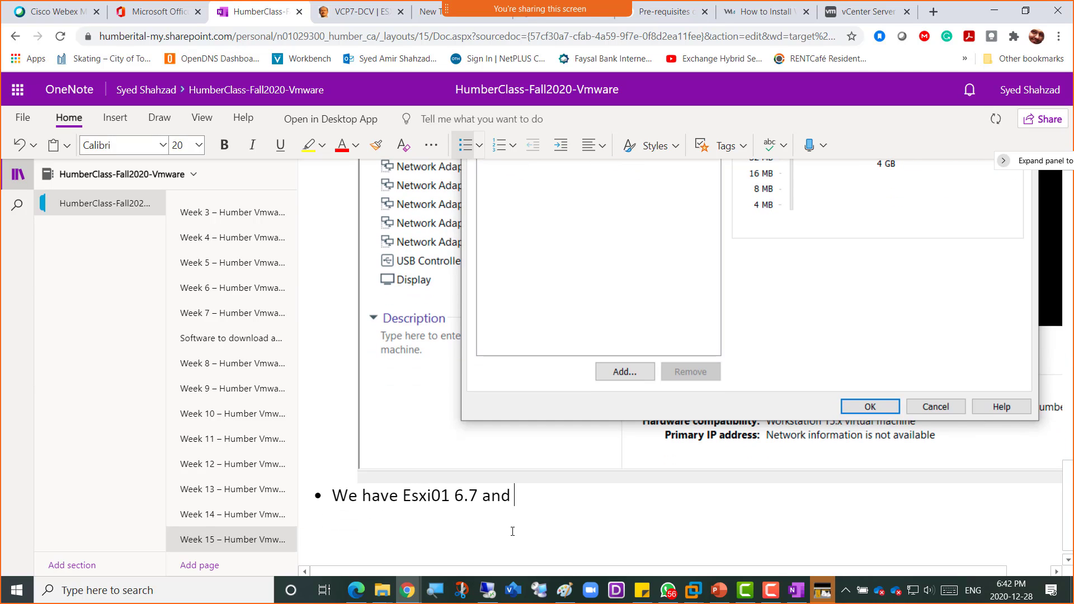
type("we need to ")
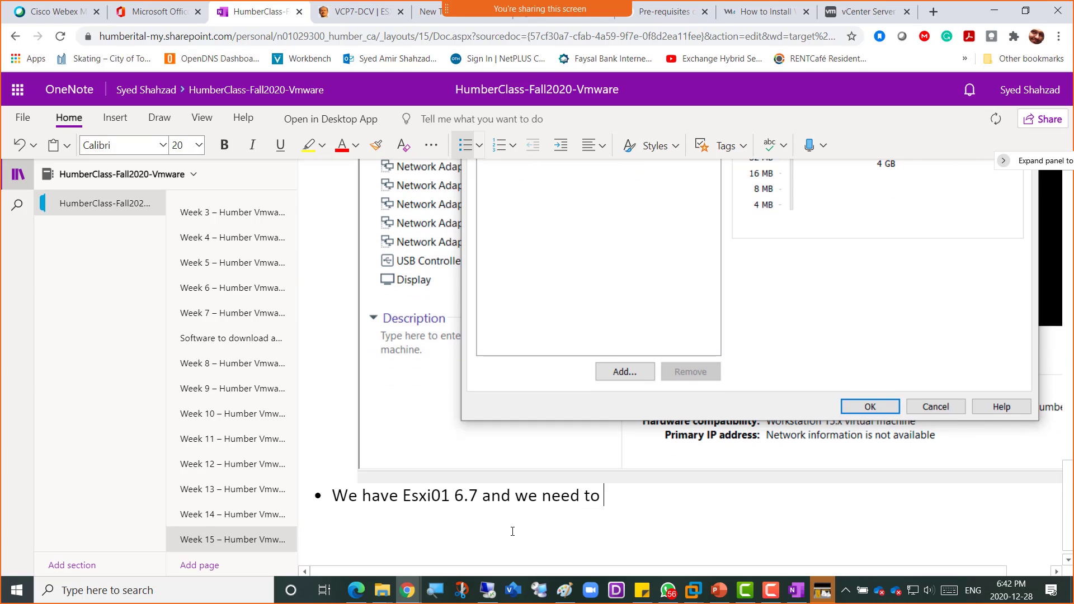
type("upgrade it to ")
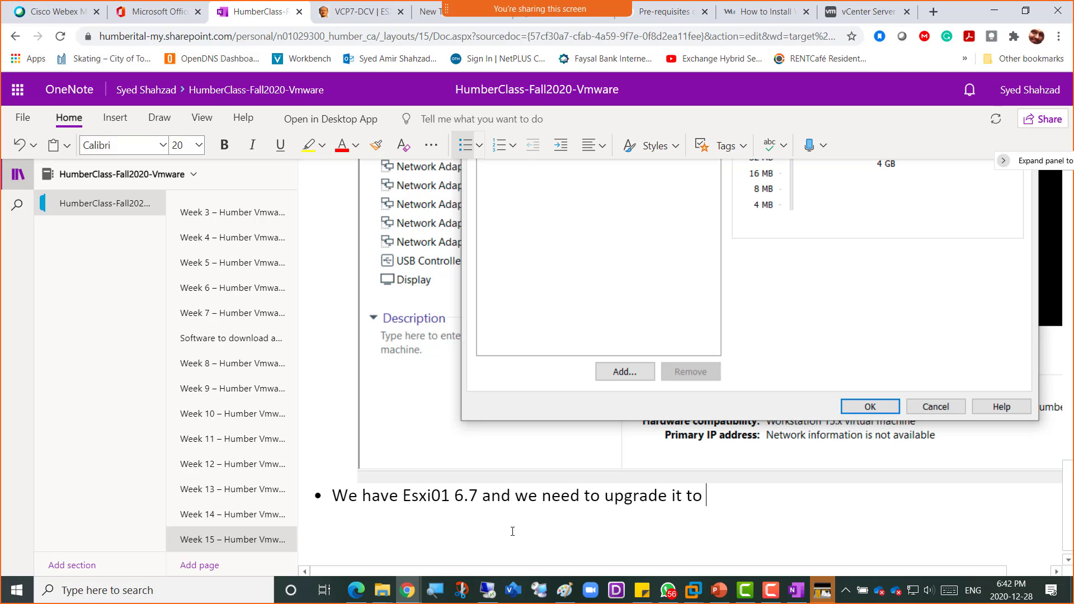
type("Esxi7.0")
key("Return")
type("T")
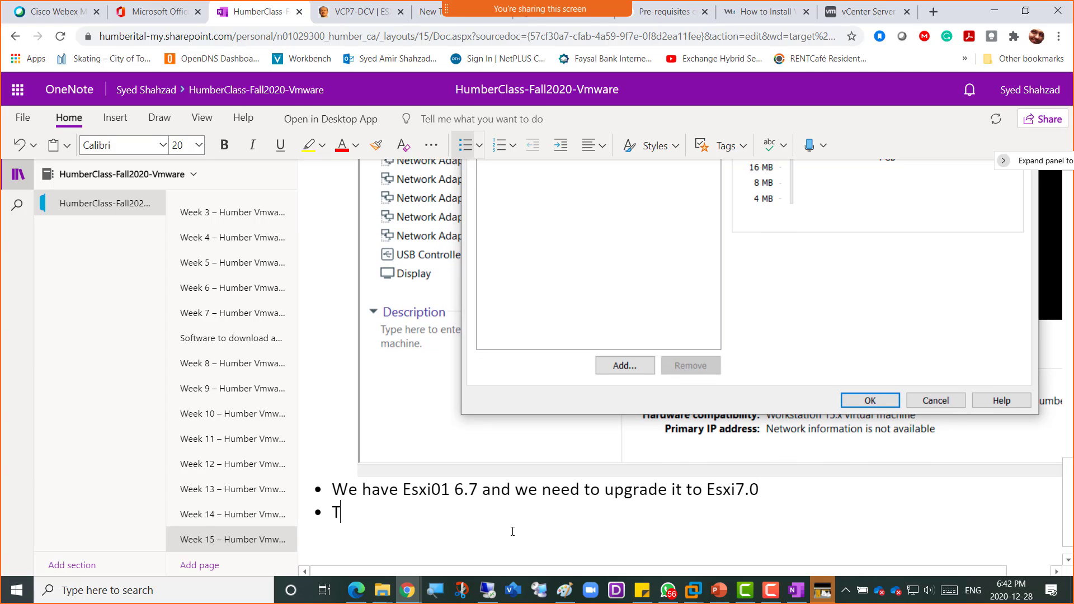
type("hen we can depl")
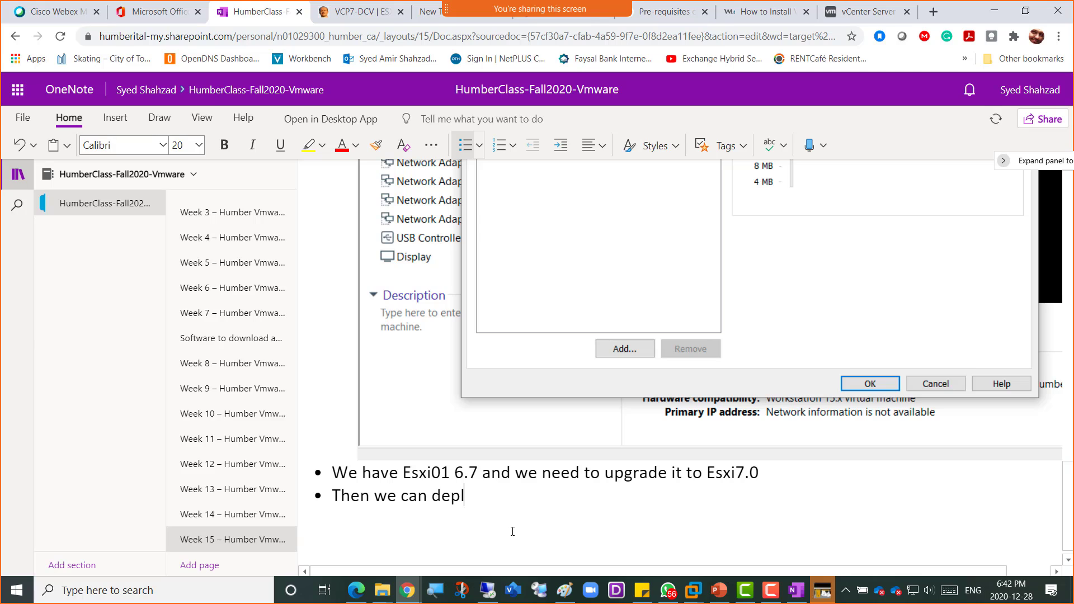
type("oy VCSA7.0 from Ser")
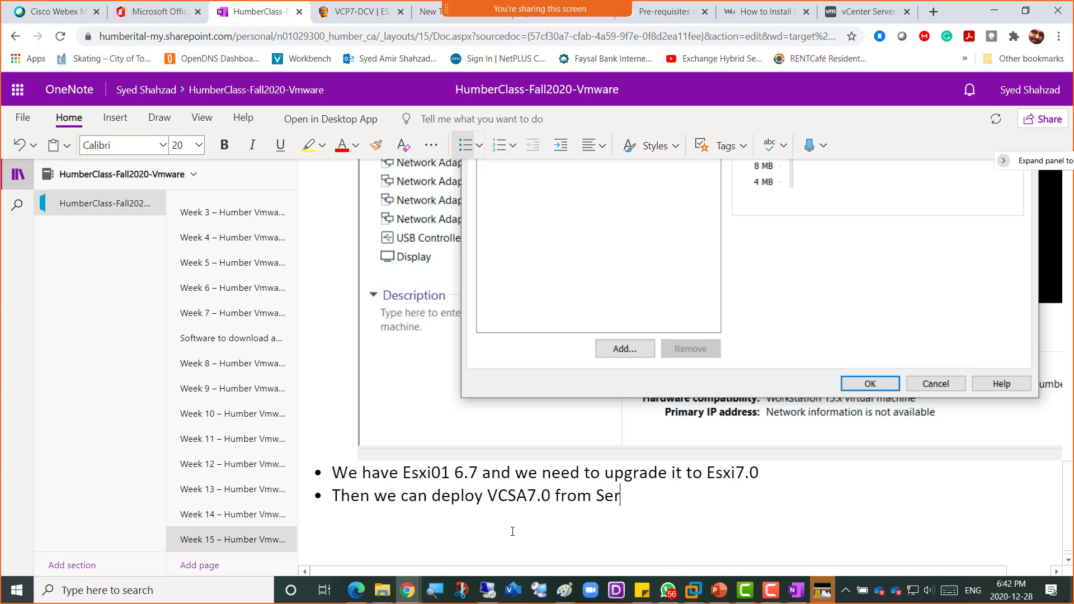
type("ver01 to Es")
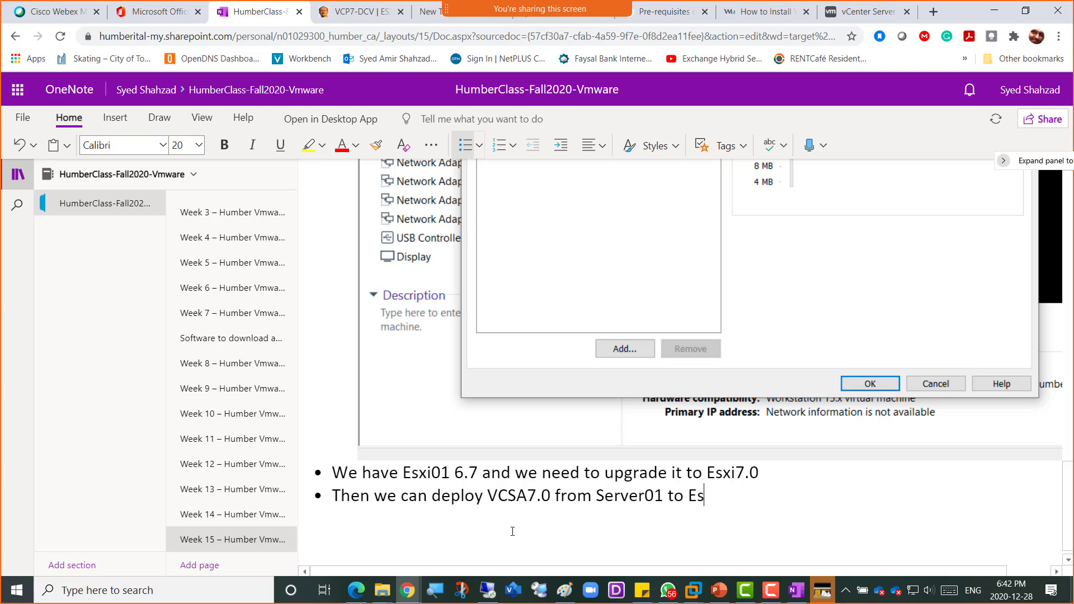
type("xi01 7.0 version")
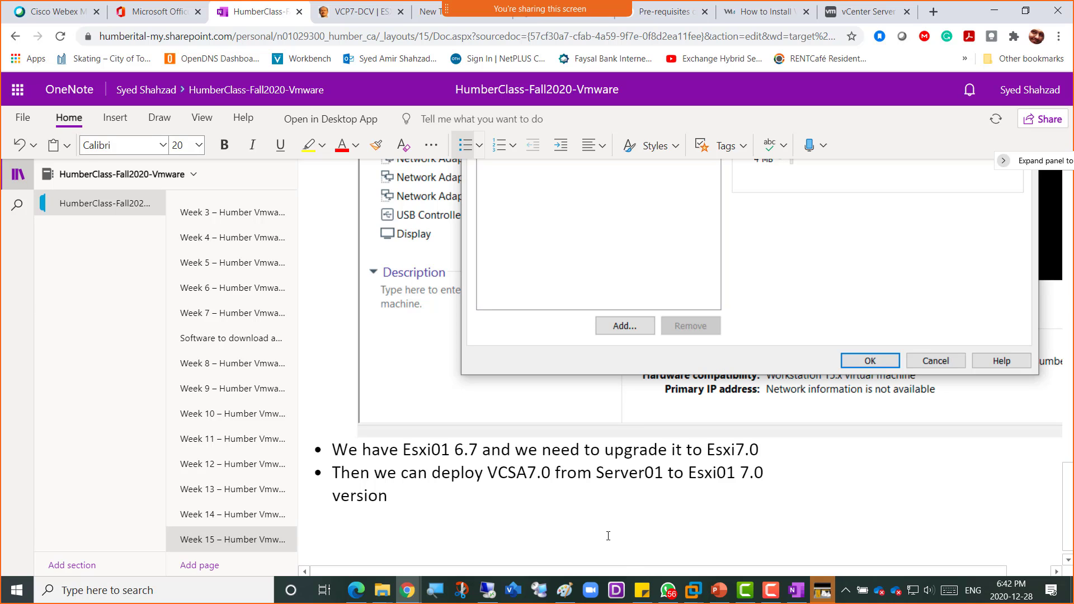
left_click(564, 591)
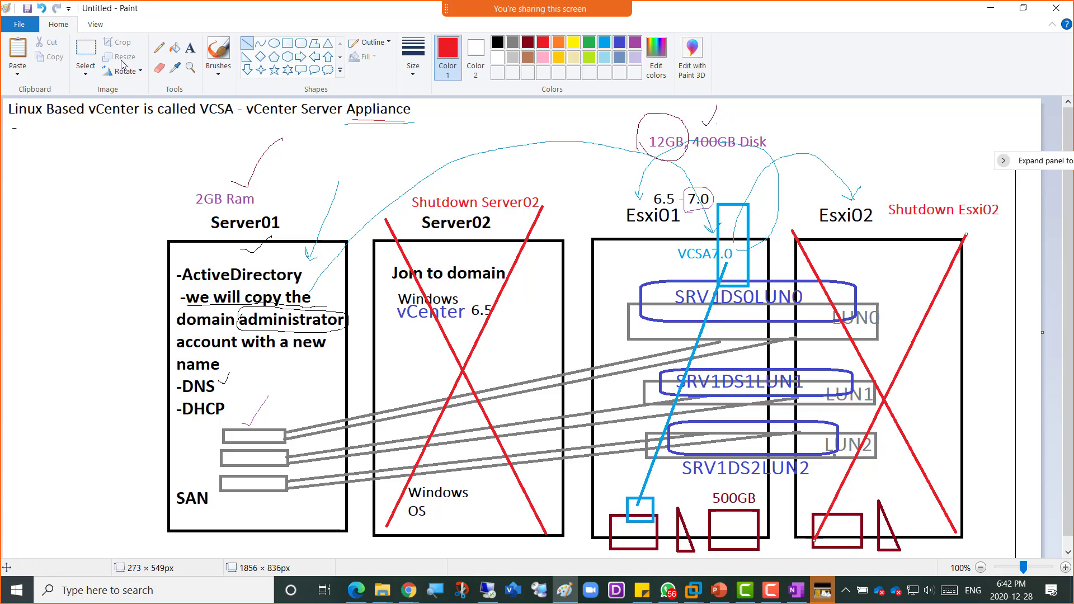
- Draw a pencil arc above Esxi01 running from 6.5 over to 7.0
left_click(159, 48)
mouse_move(667, 193)
left_mouse_down()
mouse_move(681, 174)
mouse_move(693, 183)
left_mouse_up()
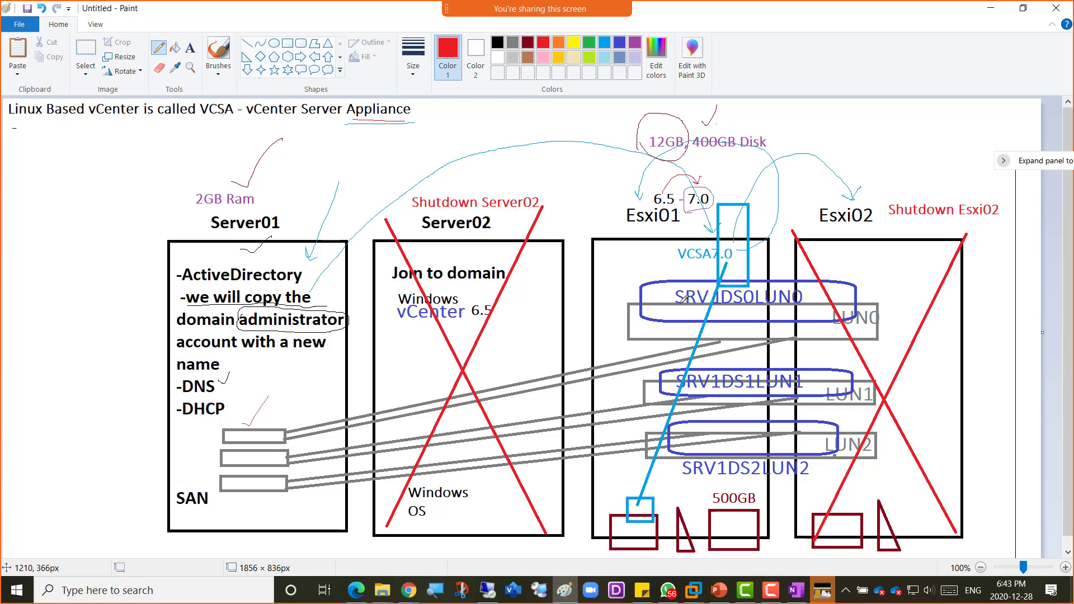
key("alt+Tab")
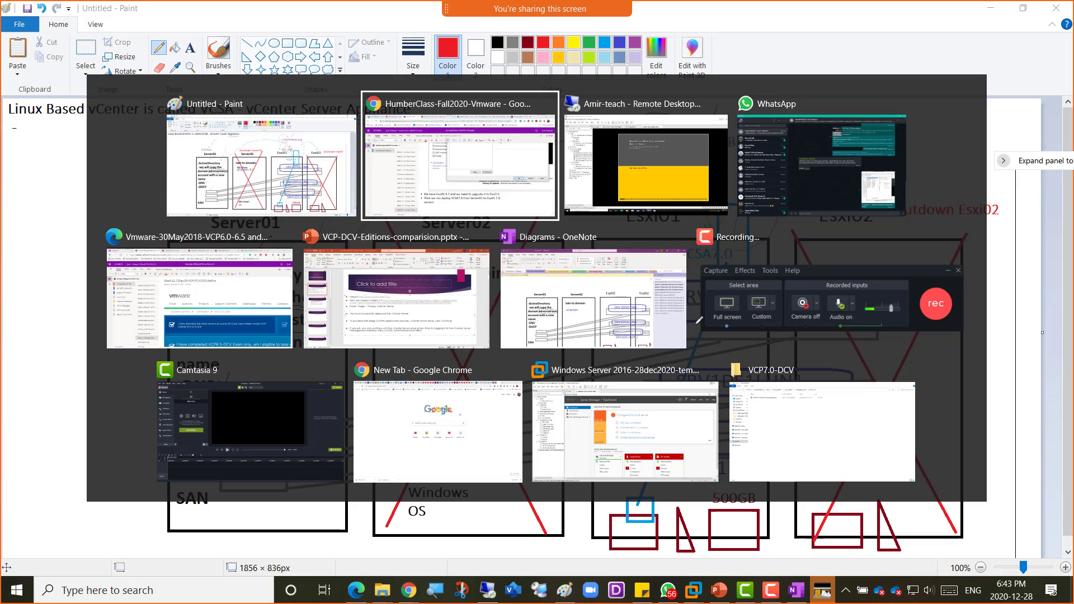
- Switch back to the Esxi01 VM booting ESXi 6.5.0 and open its tab's context menu
key("alt+Tab")
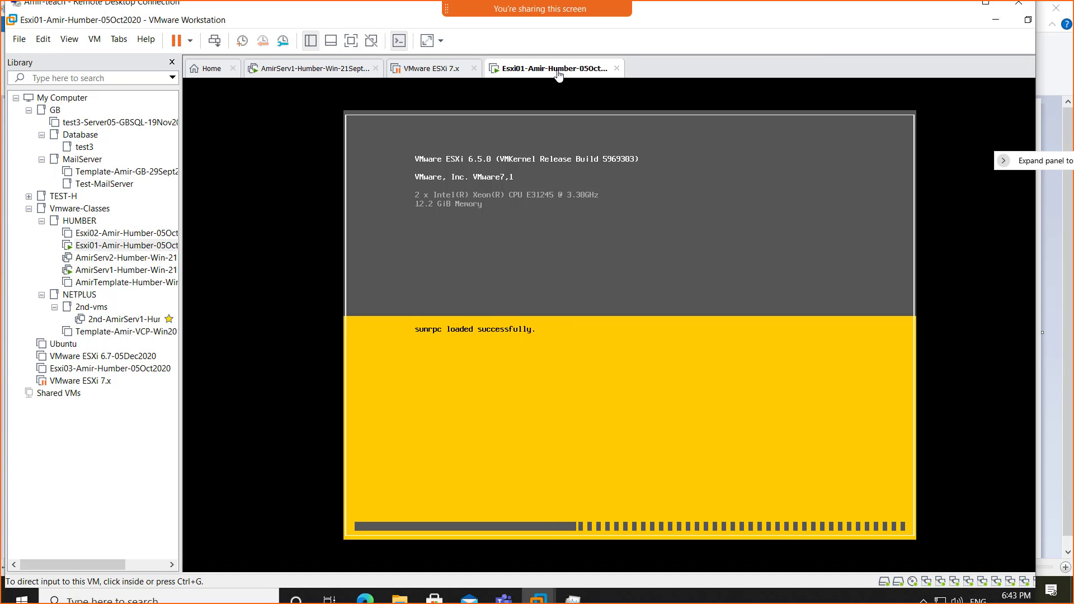
right_click(559, 72)
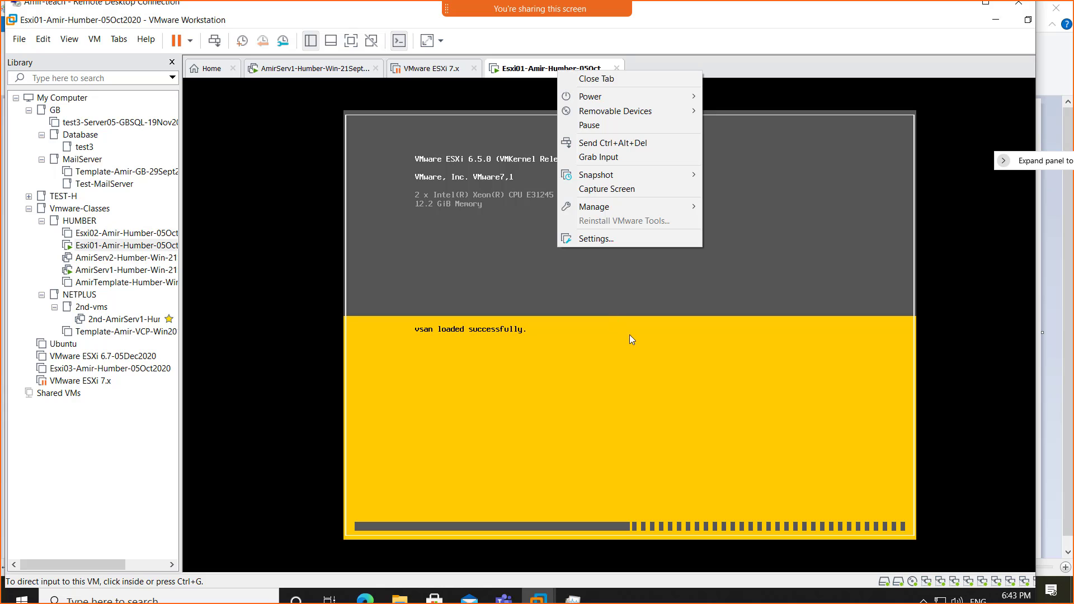
- Browse Esxi01's CD/DVD settings to the ESXi 7.0U1 ISO in C:\ISO\Vmware_SOFT\Vmware7.0, then close the browser
left_click(606, 240)
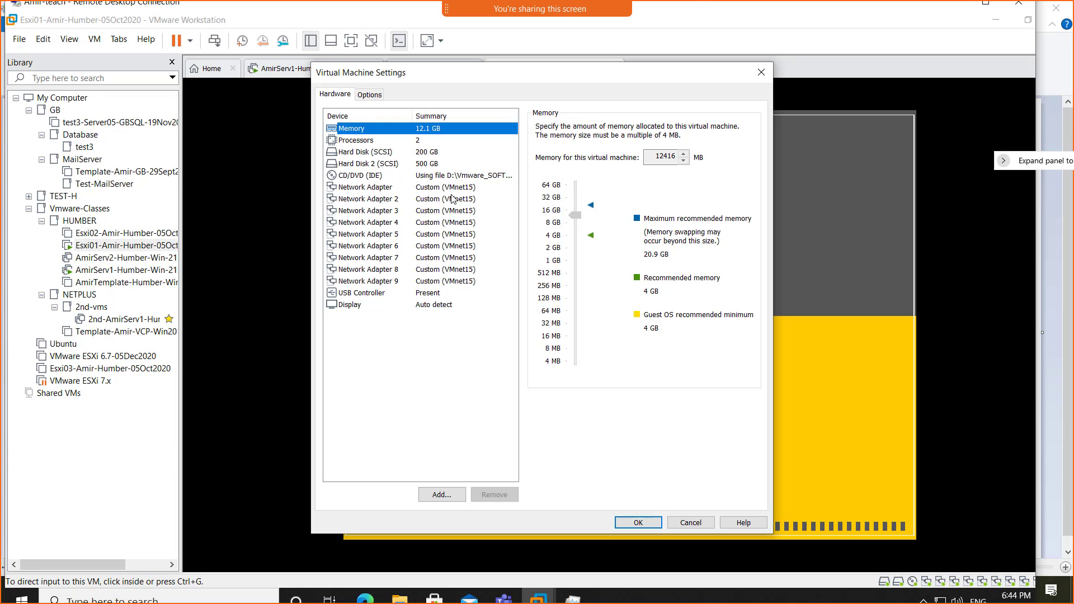
left_click(384, 178)
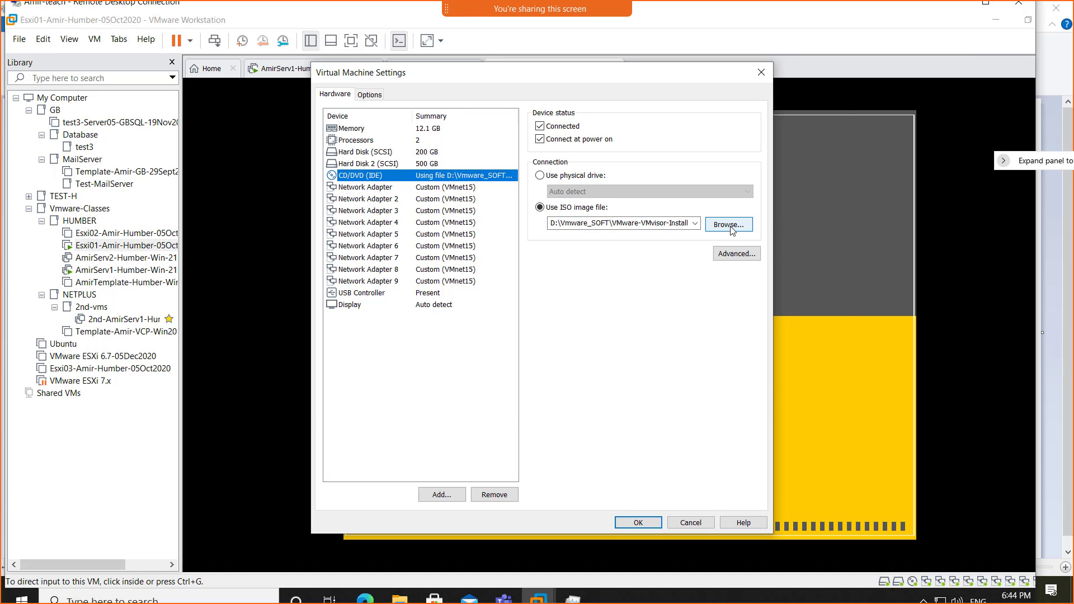
left_click(729, 224)
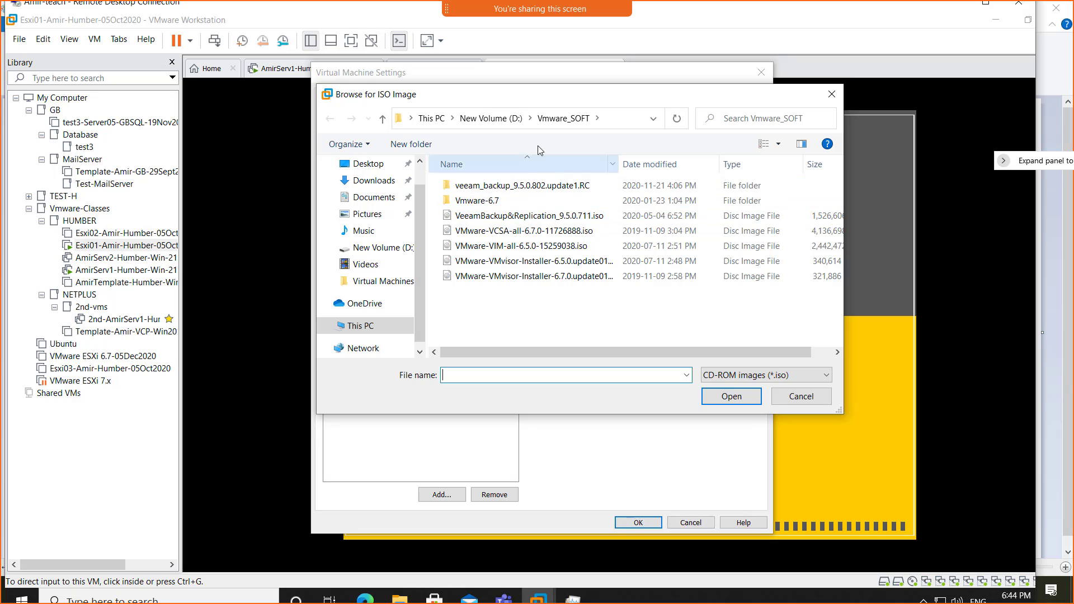
left_click(432, 119)
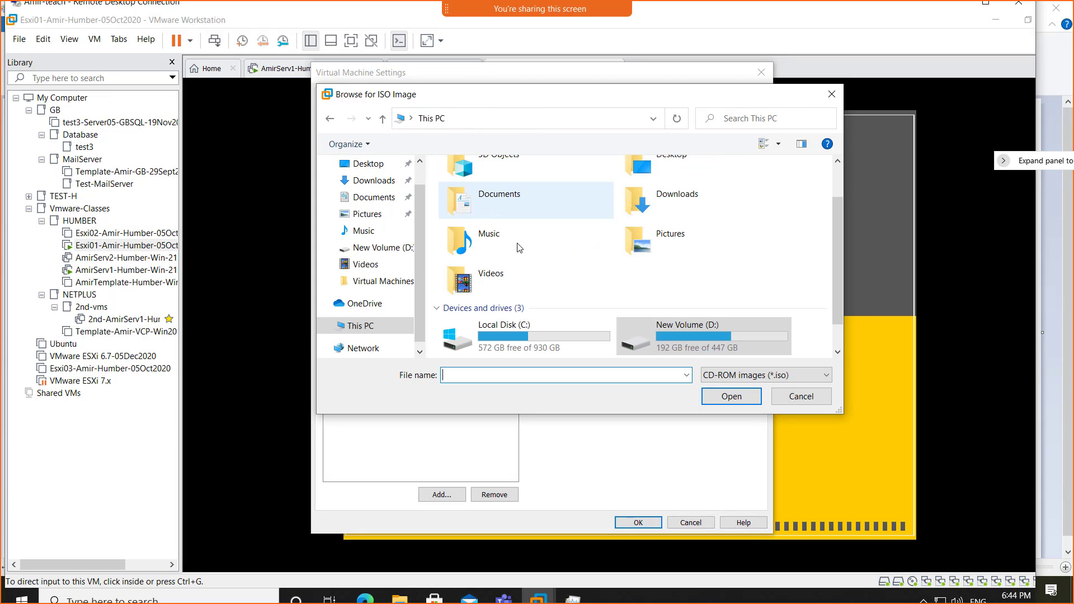
double_click(526, 334)
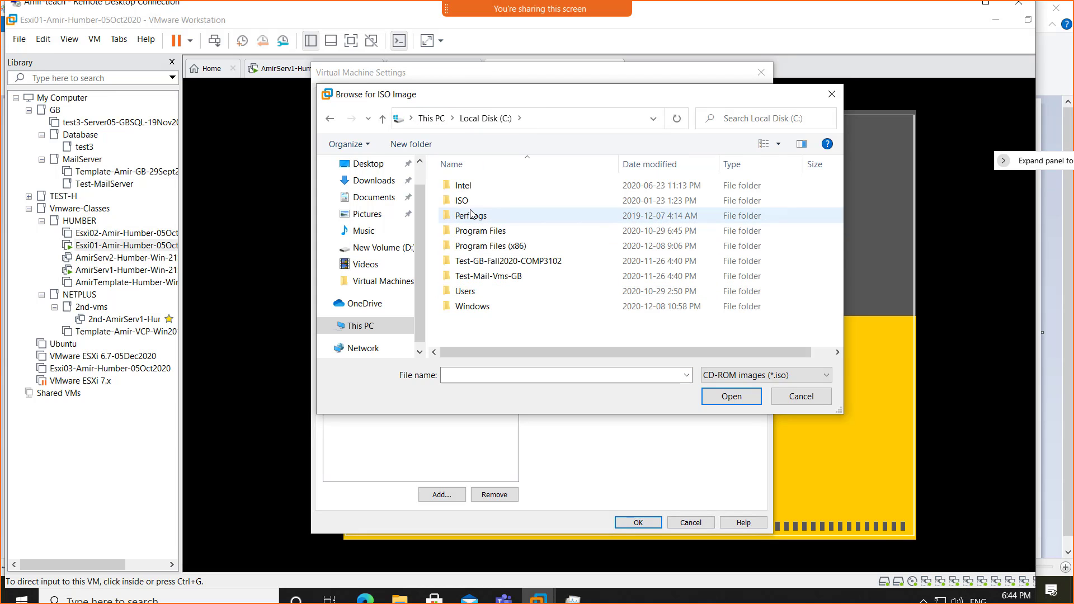
double_click(468, 202)
left_click(493, 218)
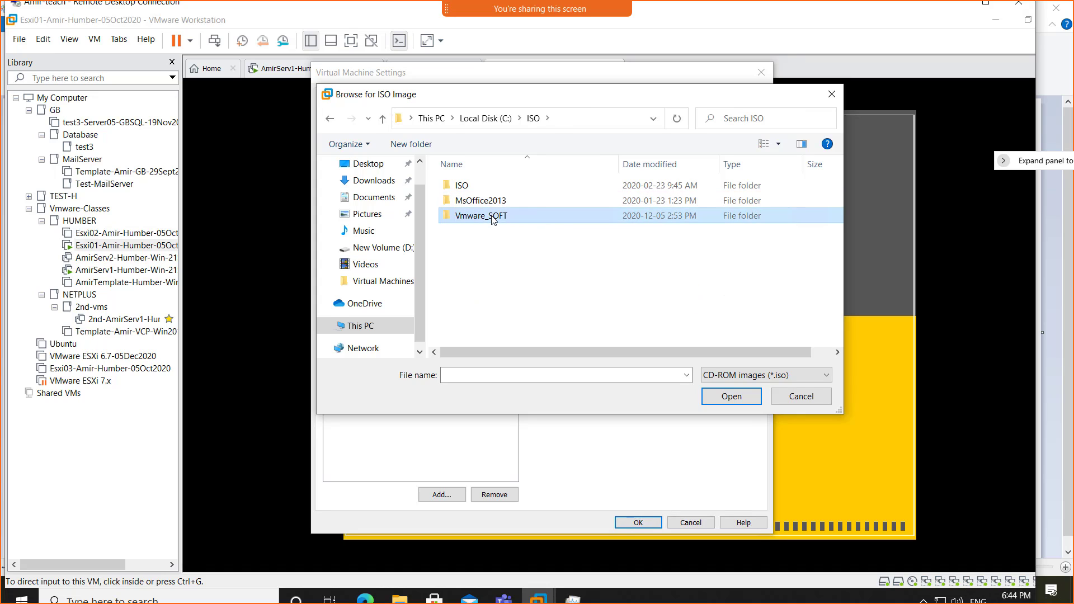
double_click(492, 217)
double_click(493, 203)
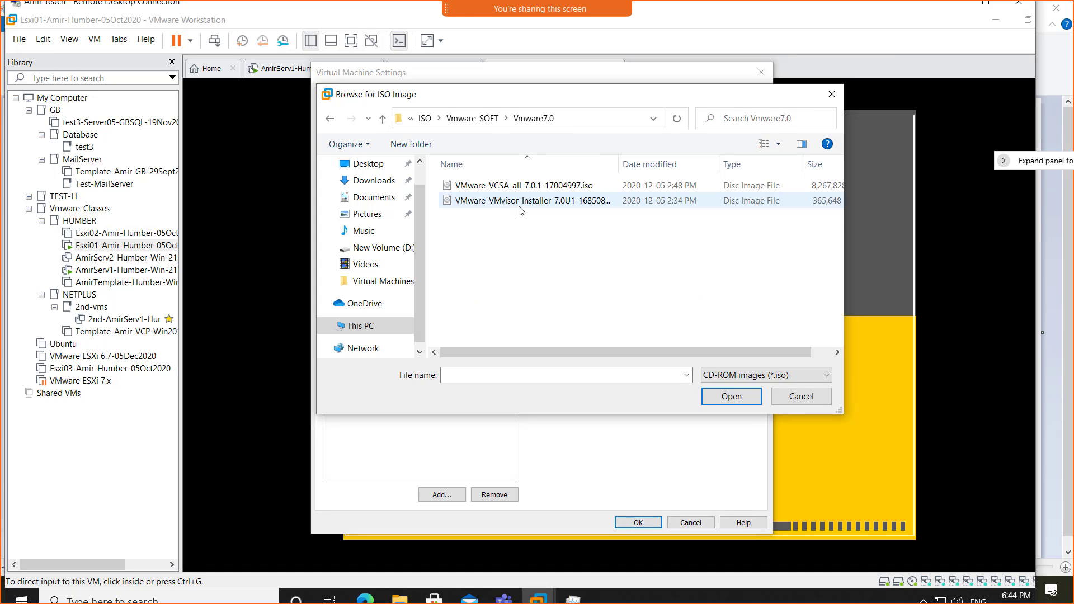
left_click(494, 205)
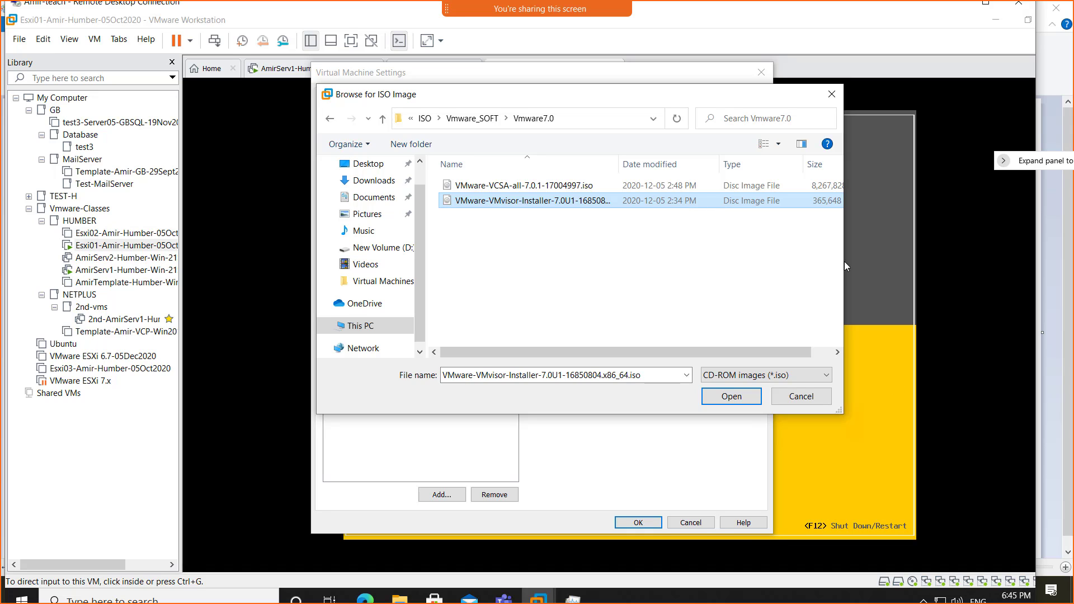
left_click(793, 401)
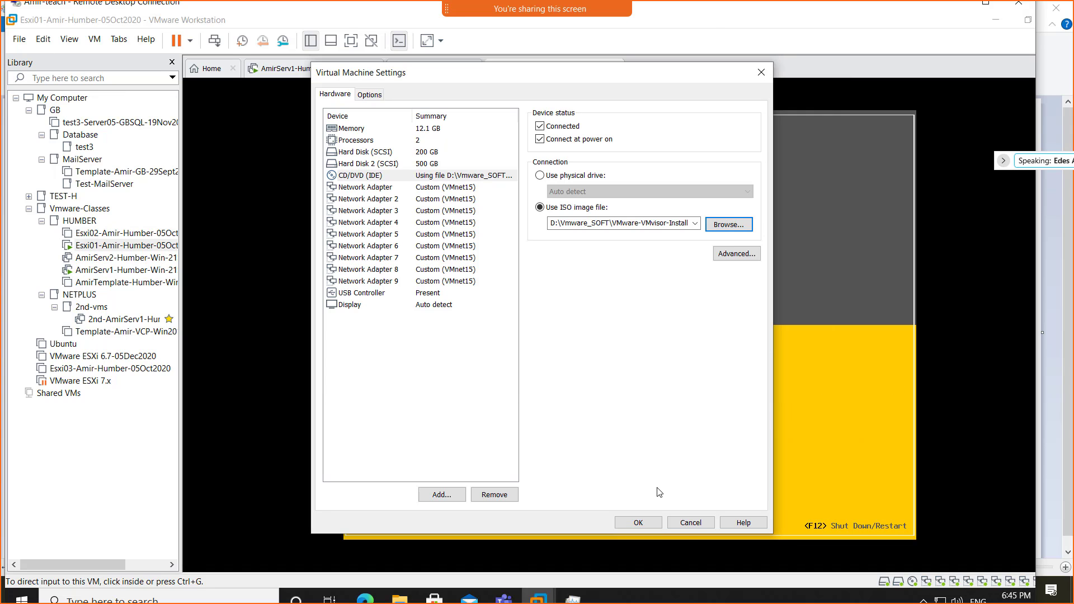
- Cancel and reopen Esxi01's settings, then browse for a new CD/DVD ISO image
left_click(687, 525)
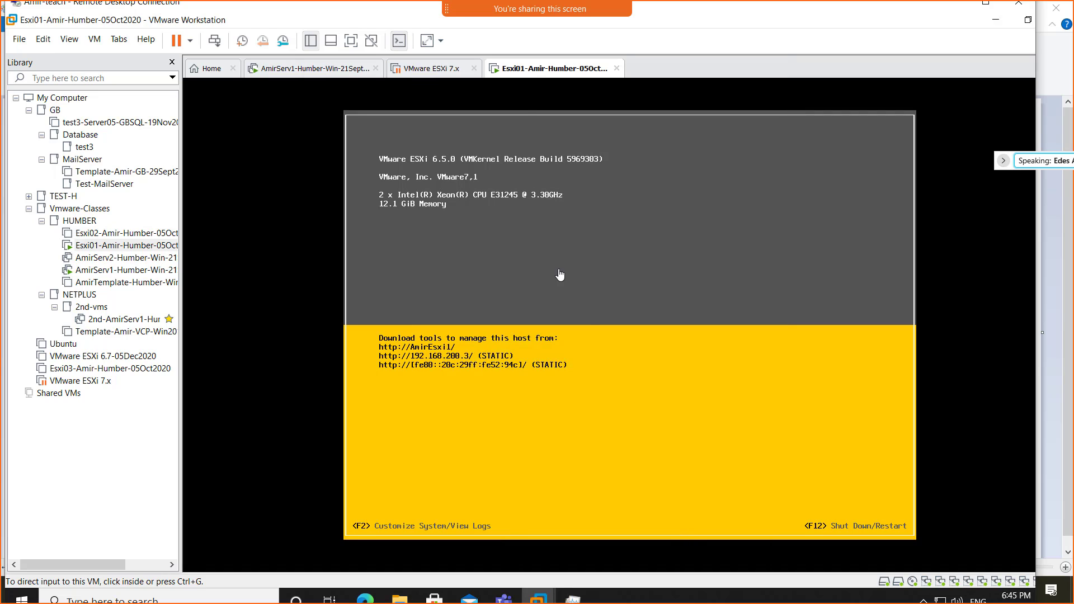
right_click(536, 74)
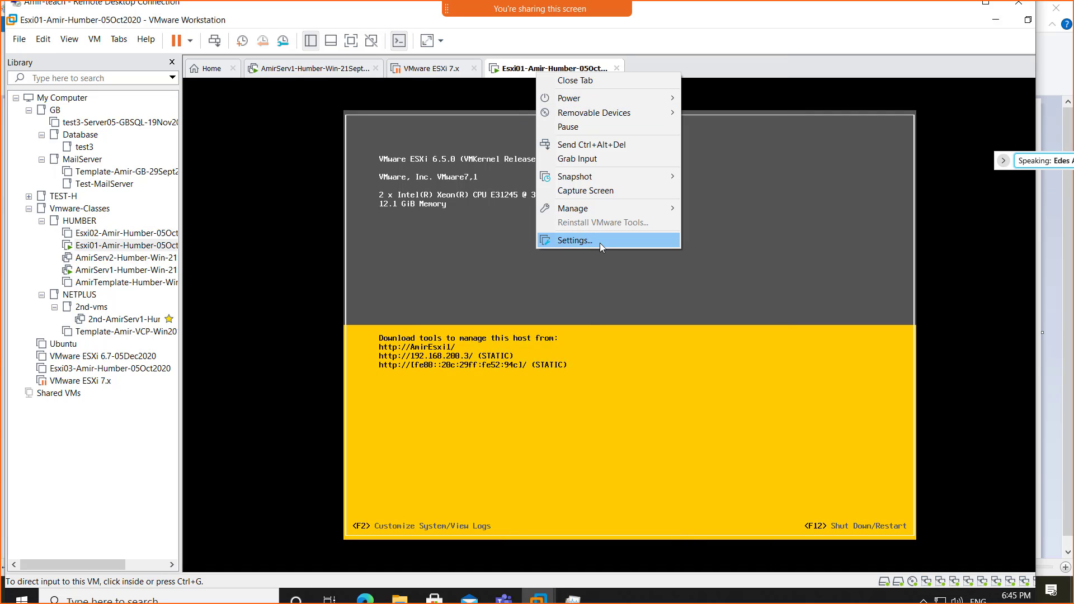
left_click(597, 241)
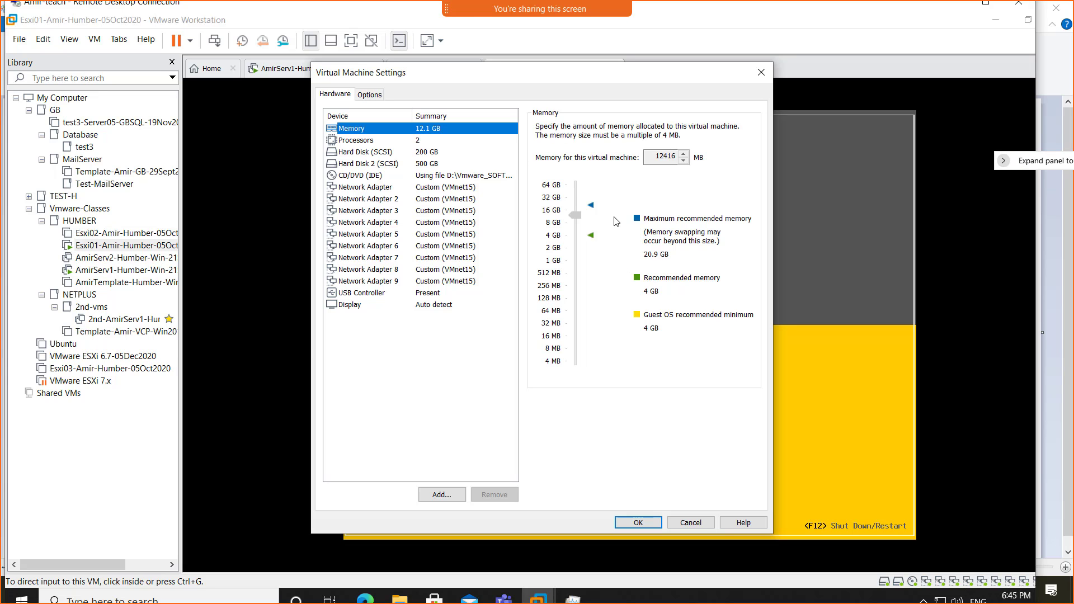
left_click(378, 180)
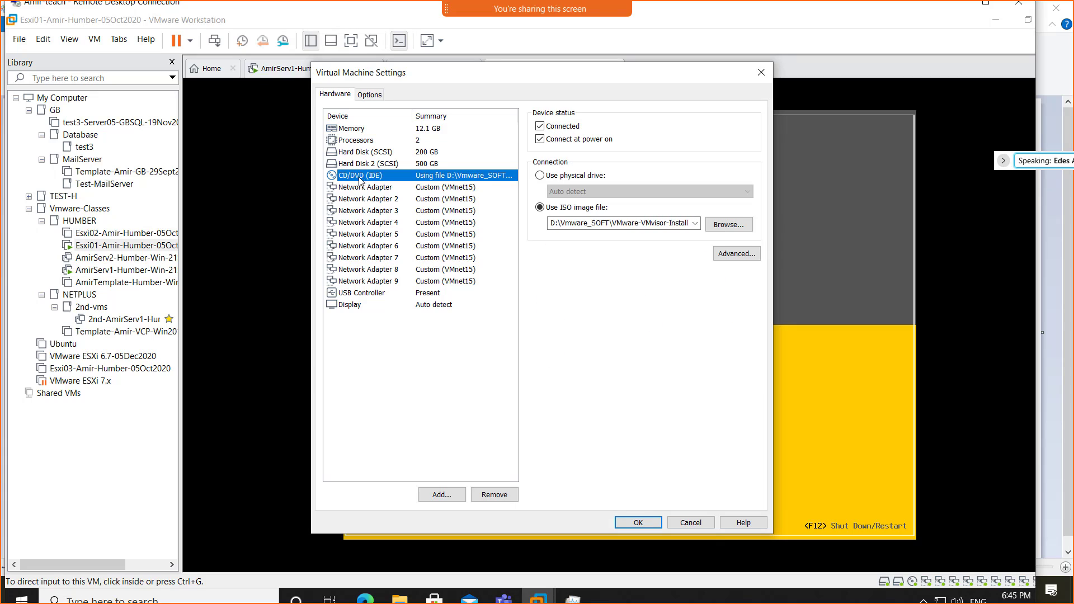
left_click(727, 230)
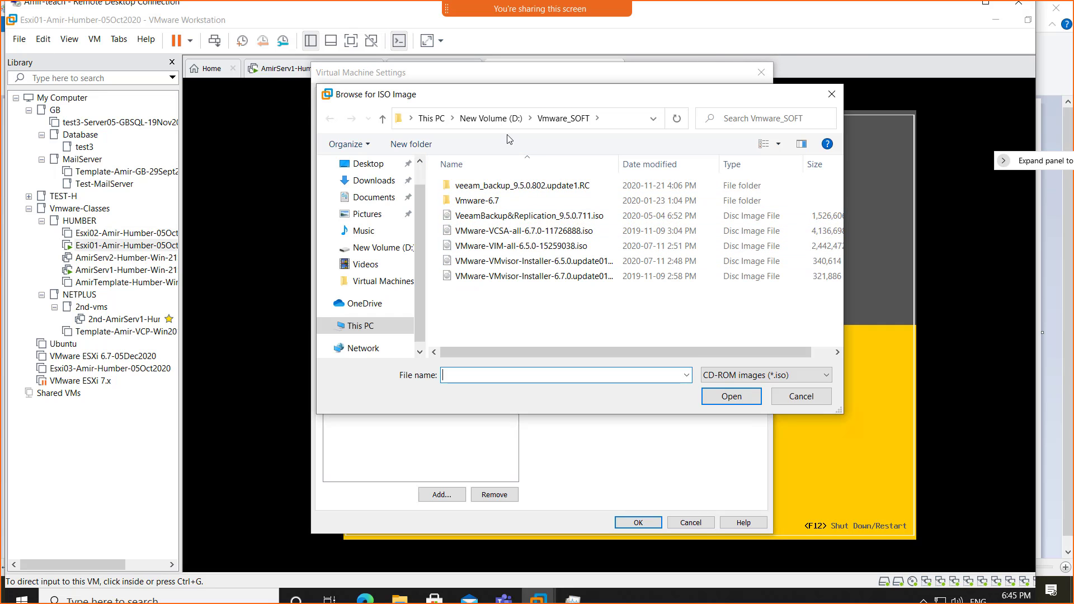
- Select the VMware-VMvisor-Installer-7.0U1 ISO from C:\ISO\Vmware_SOFT\Vmware7.0
left_click(492, 118)
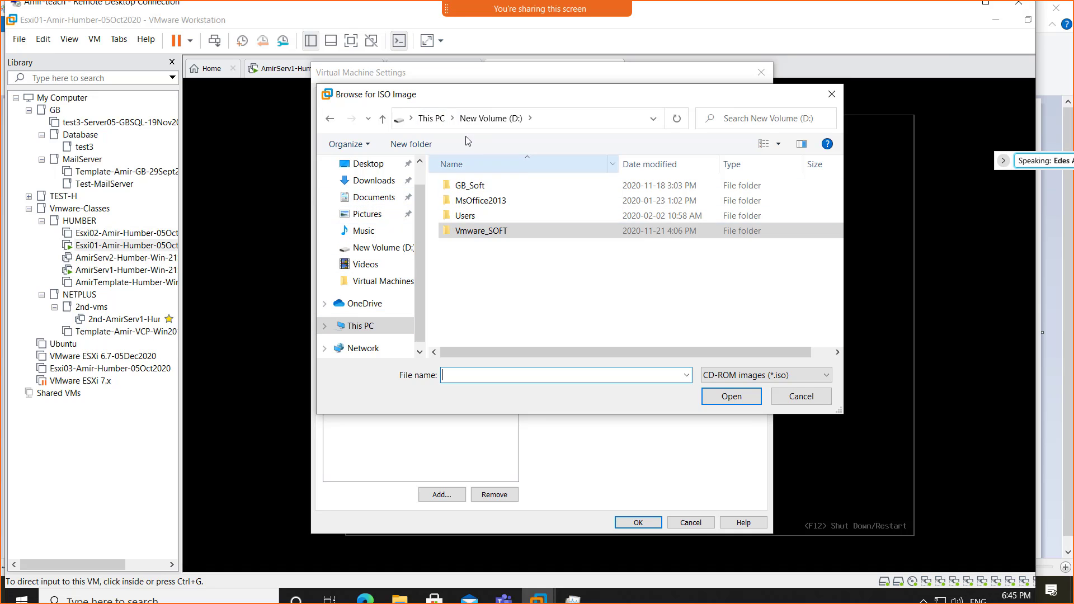
left_click(431, 119)
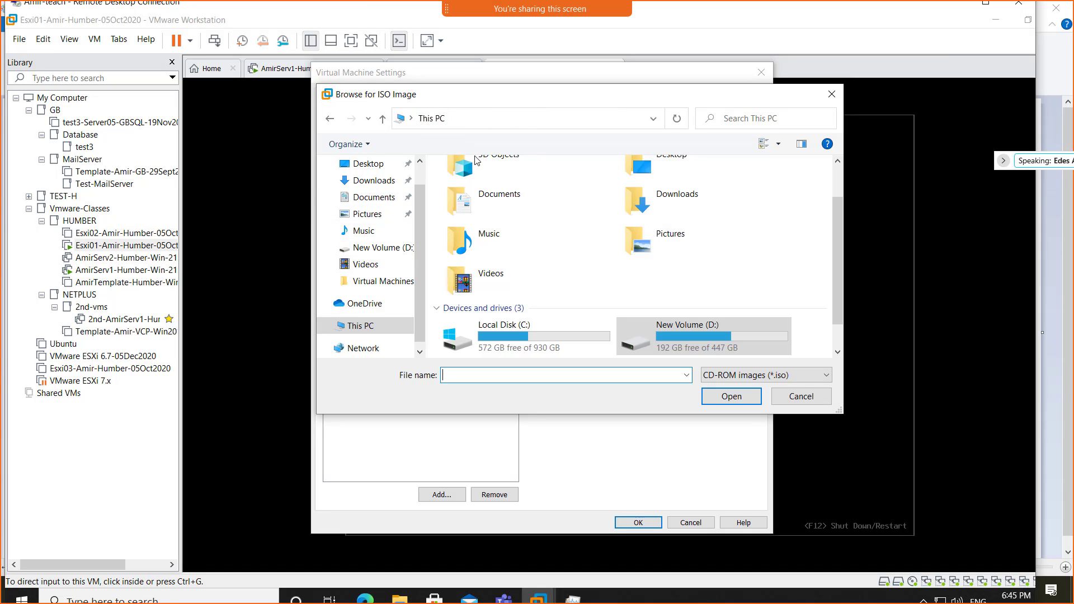
double_click(515, 343)
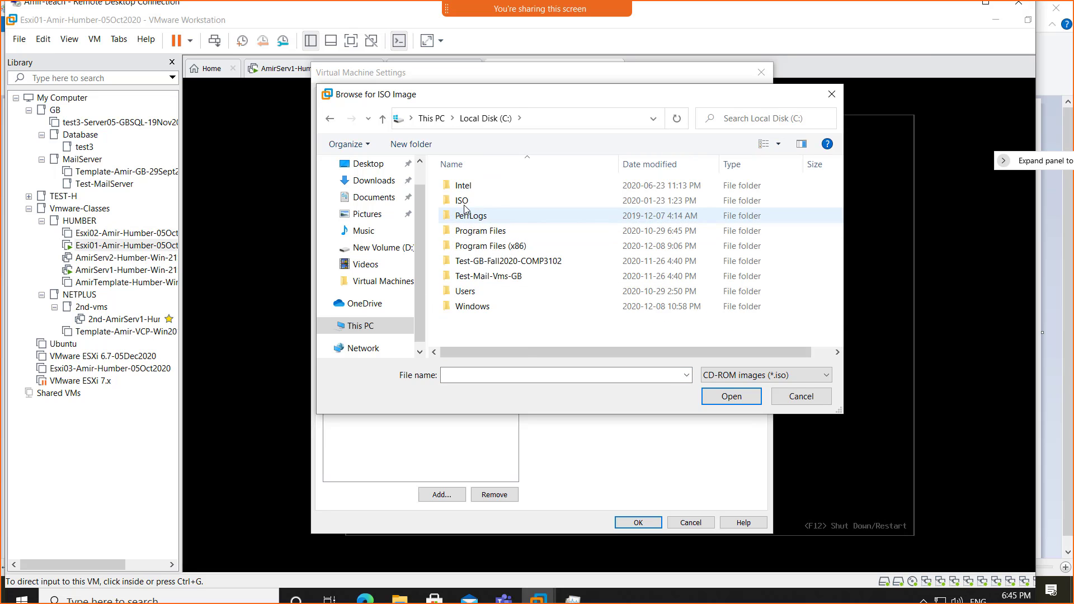
left_click(464, 202)
double_click(464, 203)
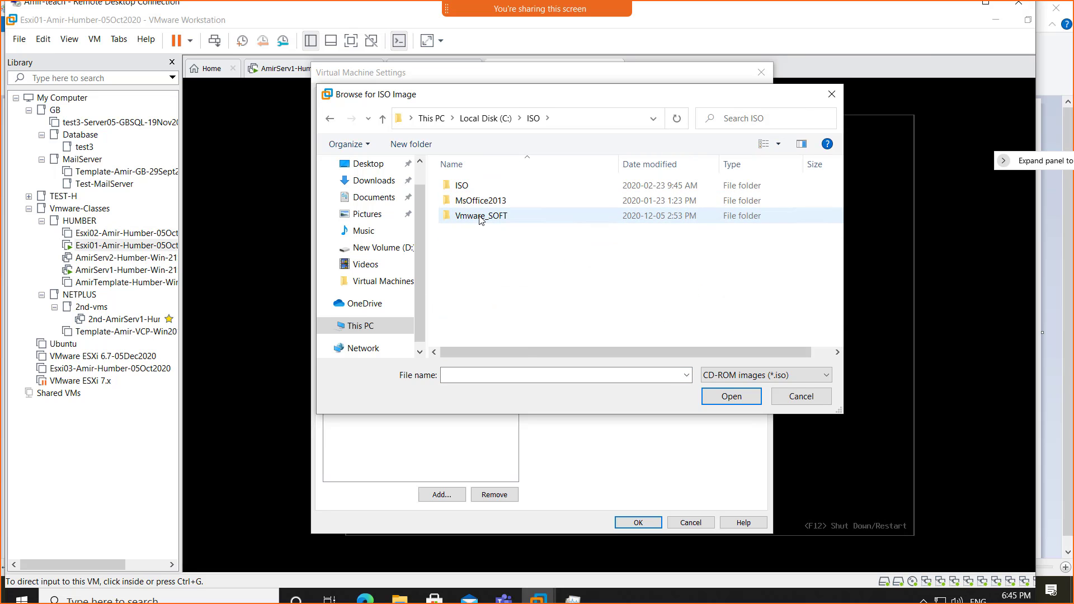
double_click(479, 219)
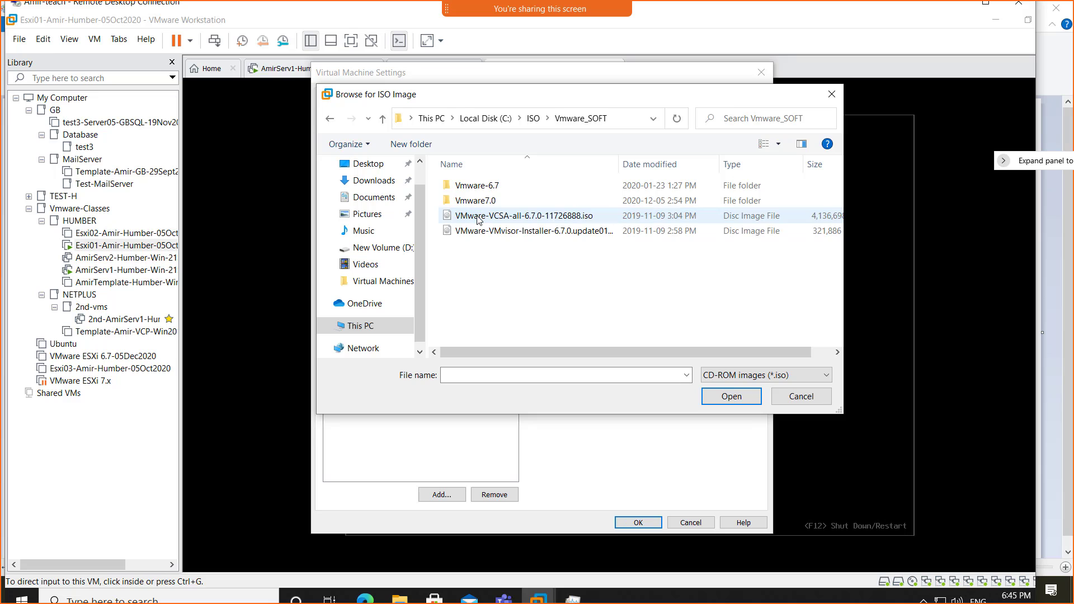
double_click(495, 201)
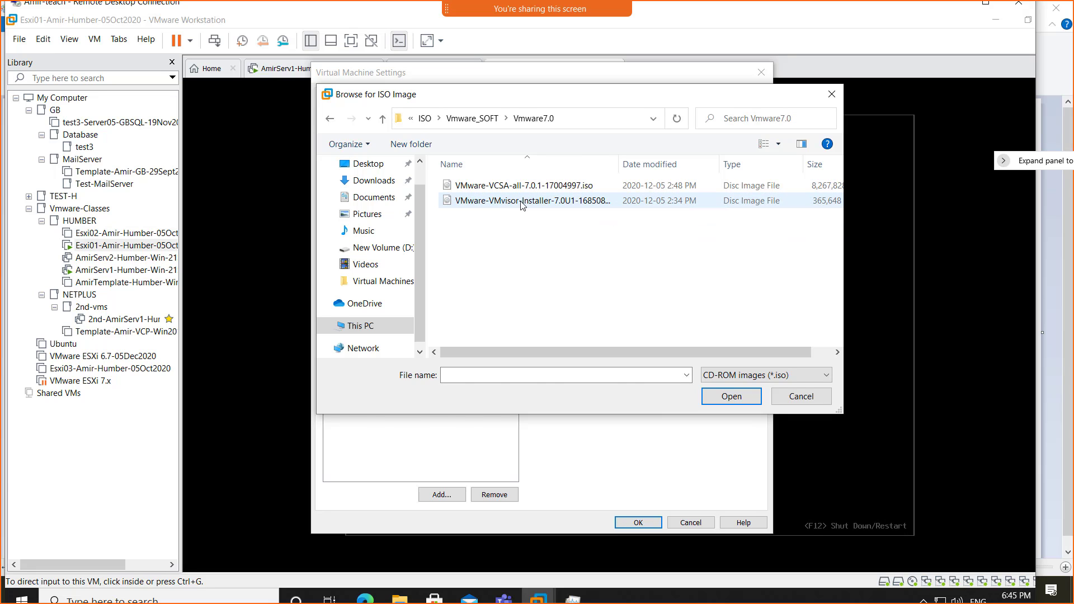
double_click(505, 209)
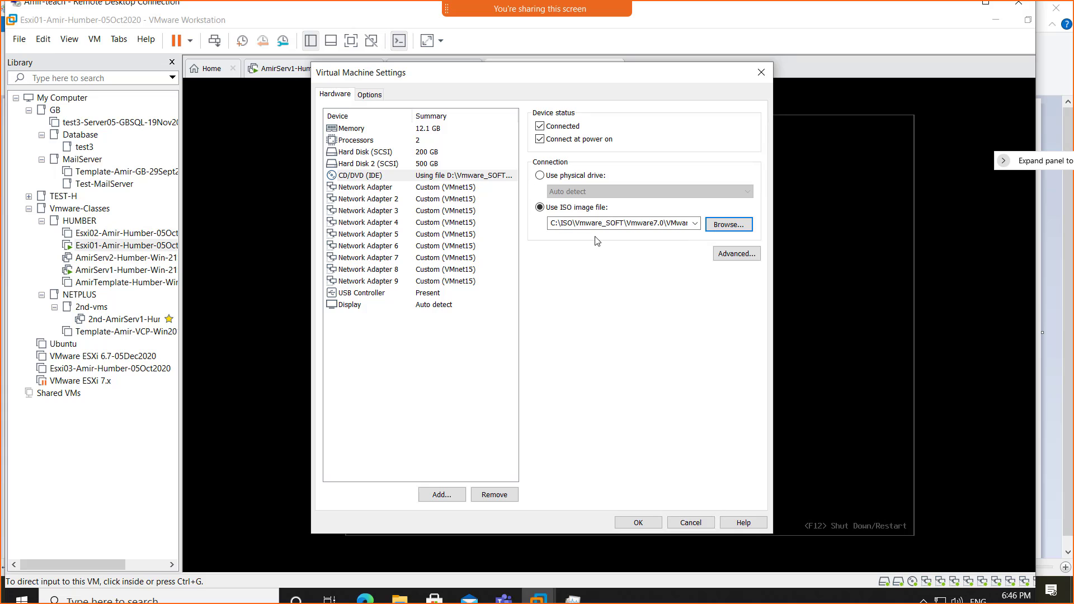
- Save Esxi01's settings with the ESXi 7.0 ISO and show the tab menu's Power options
left_click(644, 522)
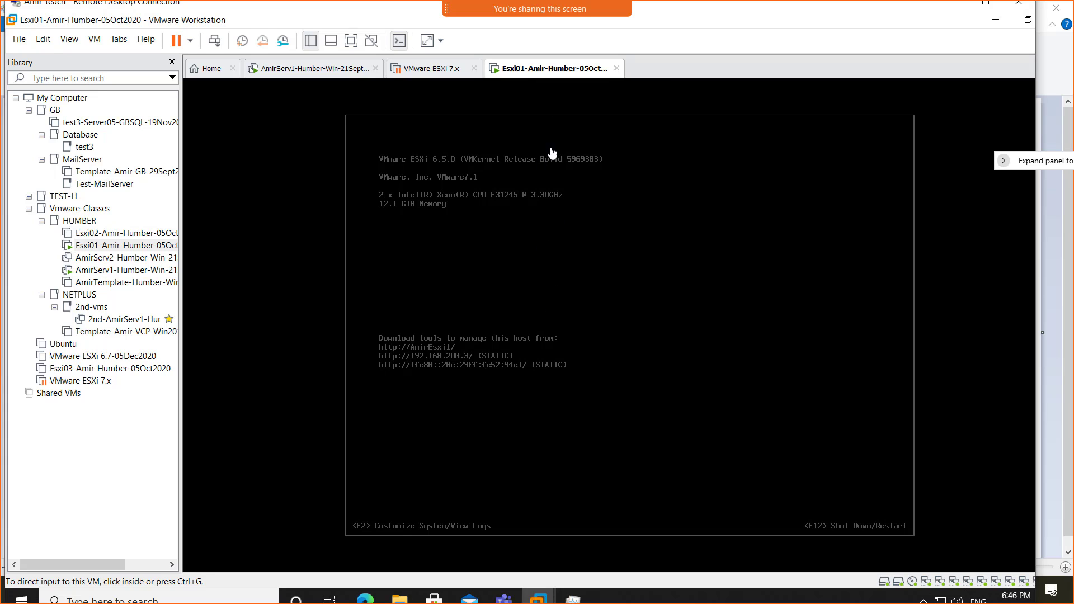
right_click(547, 73)
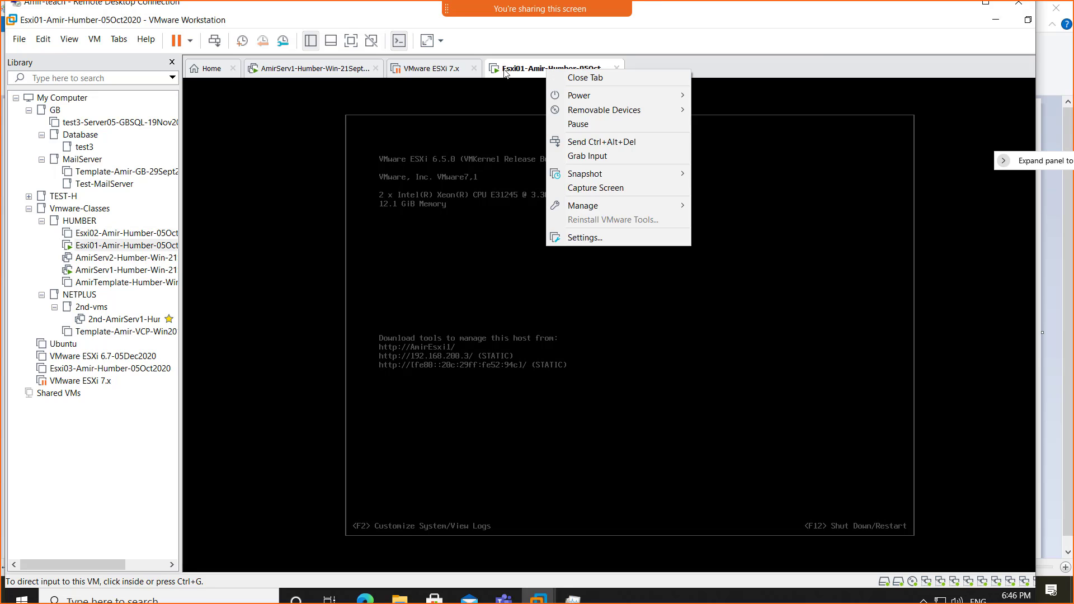
mouse_move(576, 99)
mouse_move(647, 96)
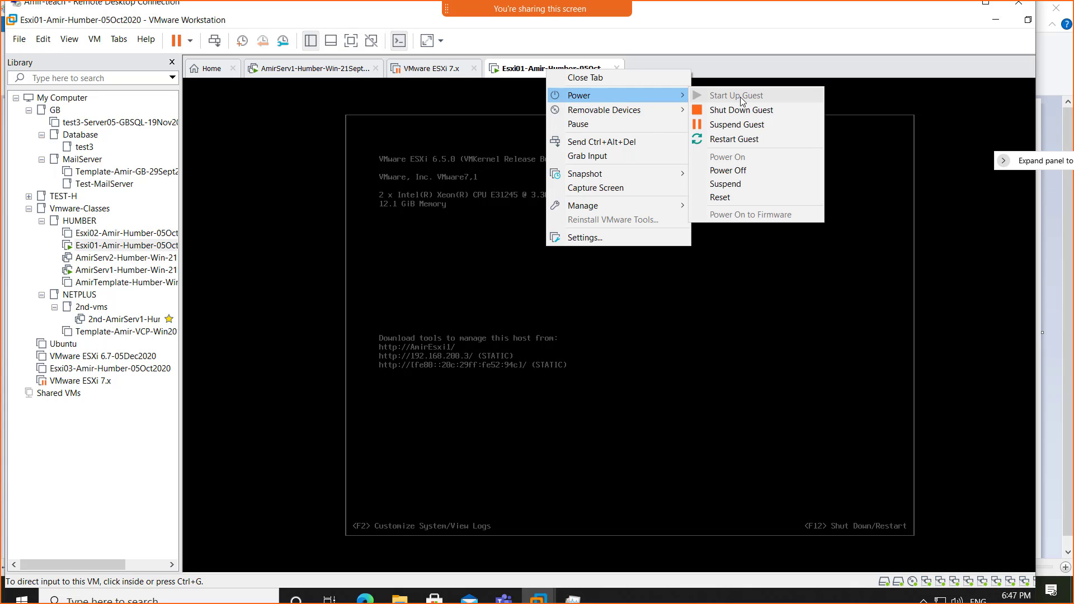
- Verify Esxi01's CD/DVD (IDE) drive uses the ESXi 7.0 ISO, then close the settings
left_click(618, 241)
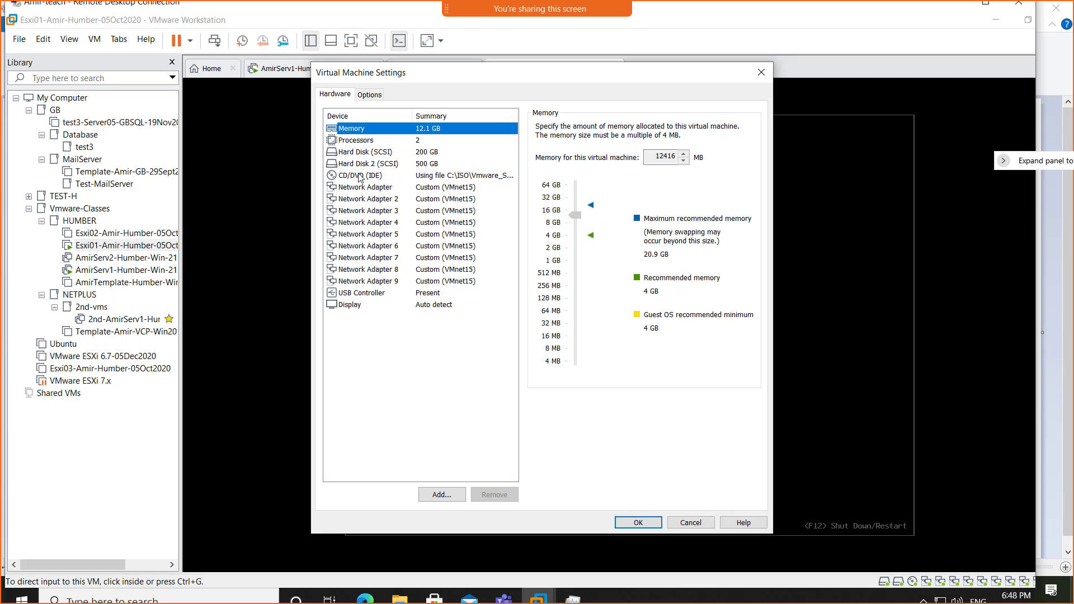
left_click(359, 176)
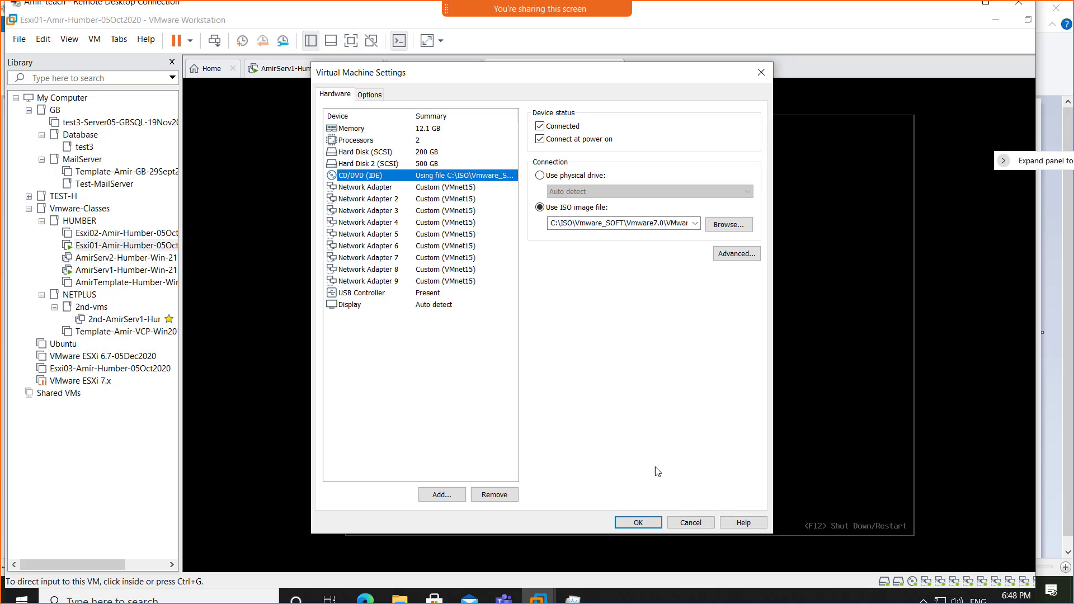
left_click(686, 524)
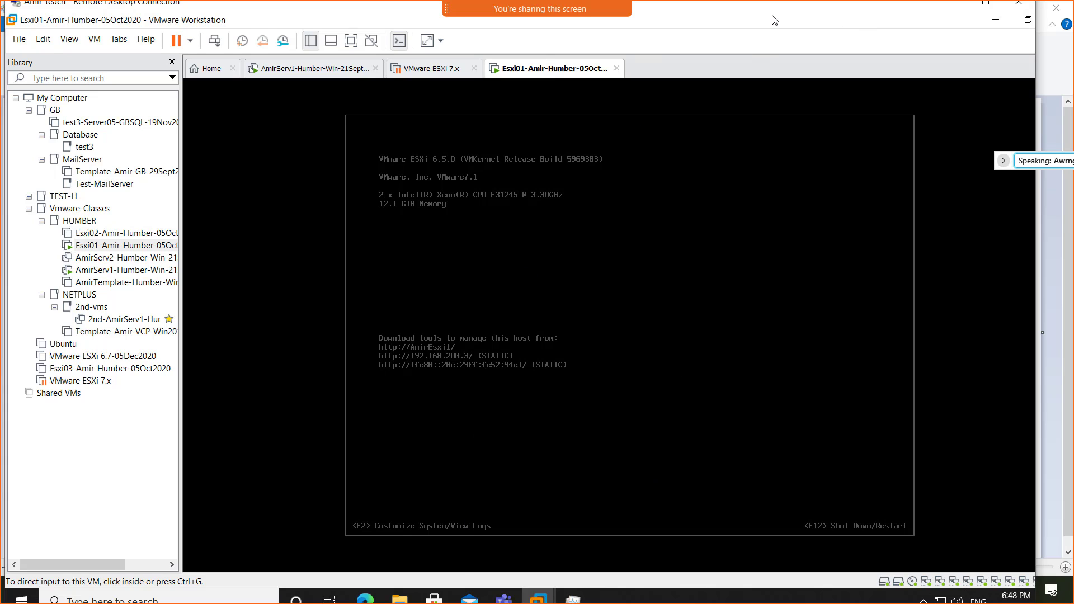
- Shut down the Esxi01 guest via Power > Shut Down Guest and confirm
key("XF86AudioRaiseVolume")
key("XF86AudioRaiseVolume")
key("XF86AudioRaiseVolume")
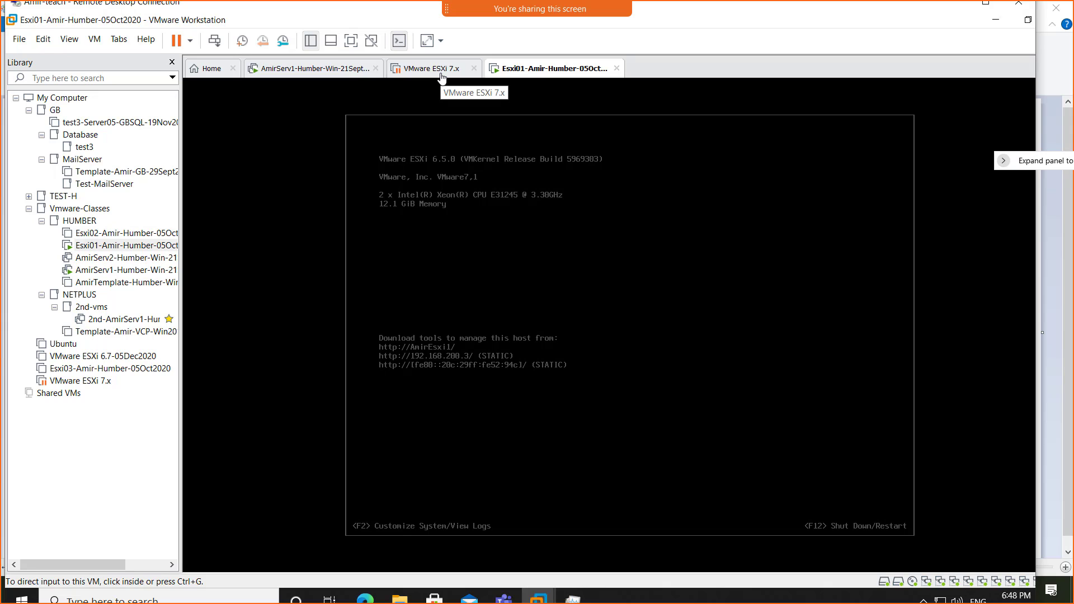
right_click(521, 71)
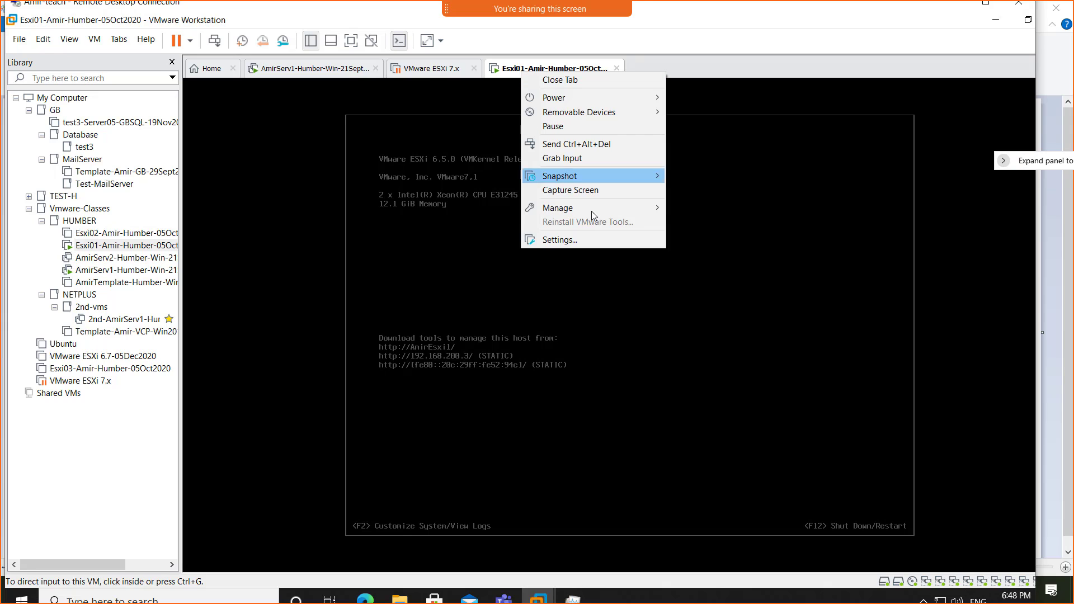
mouse_move(610, 92)
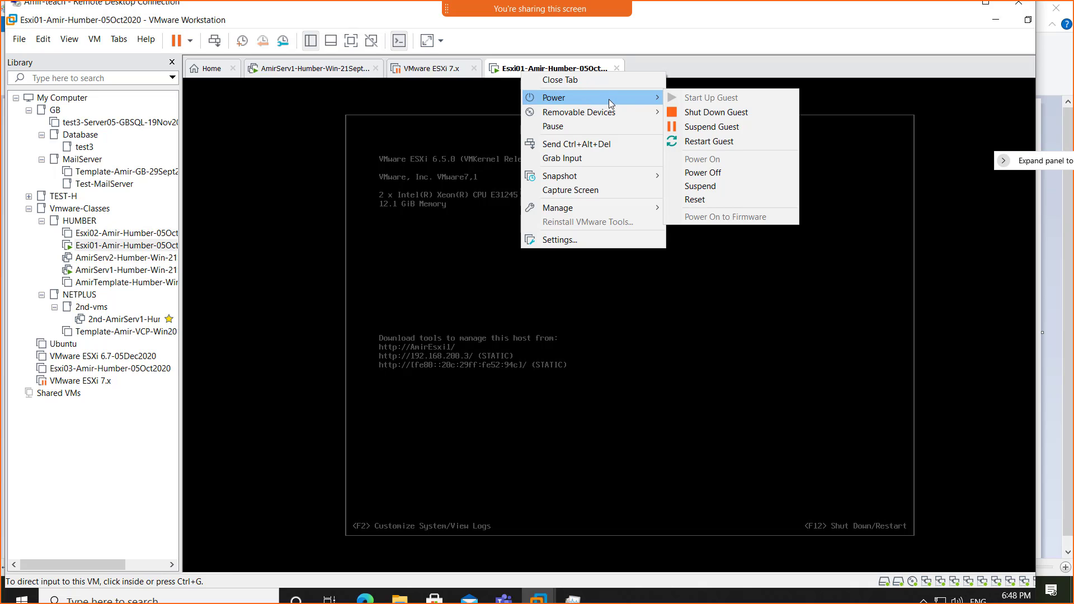
left_click(730, 113)
left_click(577, 334)
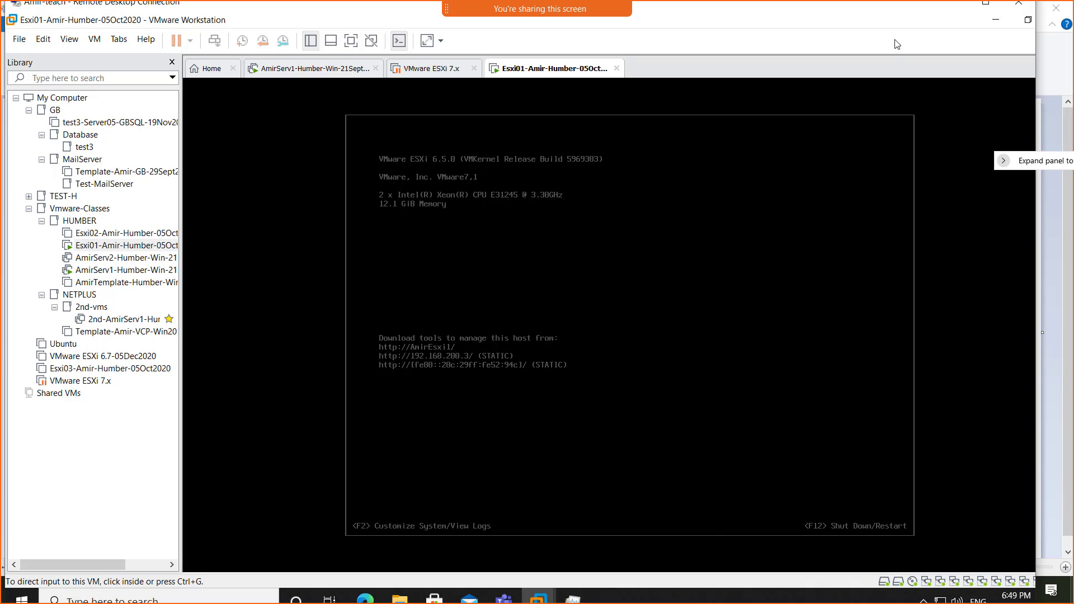
- Minimize the remote session and snip the whole Server01/Server02/Esxi01/Esxi02 diagram in Paint
left_click(954, 4)
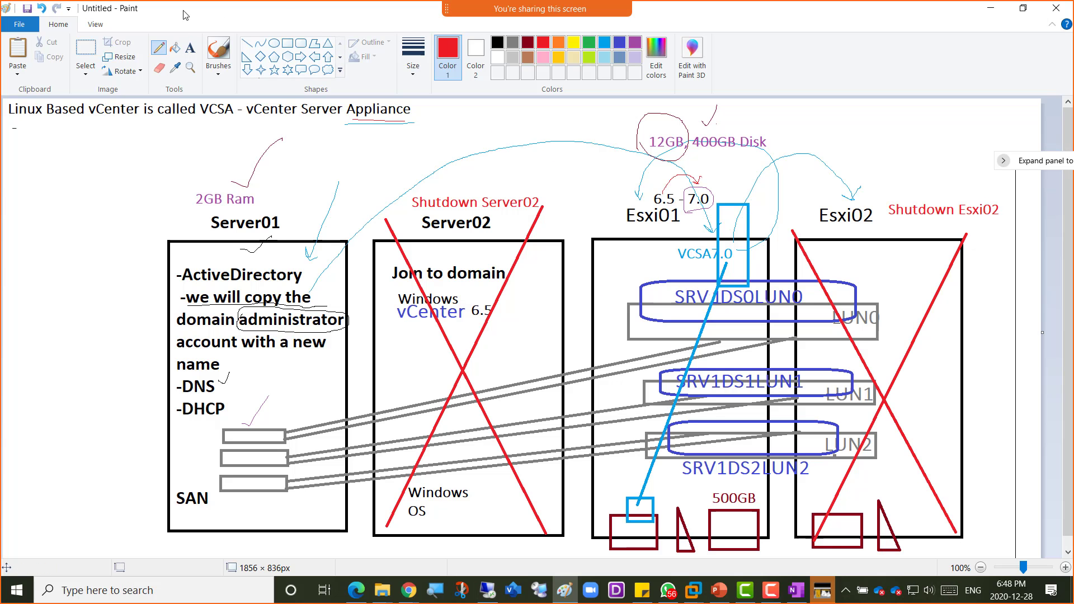
key("super+shift+s")
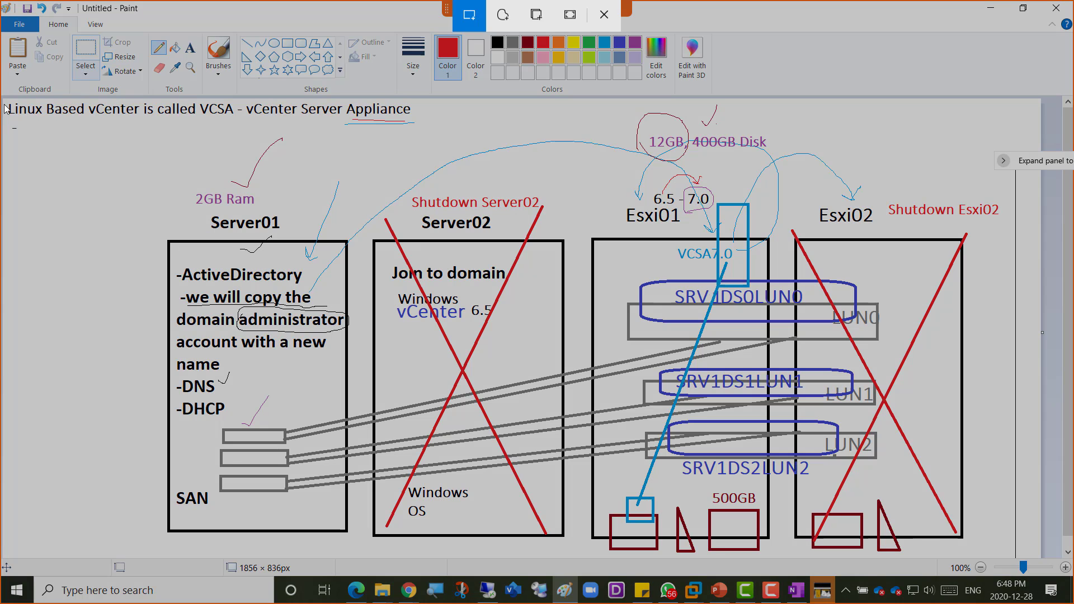
mouse_move(4, 101)
left_mouse_down()
mouse_move(821, 387)
mouse_move(1071, 588)
mouse_move(1042, 555)
left_mouse_up()
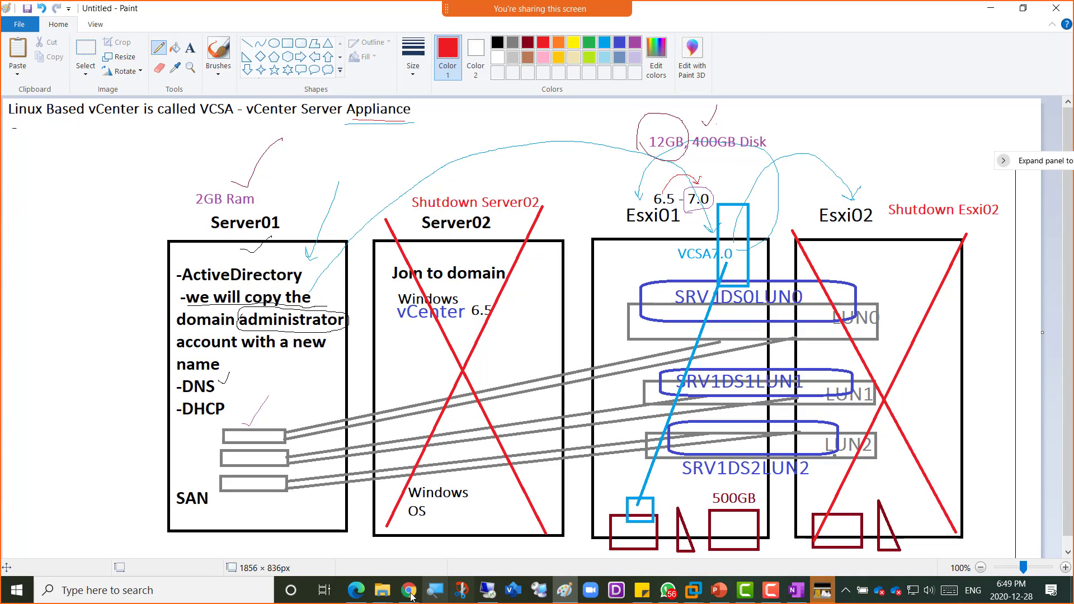
left_click(668, 590)
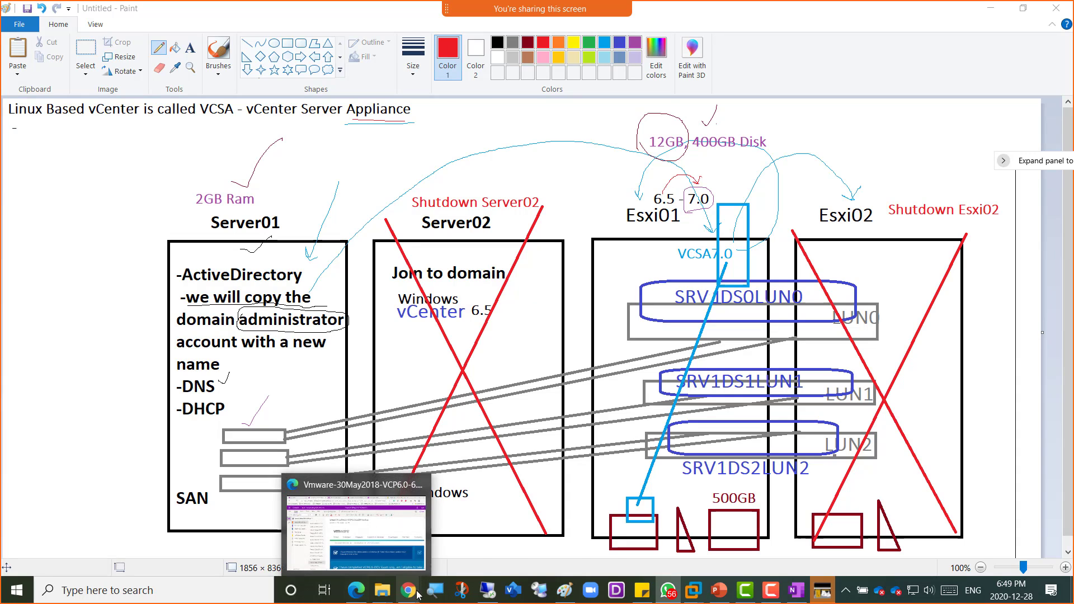
- Paste the diagram snip into the OneNote class notes on a new line after 'what did not change'
mouse_move(409, 590)
left_click(499, 534)
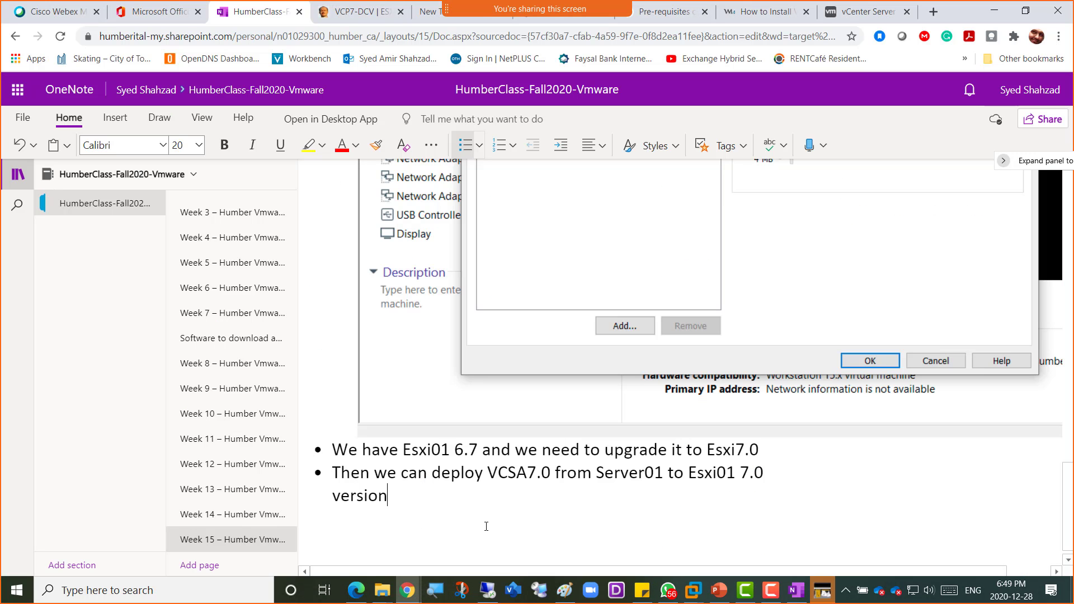
scroll(475, 492, "up", 20)
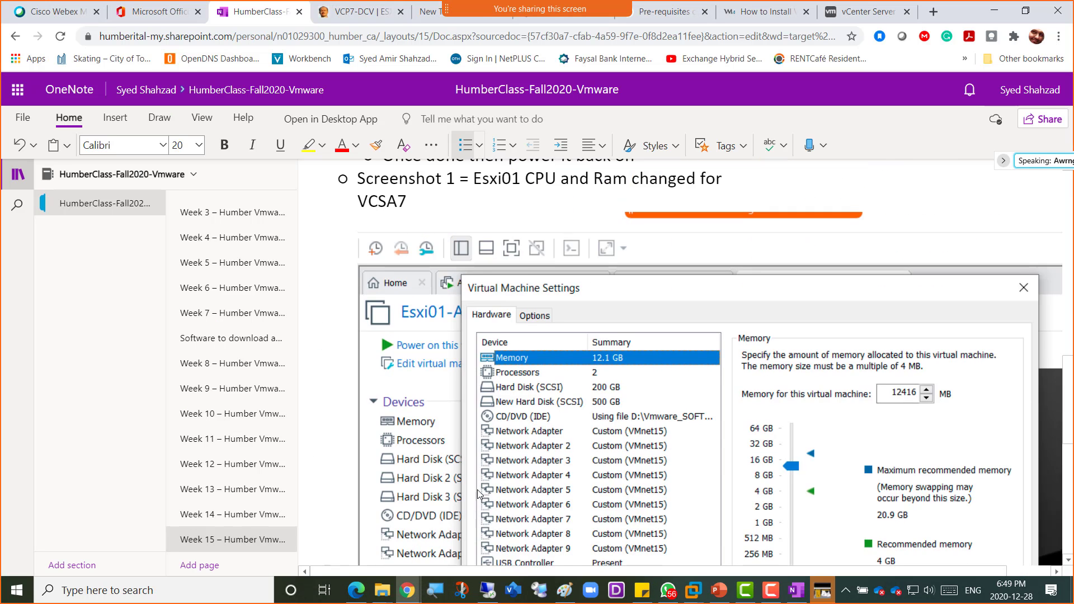
left_click(528, 439)
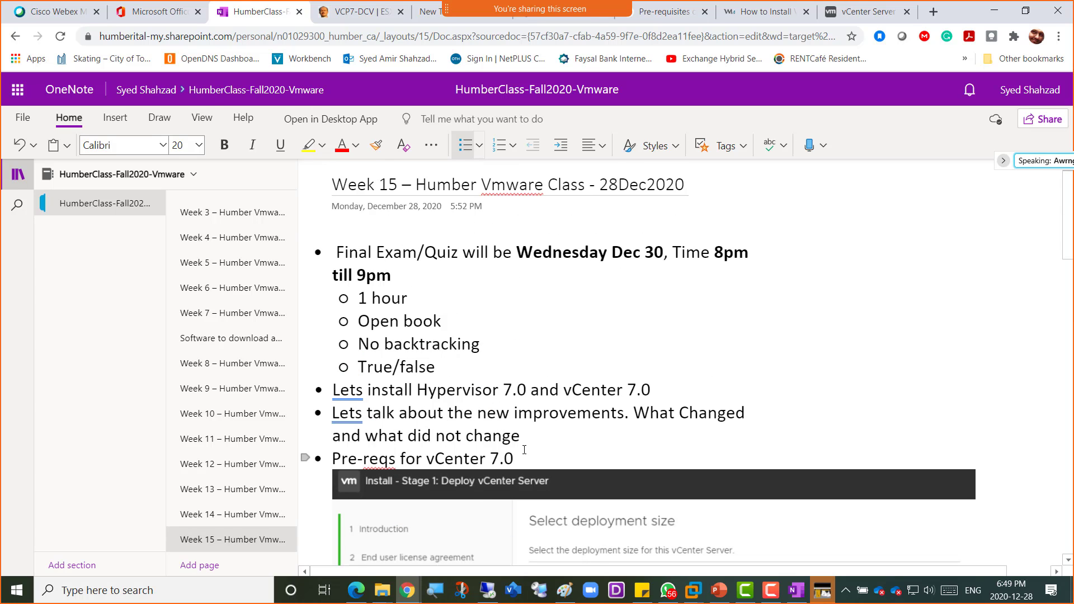
key("ctrl+v")
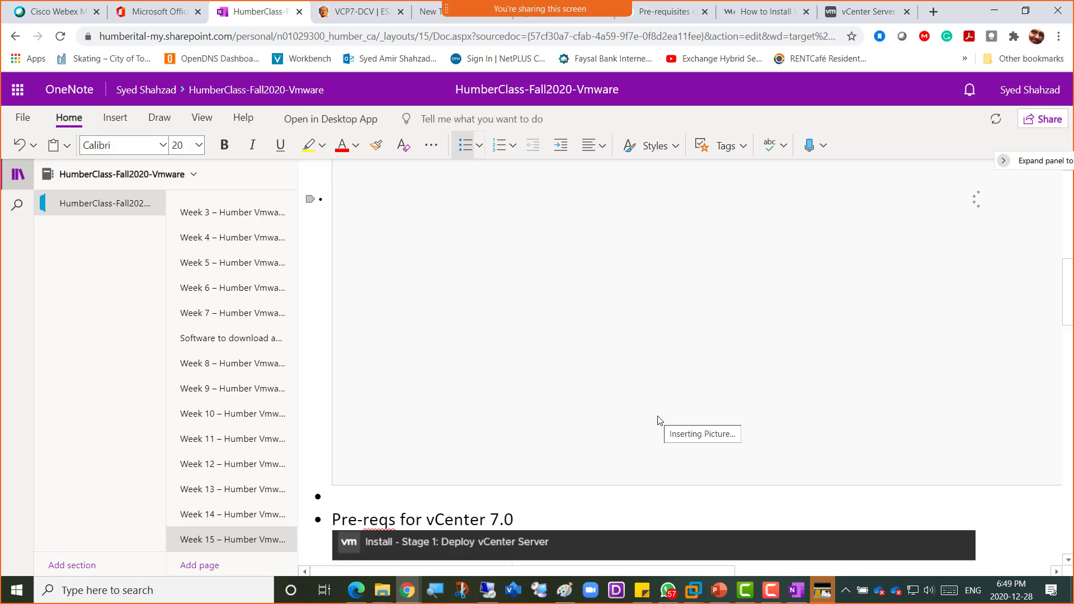
scroll(660, 421, "down", 20)
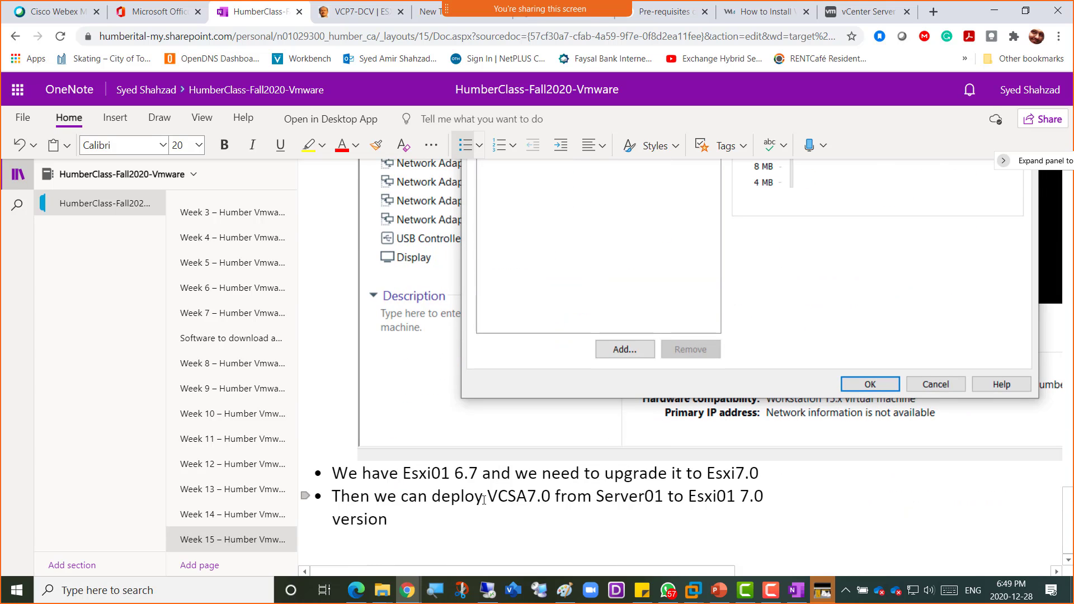
key("alt+Tab")
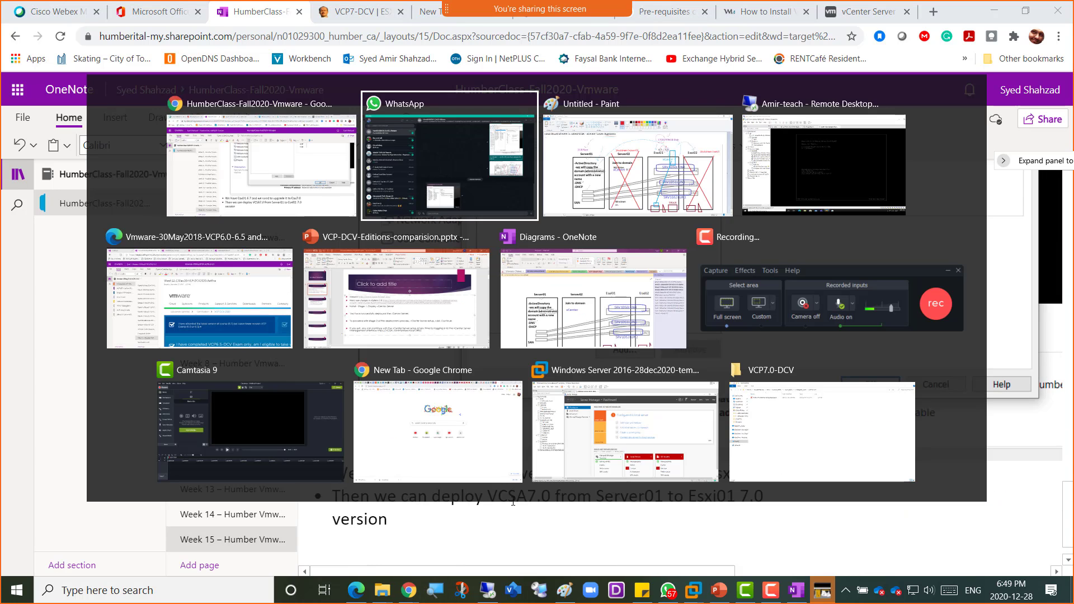
- Show the Power menu for the Esxi01 tab and drag the WhatsApp VM-settings screenshot into view
key("alt+Tab")
key("alt+Tab")
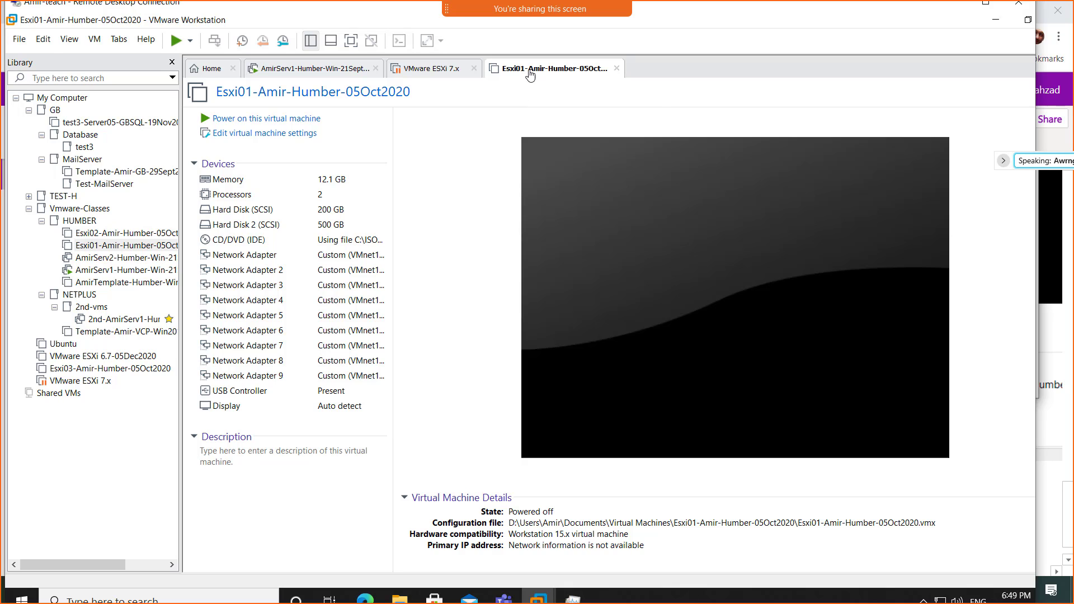
right_click(528, 73)
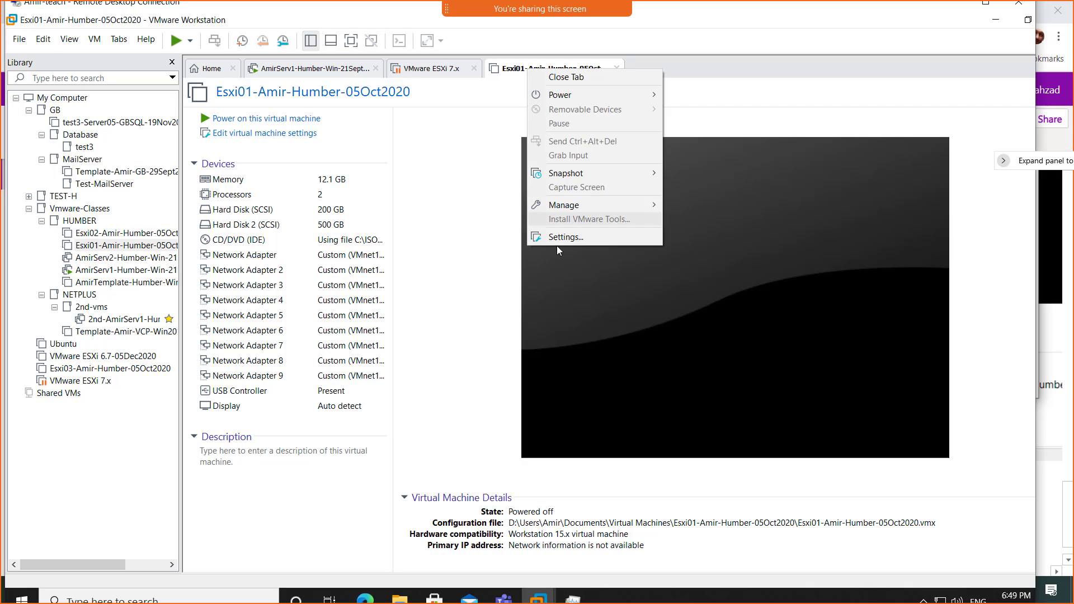
mouse_move(596, 96)
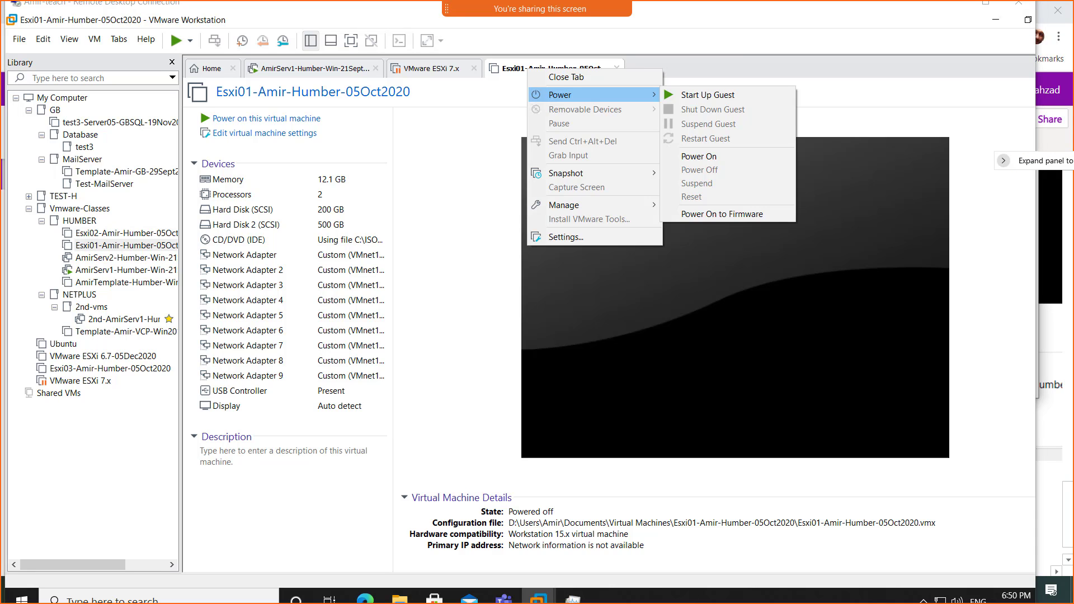
left_click_drag(1073, 28, 693, 27)
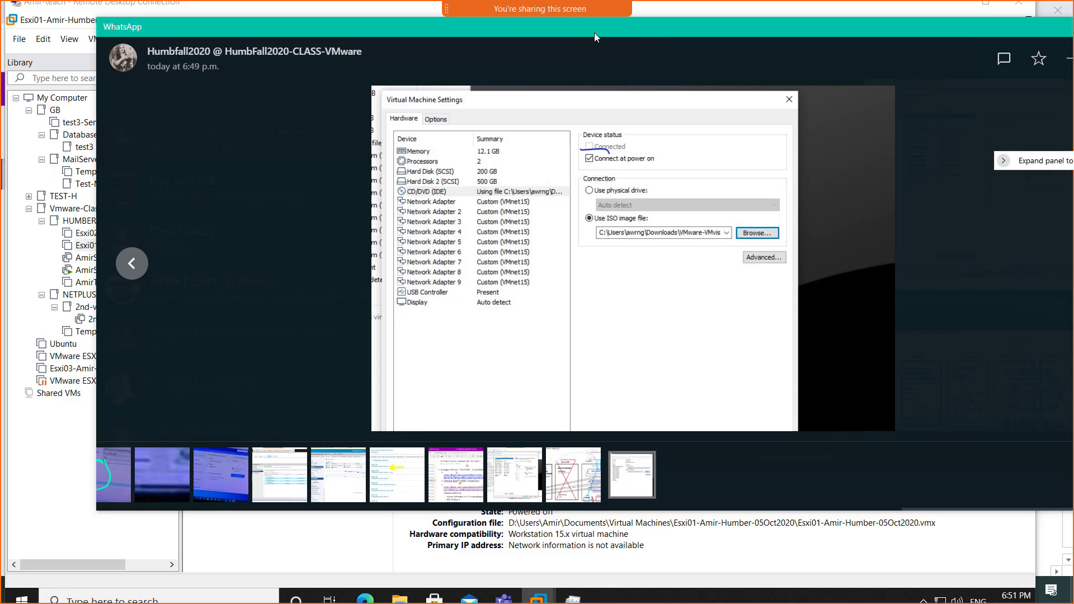
- Move the WhatsApp screenshot off-screen and bring back Esxi01's Power menu
left_click_drag(594, 31, 1073, 79)
right_click(528, 69)
mouse_move(560, 95)
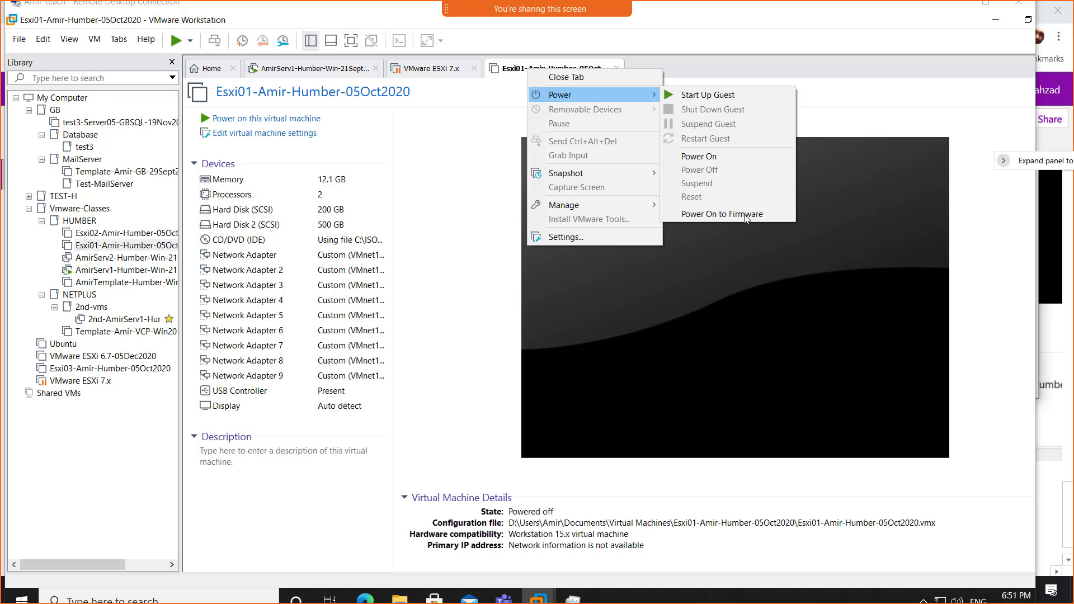
- Power on Esxi01 to firmware and move down the EFI Boot Manager device list
left_click(745, 217)
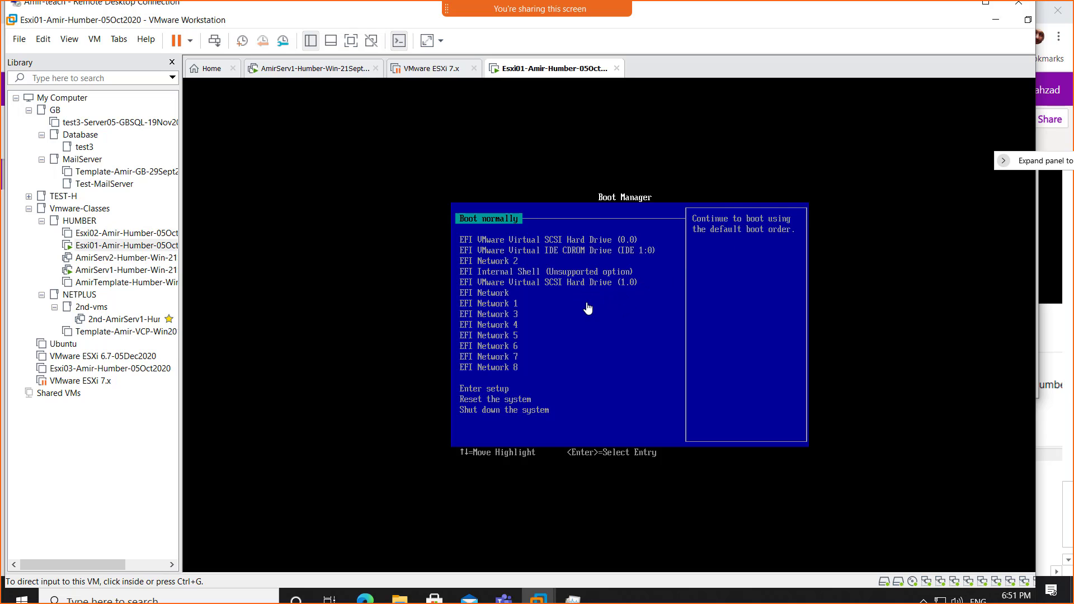
left_click(621, 296)
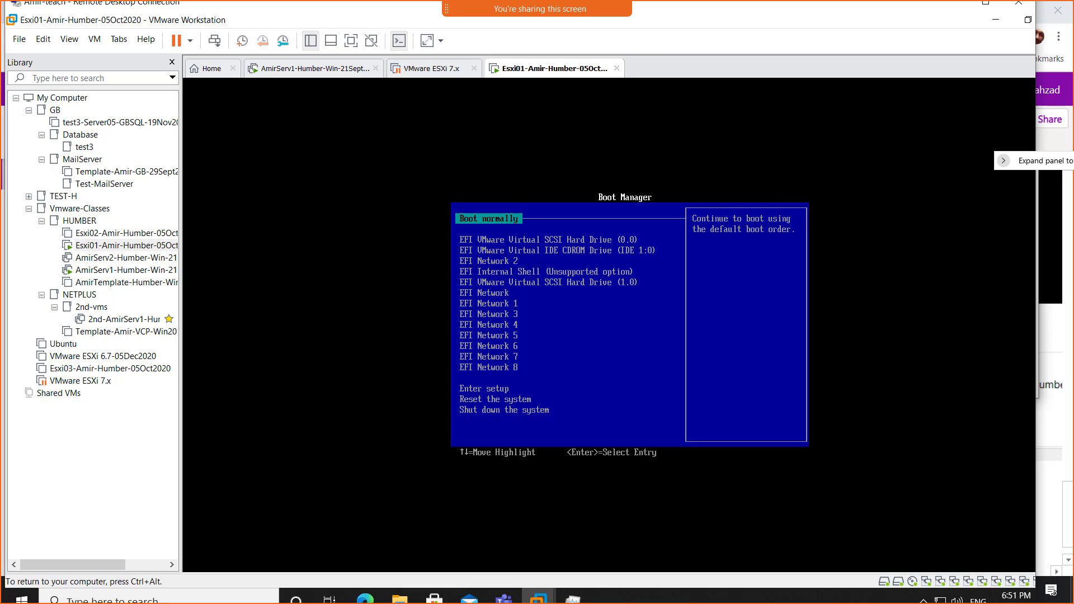
key("ctrl+alt")
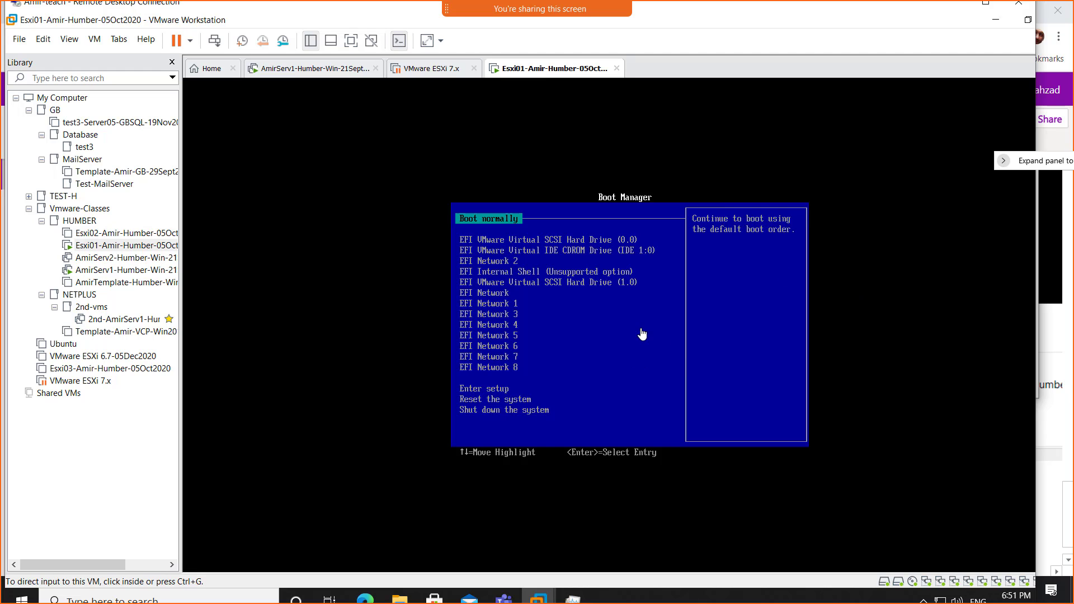
left_click(598, 321)
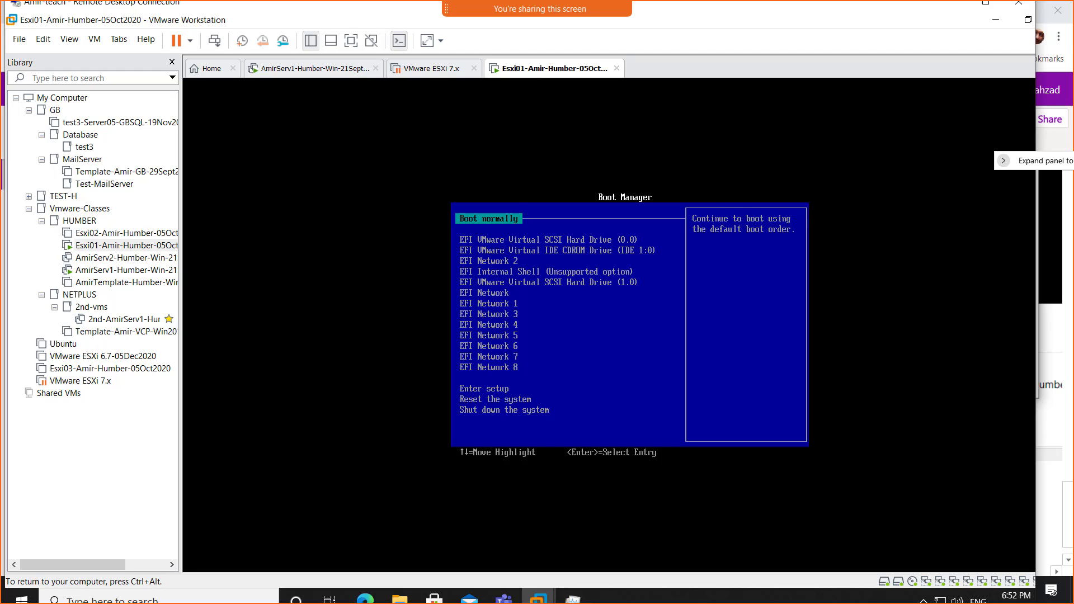
key("Down")
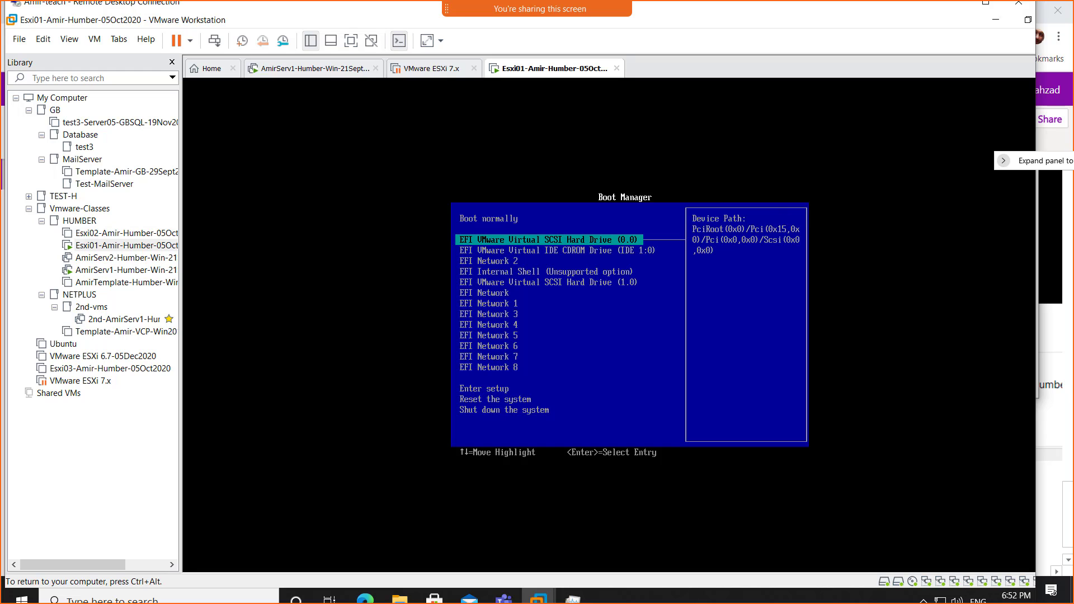
- Boot Esxi01 from the EFI VMware Virtual IDE CDROM Drive (IDE 1:0)
key("Down")
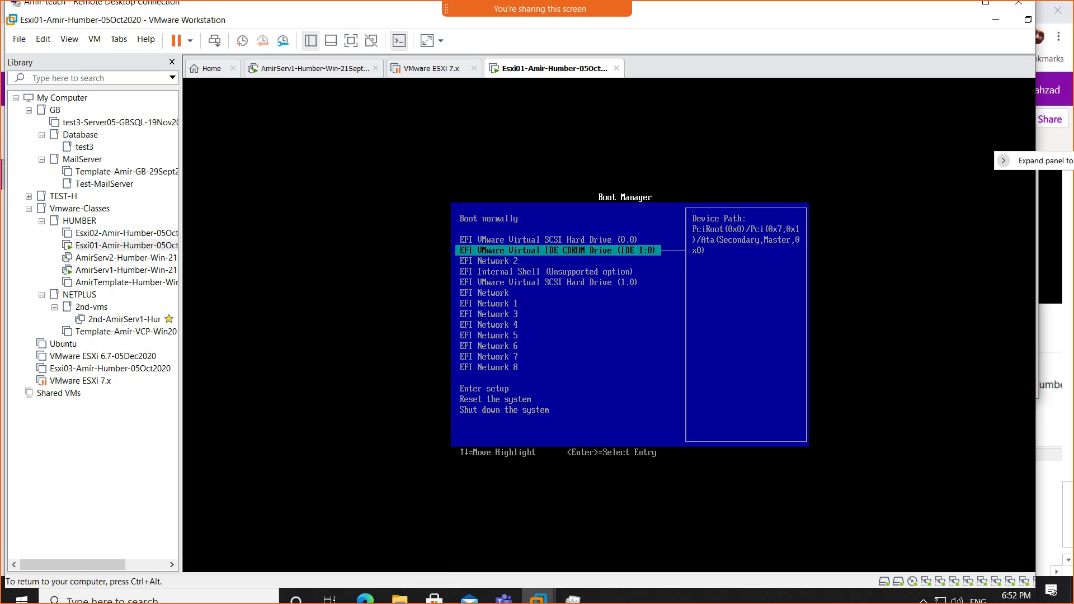
key("ctrl+alt")
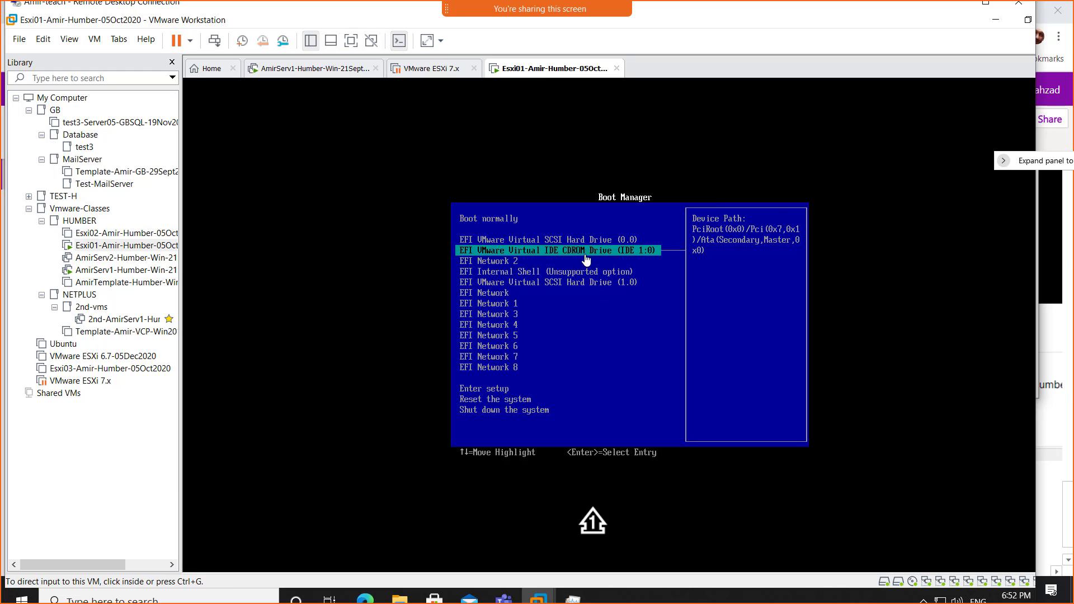
left_click(596, 287)
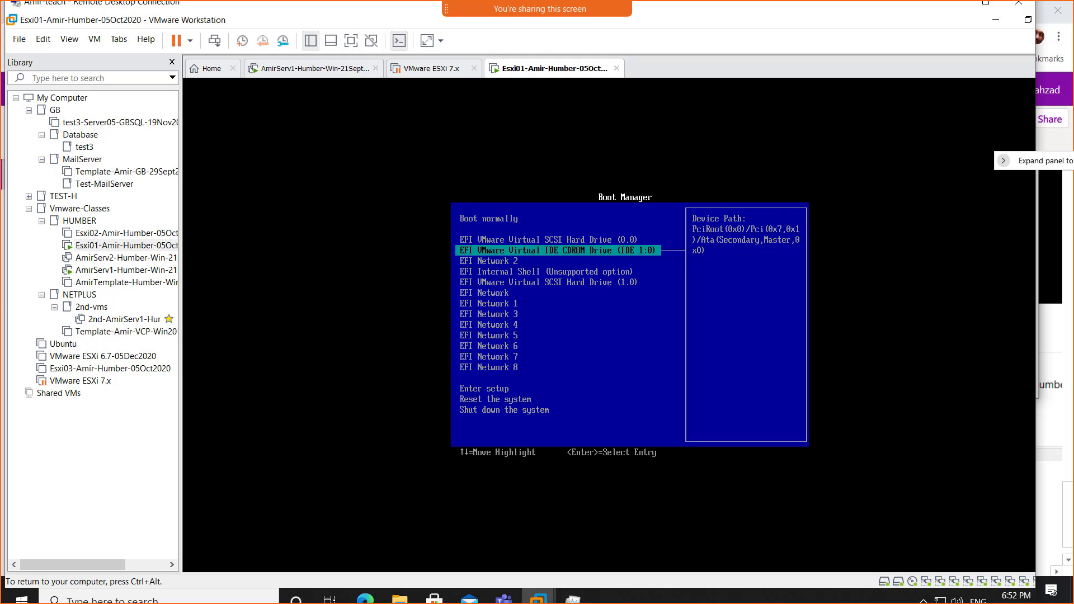
key("Return")
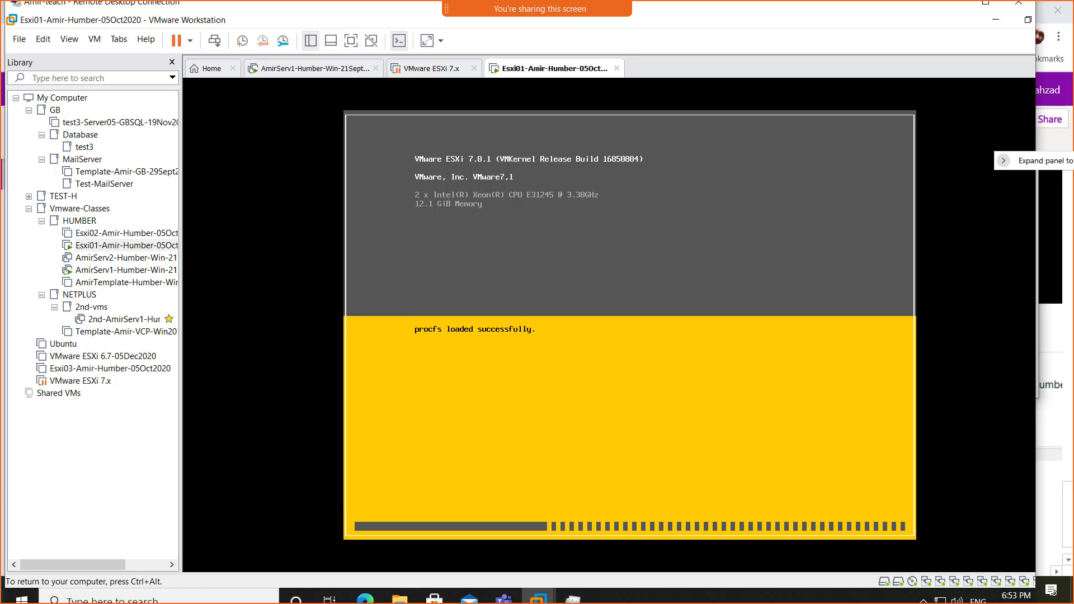
- Release input from the VM while the ESXi 7.0.1 installer loads to its welcome screen
key("ctrl+alt")
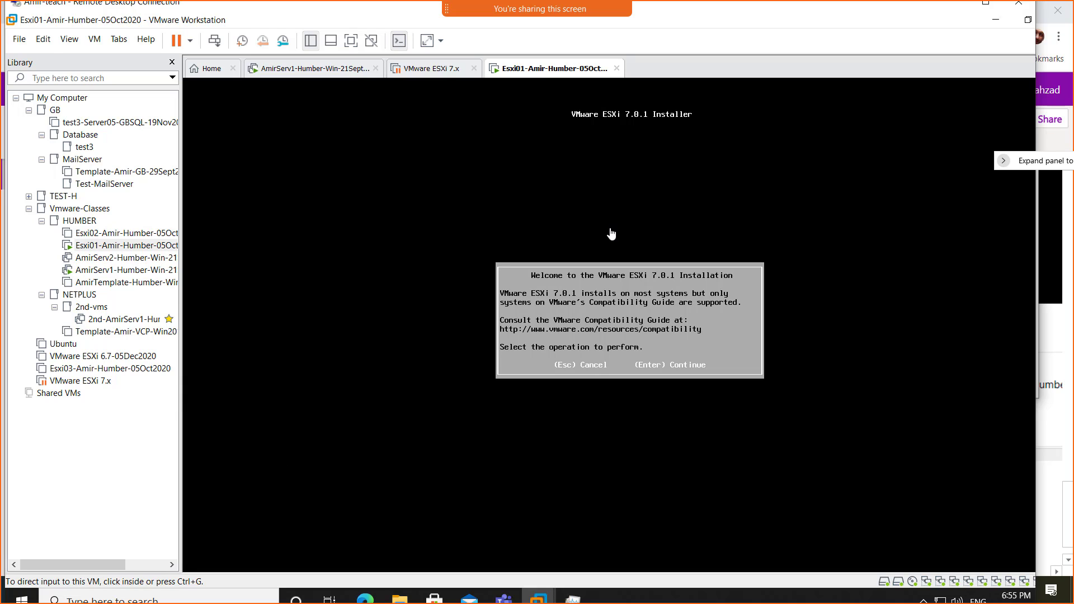
- Continue past the ESXi 7.0.1 welcome screen and accept the EULA with F11
left_click(703, 390)
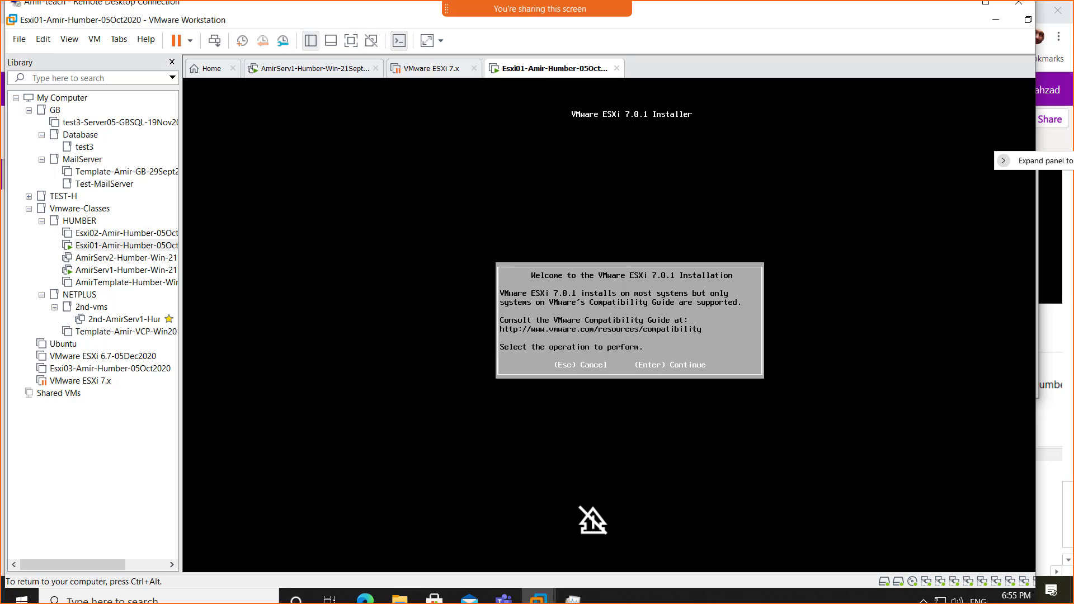
key("Return")
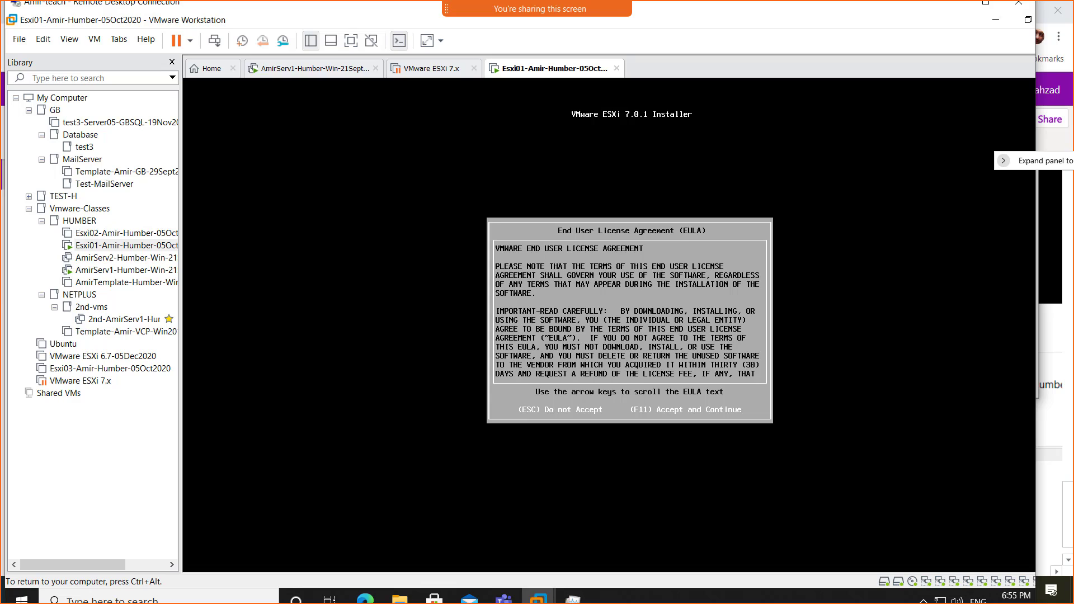
key("F11")
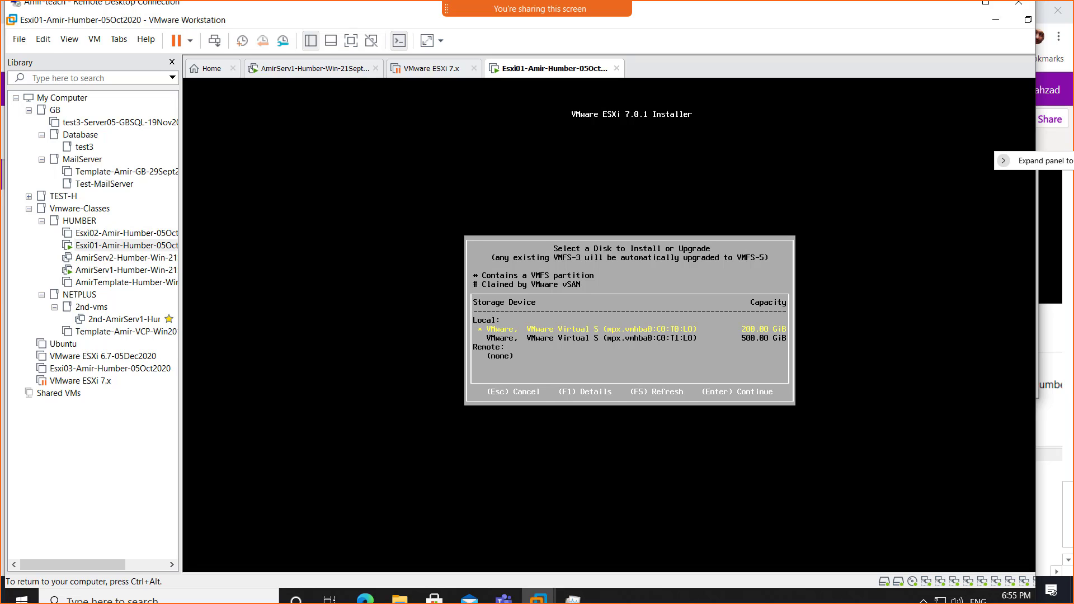
- Continue with the 200 GB VMware Virtual disk selected as the target
key("Return")
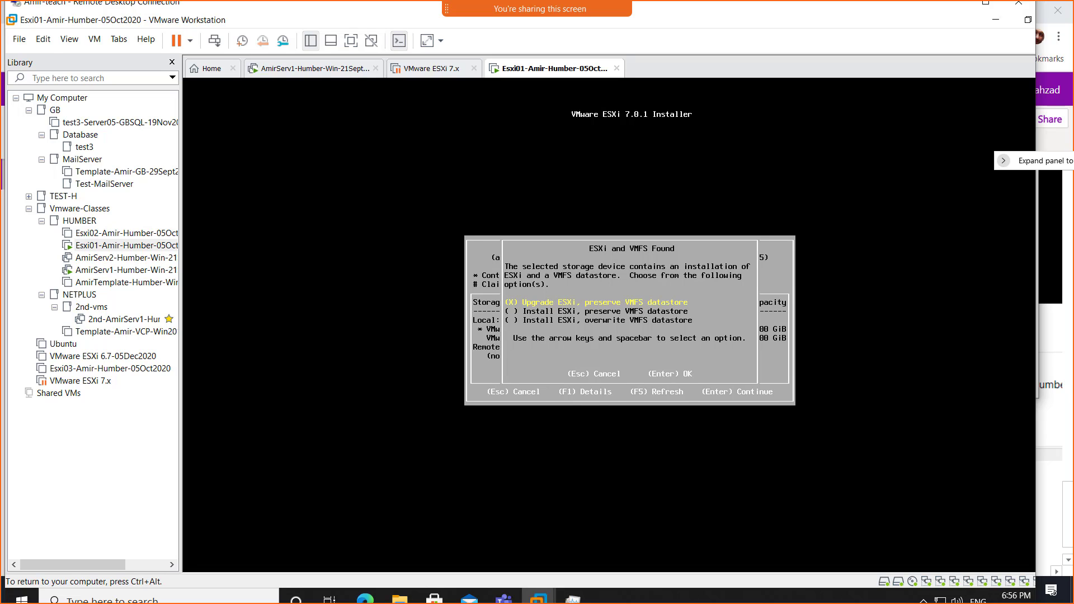
- Confirm 'Upgrade ESXi, preserve VMFS datastore' as the install action
key("ctrl+alt")
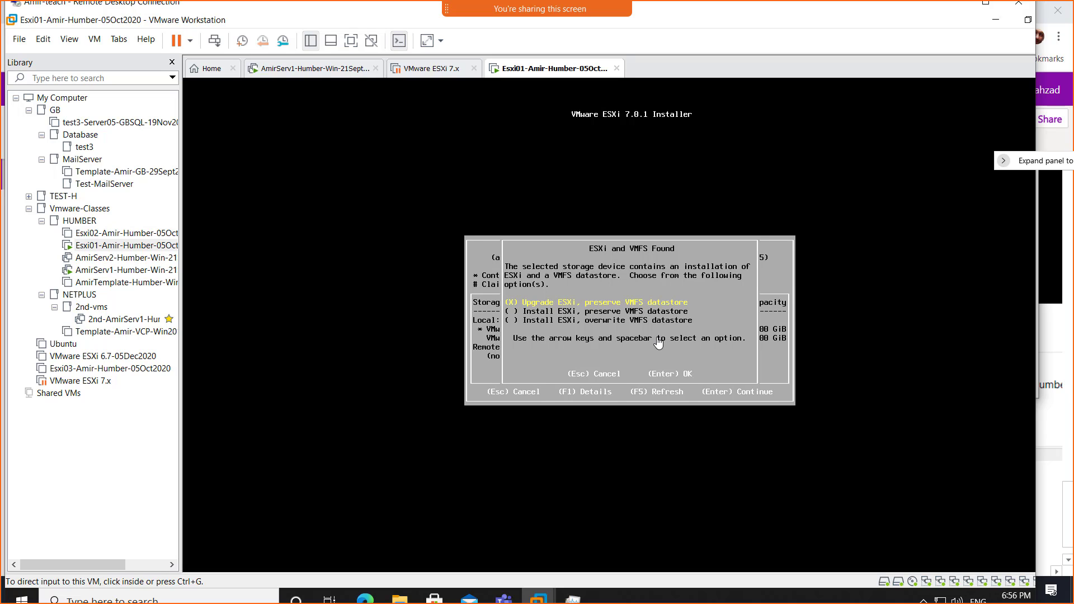
left_click(794, 316)
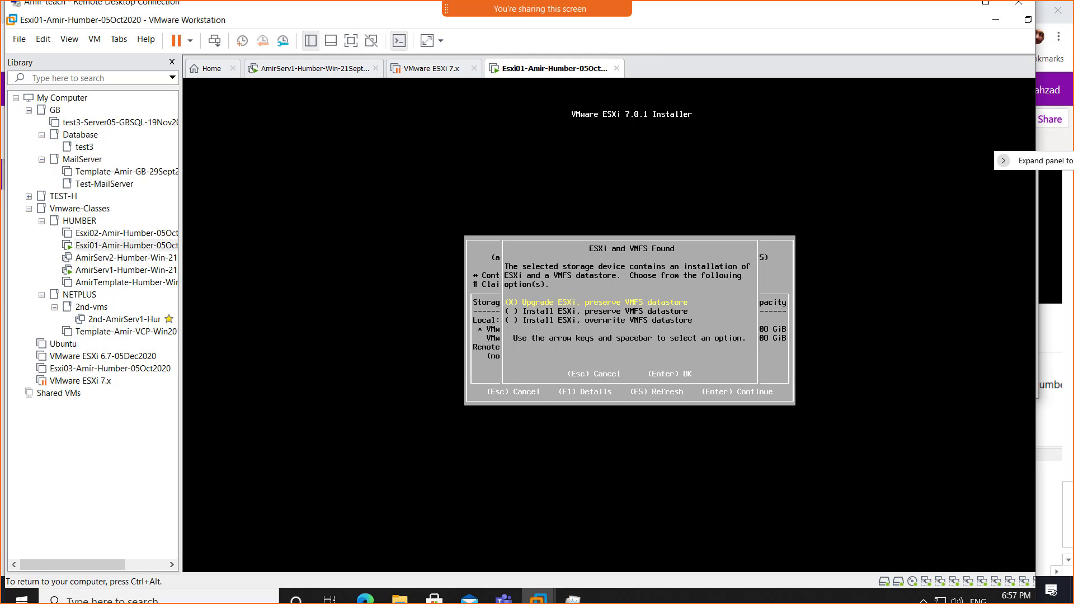
key("Return")
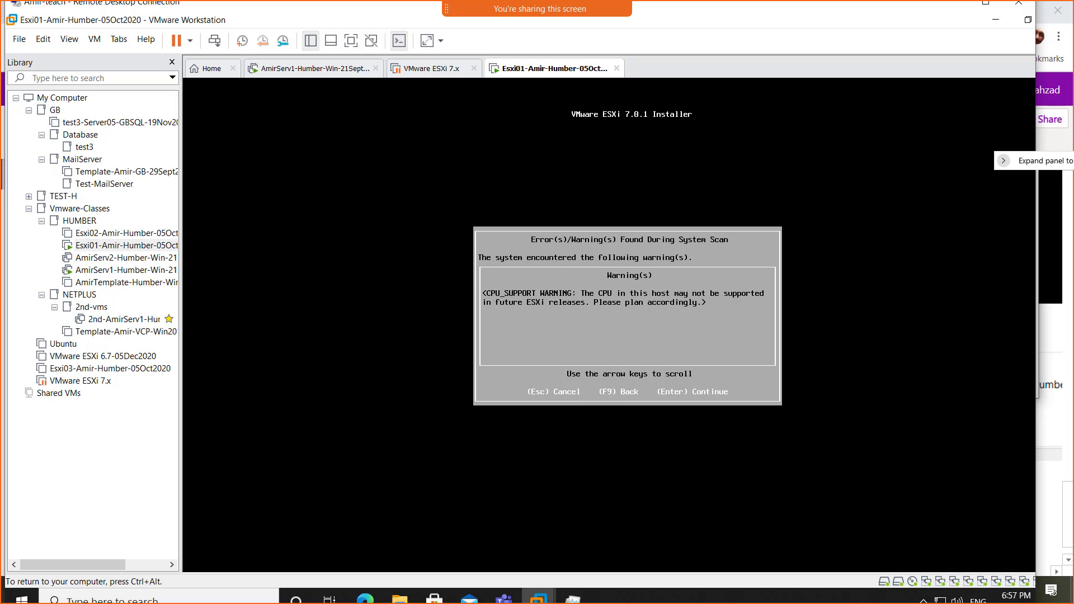
- Continue past the CPU_SUPPORT system scan warning
key("Return")
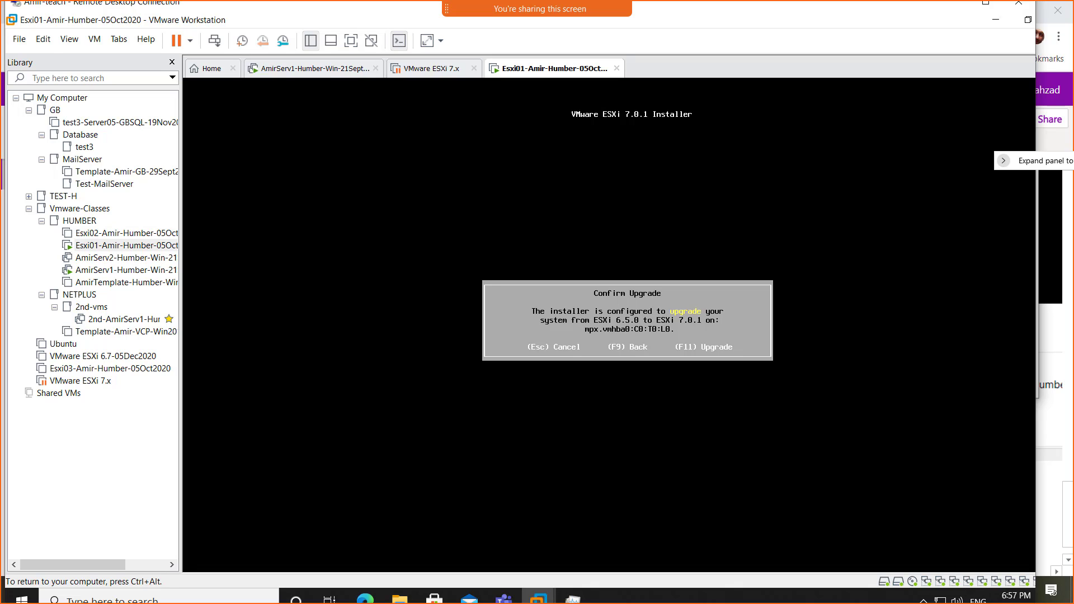
- Confirm the ESXi 7.0.1 upgrade with F11 and let it run until Upgrade Complete appears
key("F11")
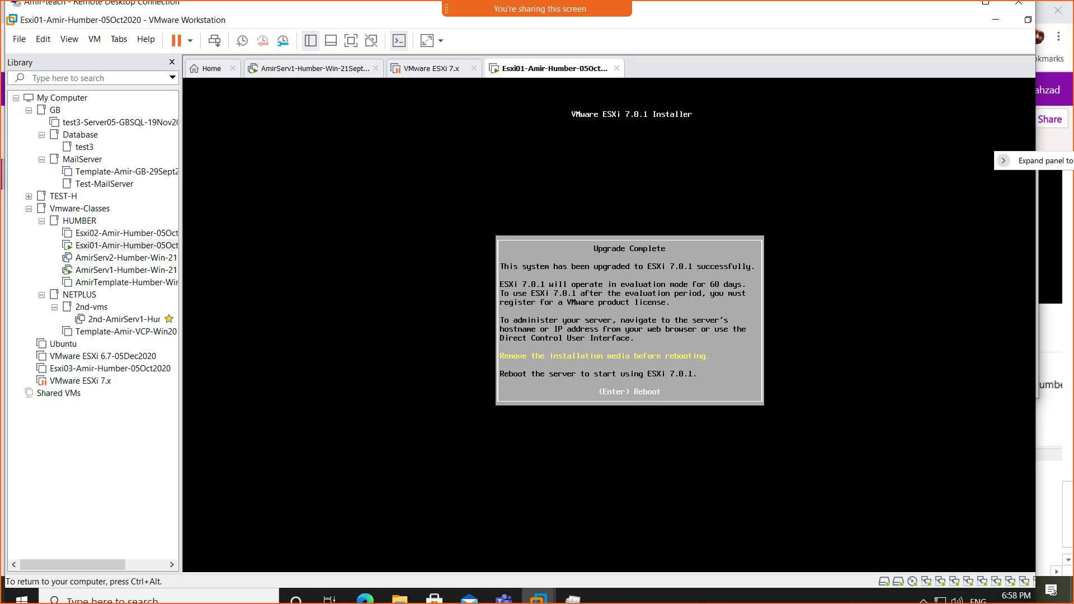
- Reboot Esxi01 into ESXi 7.0.1, then release keyboard and mouse back to the host
key("Return")
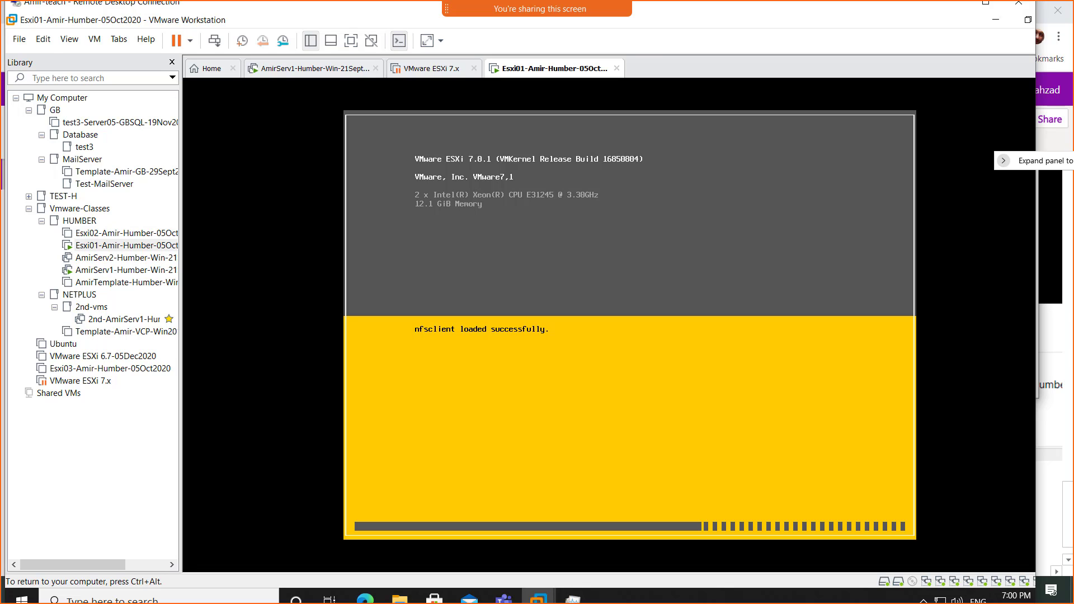
key("ctrl+alt")
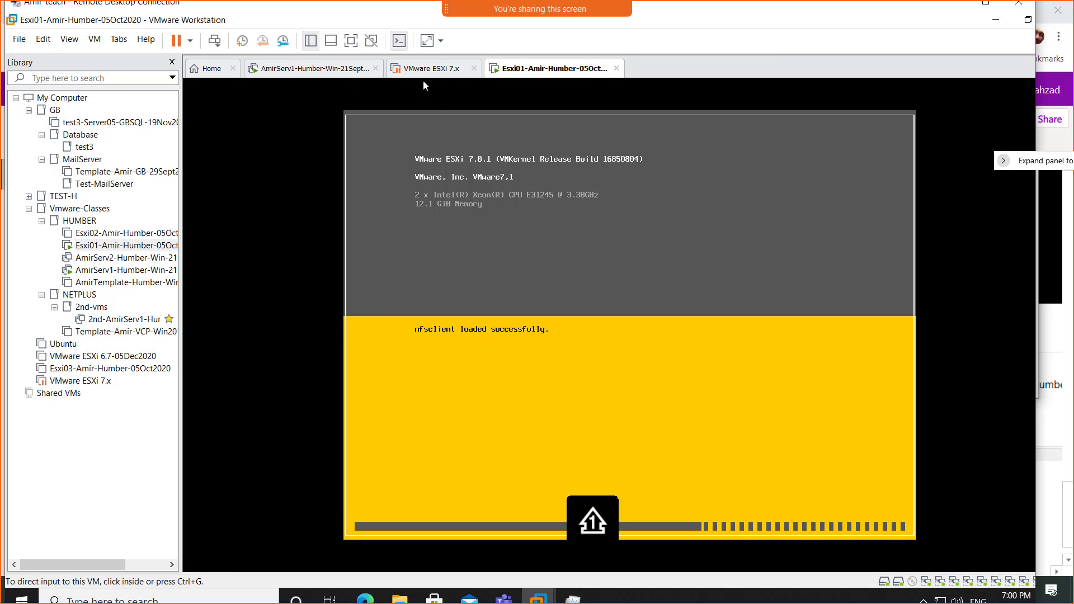
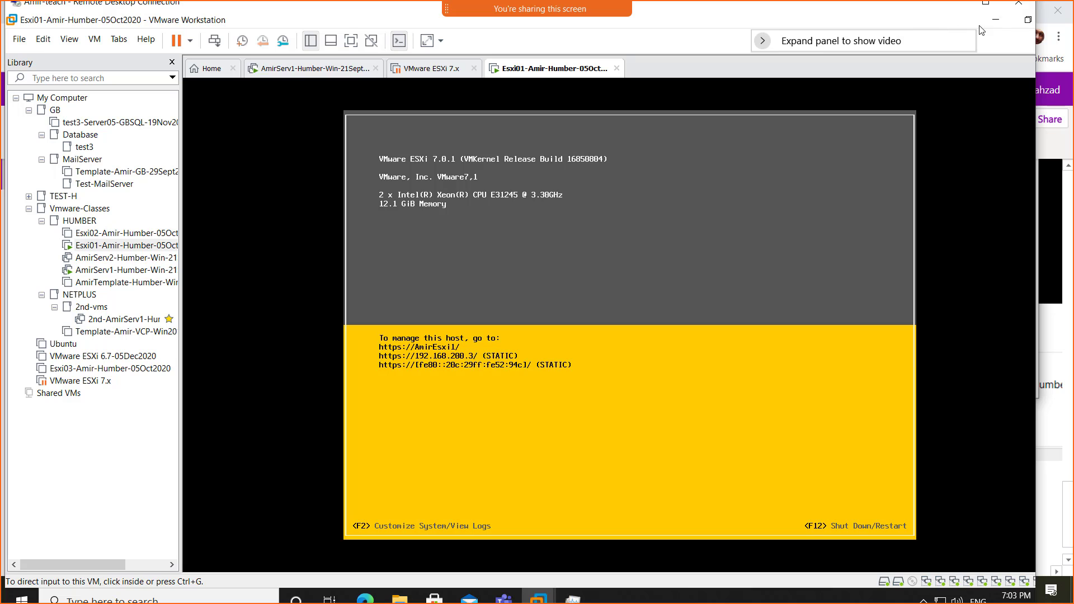
- Minimize the Remote Desktop session to bring up the OneNote notes on upgrading Esxi01 to ESXi 7.0
left_click(952, 6)
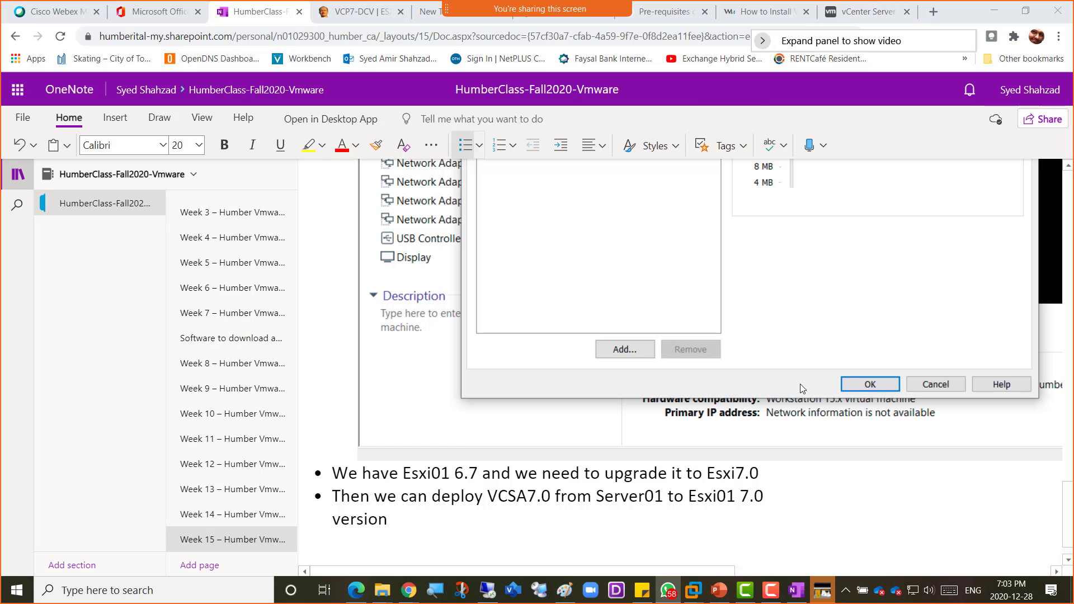
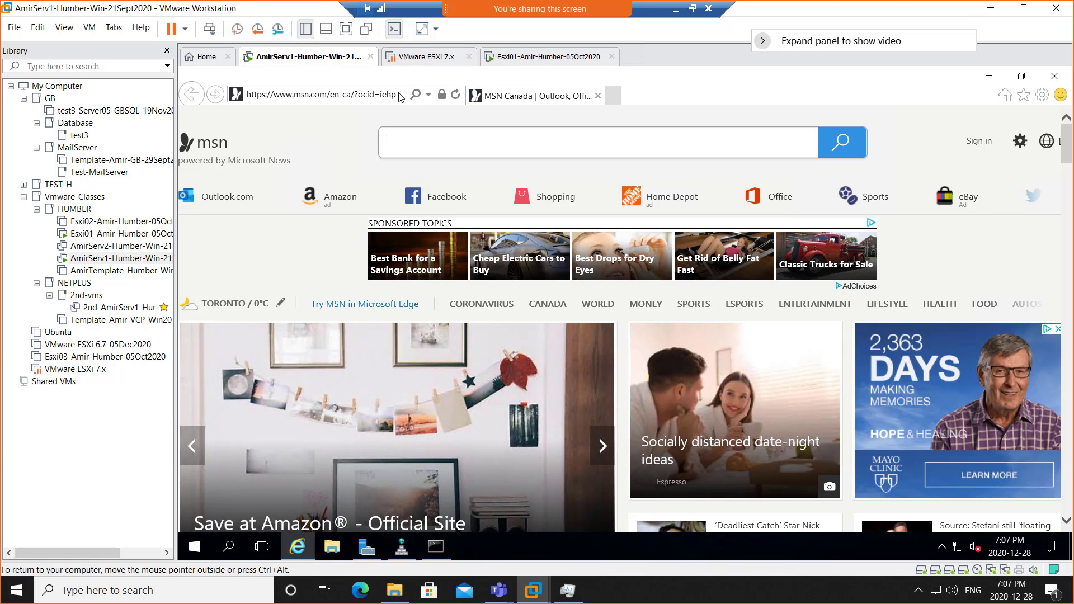
left_click(429, 94)
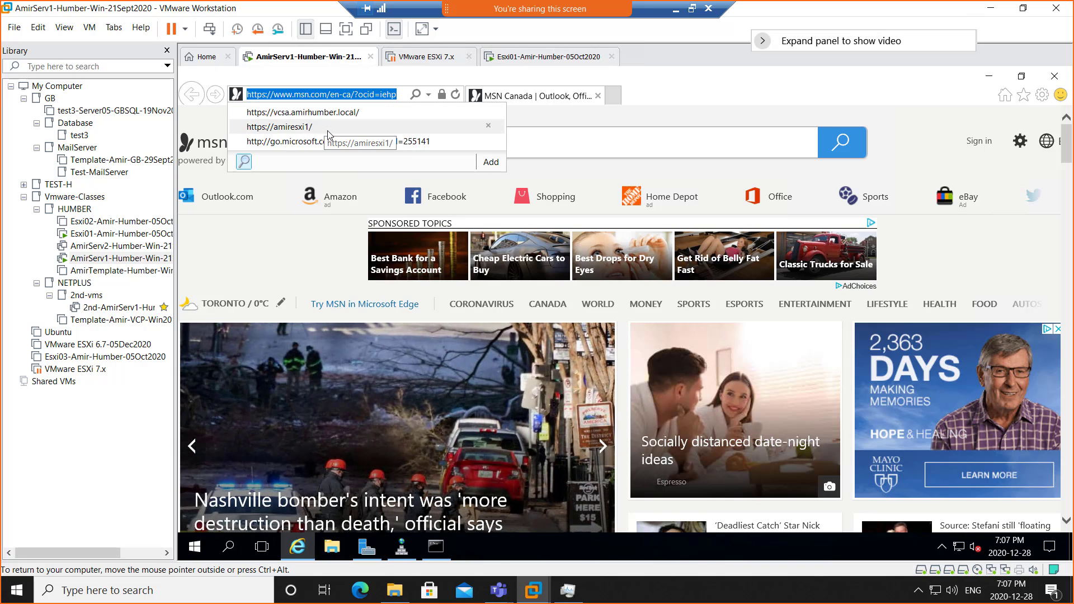
type("htt")
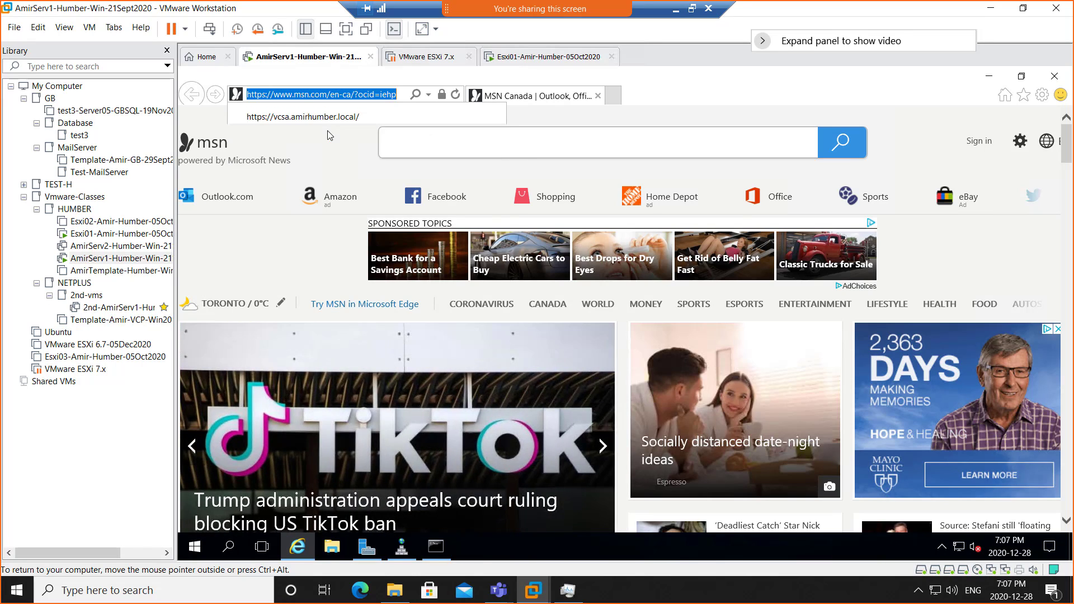
type("ps://")
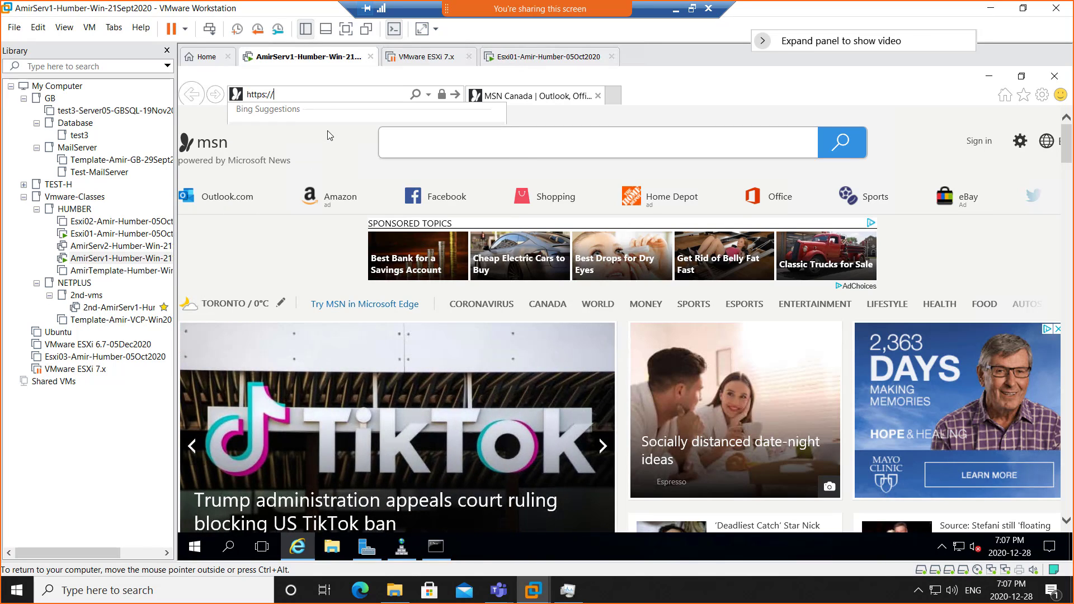
type("Esxi")
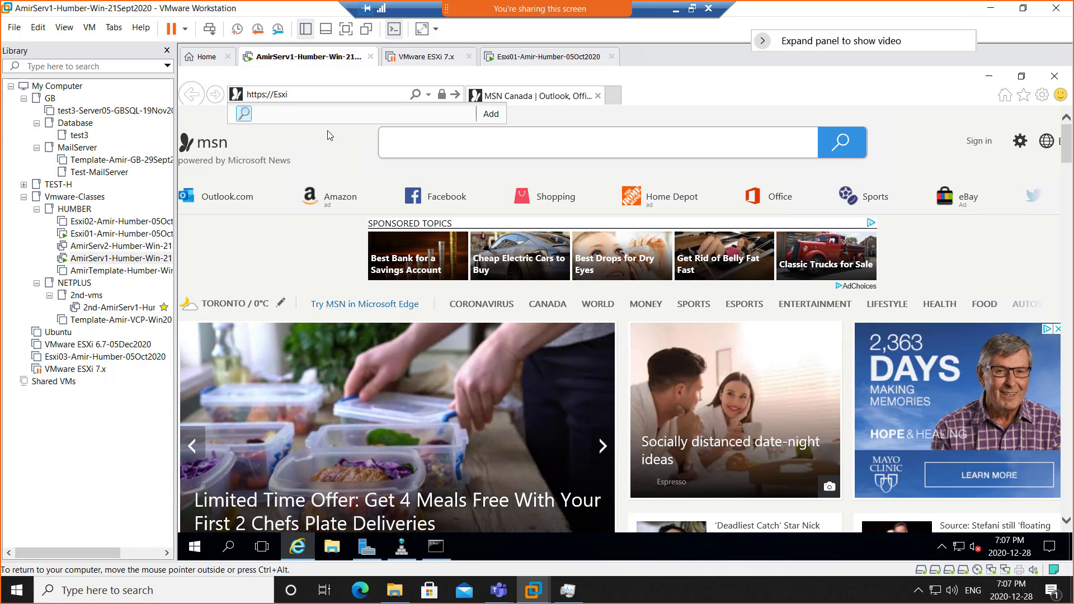
type("1")
left_click(549, 56)
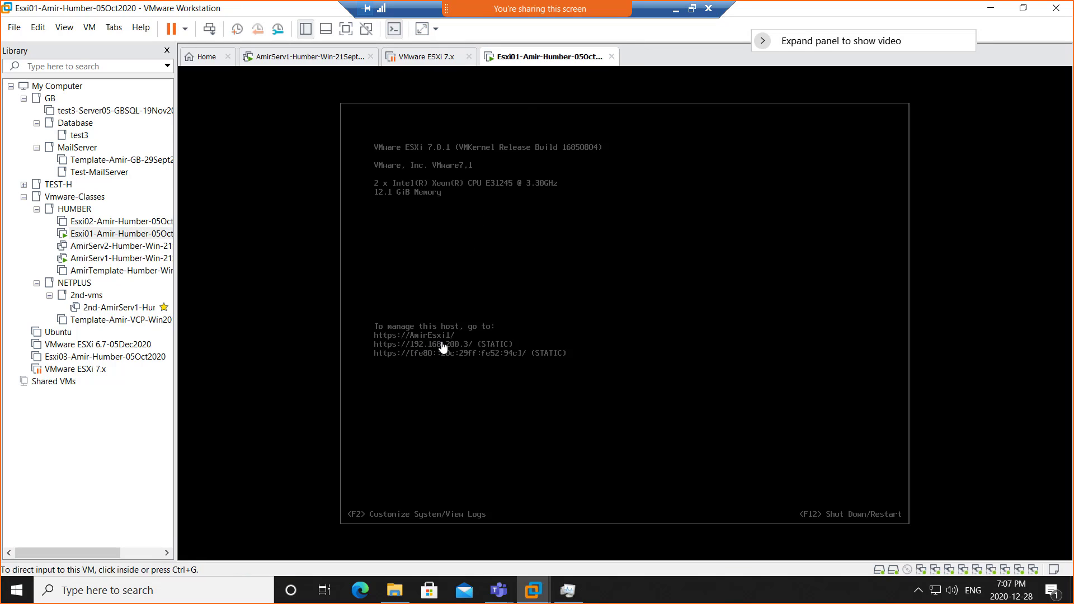
left_click(305, 57)
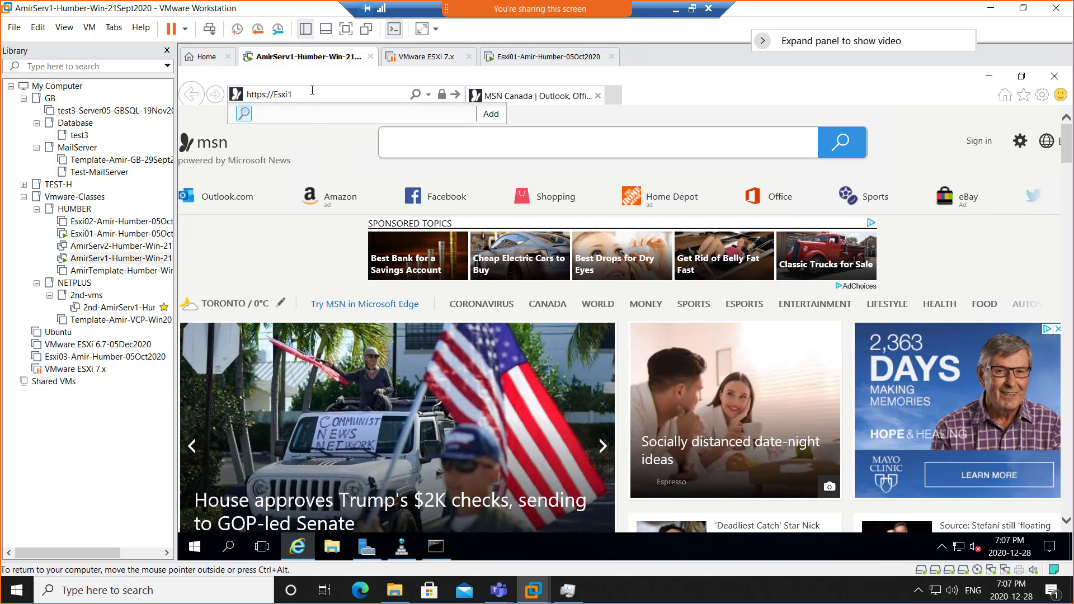
key("Return")
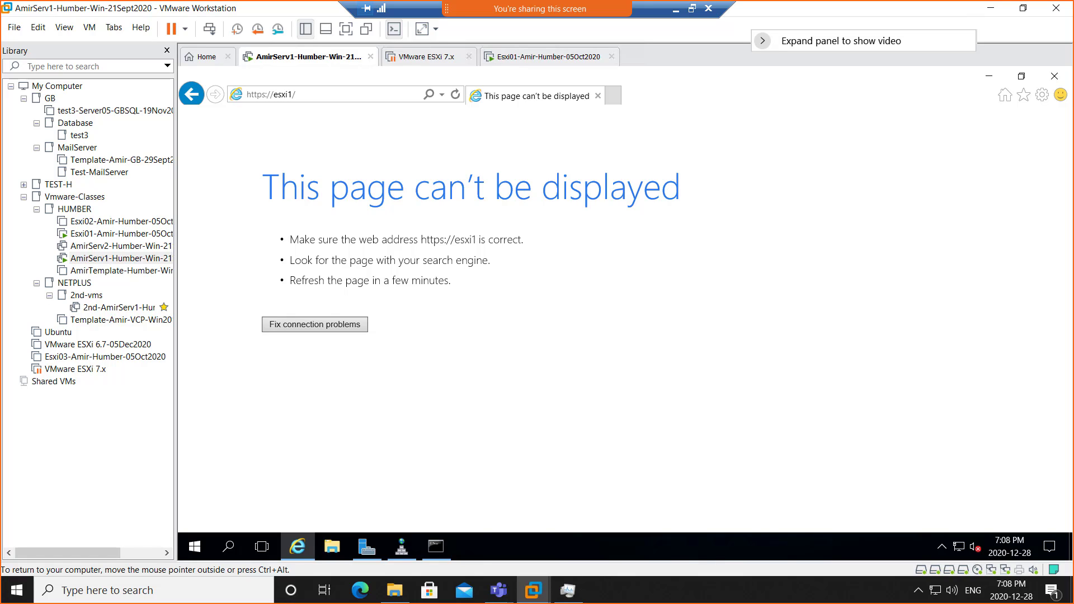
left_click(260, 96)
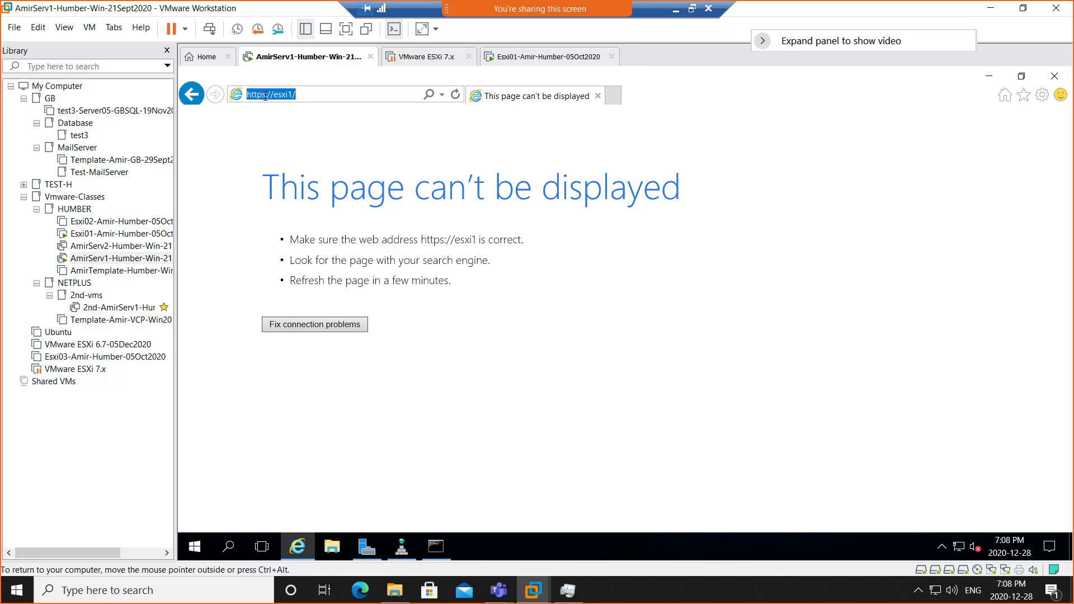
left_click(263, 94)
key("Delete")
key("Return")
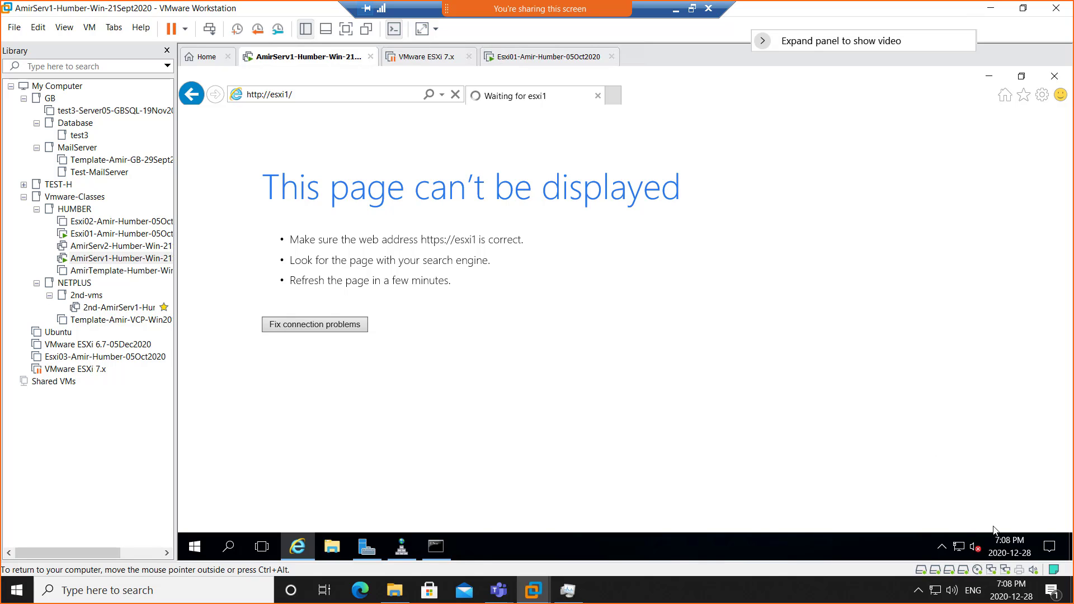
- Check the Local Server properties in Server Manager for the correct host name
mouse_move(960, 550)
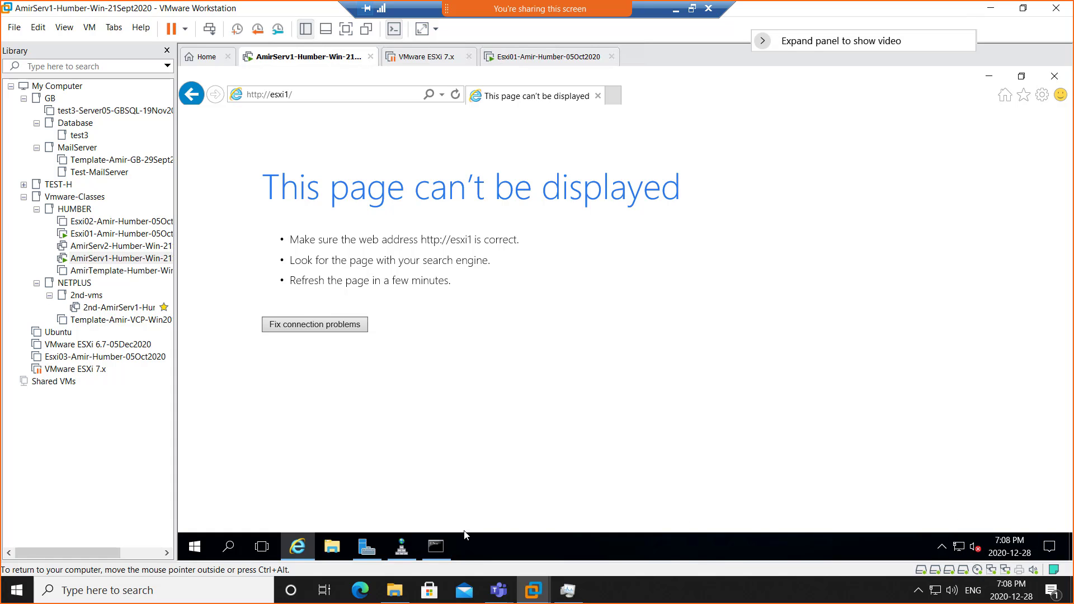
left_click(364, 552)
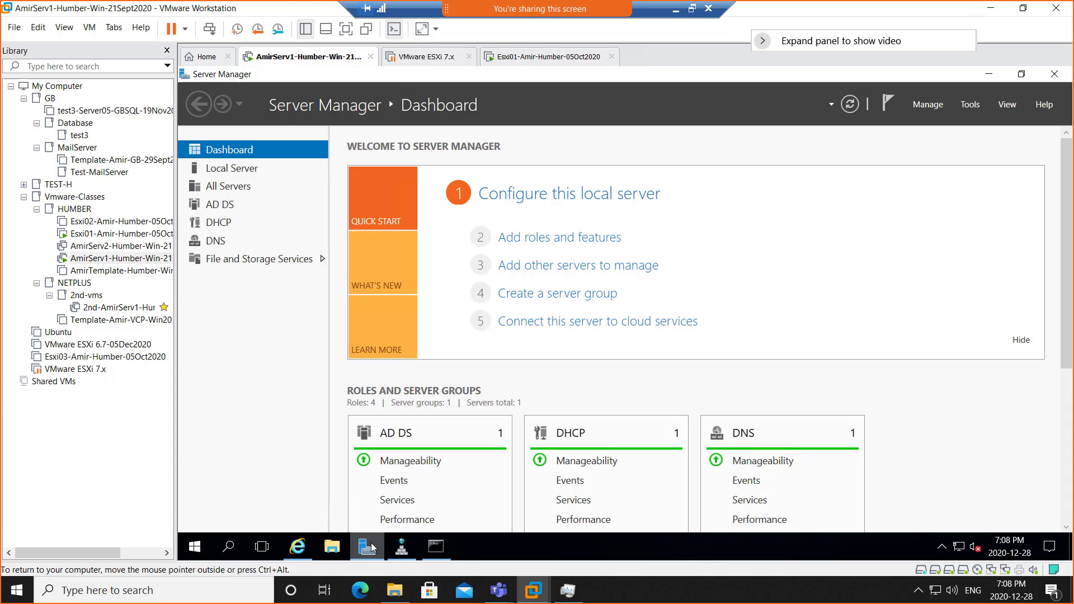
left_click(219, 173)
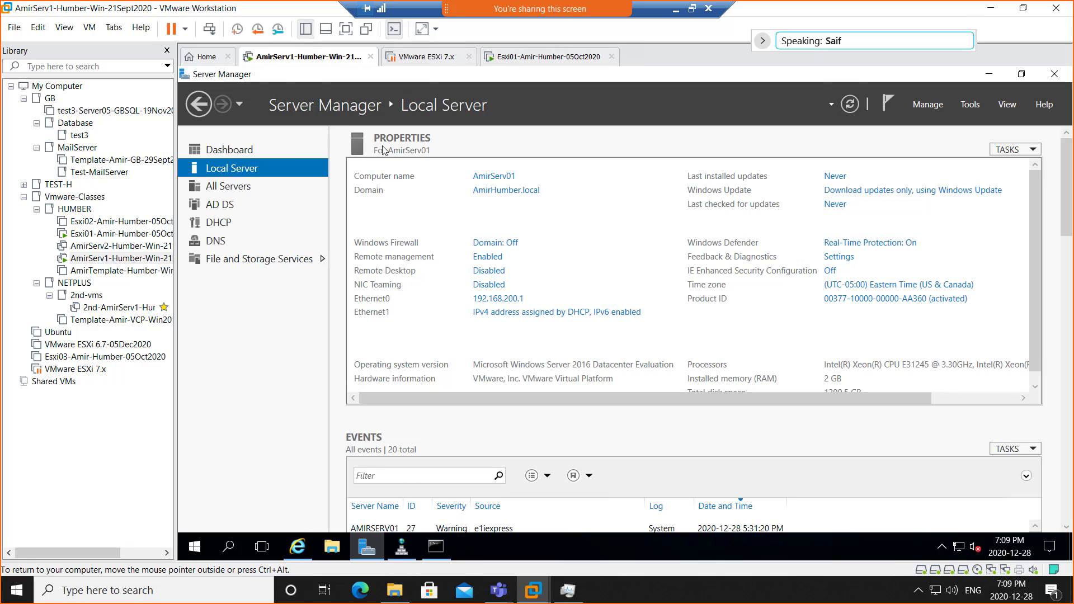
mouse_move(297, 547)
left_click(349, 490)
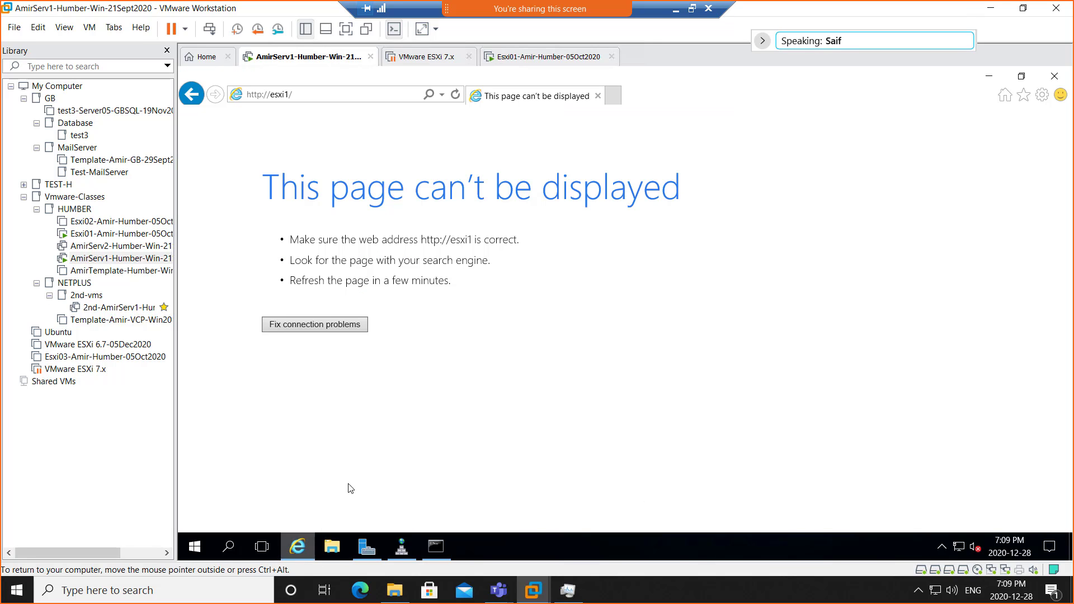
left_click(274, 98)
left_click(271, 95)
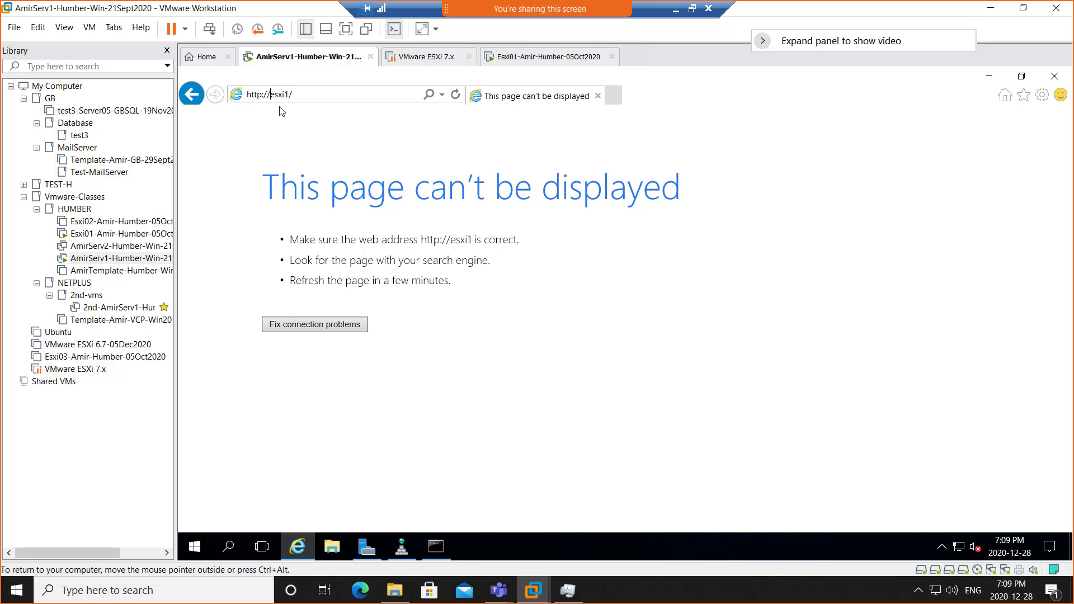
type("amir")
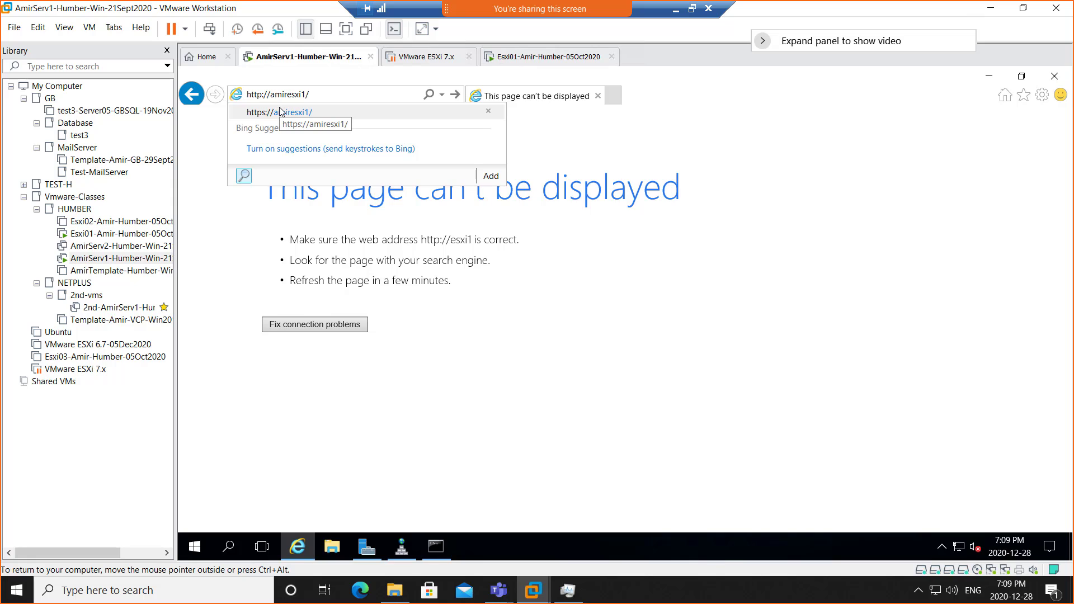
left_click(279, 112)
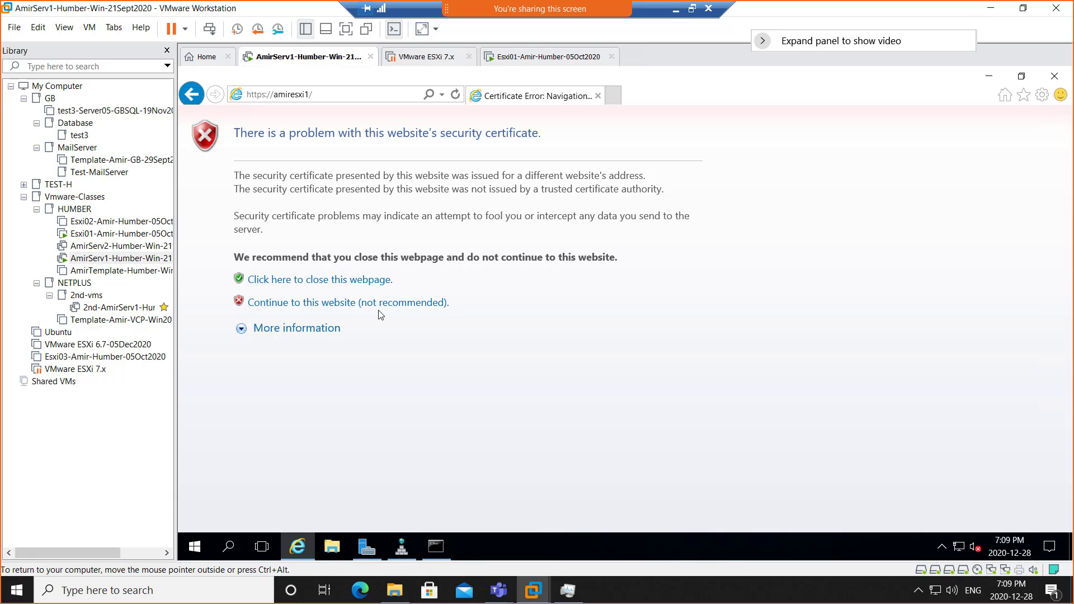
left_click(416, 305)
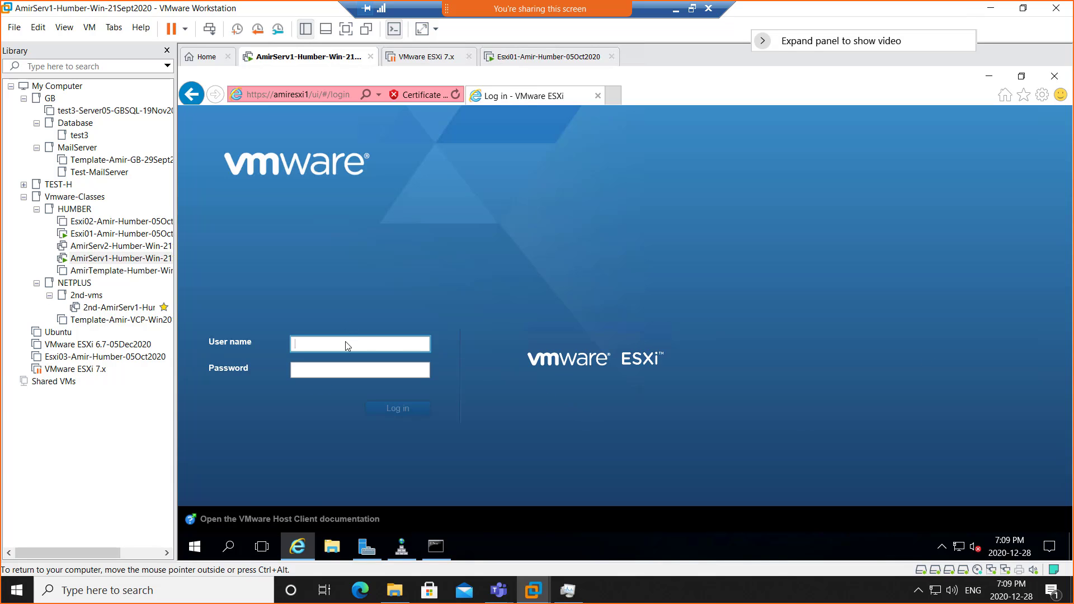
type("root")
key("Tab")
type("VMware123")
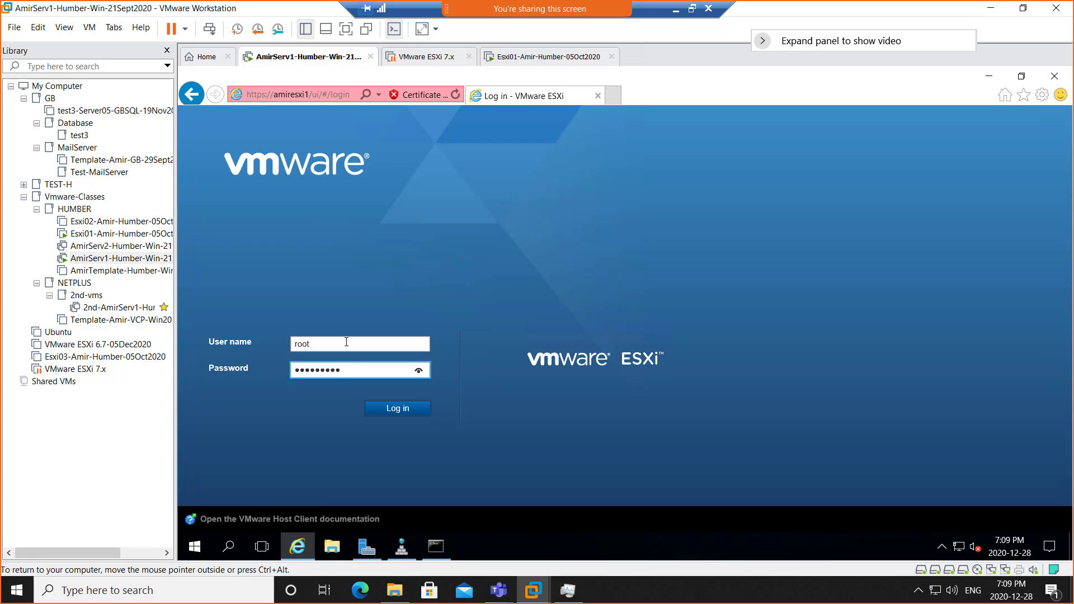
type("!@#")
key("Return")
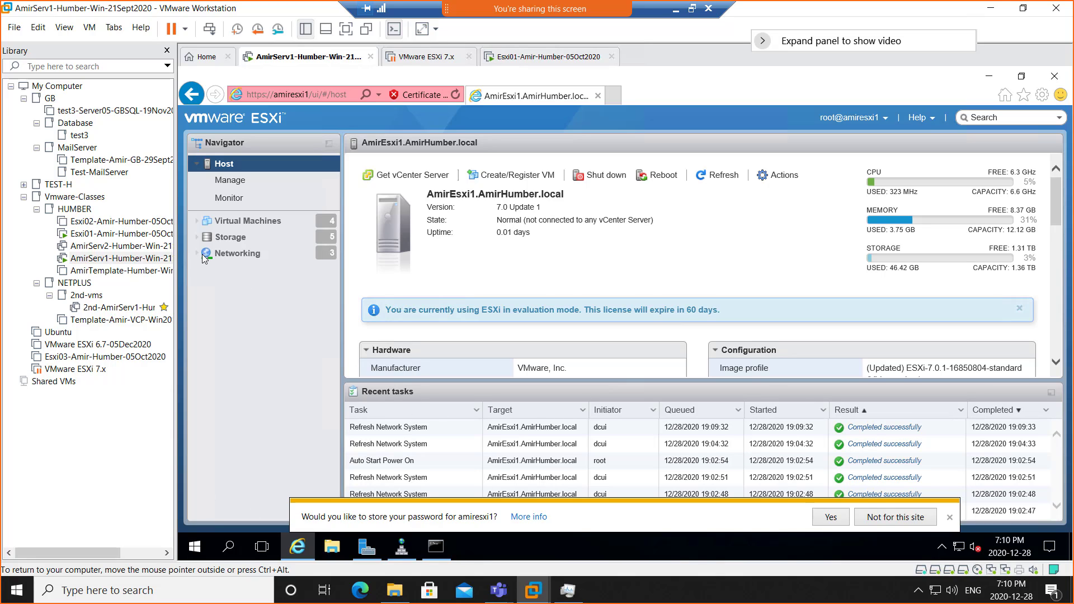
- Review the host's four virtual machines and five datastores, then bring up the Paint lab diagram
left_click(270, 223)
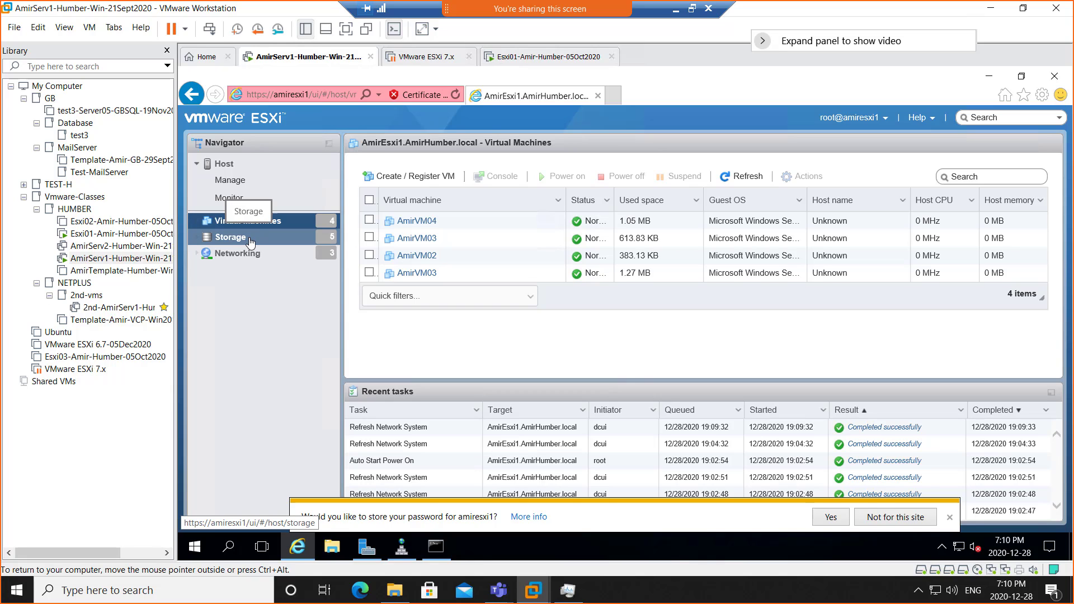
left_click(248, 240)
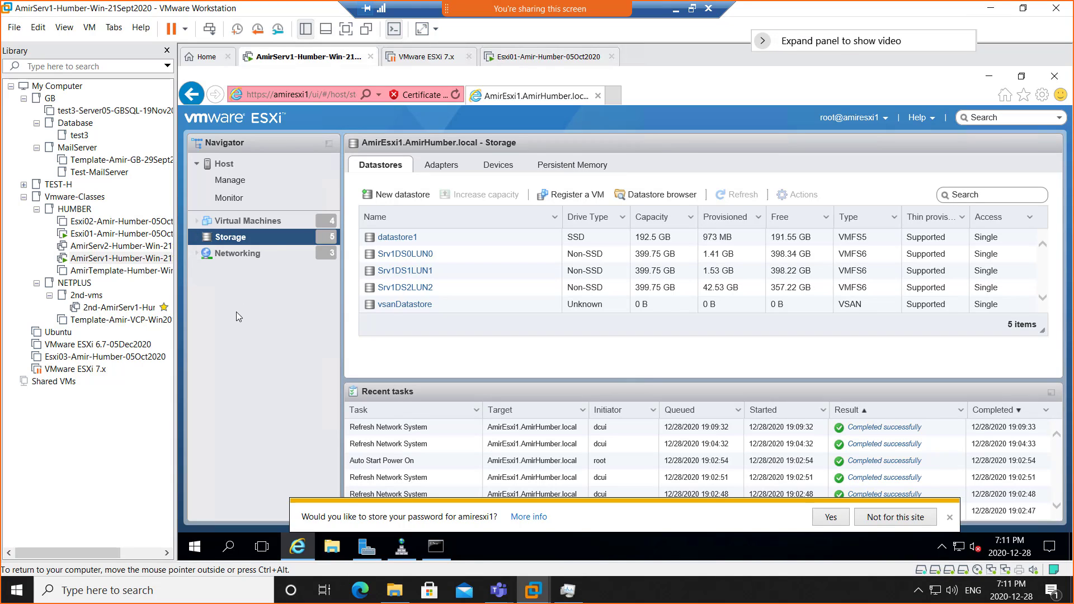
left_click(249, 223)
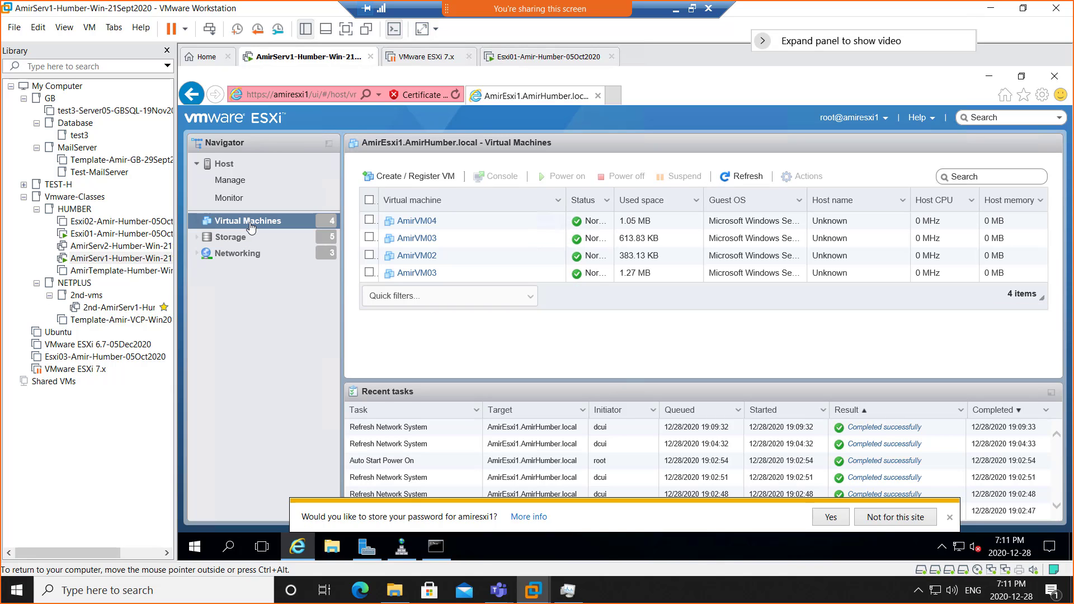
left_click(246, 242)
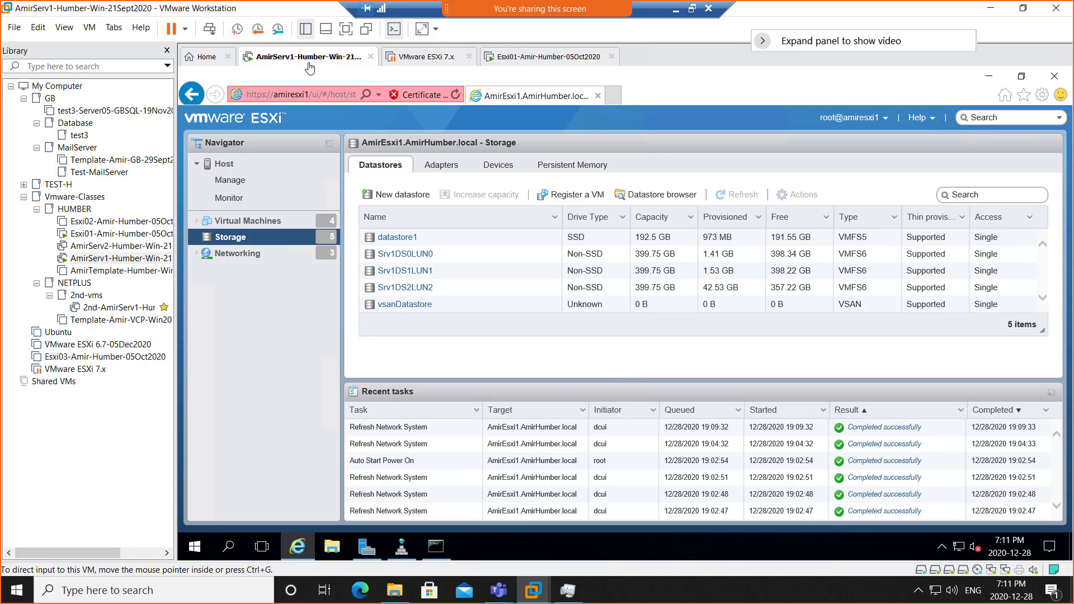
left_click(677, 12)
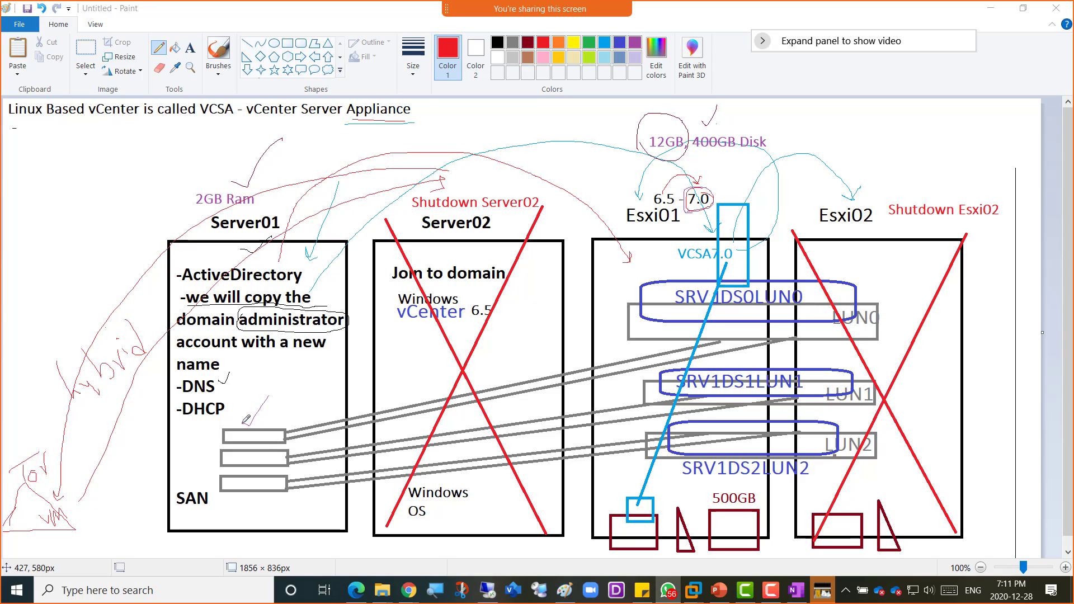
- Draw red check marks beside the first, second and third SAN boxes in the Server01 column
left_click_drag(242, 420, 276, 387)
mouse_move(244, 447)
left_mouse_down()
mouse_move(262, 450)
mouse_move(277, 434)
left_mouse_up()
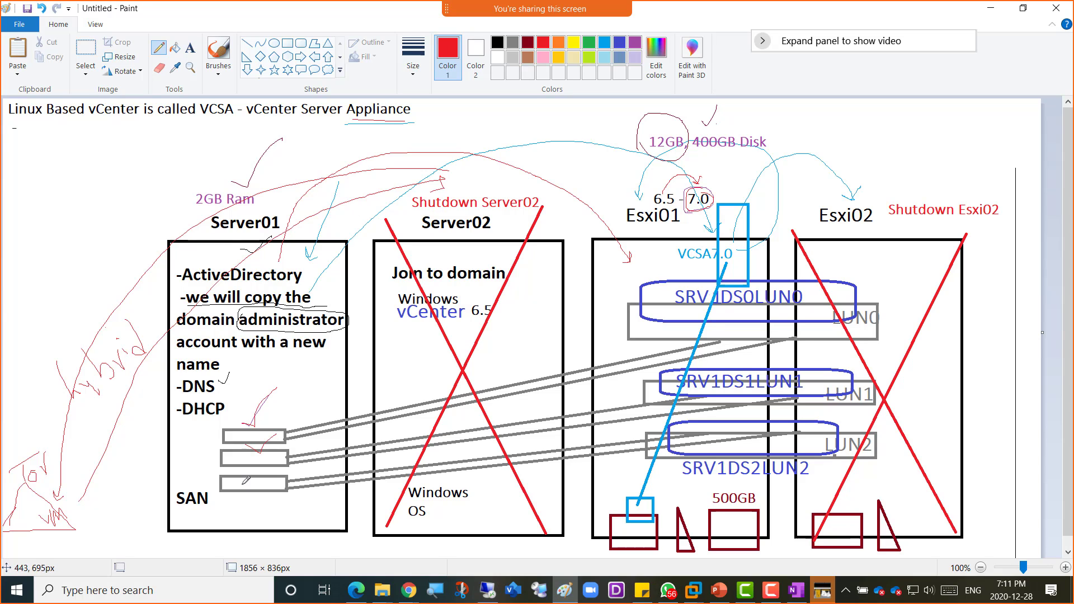
mouse_move(247, 471)
left_mouse_down()
mouse_move(258, 477)
mouse_move(269, 461)
left_mouse_up()
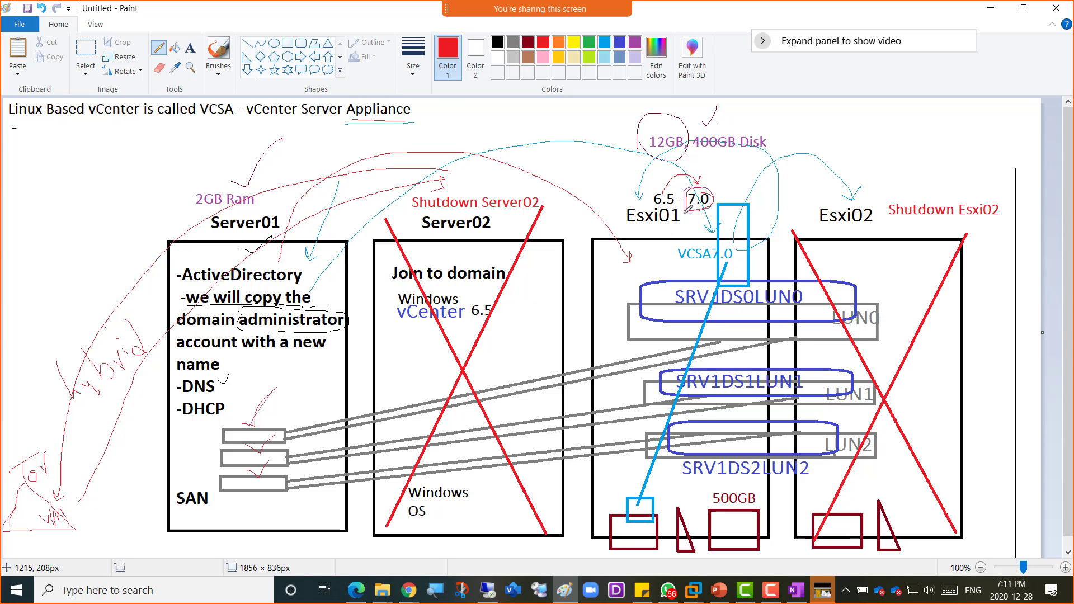
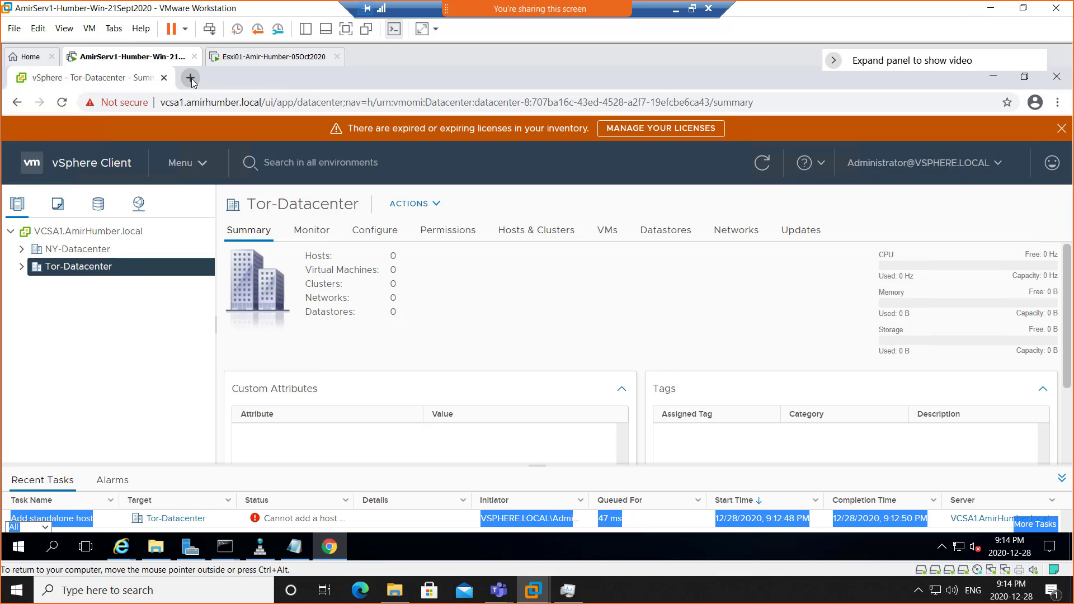
left_click(191, 79)
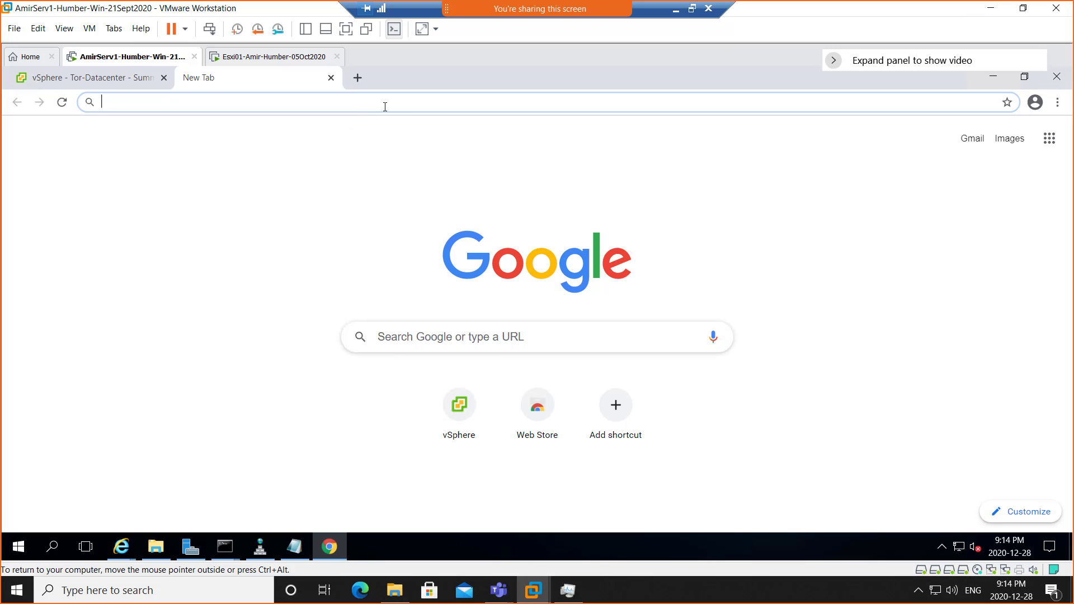
type("https")
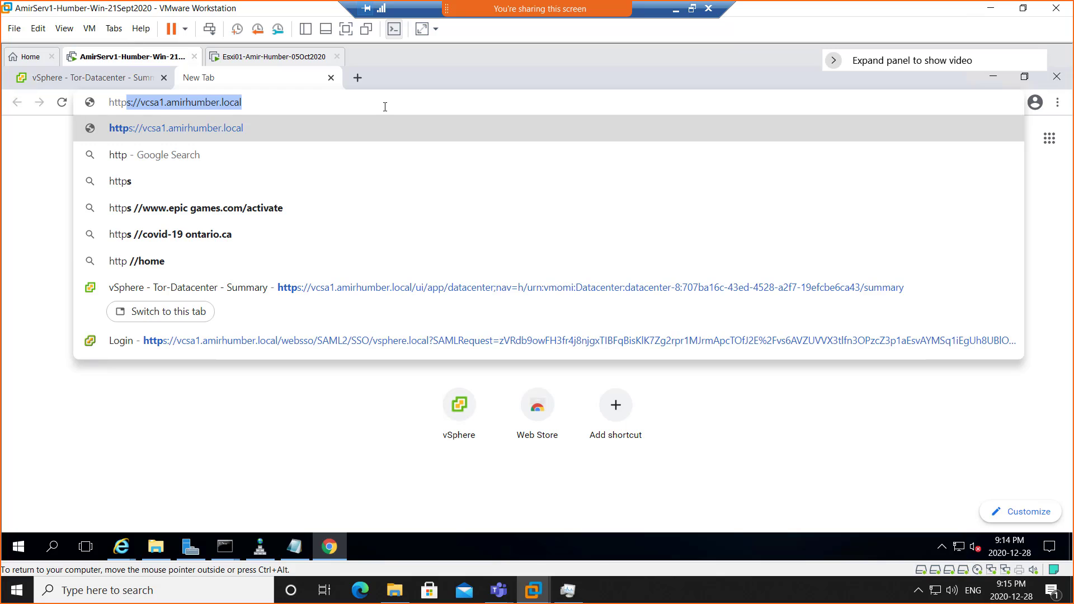
key("BackSpace")
key("BackSpace")
type("://")
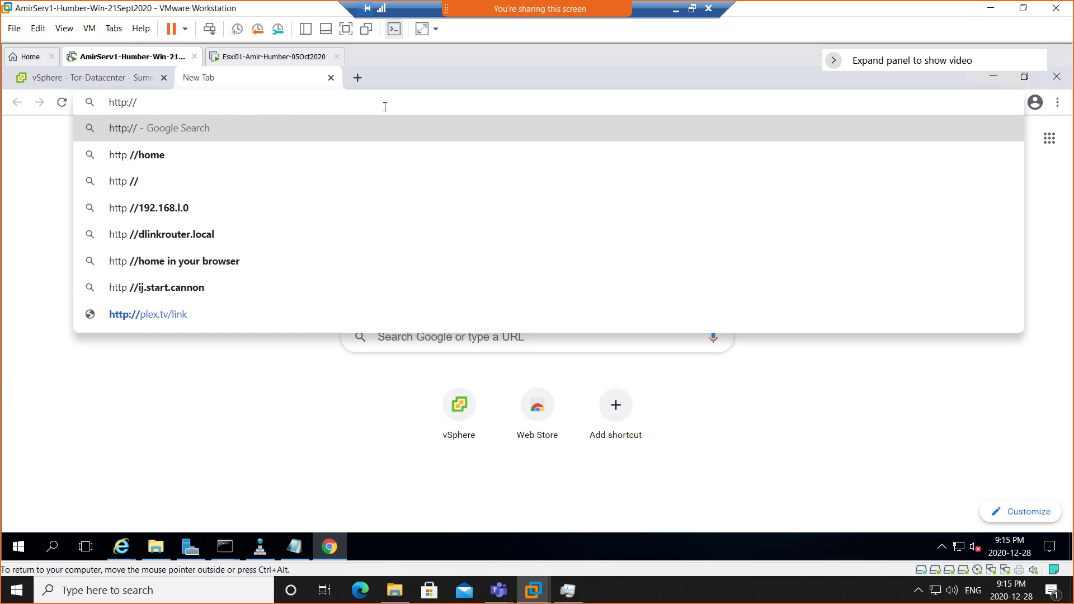
type("amiresx")
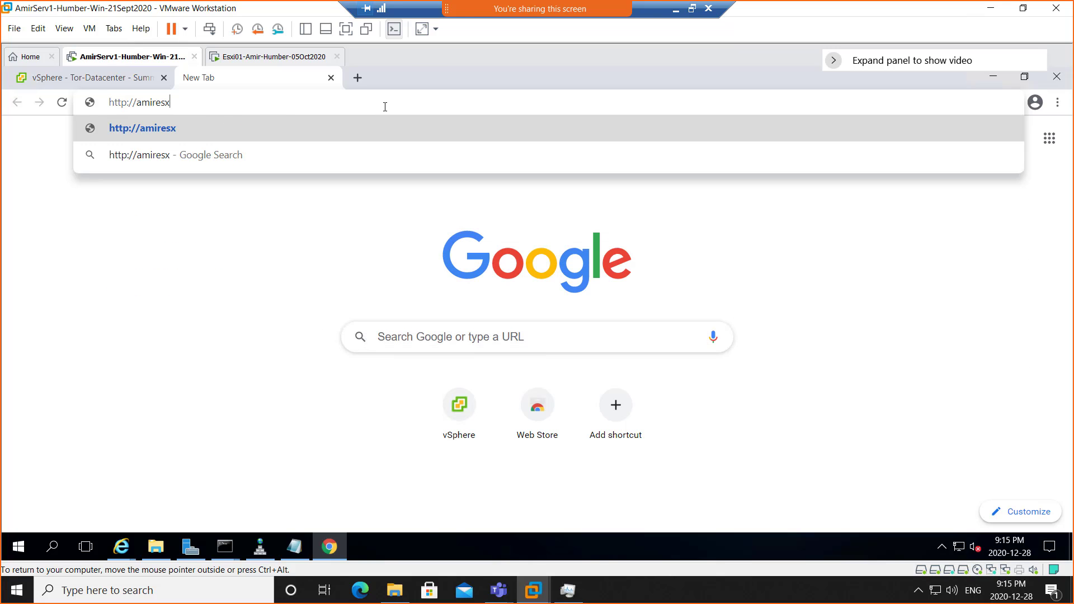
type("i1")
key("Return")
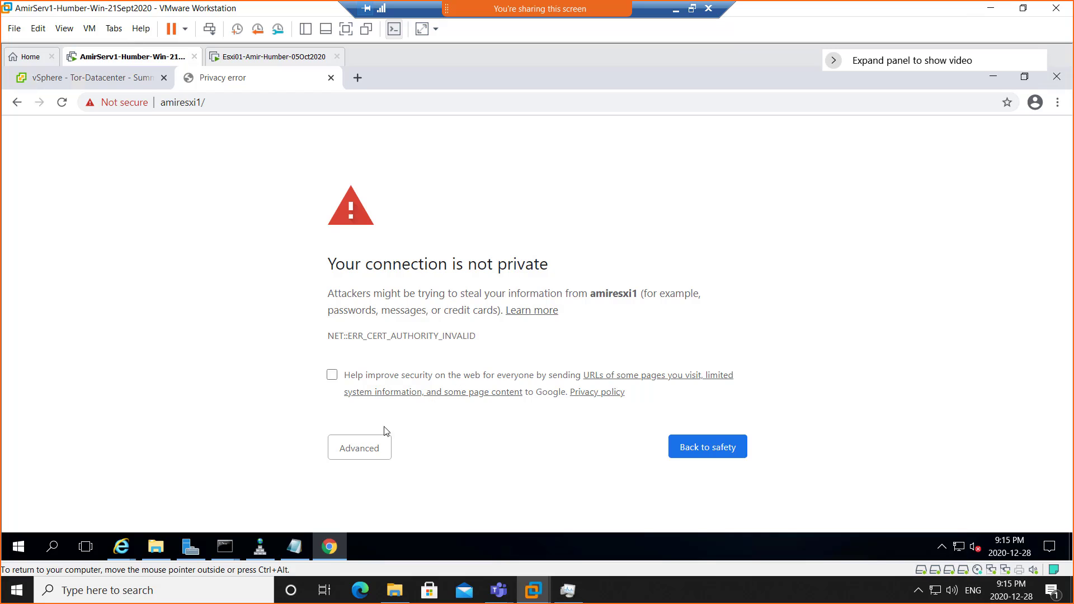
left_click(372, 449)
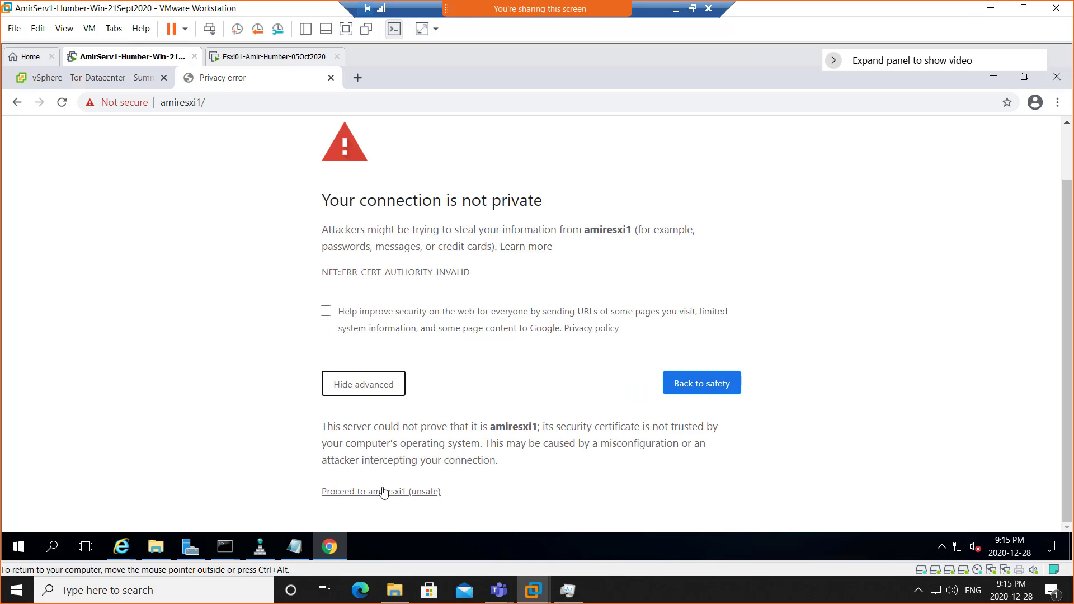
left_click(386, 493)
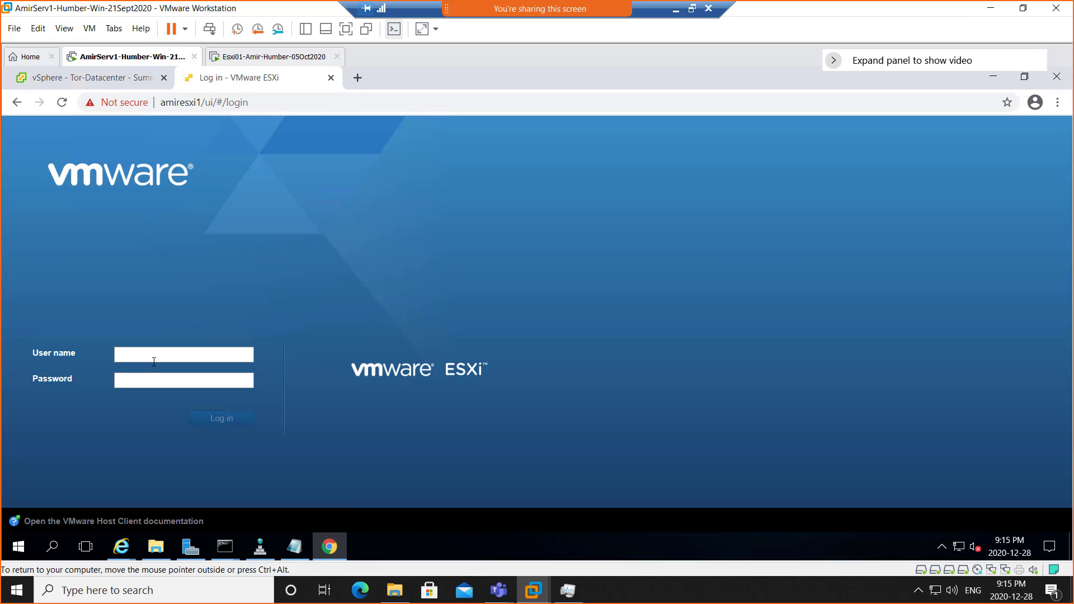
- Log in to the ESXi Host Client as root with the host password
left_click(161, 357)
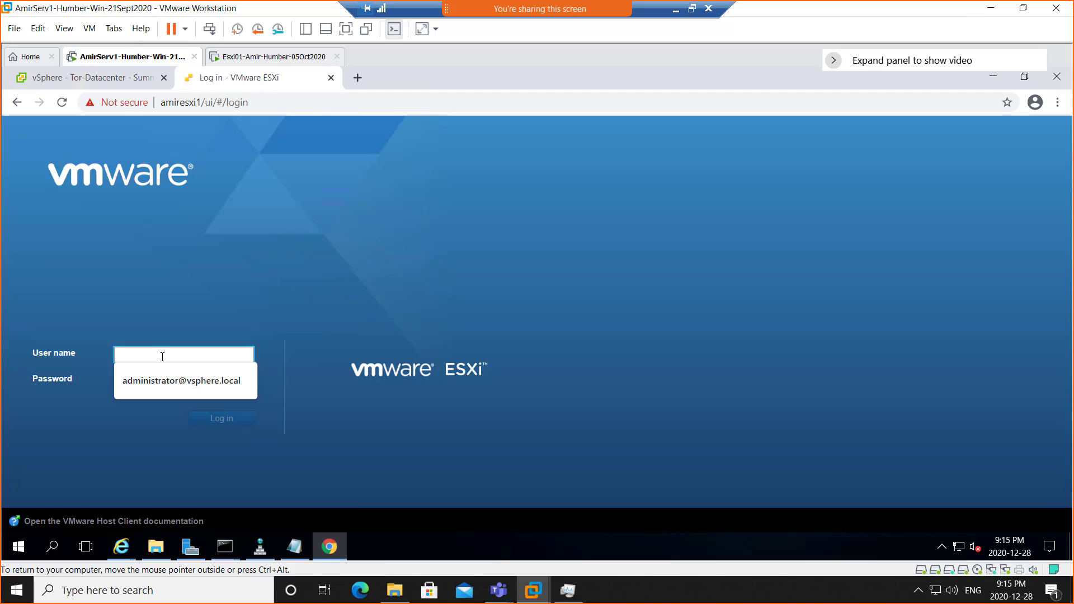
type("root")
key("Tab")
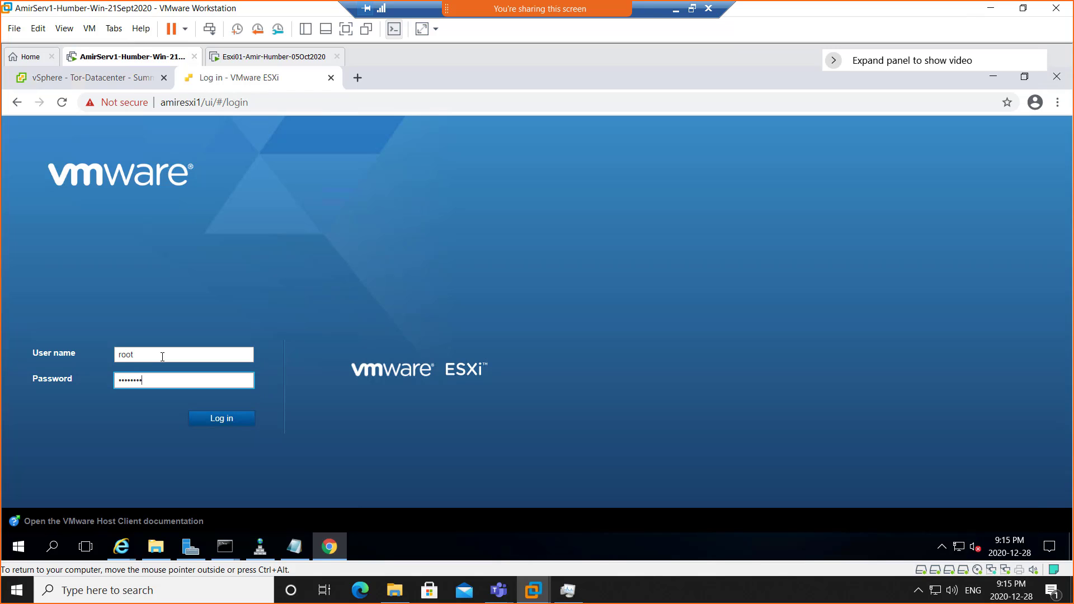
key("Return")
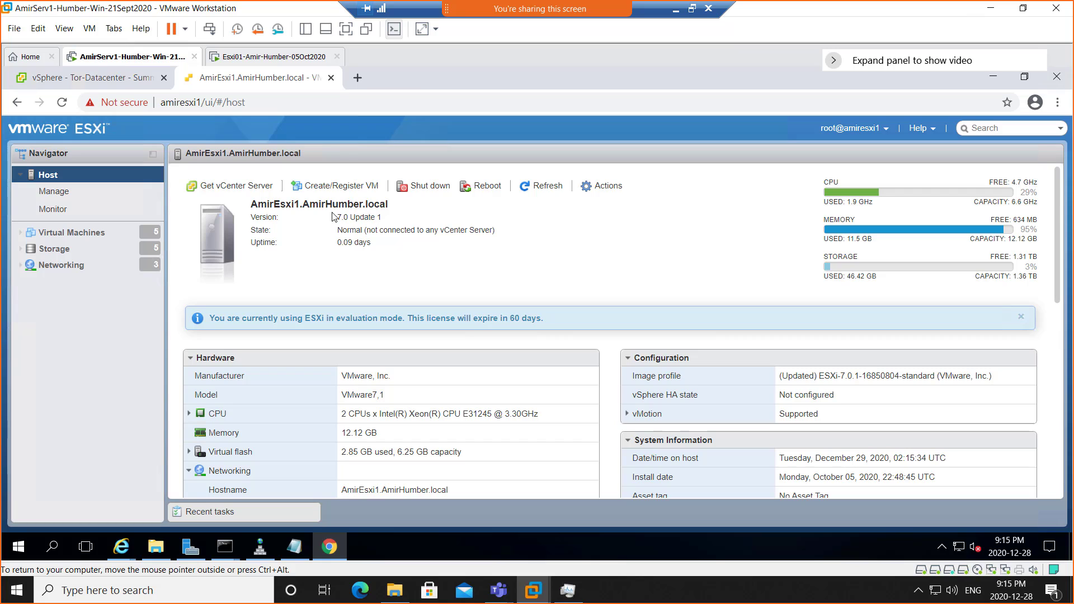
- Select the four Windows VMs, including AmirVM02–AmirVM04, and delete them from the host
left_click(73, 240)
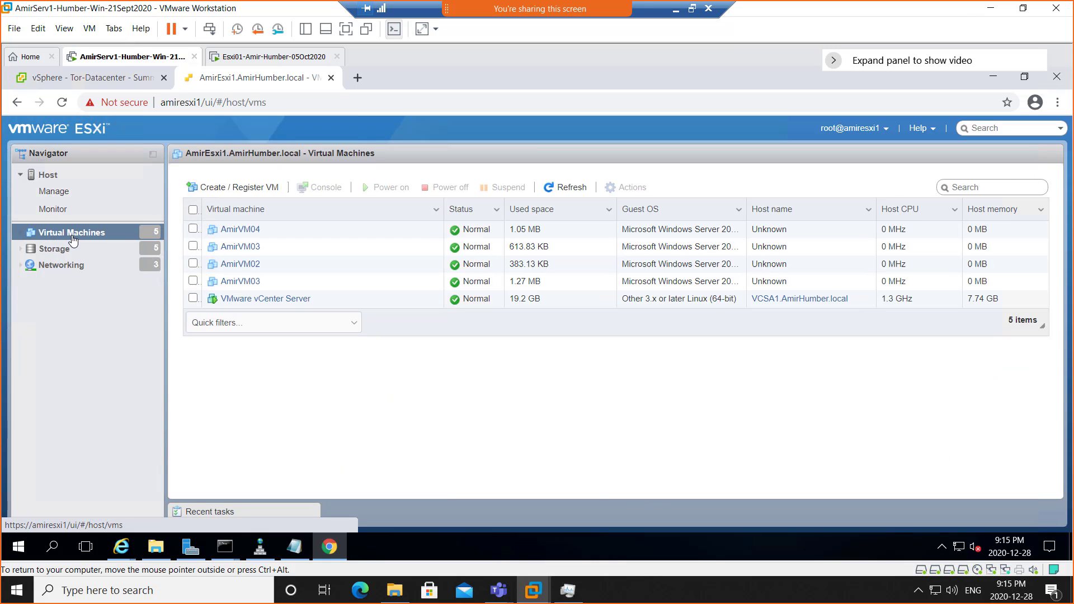
left_click(193, 230)
left_click(193, 246)
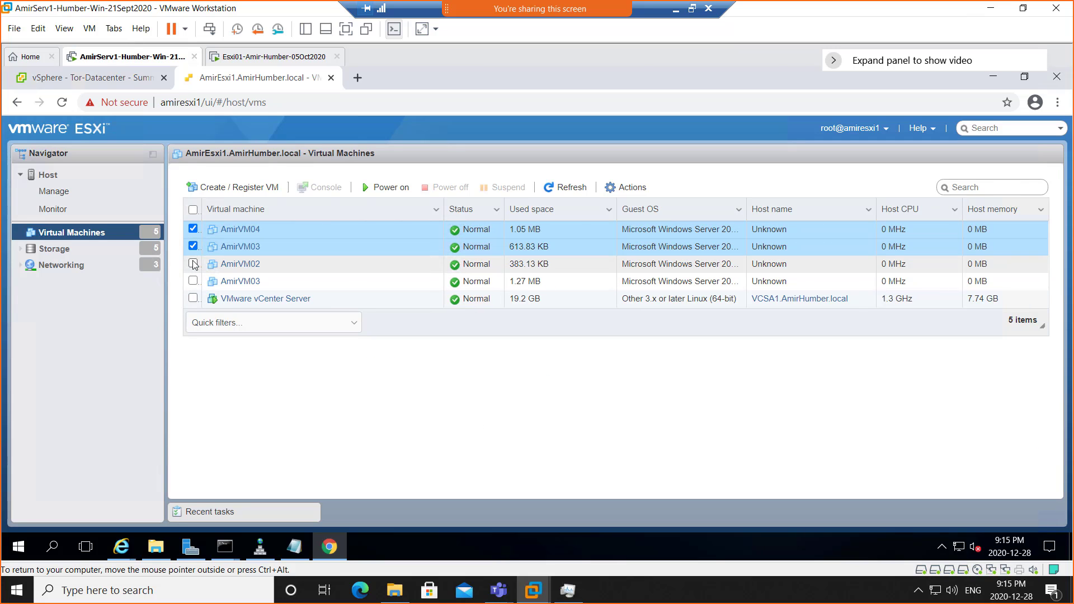
left_click(194, 264)
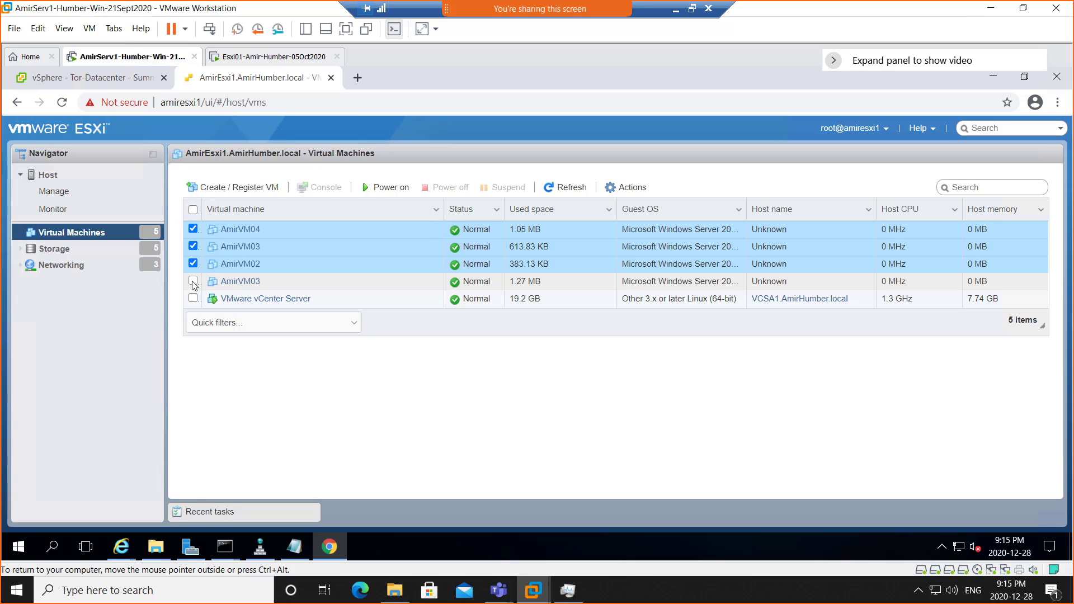
left_click(193, 282)
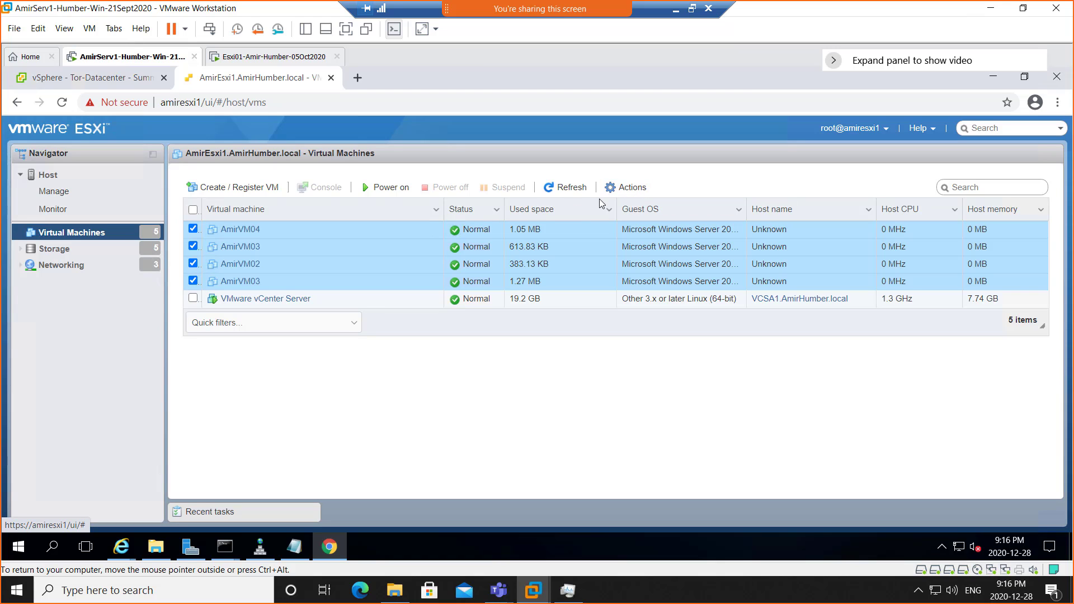
left_click(636, 192)
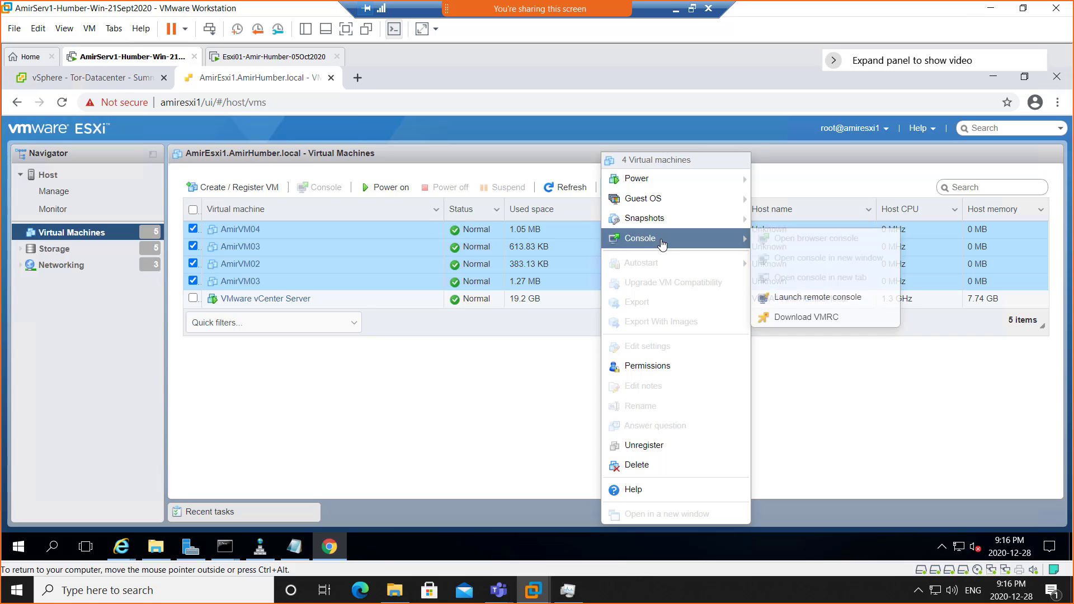
left_click(649, 466)
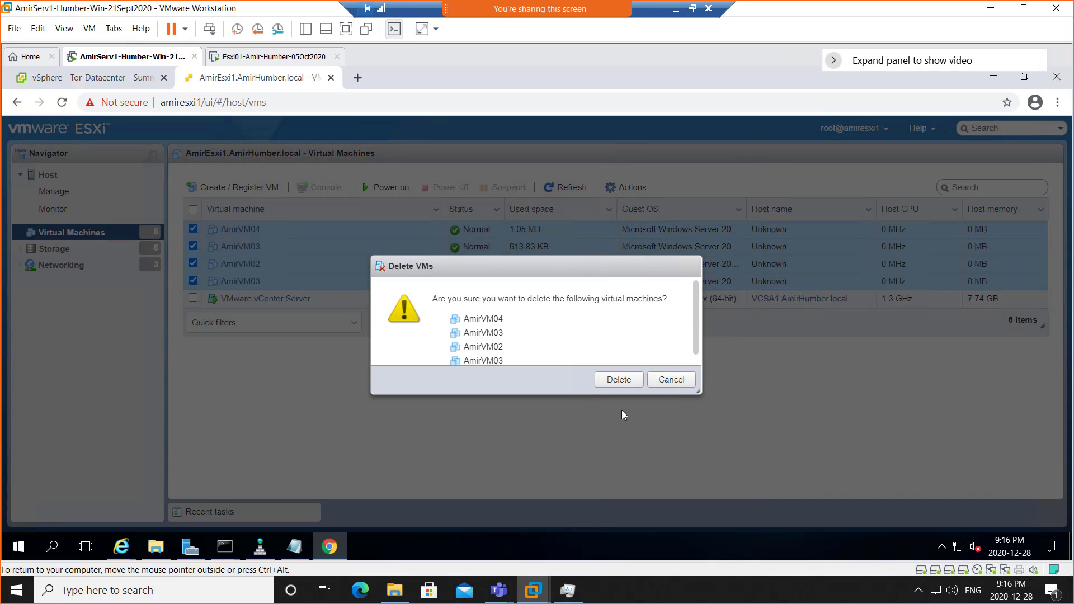
left_click(618, 380)
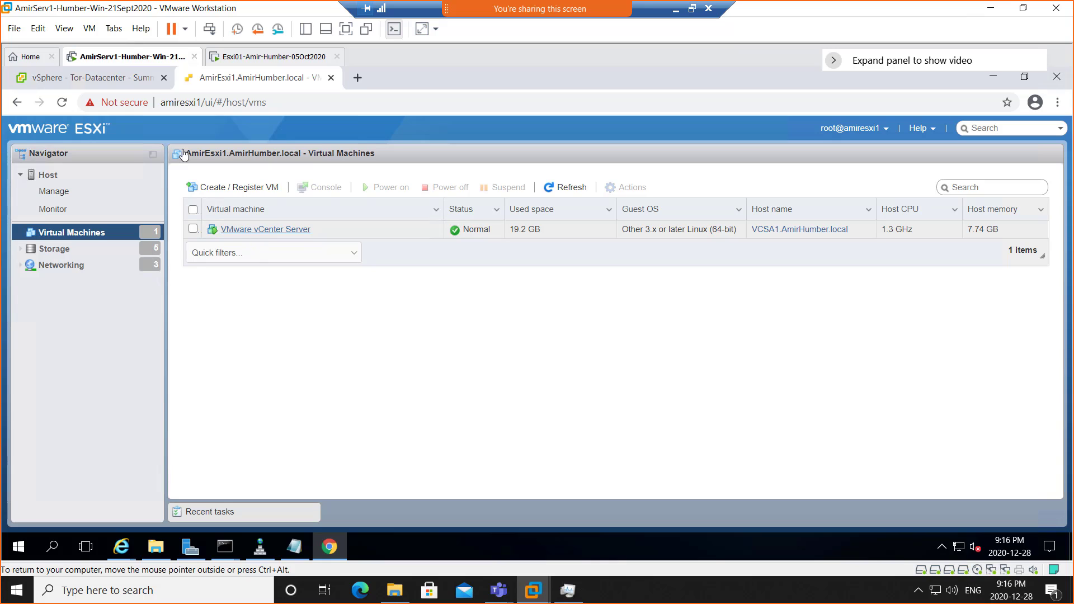
- Start adding host amiresxi1.amirhumber.local to Tor-Datacenter with its root credentials
left_click(83, 84)
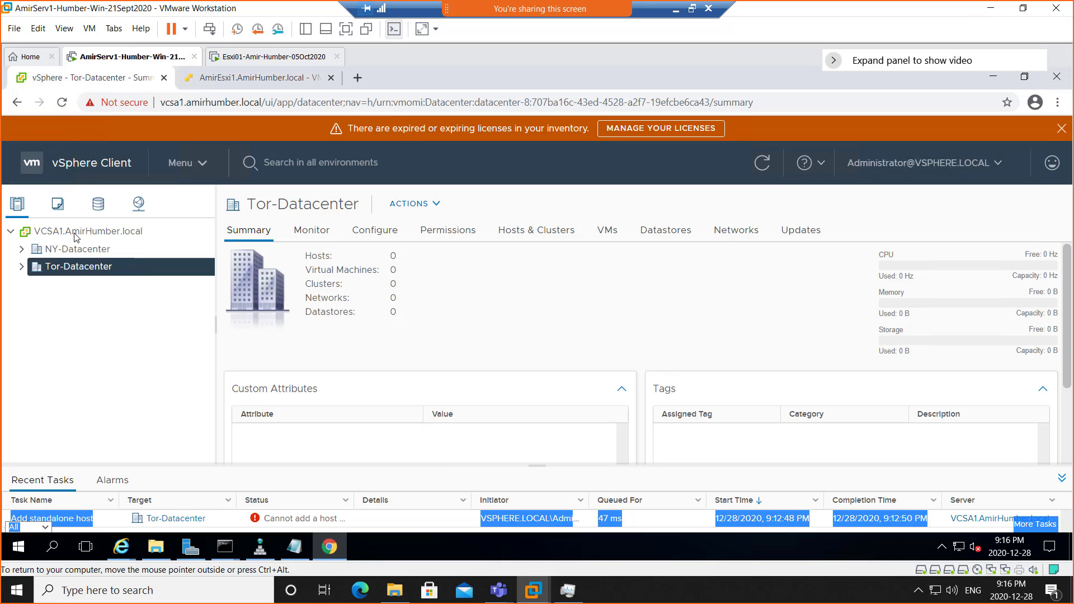
right_click(79, 272)
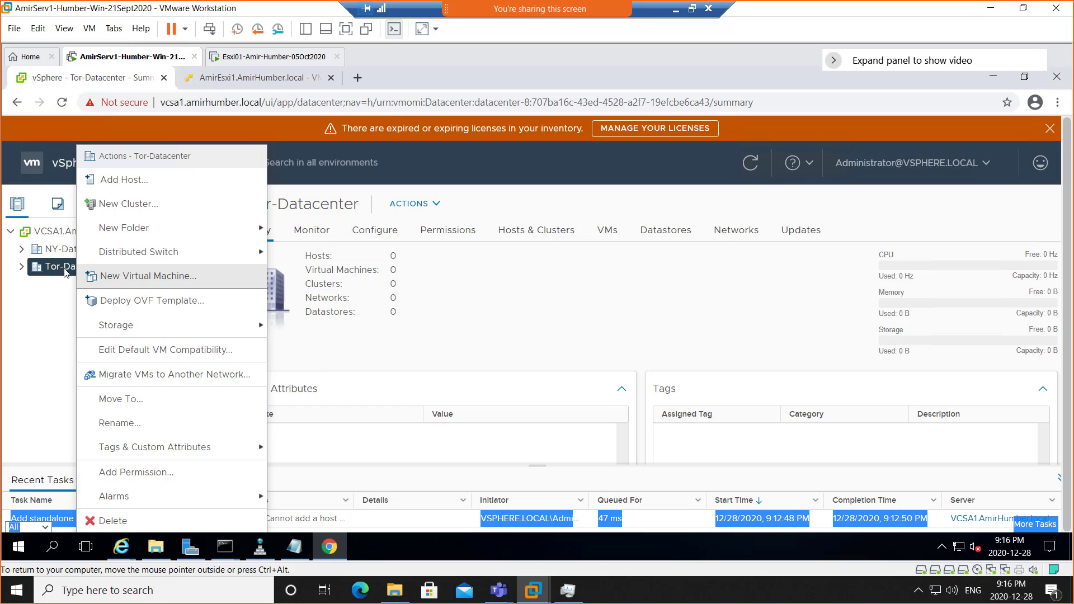
left_click(248, 189)
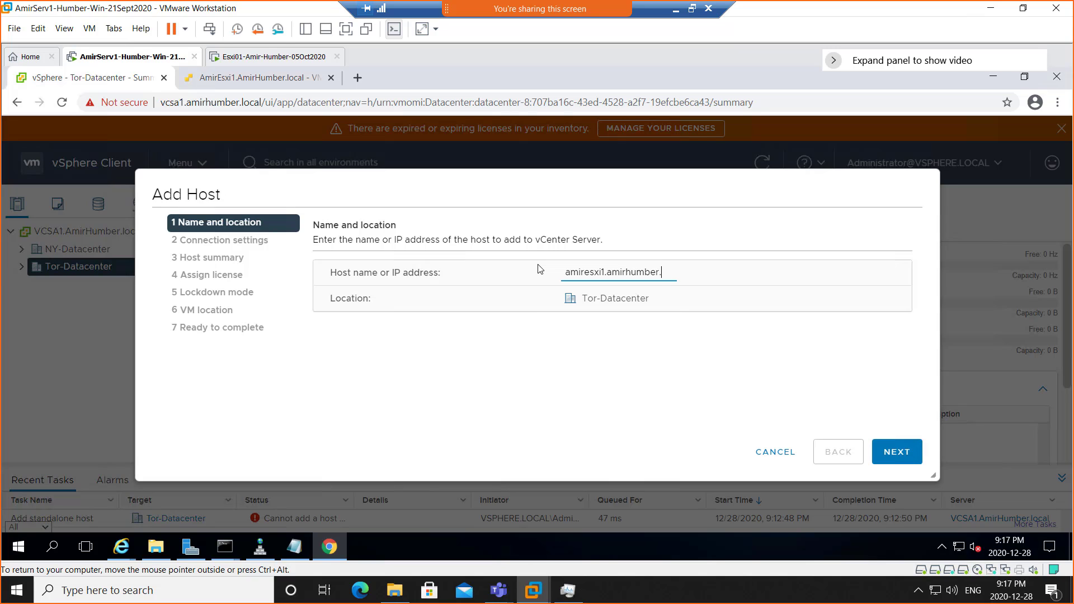
type("local")
left_click(895, 451)
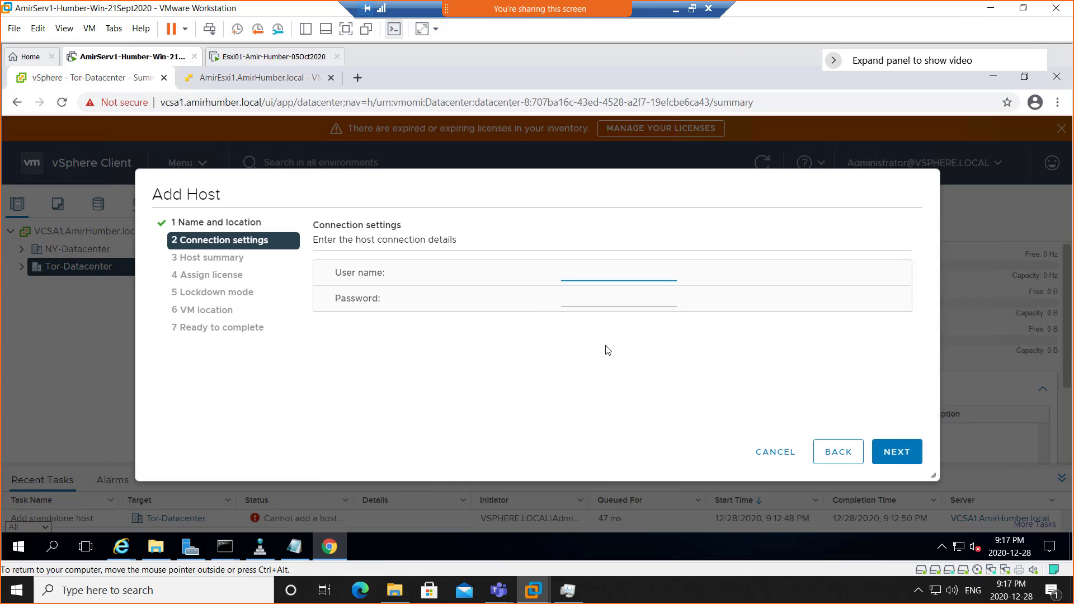
key("Tab")
left_click(892, 454)
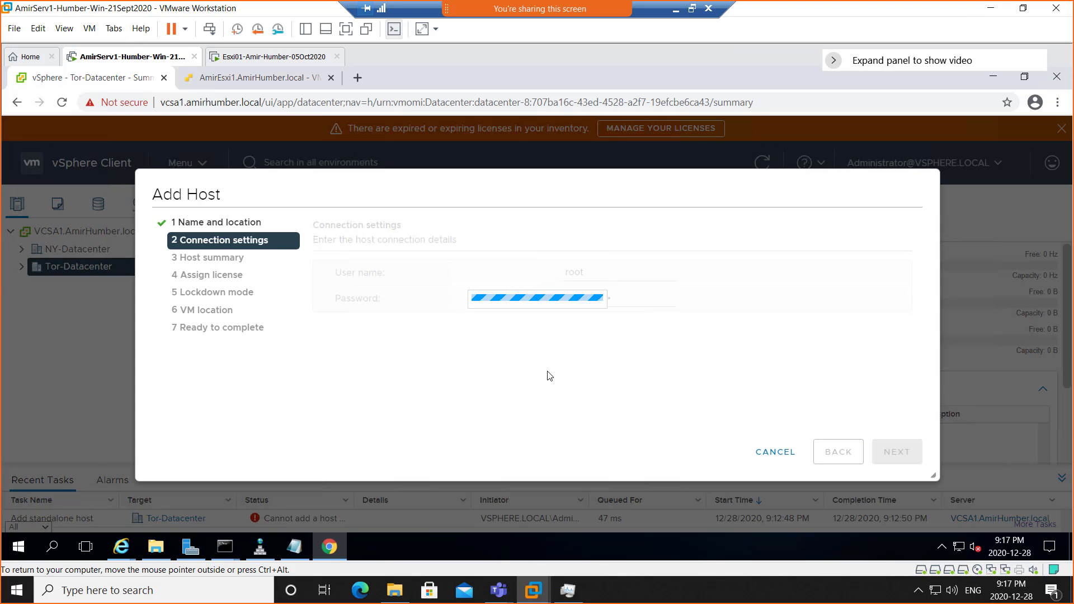
- Trust the host certificate, keep the Evaluation License and lockdown disabled, and finish the wizard
left_click(696, 435)
left_click(904, 458)
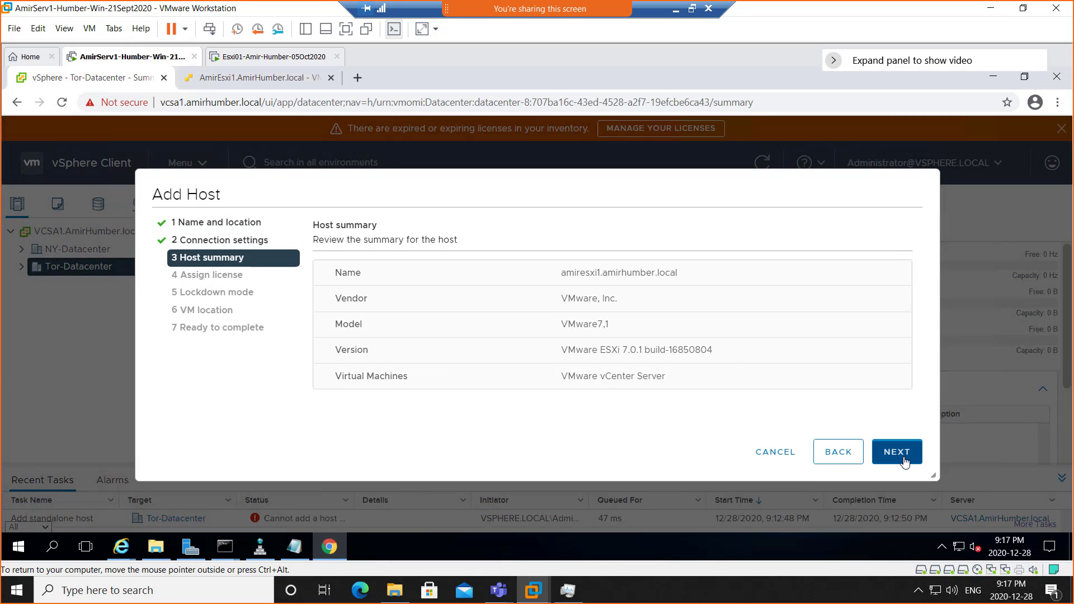
left_click(904, 459)
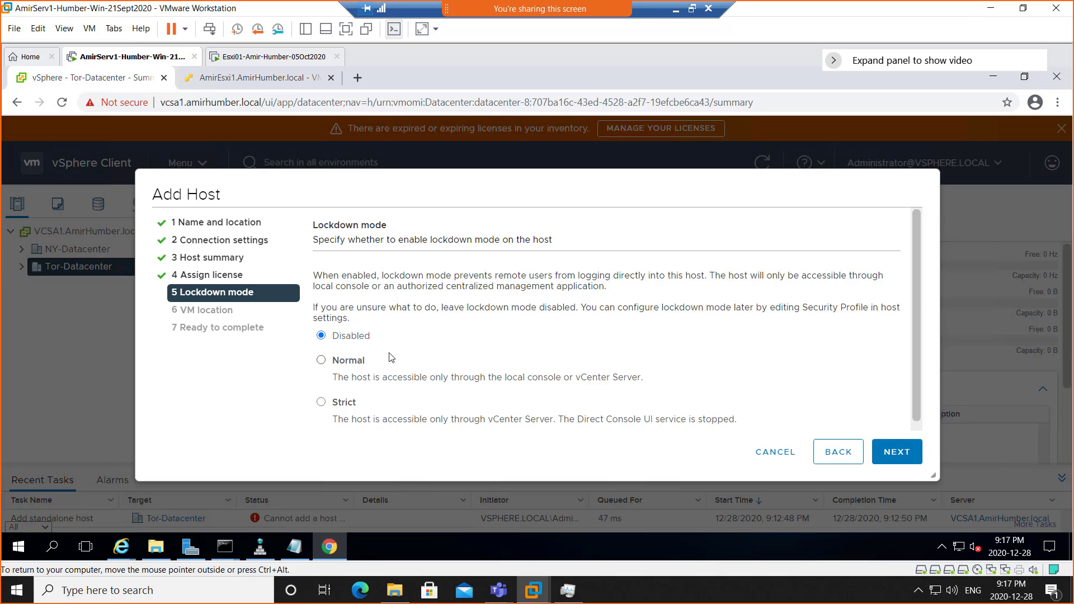
left_click(890, 458)
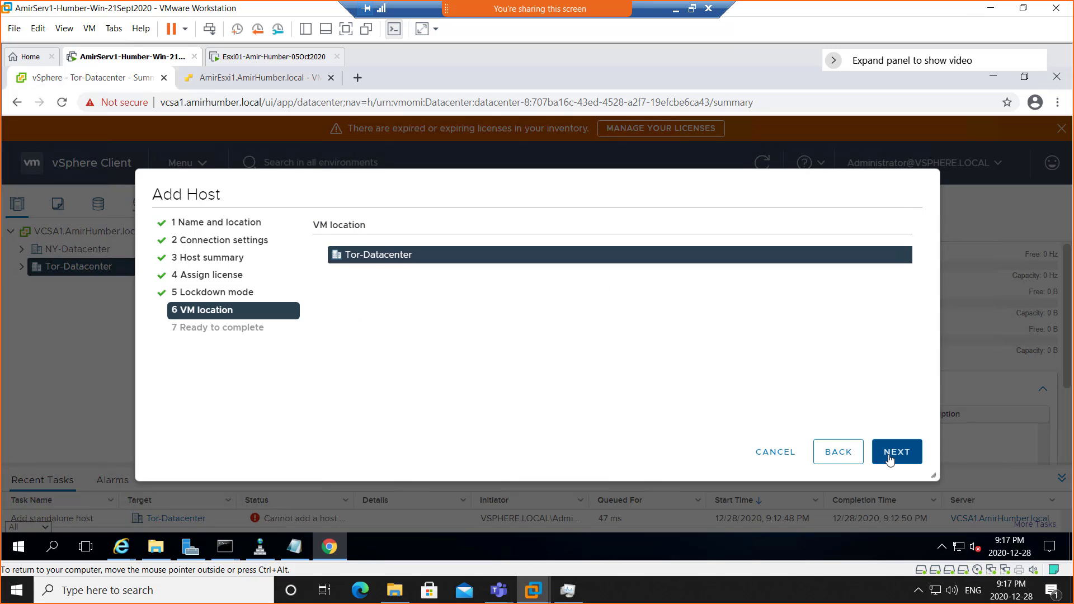
left_click(893, 459)
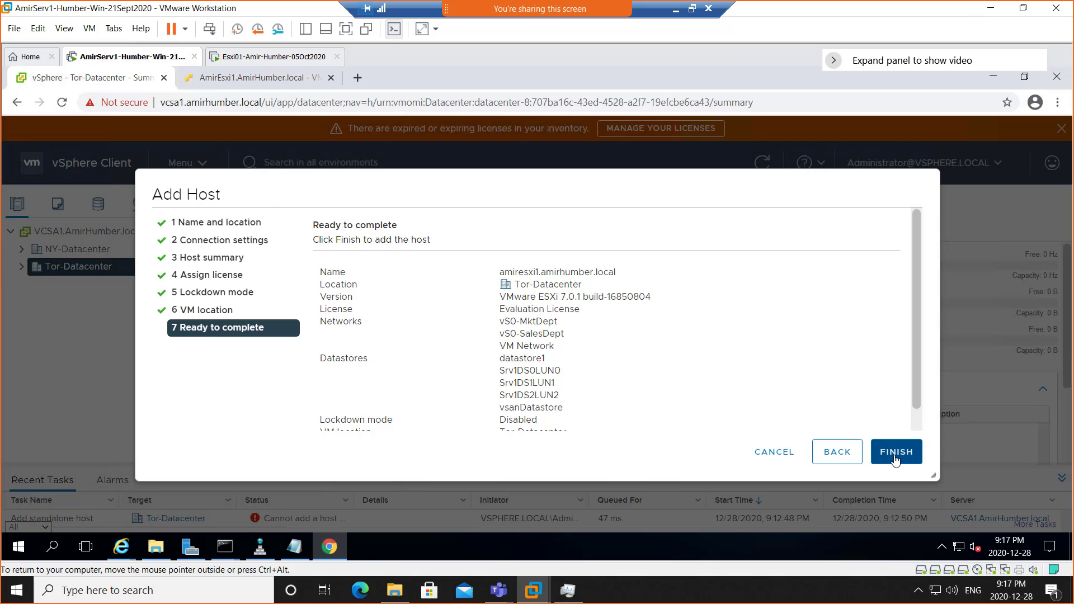
left_click(896, 459)
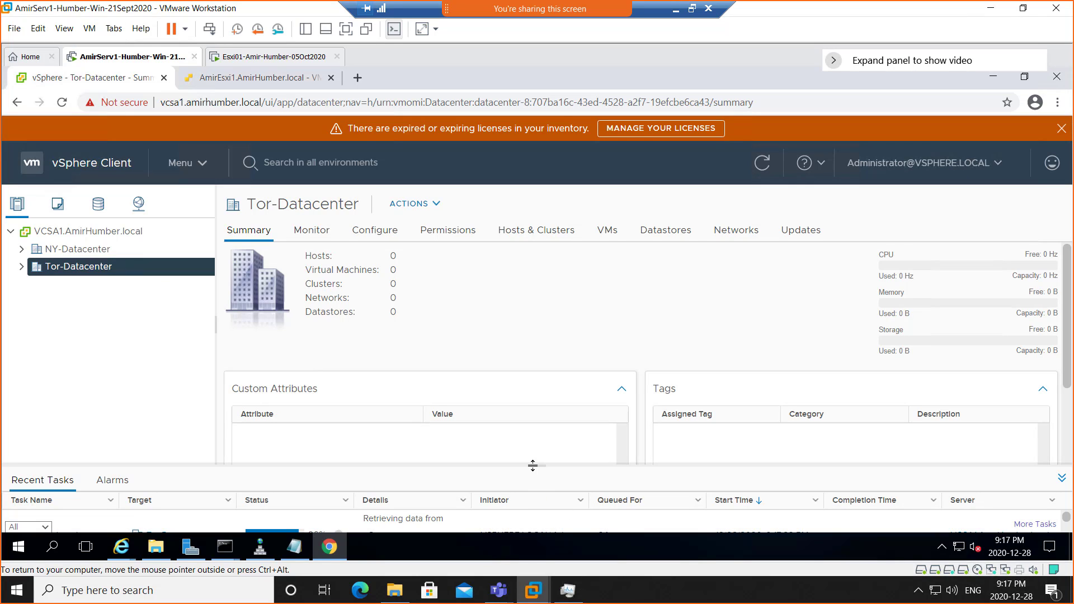
- Watch the add-host task complete, then expand Tor-Datacenter to reveal amiresxi1.amirhumber.local
left_click_drag(533, 466, 535, 445)
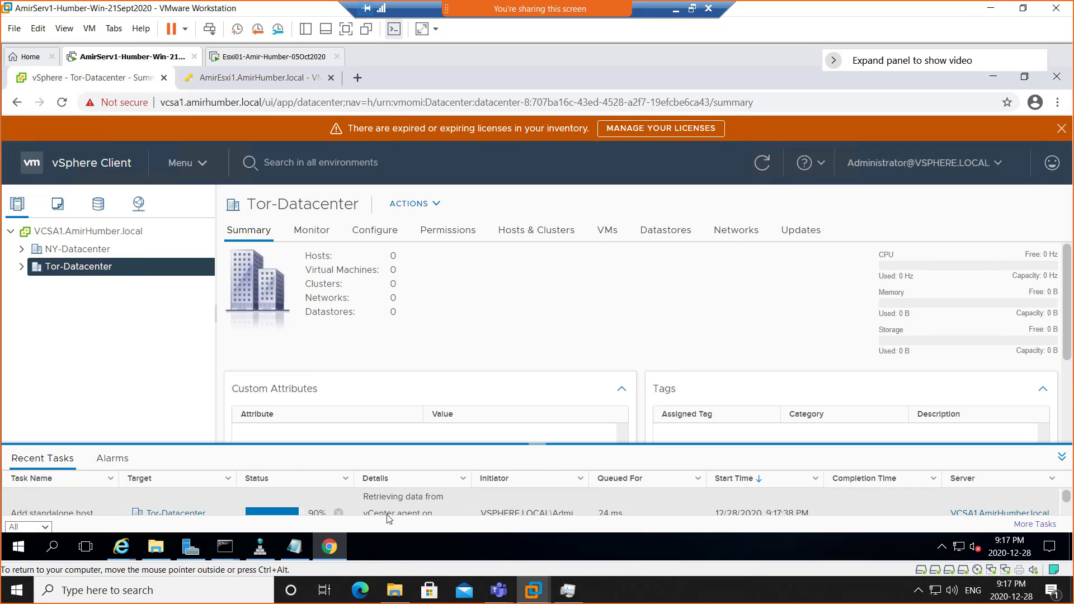
scroll(512, 496, "down", 1)
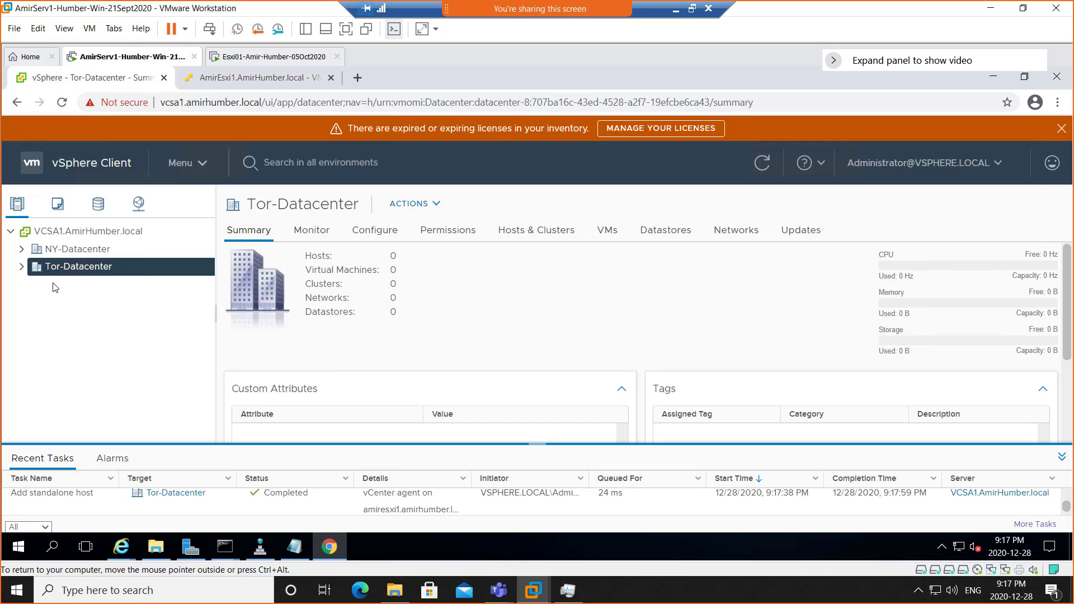
left_click(21, 268)
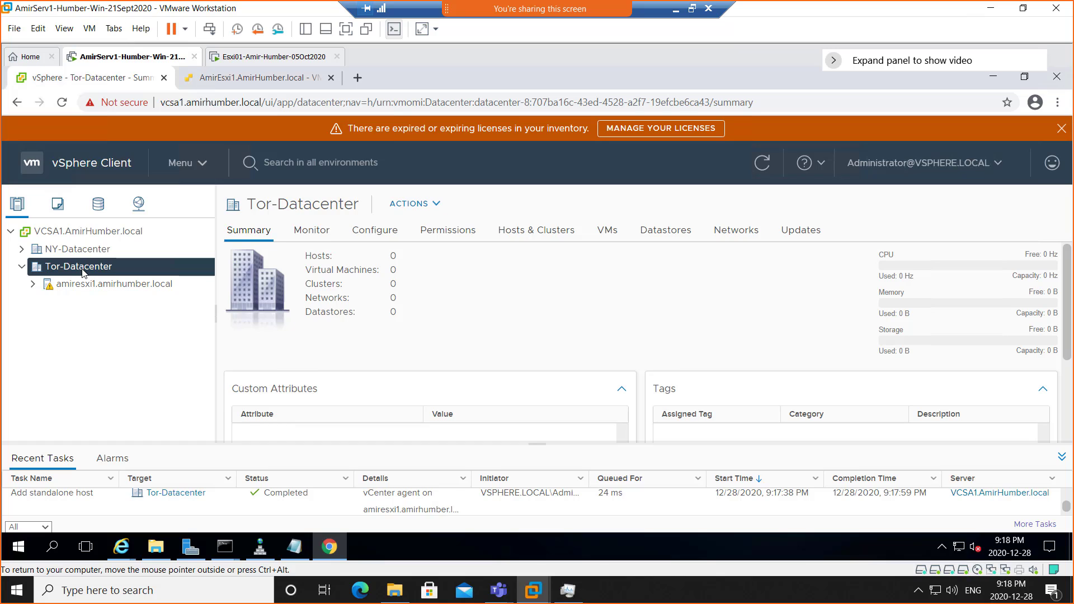
- Choose New Cluster from Tor-Datacenter's right-click Actions menu
right_click(83, 271)
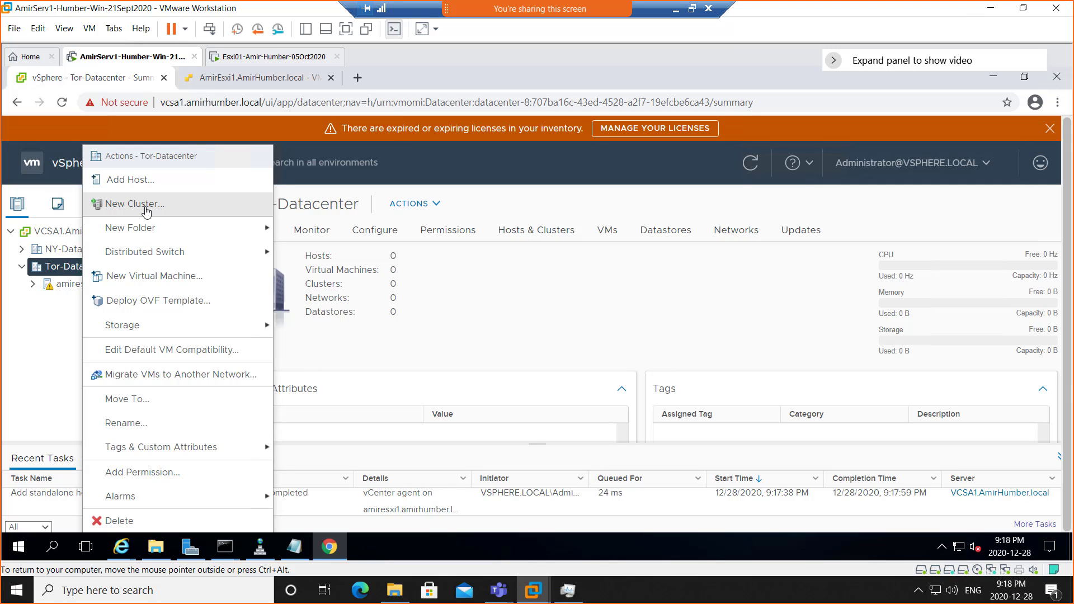
left_click(146, 210)
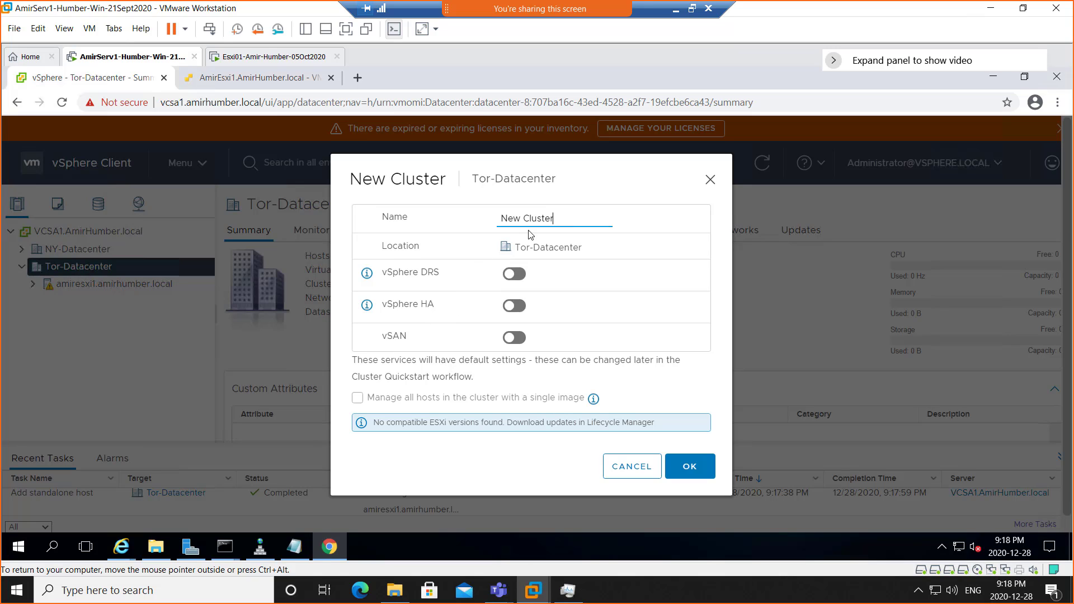
- Name the cluster TorCluster with DRS, HA and vSAN off, create it and open its Quickstart page
left_click_drag(557, 217, 486, 221)
type("Tor")
left_click(594, 399)
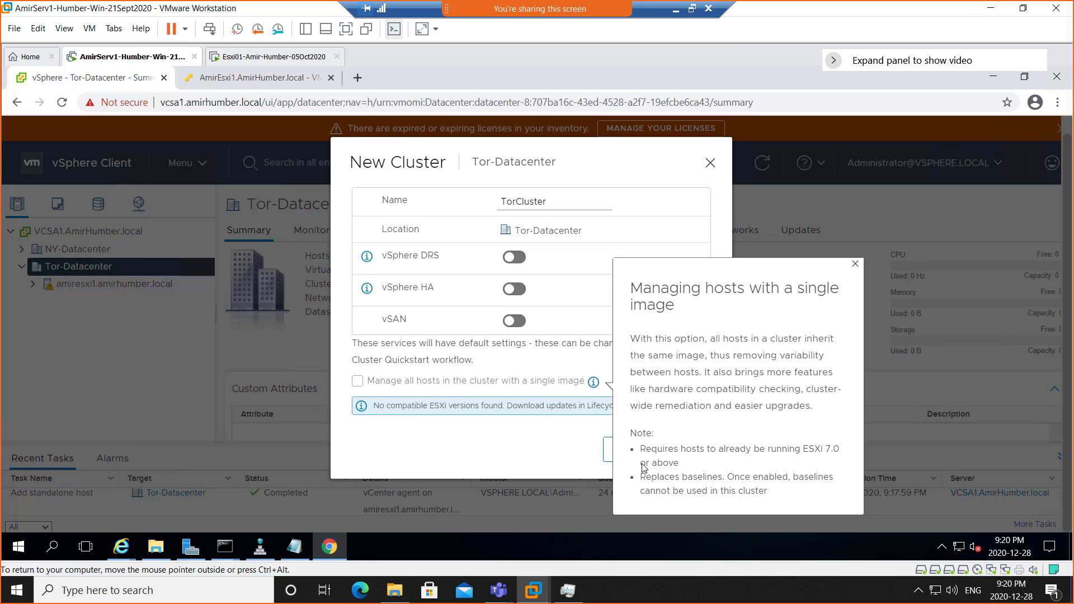
left_click(516, 454)
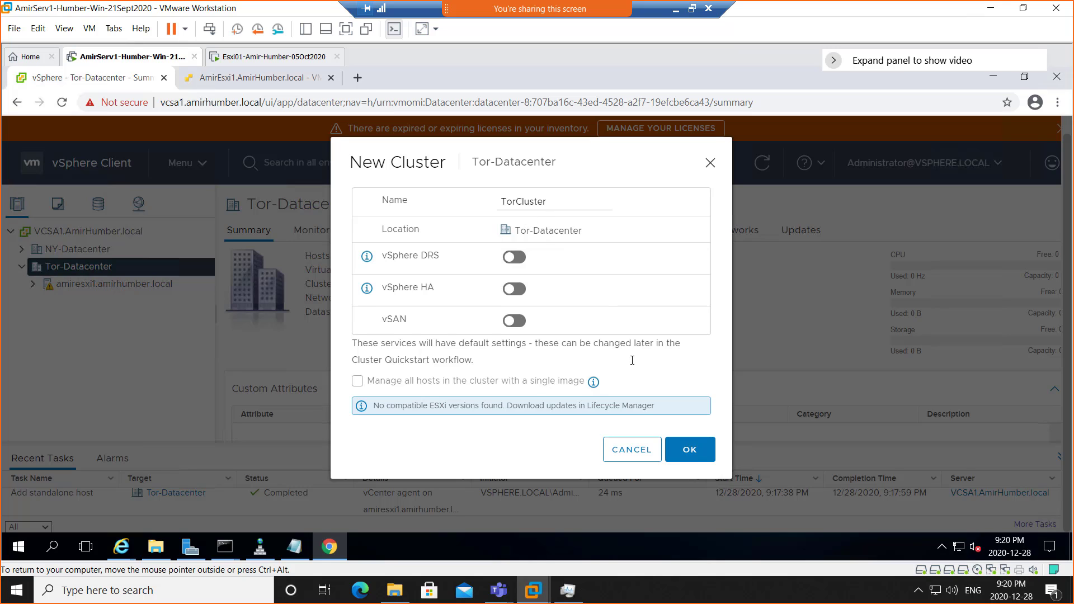
left_click(688, 456)
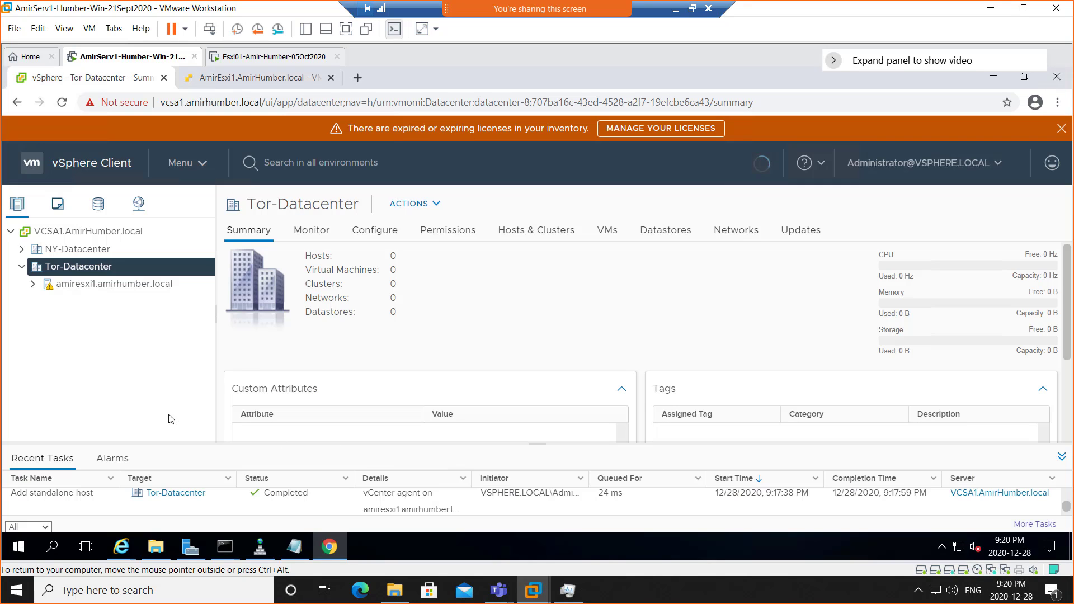
left_click(72, 286)
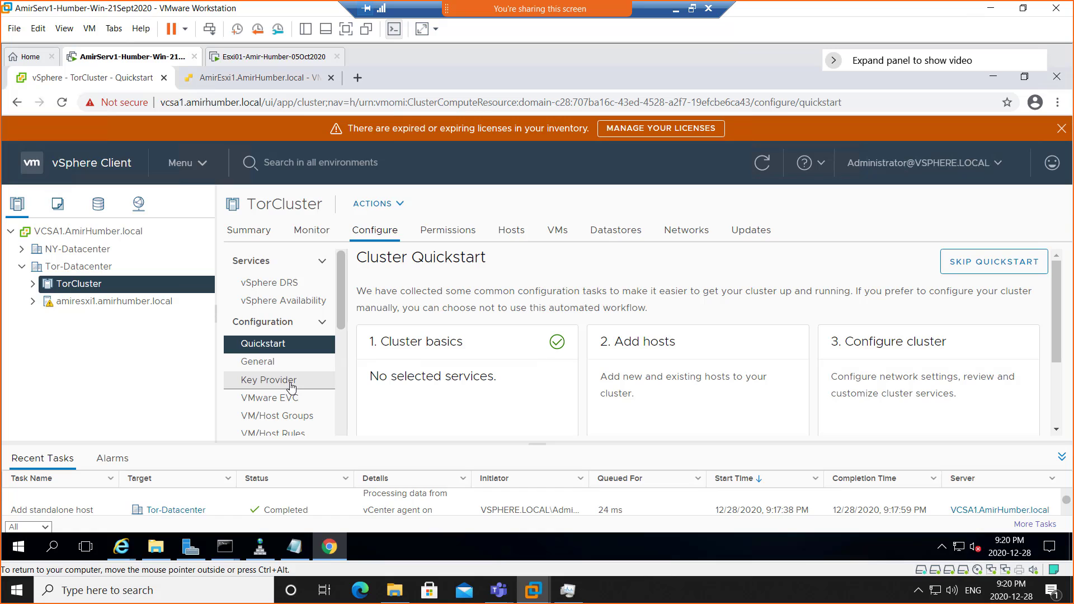
scroll(288, 378, "down", 2)
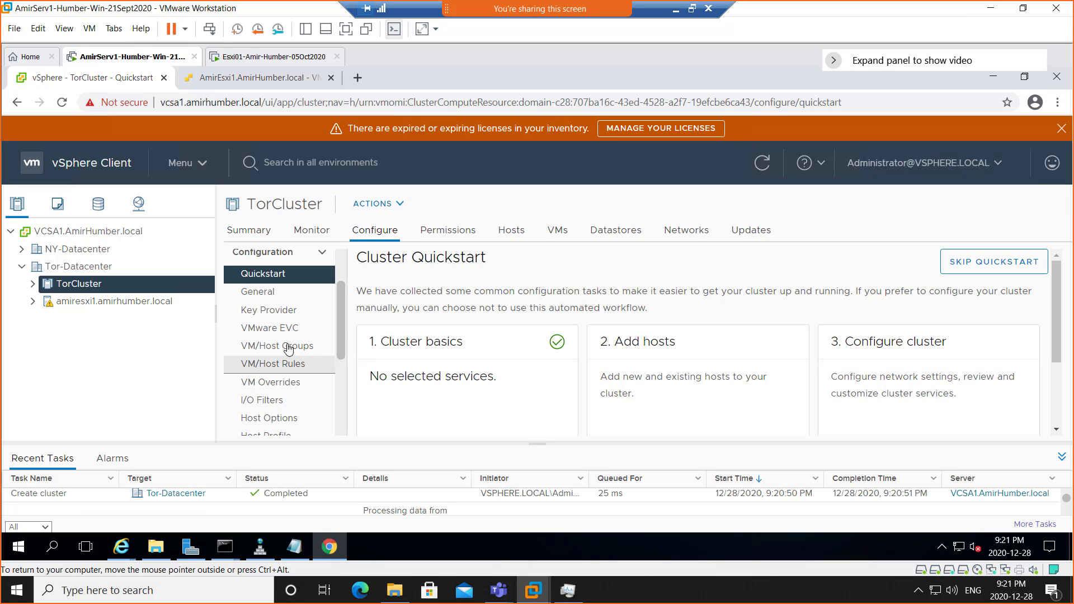
scroll(276, 390, "down", 3)
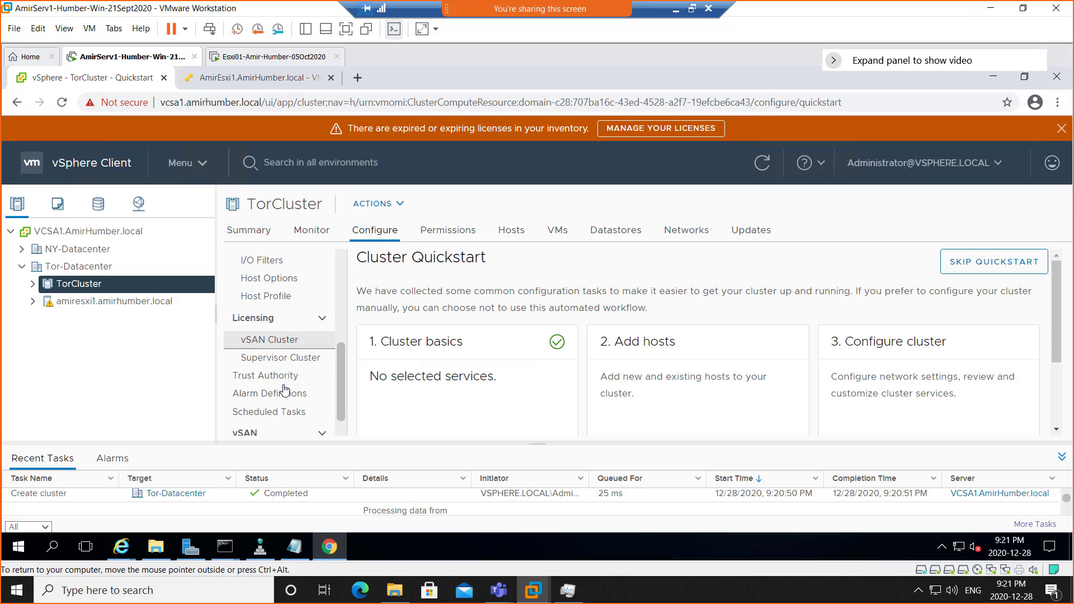
scroll(285, 388, "down", 1)
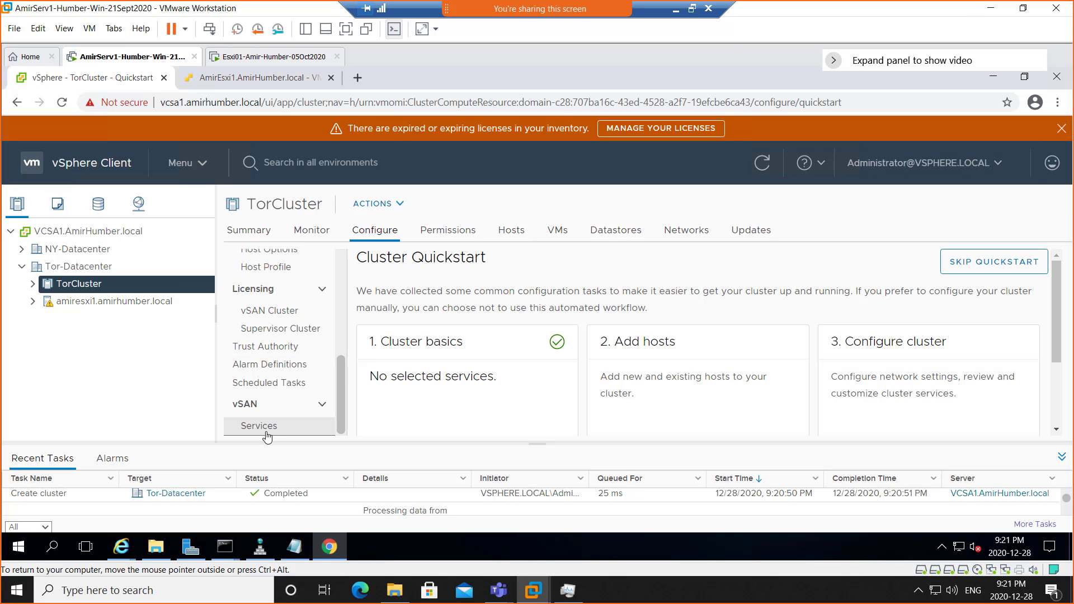
scroll(274, 394, "up", 5)
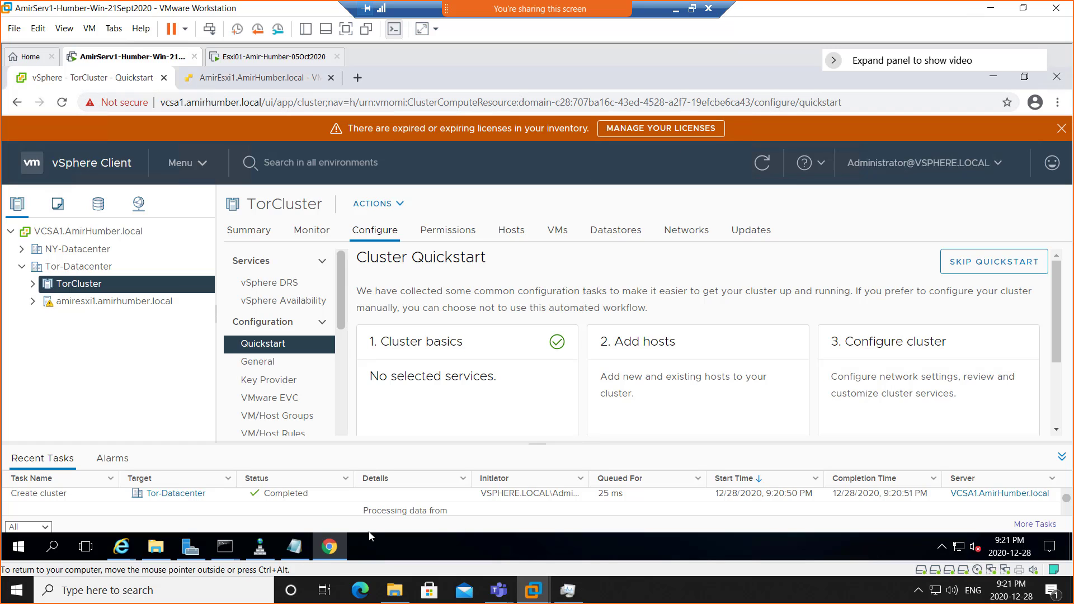
left_click(297, 548)
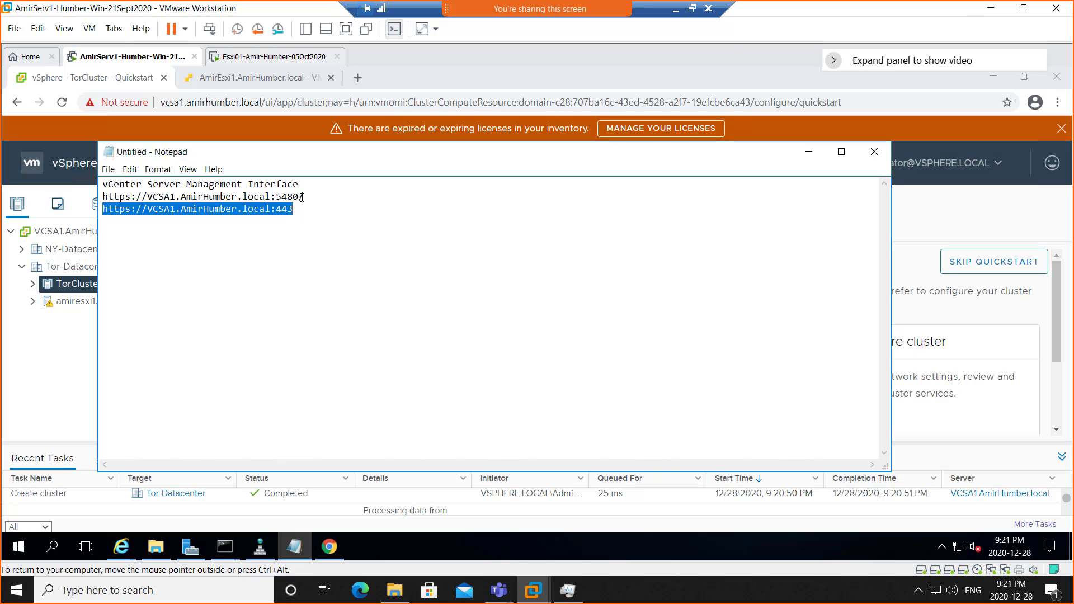
left_click_drag(304, 196, 92, 196)
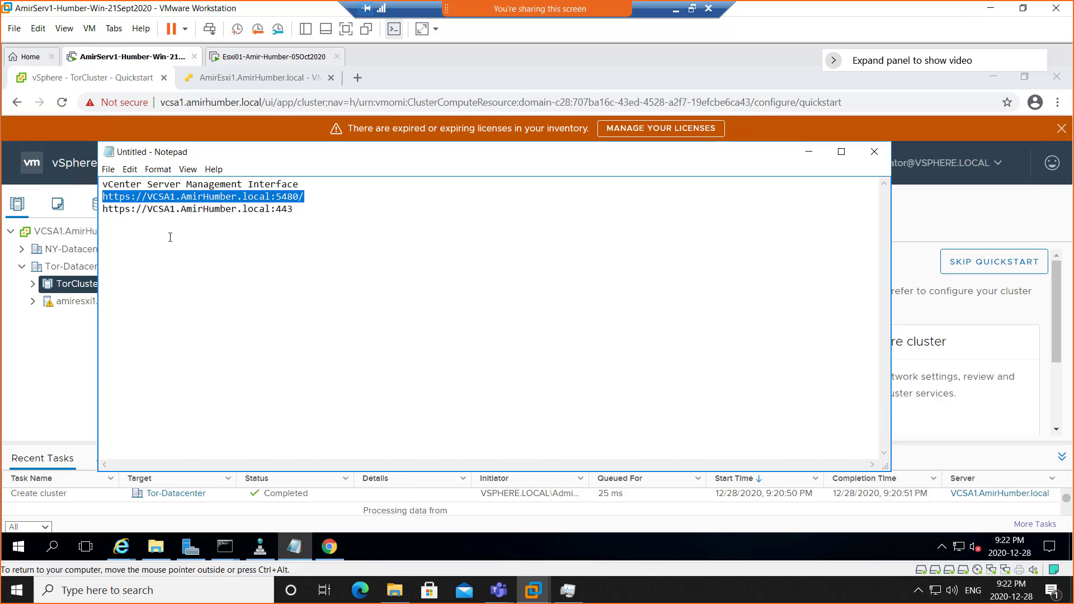
right_click(214, 197)
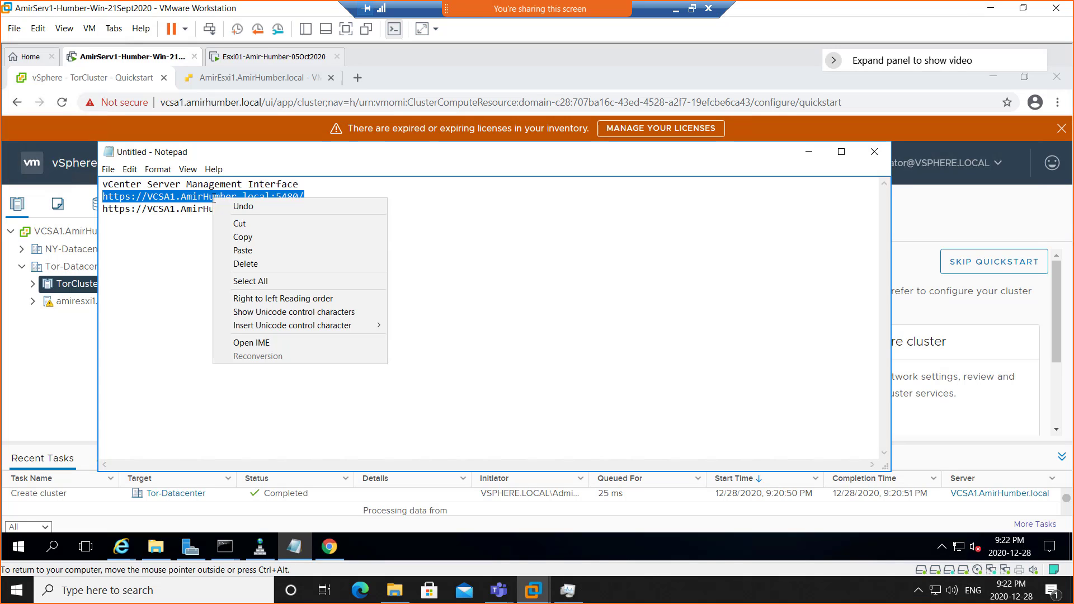
left_click(247, 237)
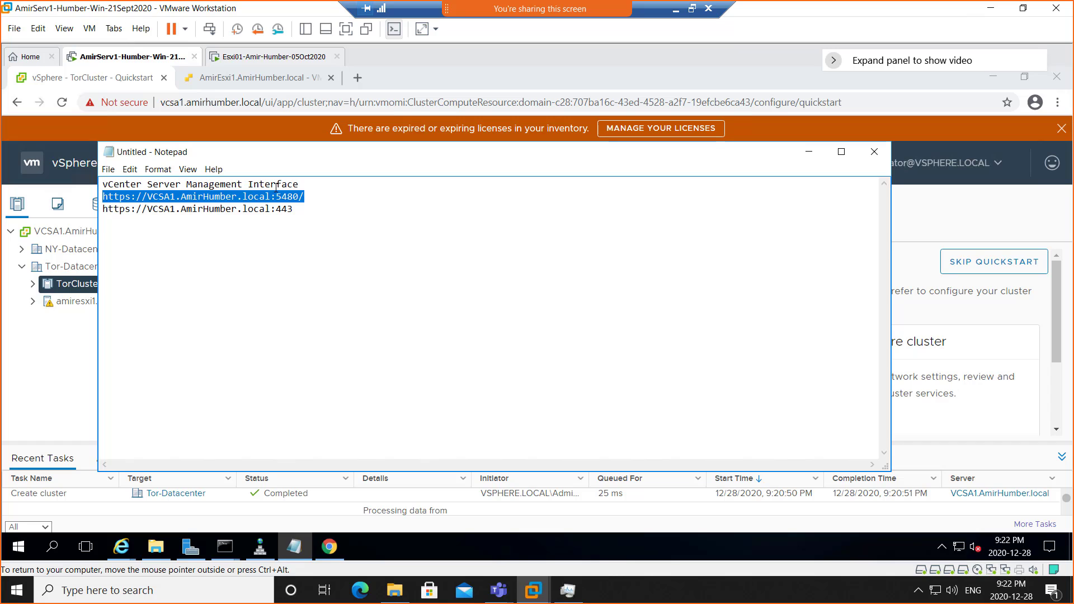
left_click(811, 155)
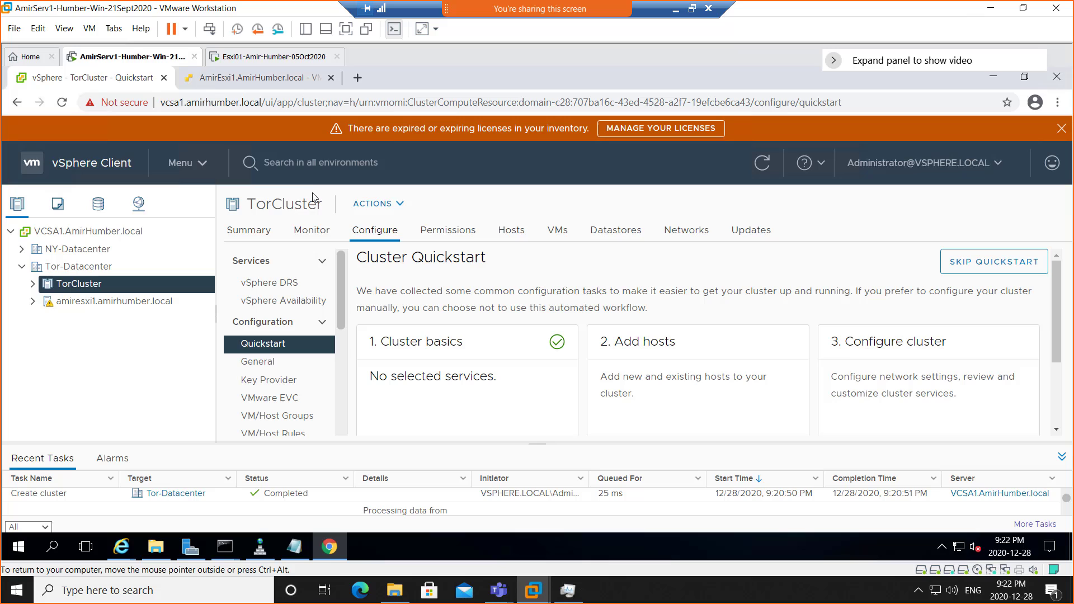
- Paste the :5480 URL into a new tab and log in to vCenter Server Management as root
left_click(358, 78)
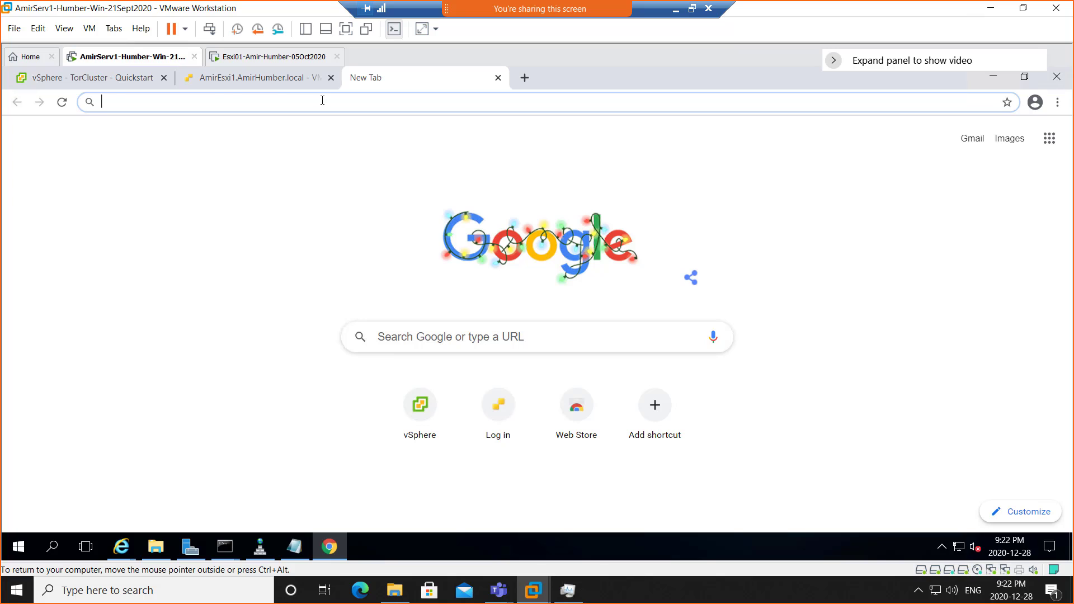
key("ctrl+v")
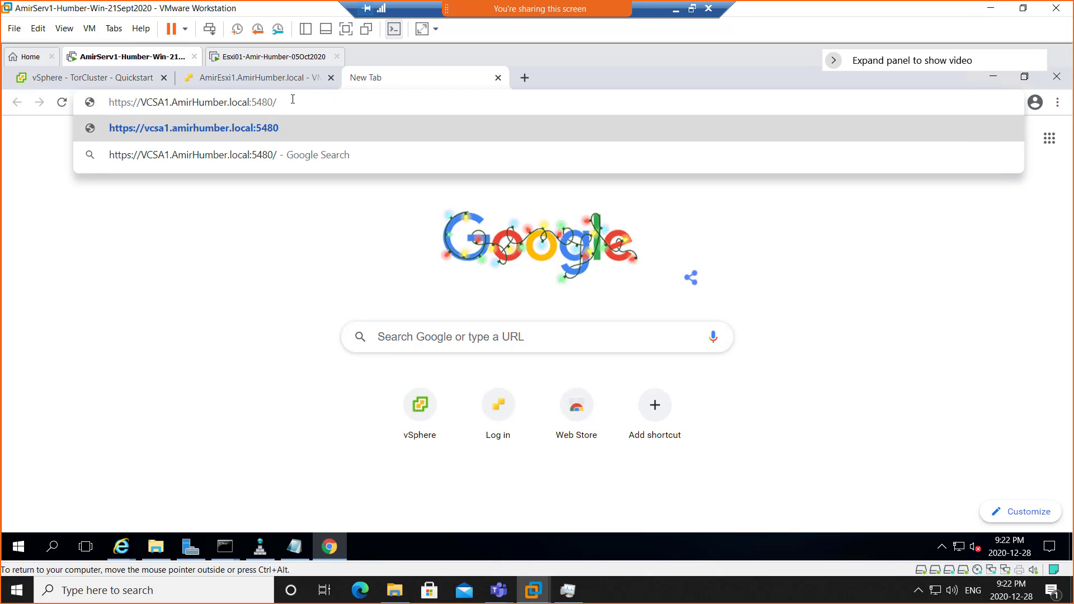
left_click_drag(276, 101, 254, 99)
key("Return")
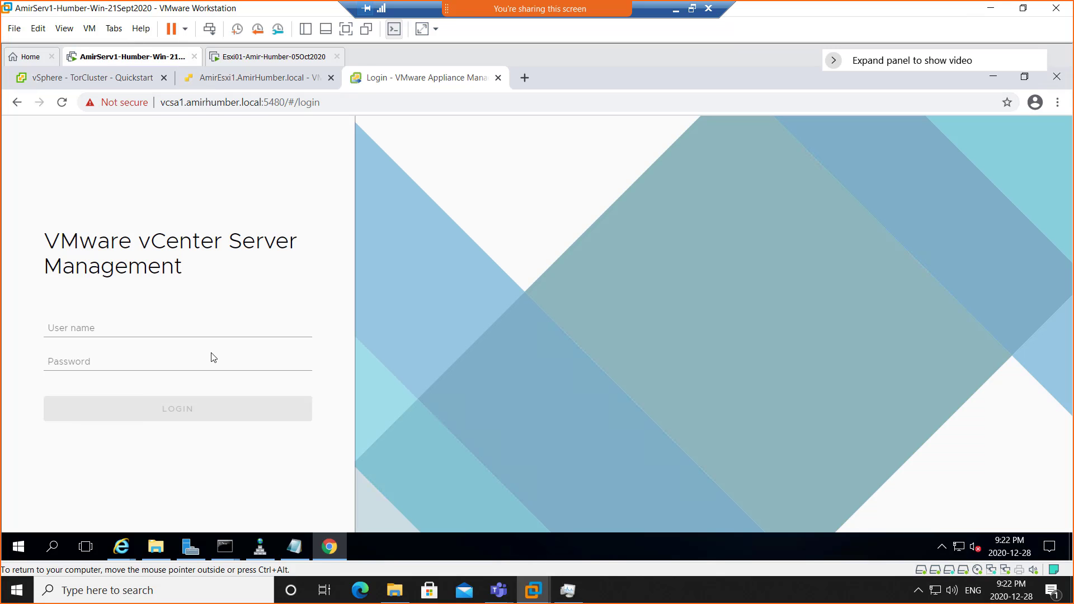
left_click(147, 327)
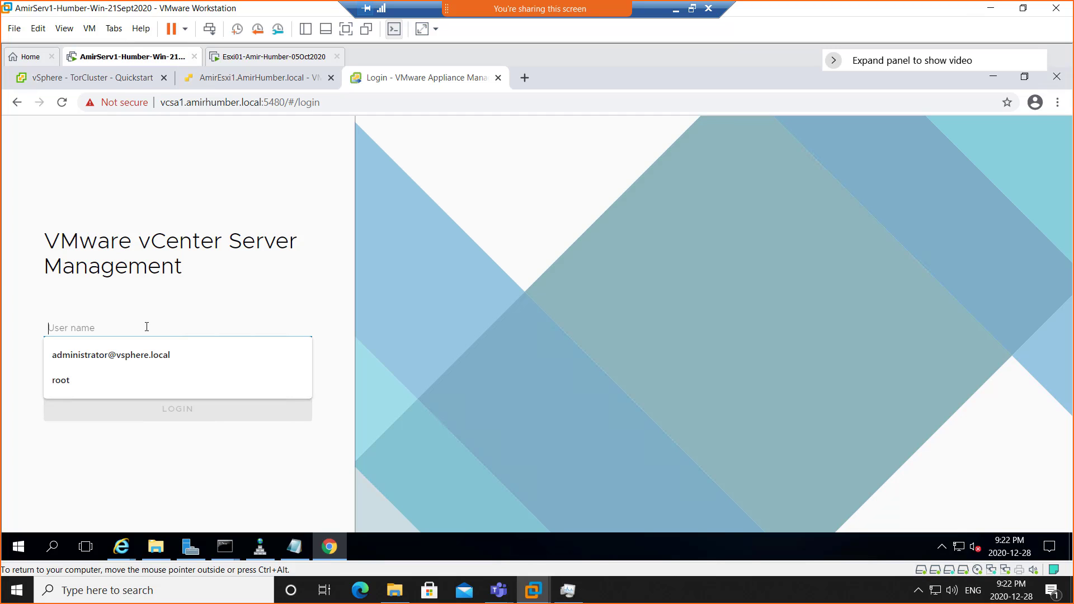
type("root")
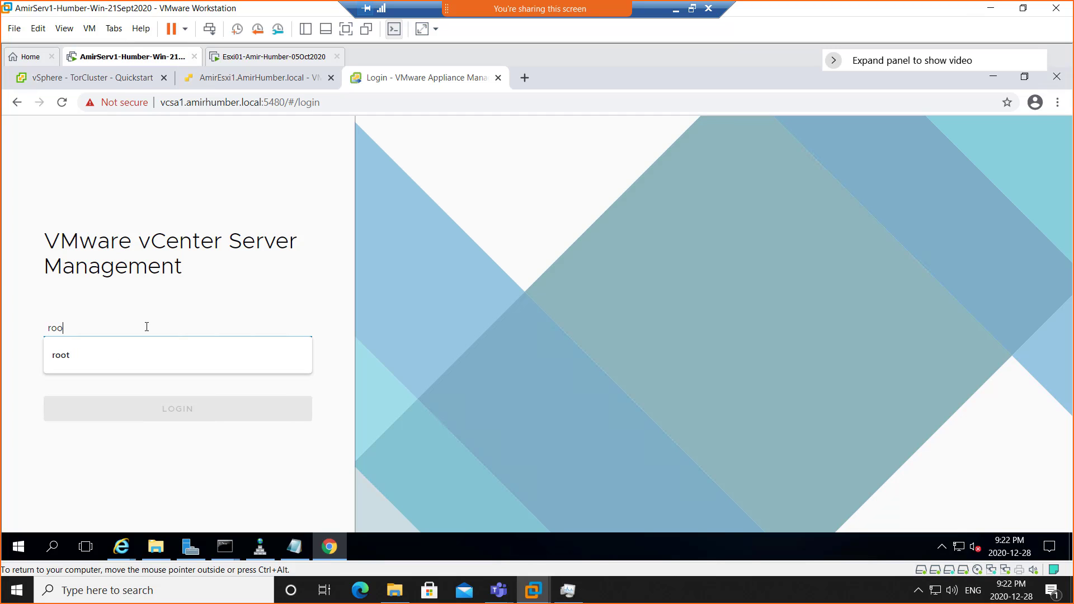
key("Tab")
type("••")
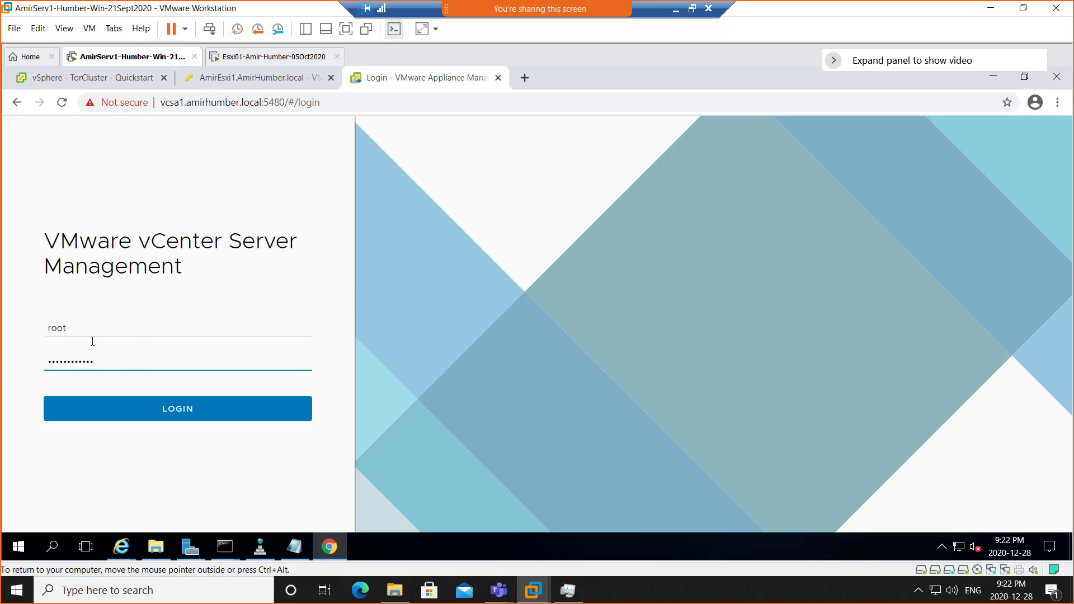
left_click(210, 421)
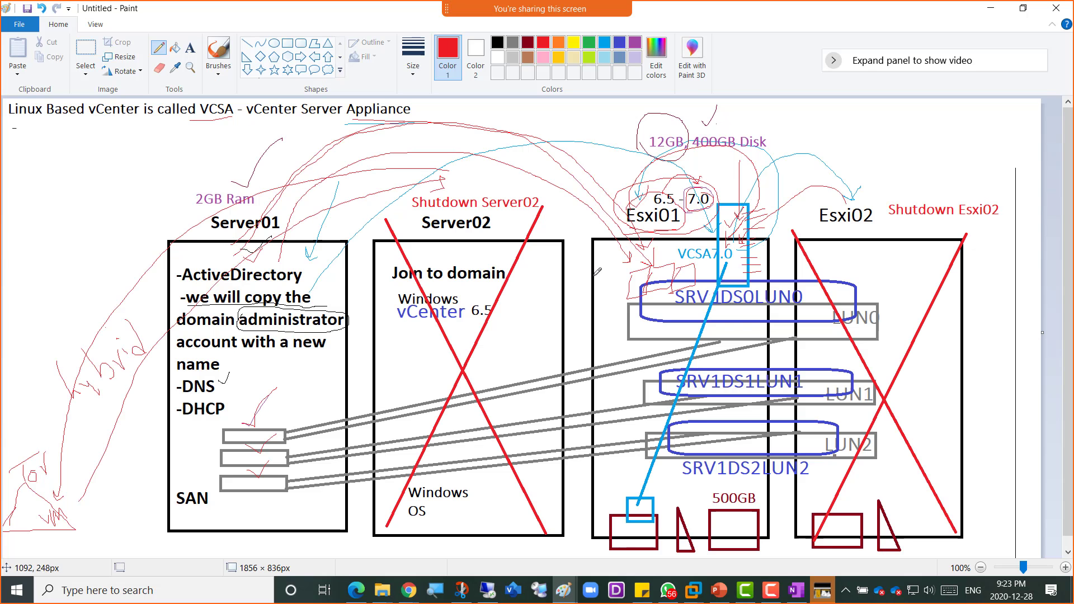
- In Paint, draw a red arrow pointing down at Esxi01's VCSA7.0 box, then return to VMware
left_click(682, 12)
mouse_move(776, 231)
left_mouse_down()
mouse_move(720, 202)
mouse_move(708, 273)
mouse_move(730, 200)
mouse_move(721, 249)
left_mouse_up()
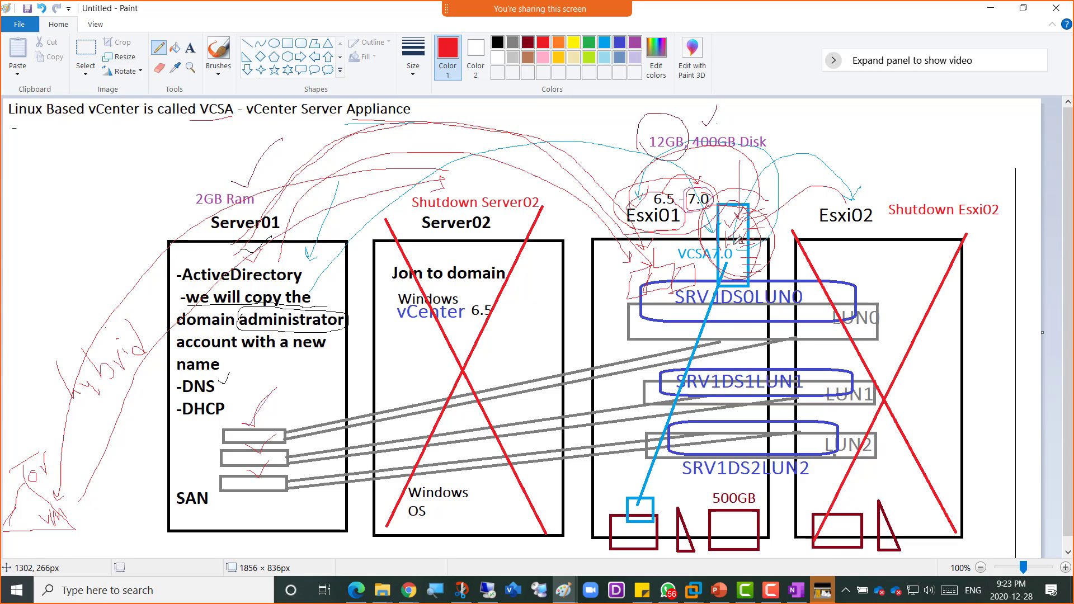
key("ctrl+z")
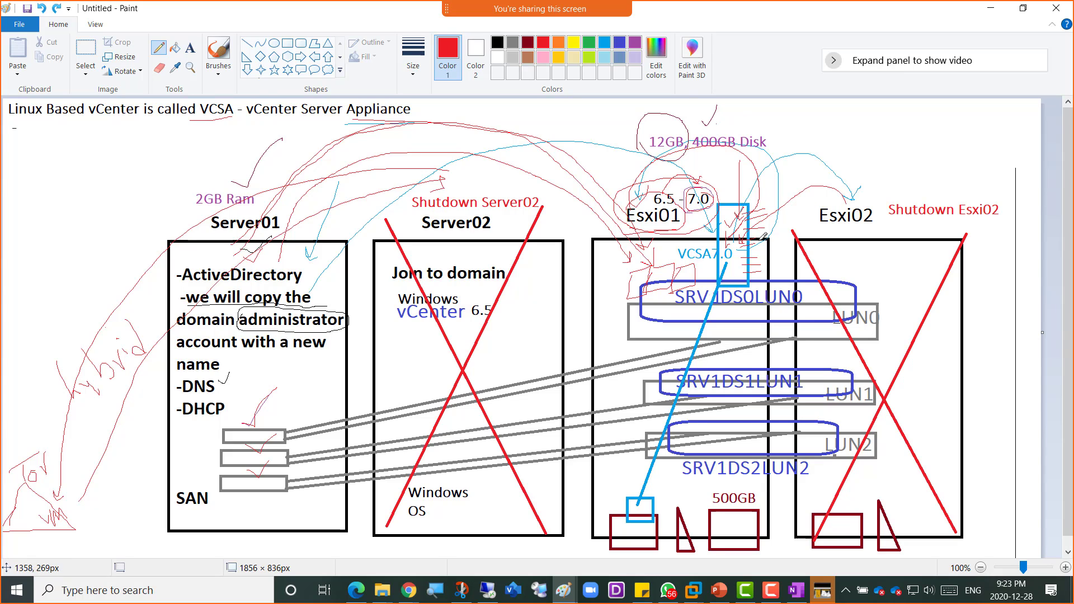
mouse_move(731, 175)
left_mouse_down()
mouse_move(738, 196)
mouse_move(727, 185)
mouse_move(749, 190)
left_mouse_up()
key("alt+Tab")
left_click(380, 227)
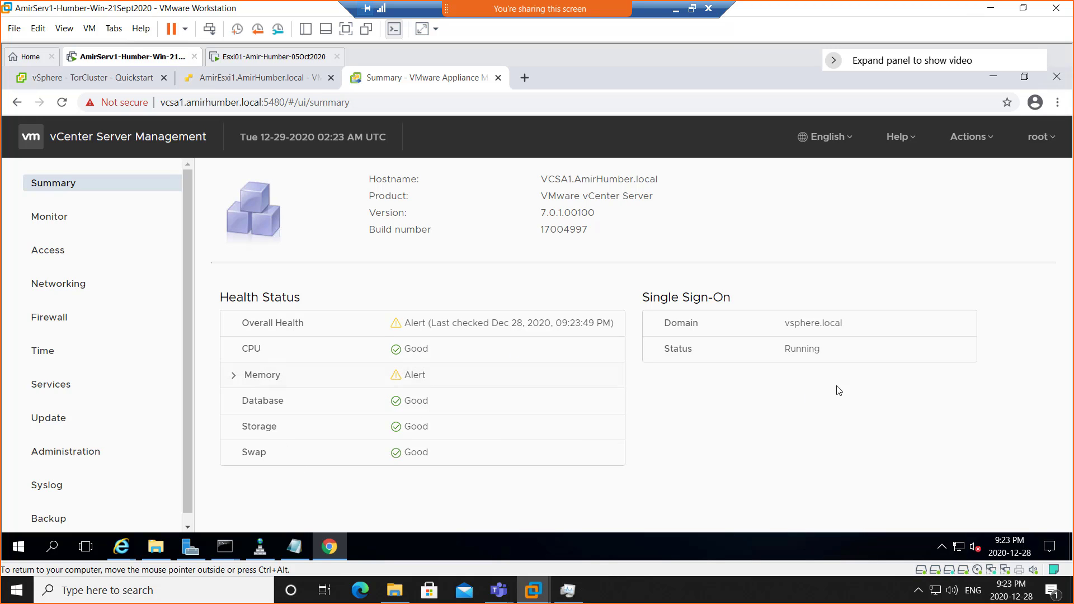
- Review the SSO running status and memory health alert, then show last-hour CPU and Memory charts
left_click_drag(814, 349, 767, 337)
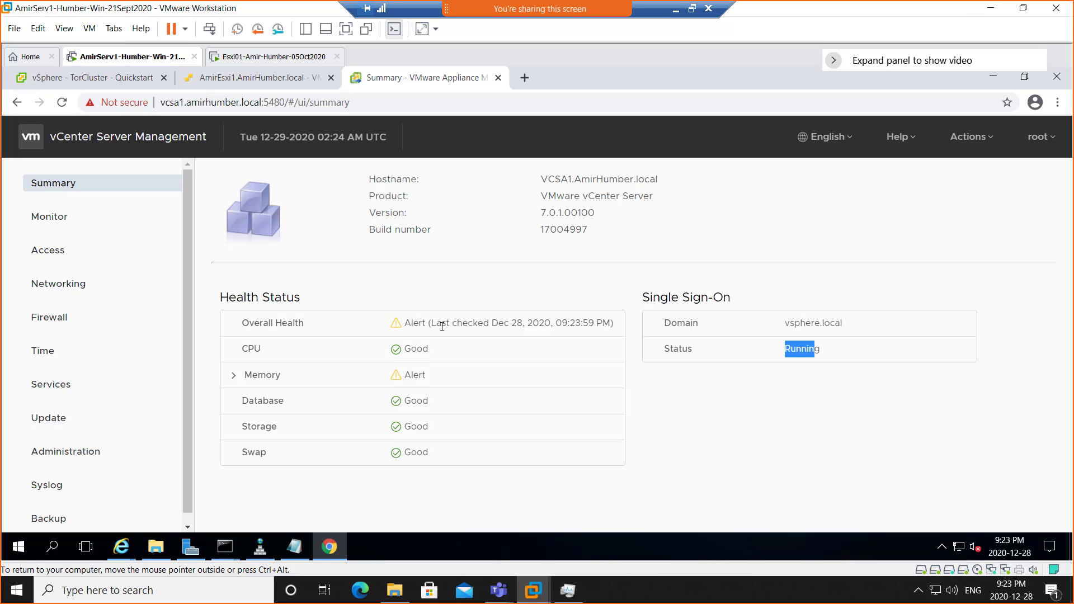
left_click(399, 329)
left_click(235, 376)
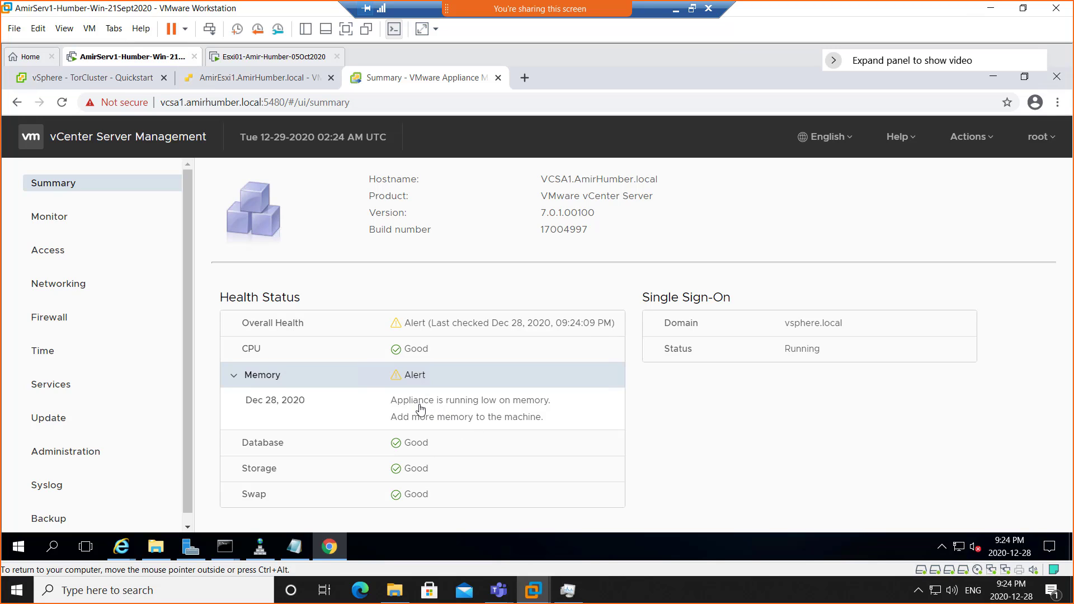
left_click(52, 225)
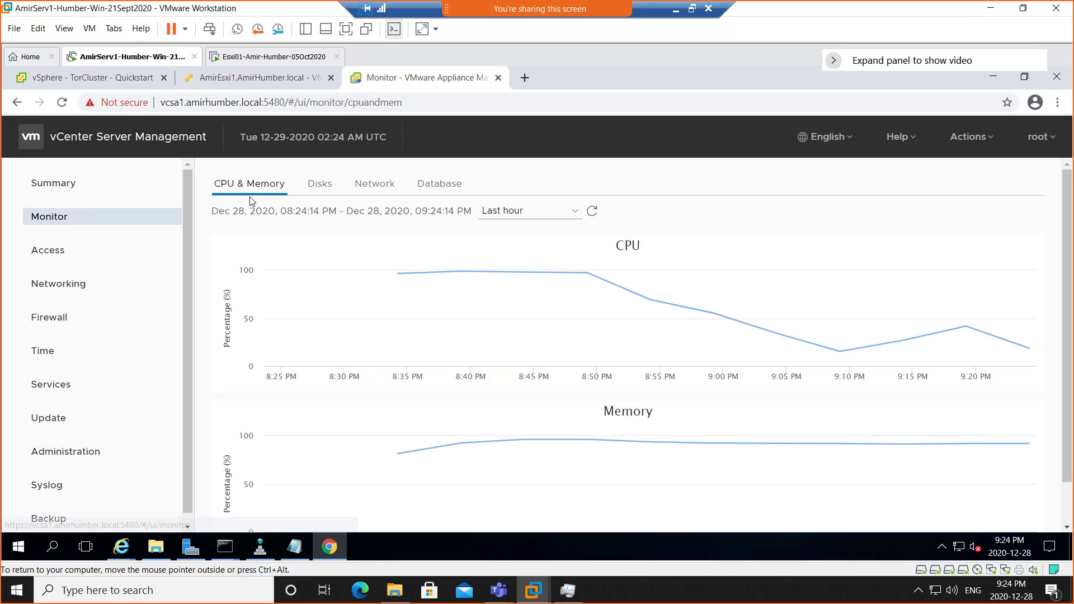
- Review the Disks, Network and Database monitor tabs, then display the appliance Access Settings page
left_click(318, 185)
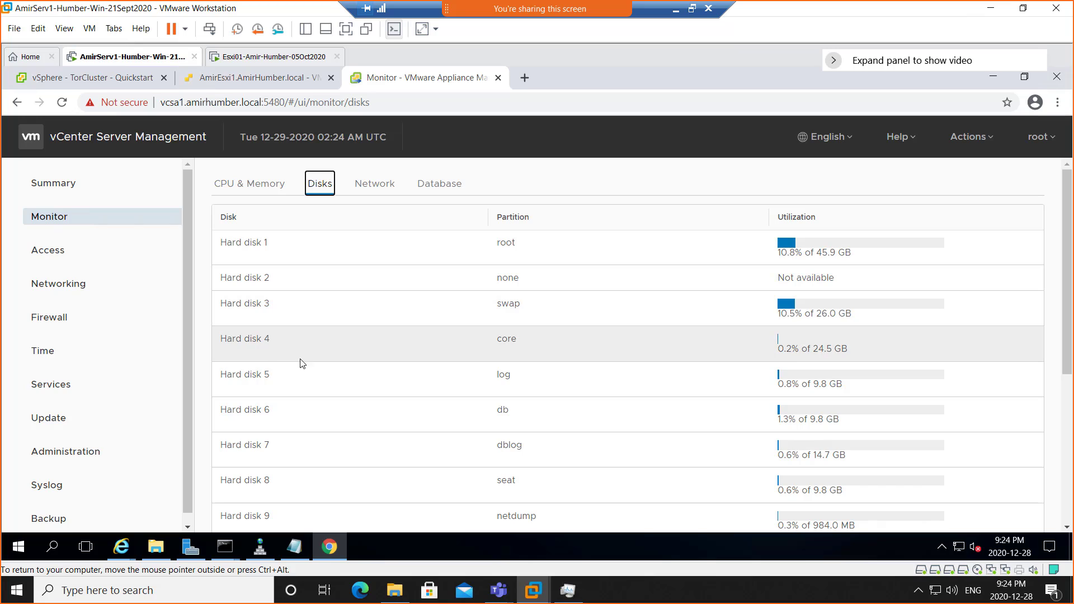
scroll(300, 383, "down", 5)
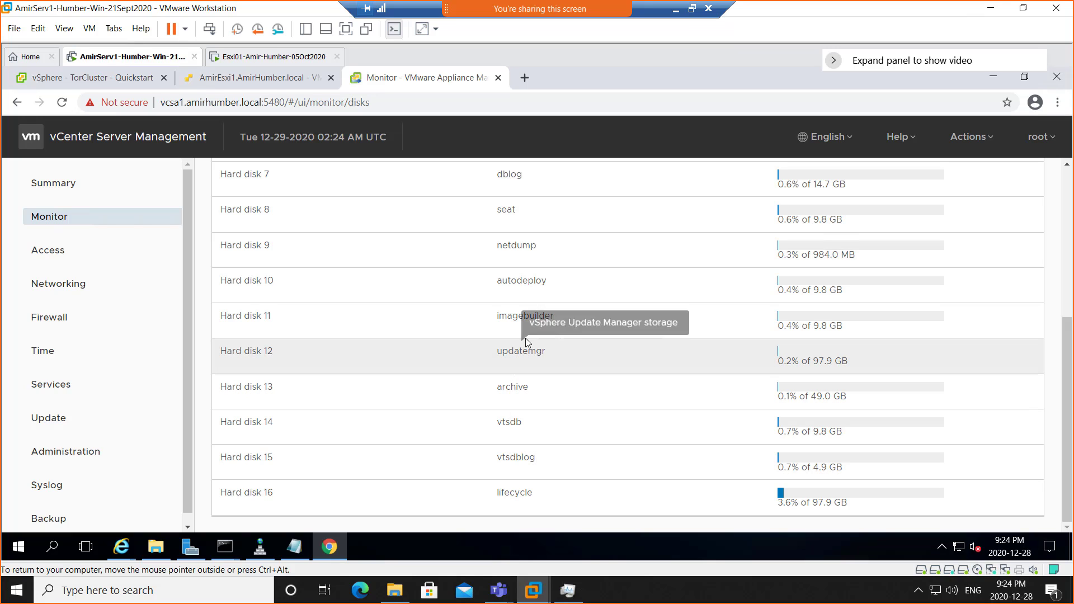
scroll(532, 297, "up", 5)
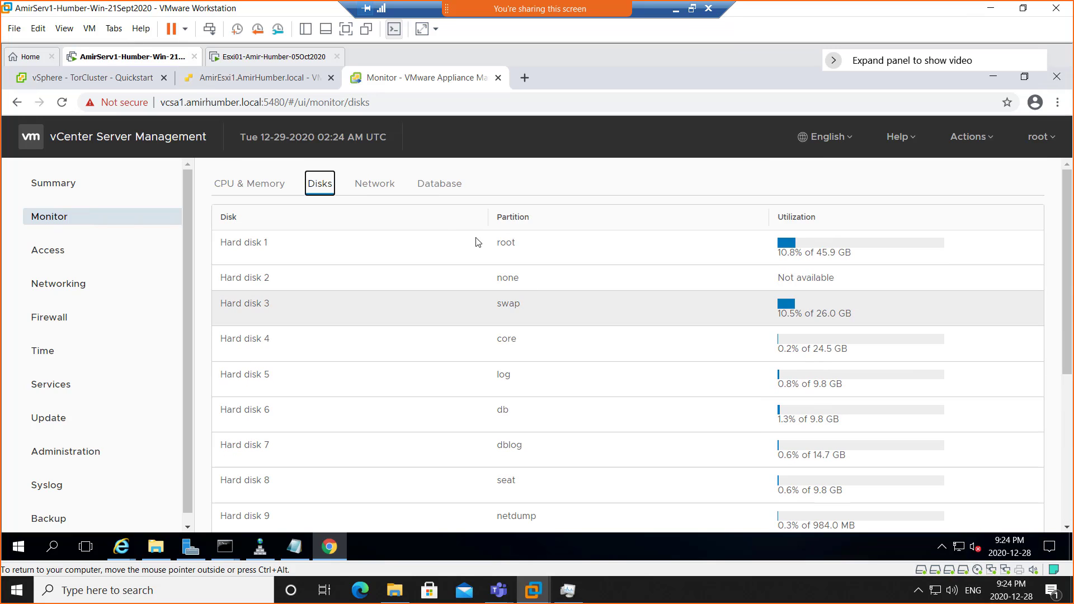
left_click(379, 189)
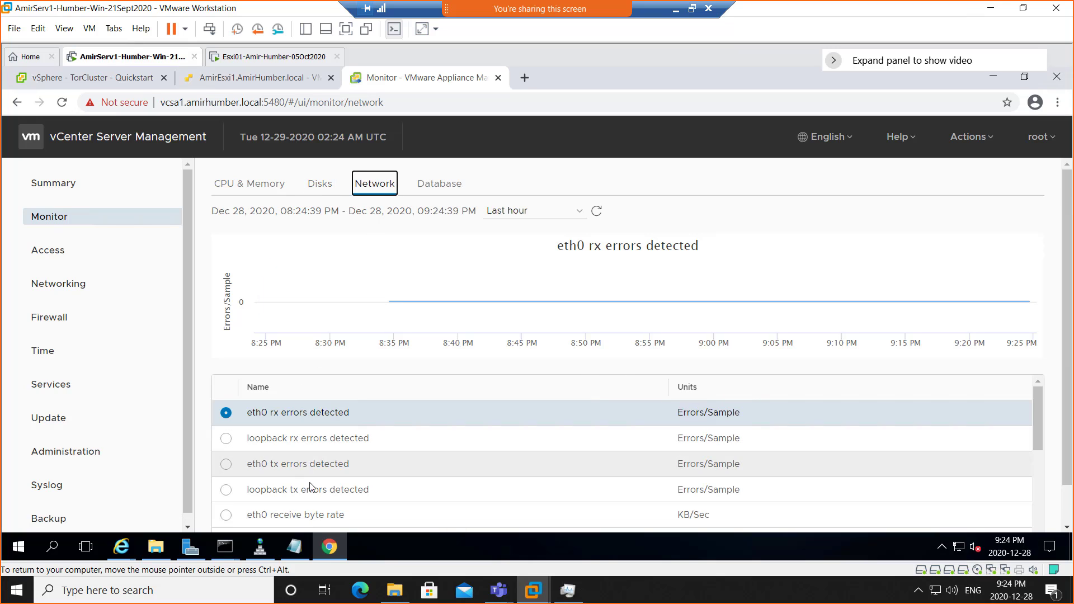
scroll(332, 474, "down", 3)
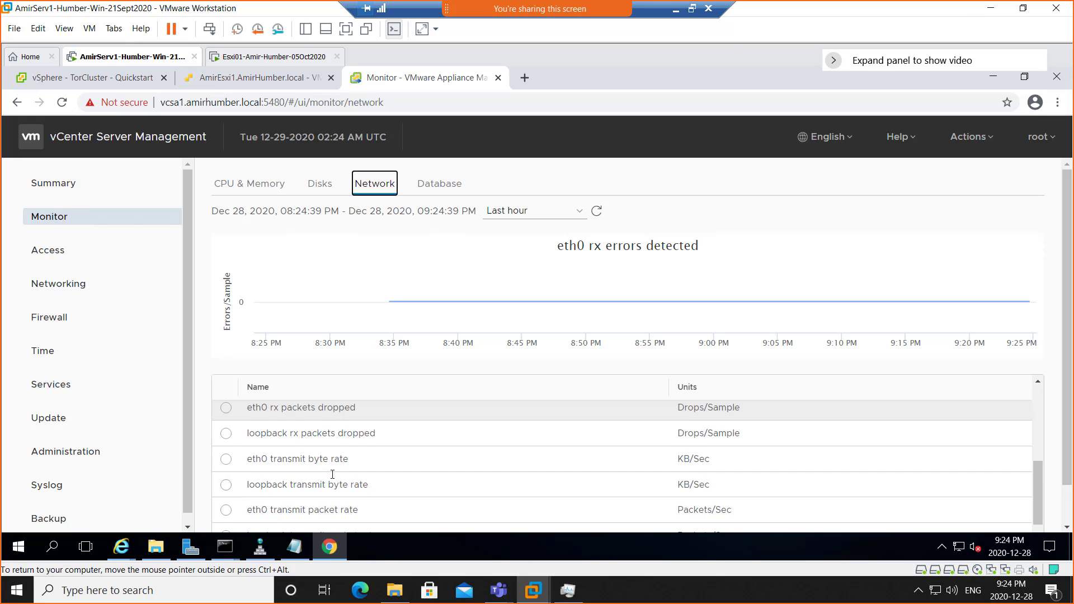
scroll(333, 475, "down", 1)
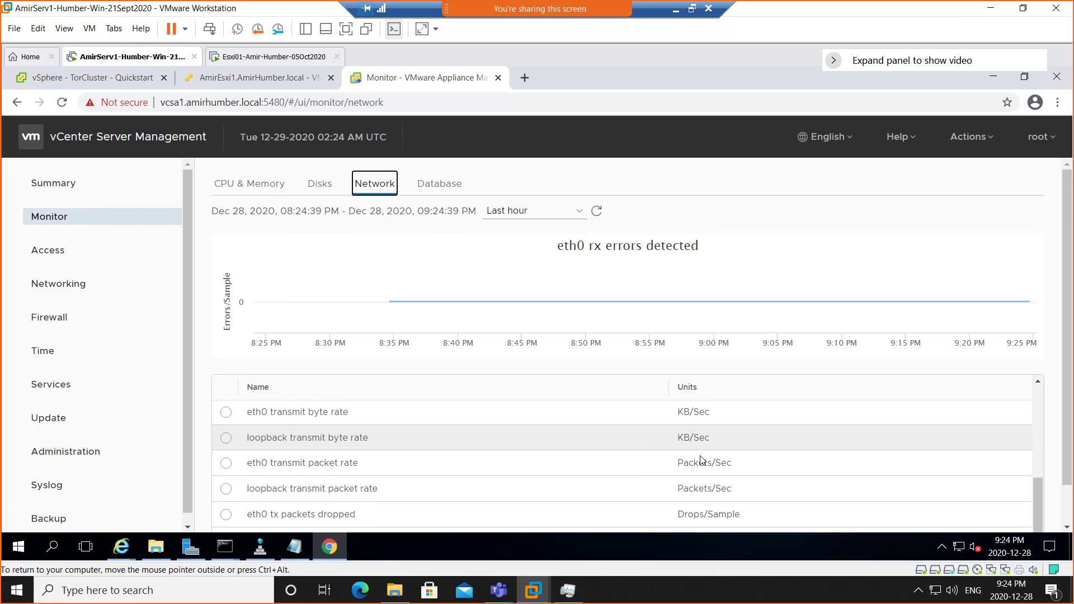
scroll(700, 459, "down", 1)
scroll(441, 419, "up", 1)
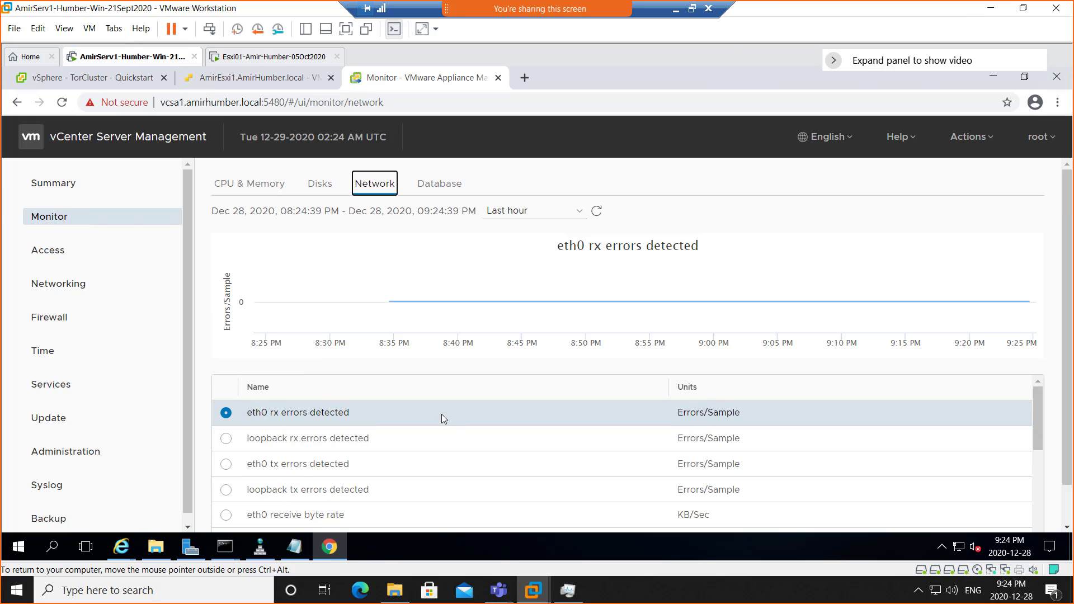
left_click(430, 189)
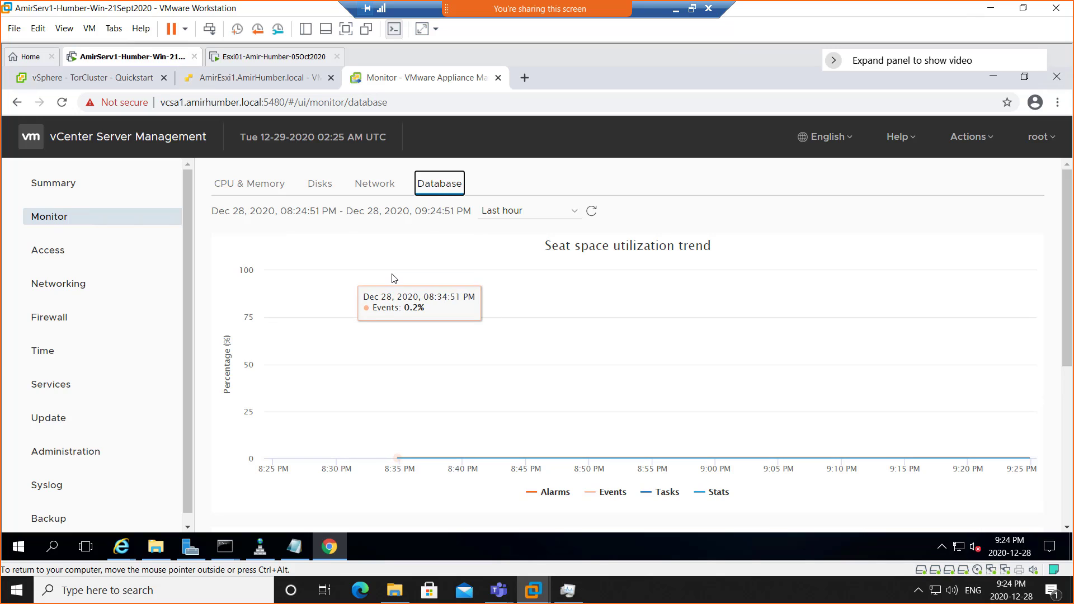
left_click(59, 254)
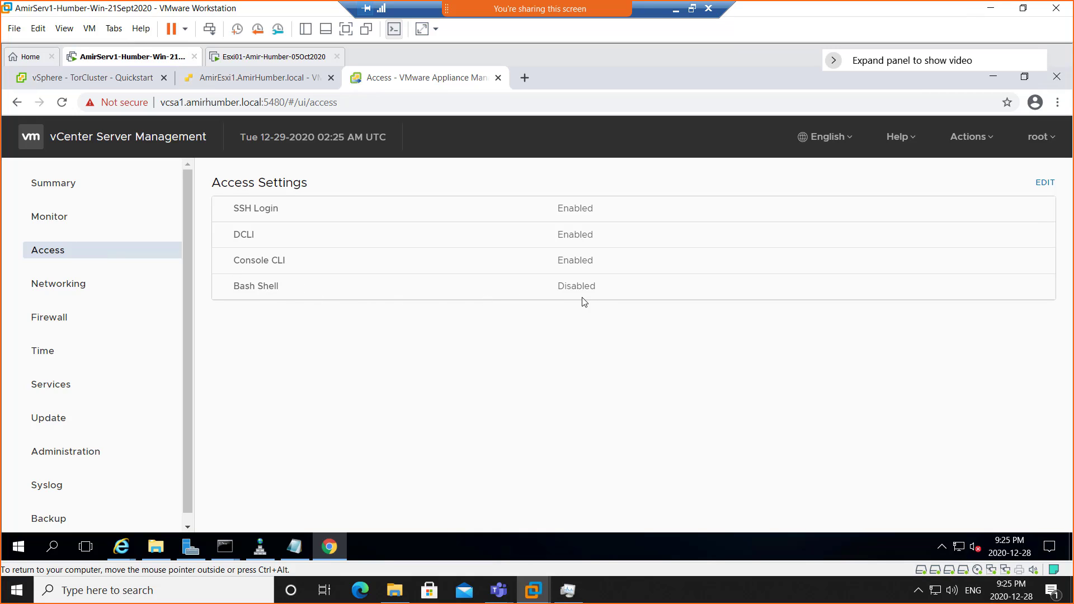
- Review the Networking, Firewall and Time settings pages, then list the appliance services and their states
left_click(49, 286)
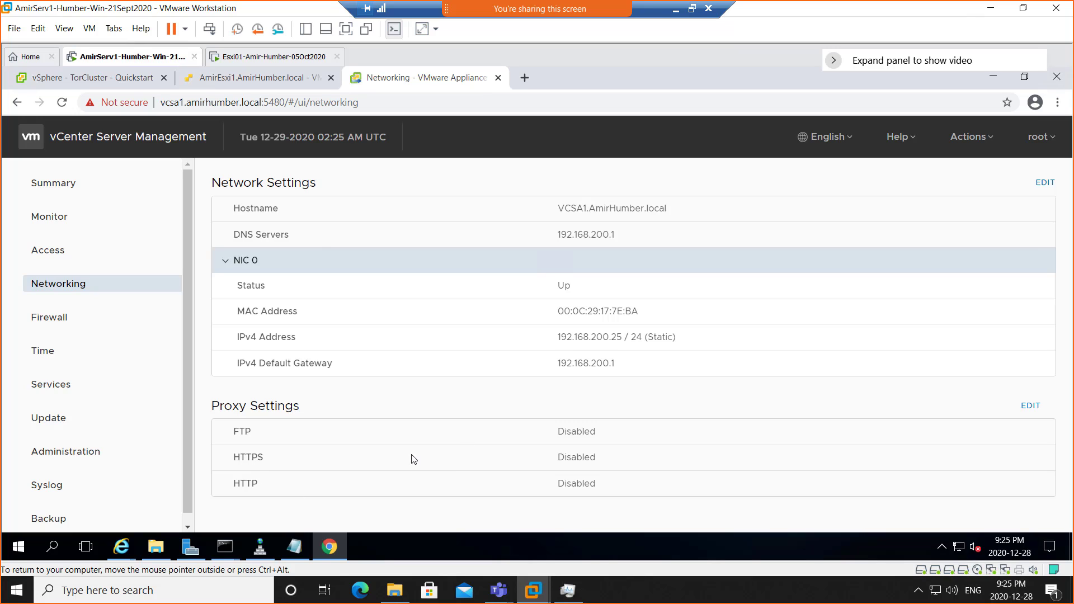
left_click(45, 324)
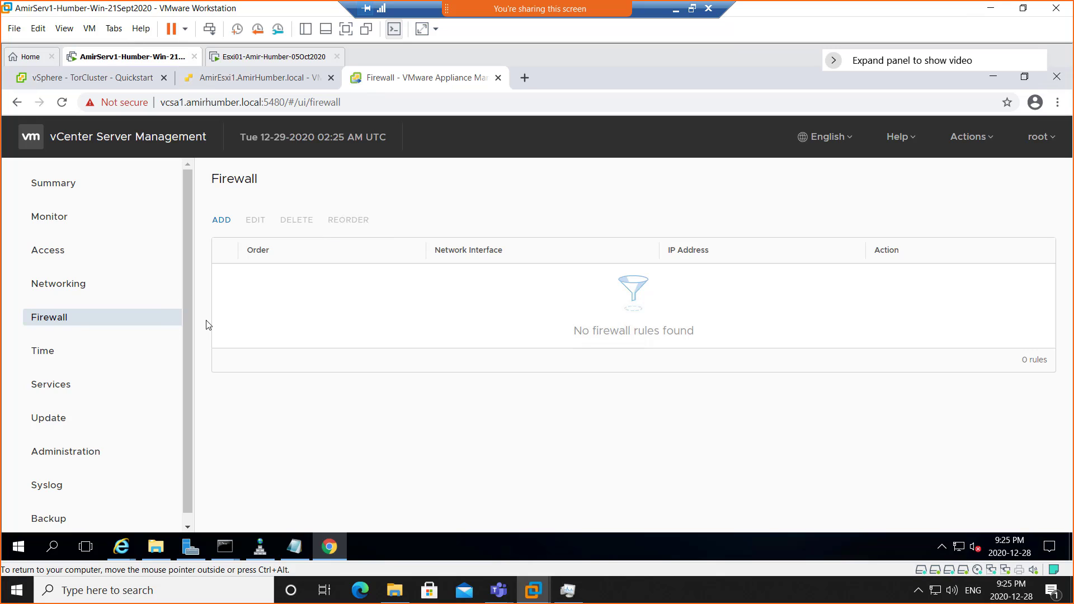
left_click(46, 361)
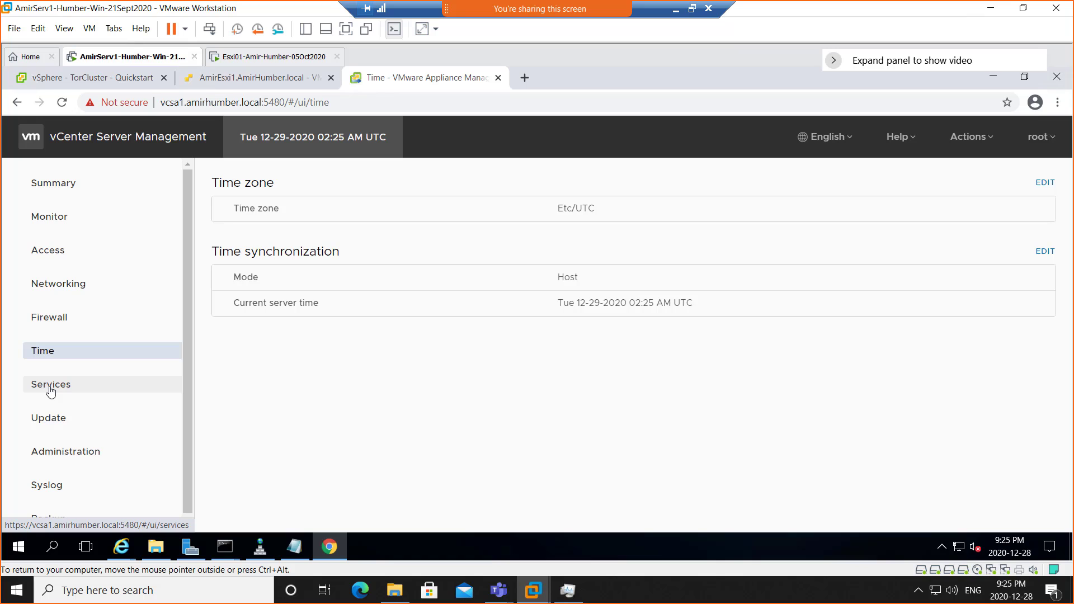
left_click(50, 389)
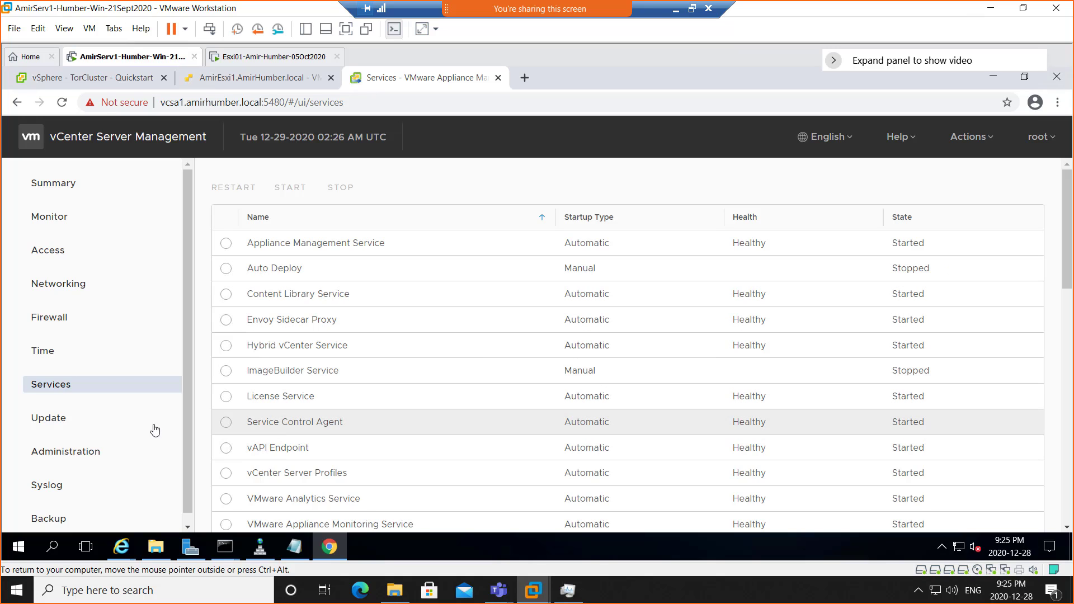
- Check available updates and the 90-day password validity on the Administration page
left_click(49, 426)
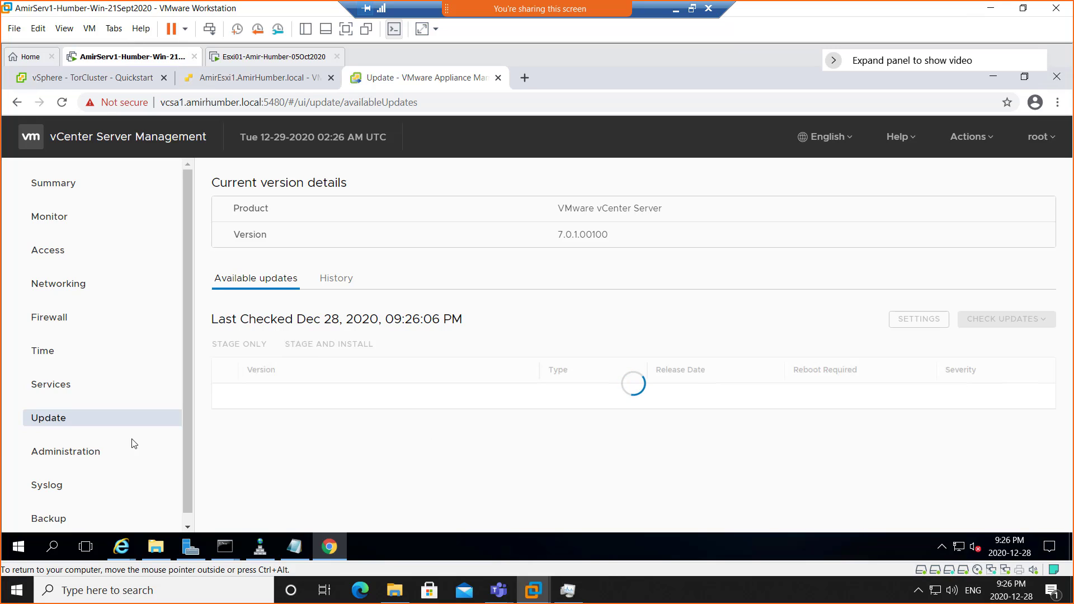
left_click(43, 456)
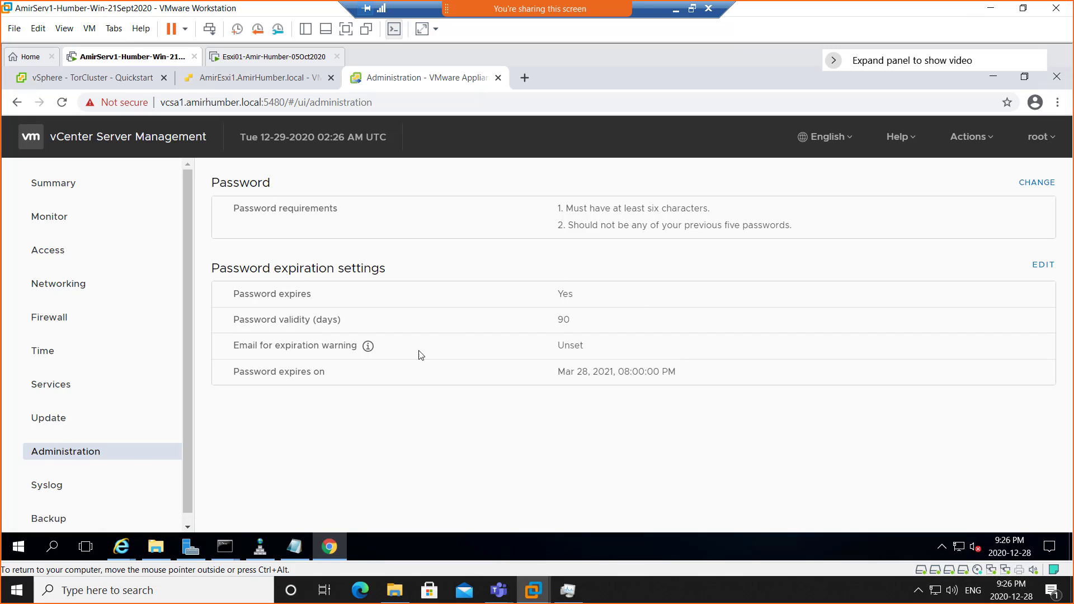
double_click(564, 319)
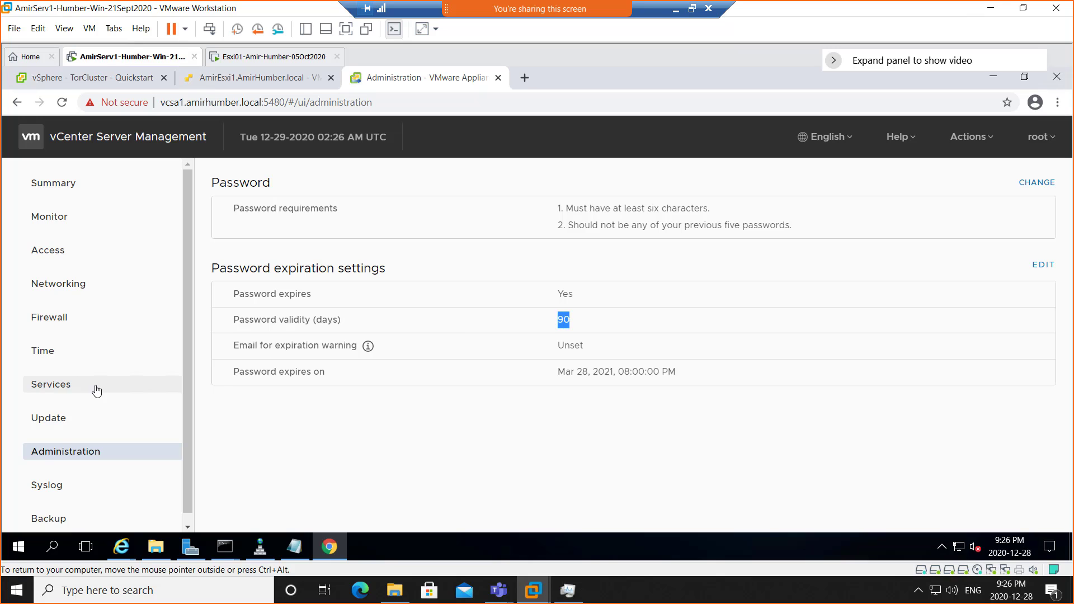
- Review the syslog forwarding configuration, then show the Backup page
left_click(66, 482)
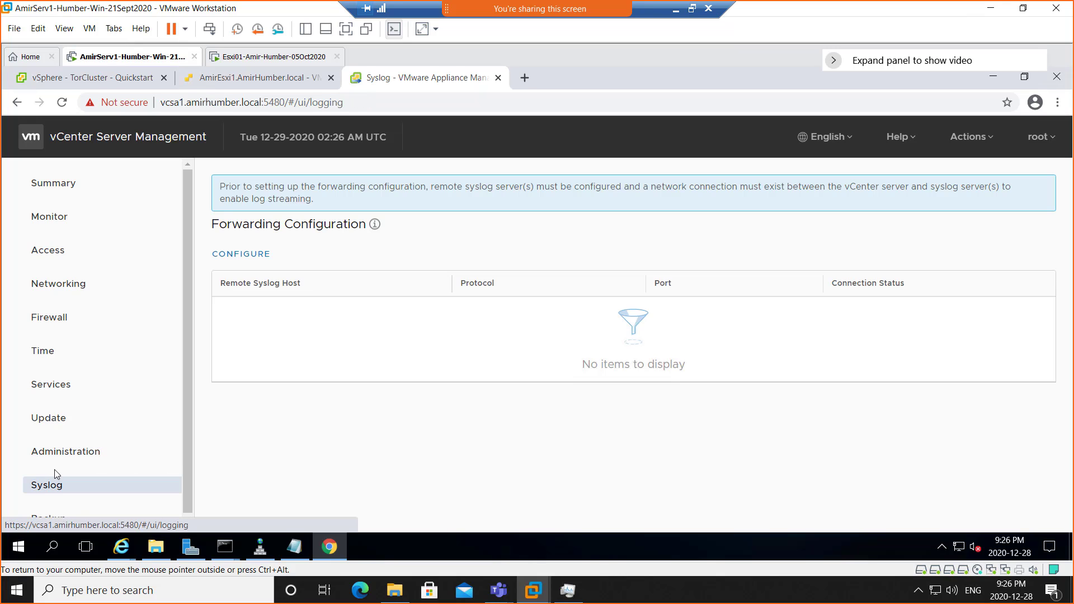
scroll(63, 465, "down", 1)
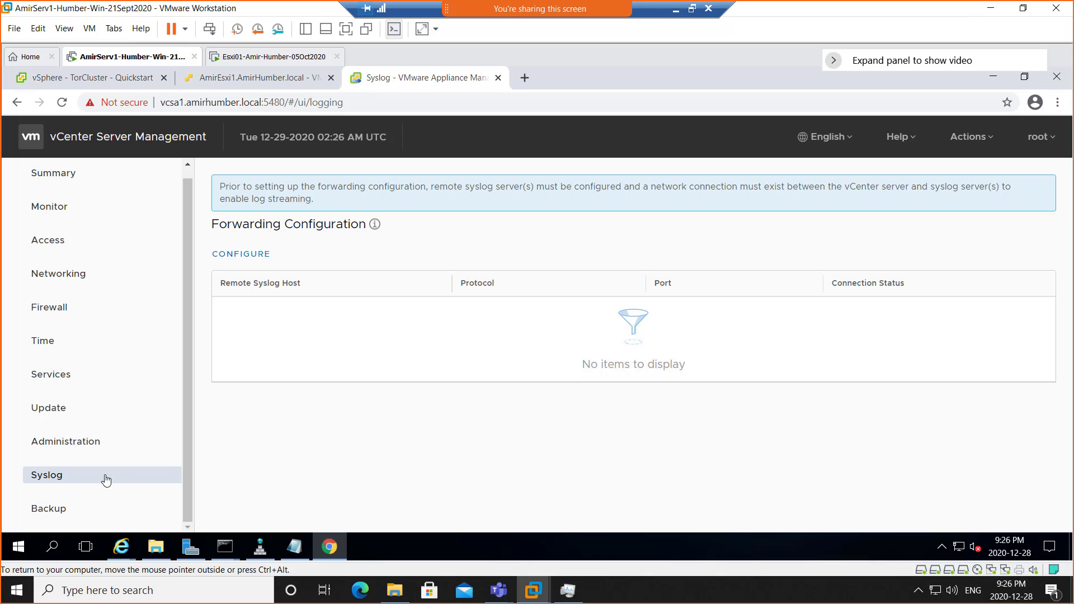
left_click(49, 509)
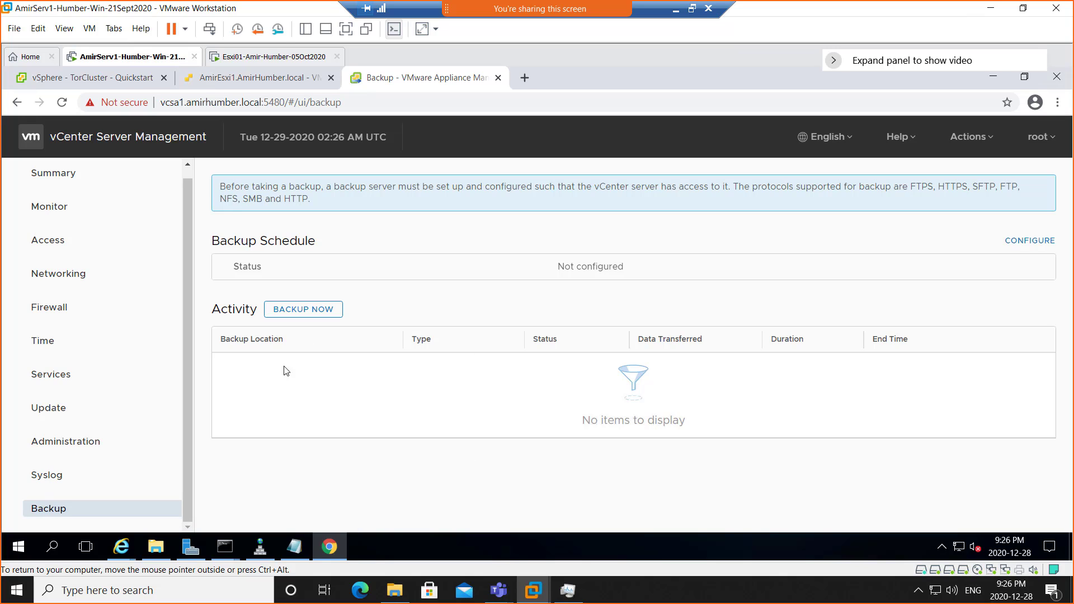
- Highlight NFS, SMB and FTPS, HTTPS, SFTP in the backup notice, then return to the Backup tab
double_click(228, 199)
left_click_drag(244, 200, 219, 202)
left_click_drag(910, 187, 997, 190)
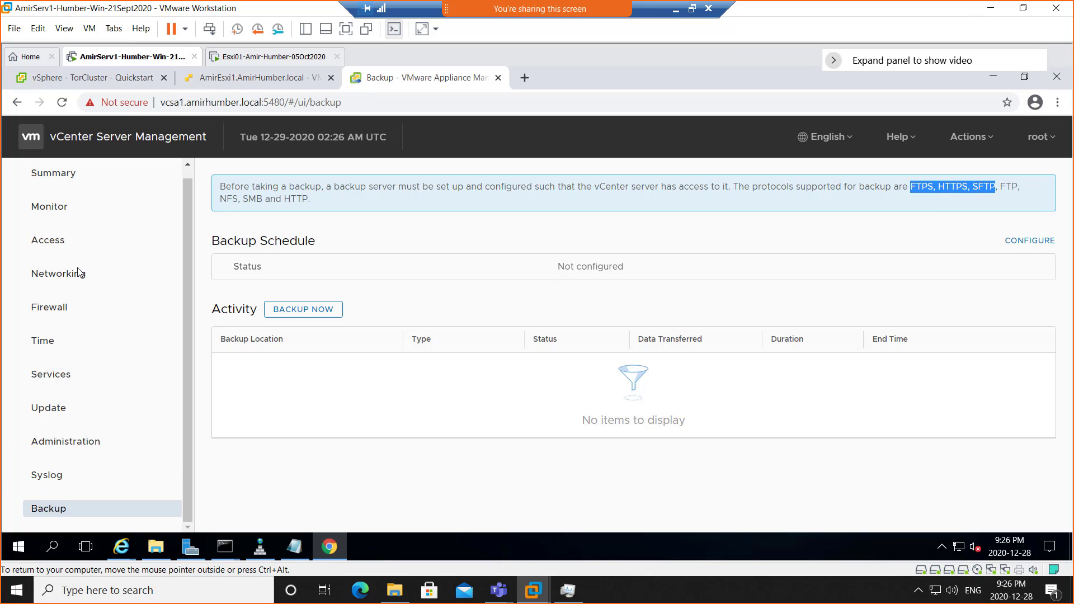
scroll(57, 353, "up", 1)
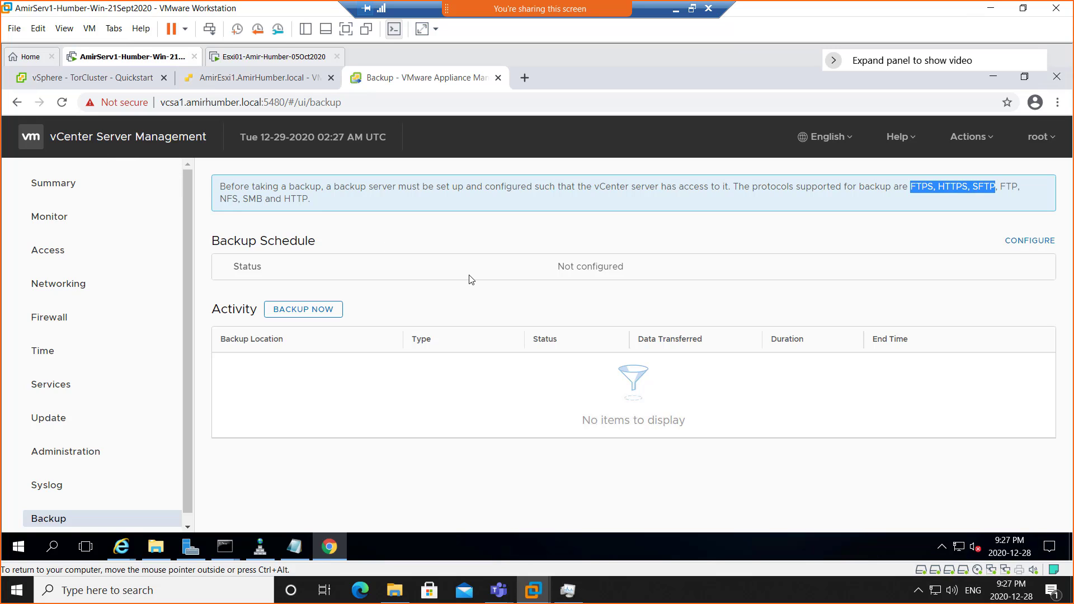
left_click(264, 81)
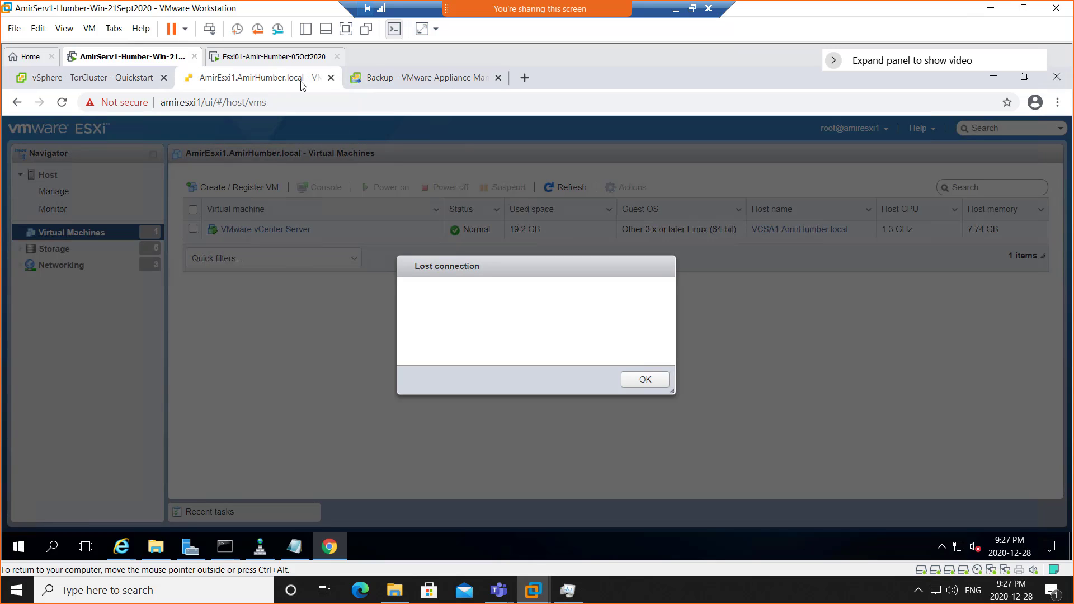
left_click(407, 80)
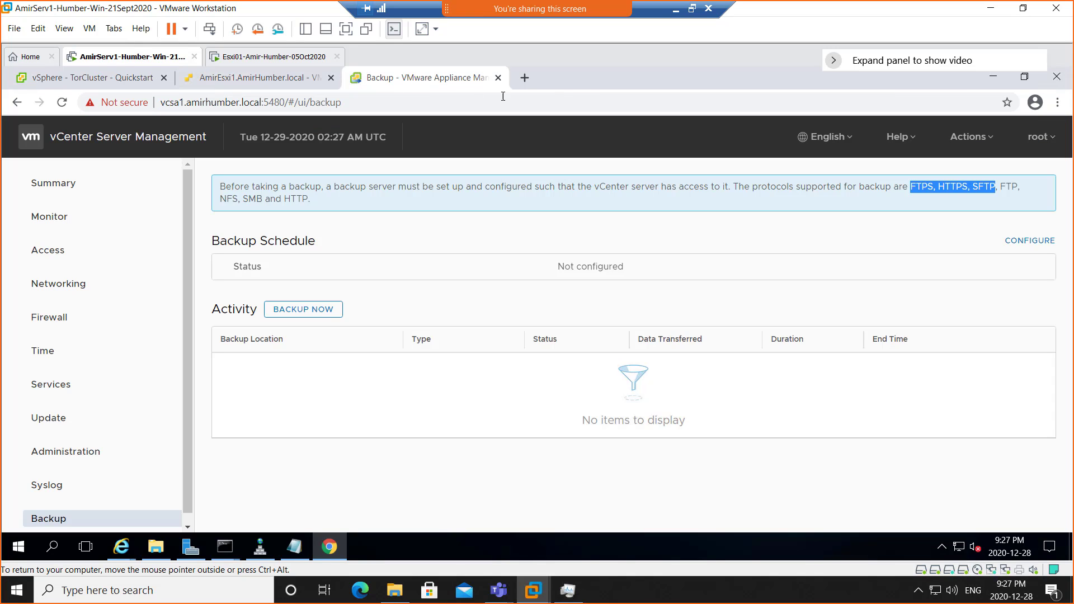
- Minimize the virtual machine and bring the Chrome browser window forward
left_click(675, 9)
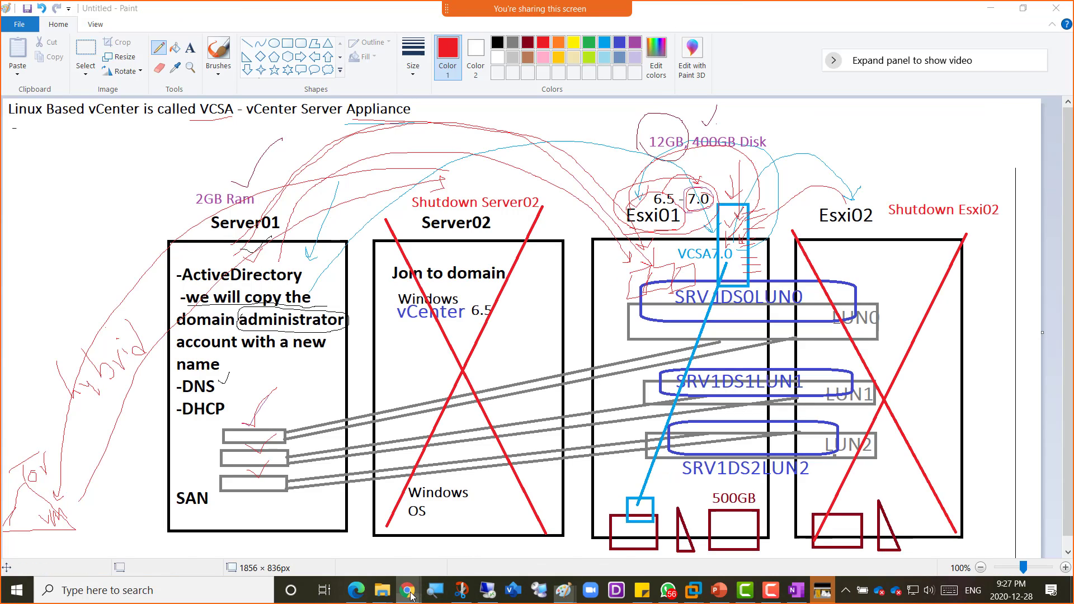
mouse_move(408, 589)
left_click(543, 526)
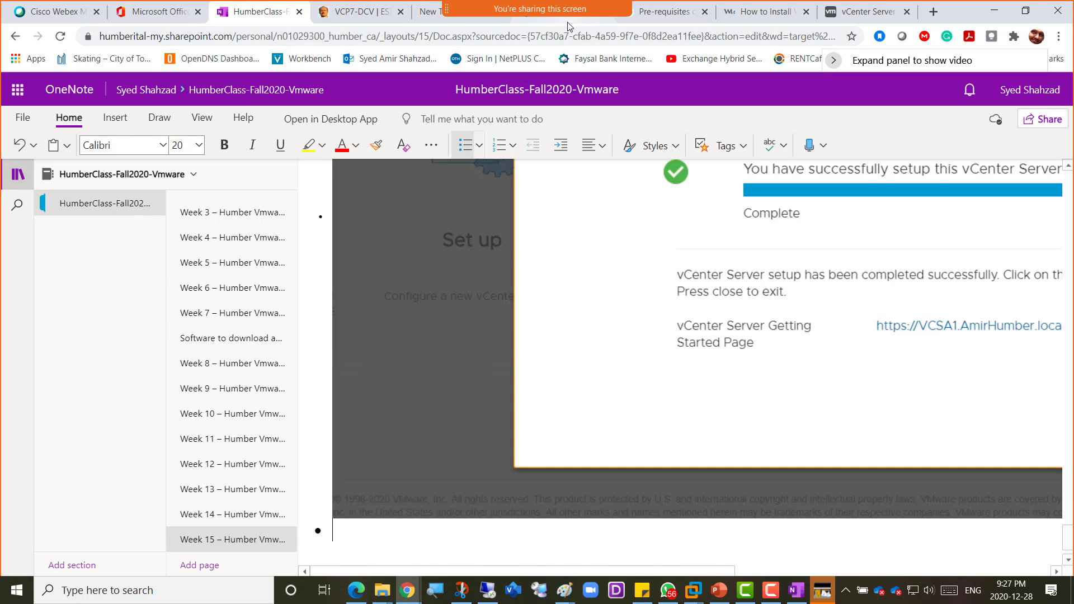
- Switch to the NAKIVO vSphere 7 article and highlight the Lifecycle Manager heading
left_click(568, 21)
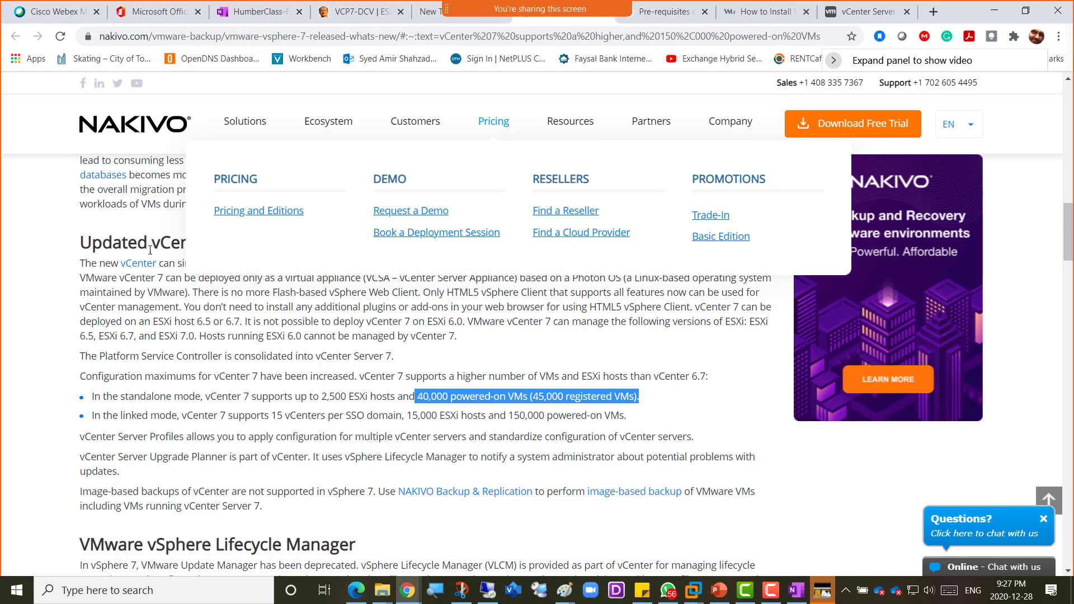
scroll(243, 412, "down", 3)
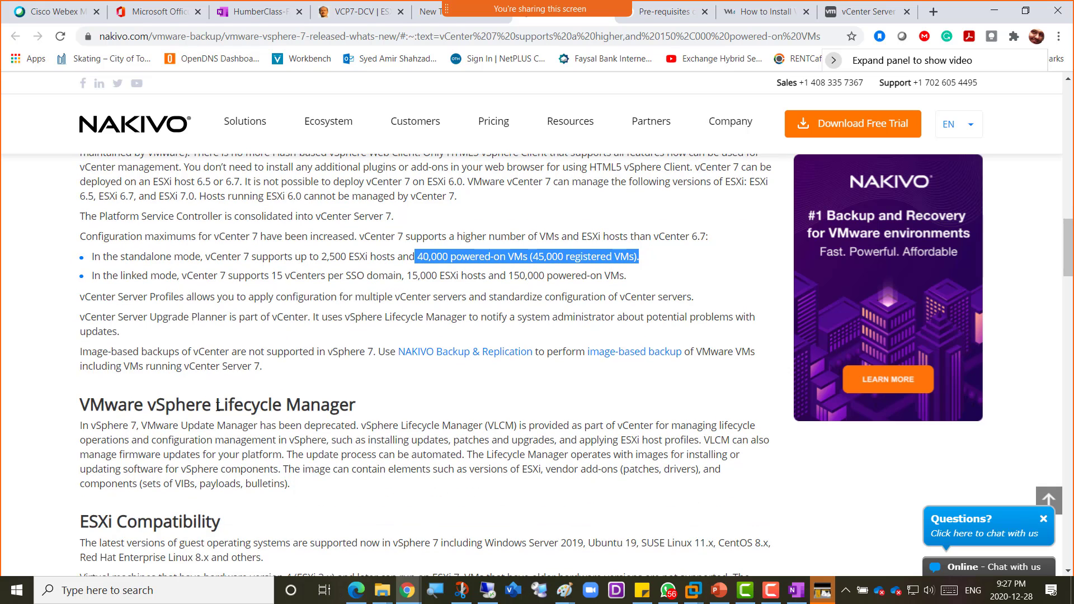
left_click_drag(218, 406, 362, 410)
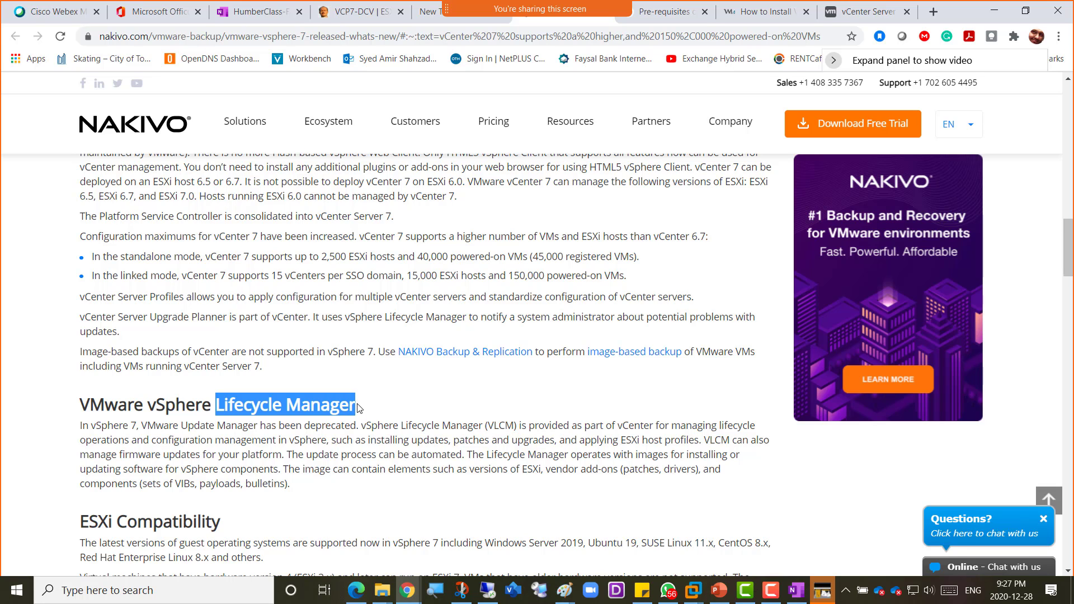
scroll(357, 407, "down", 1)
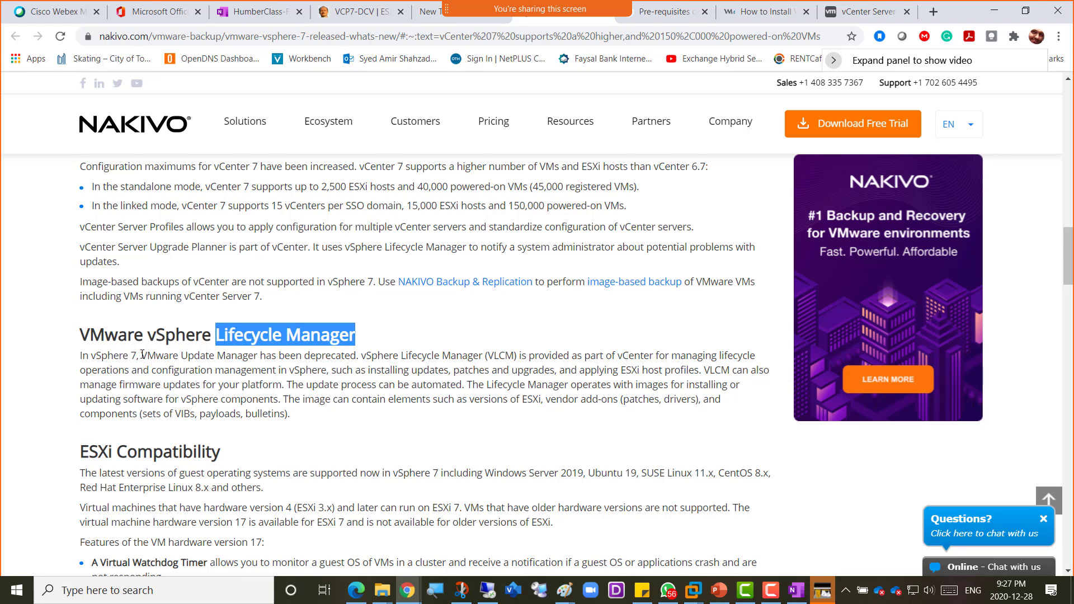
left_click_drag(142, 355, 356, 358)
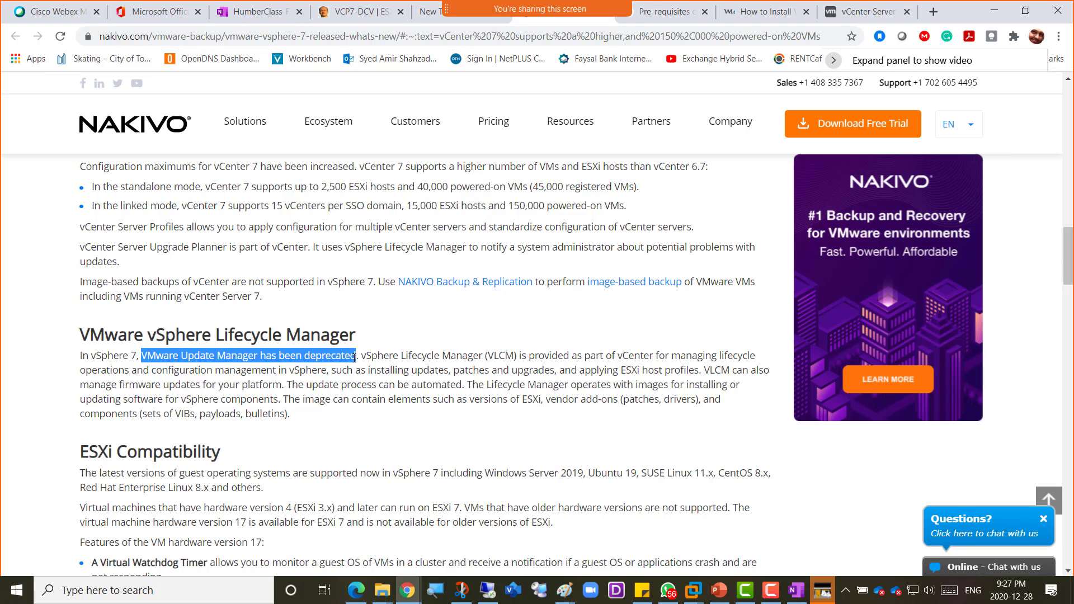
left_click_drag(362, 356, 556, 371)
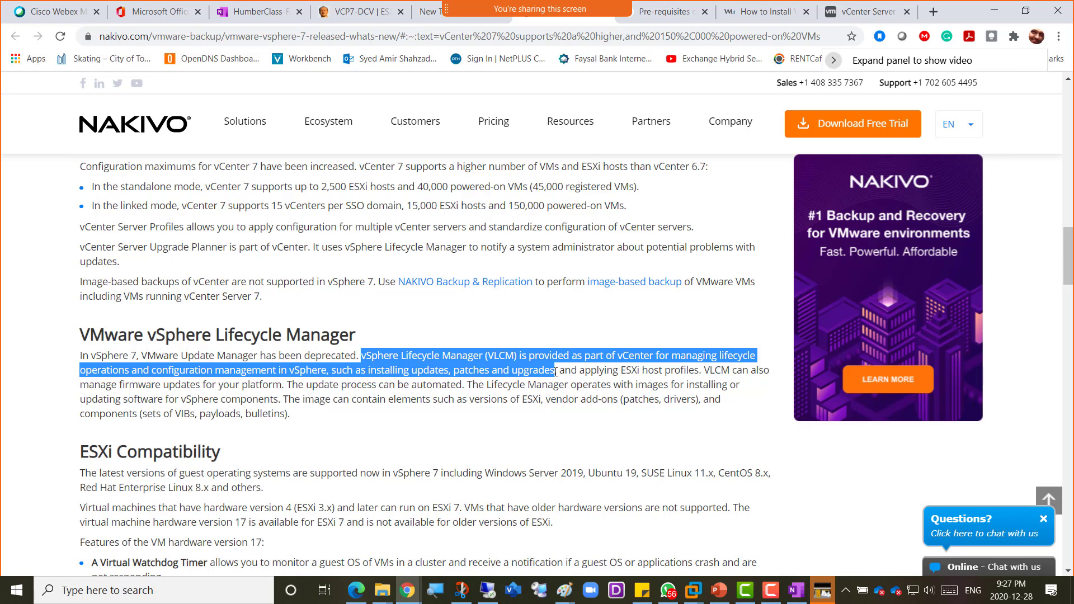
left_click_drag(584, 372, 709, 375)
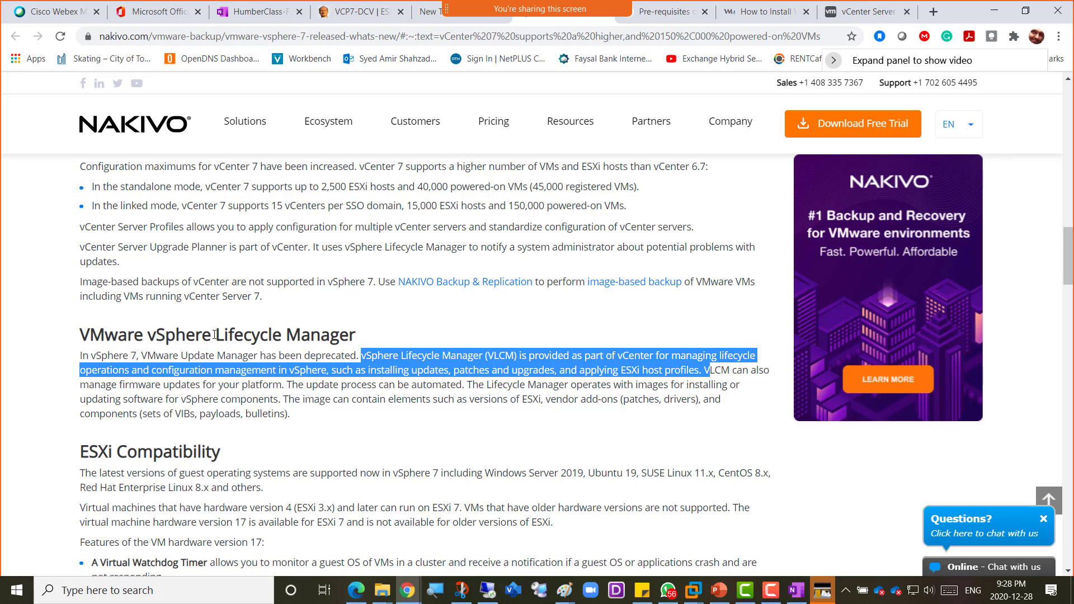
left_click_drag(215, 334, 392, 337)
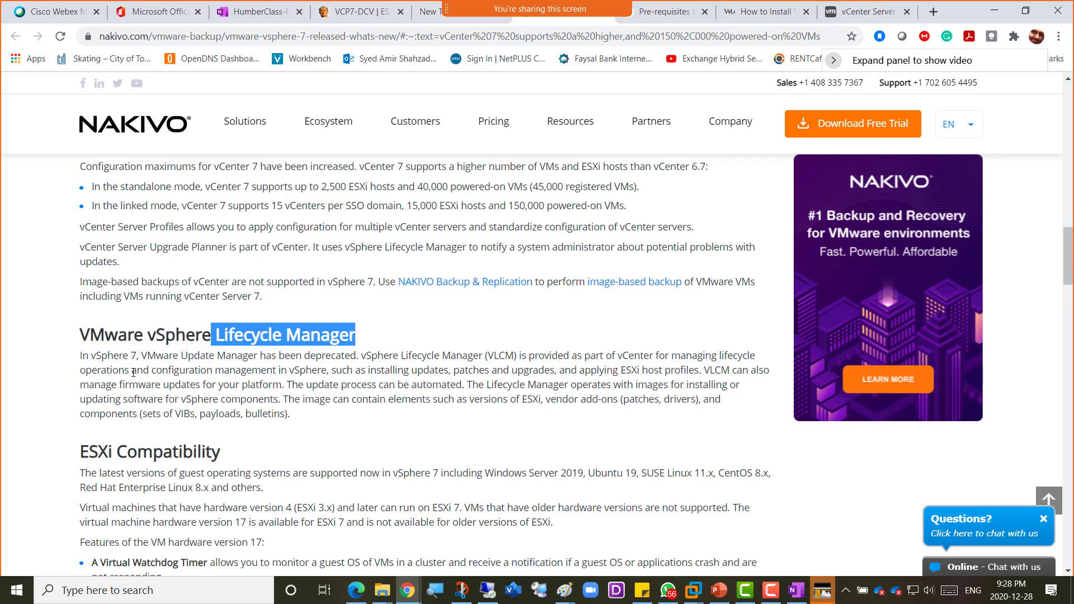
scroll(133, 372, "down", 2)
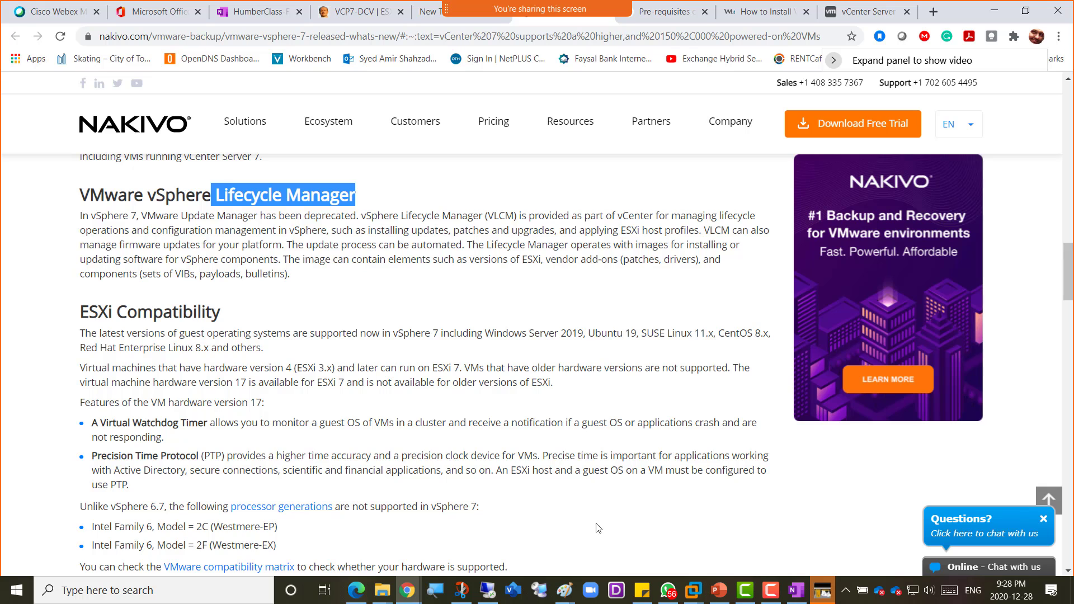
- In the vSphere Client, select host amiresxi1 and view its update baselines
left_click(490, 591)
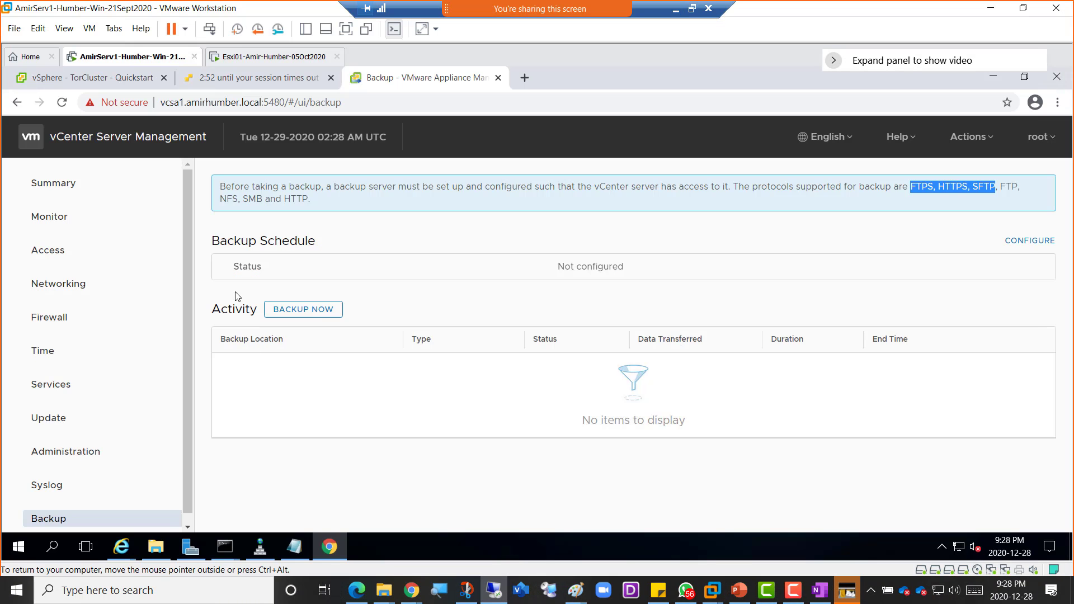
left_click(94, 75)
left_click(77, 308)
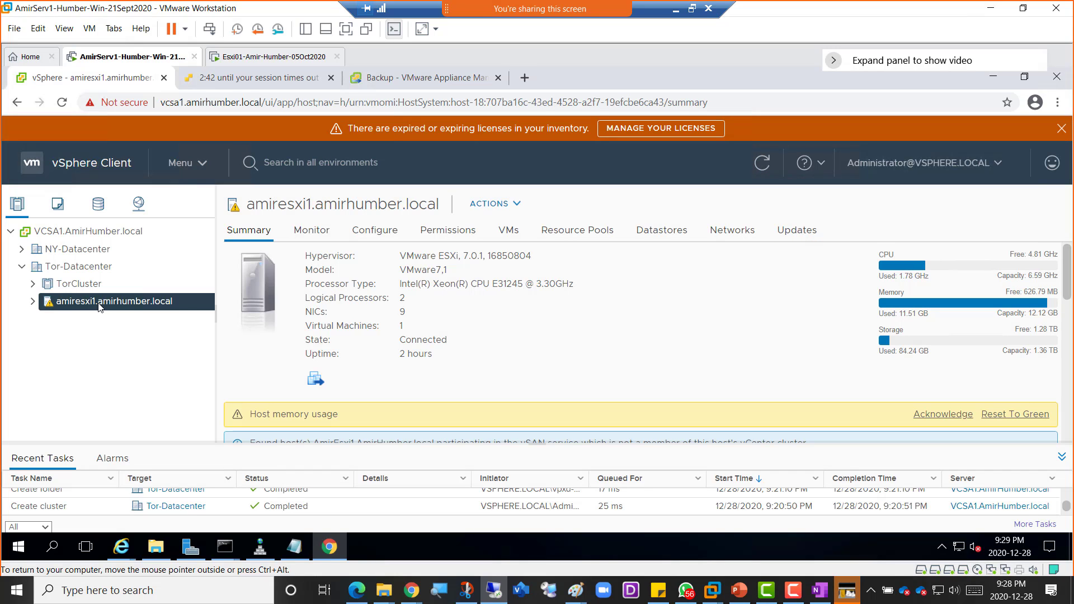
left_click(797, 234)
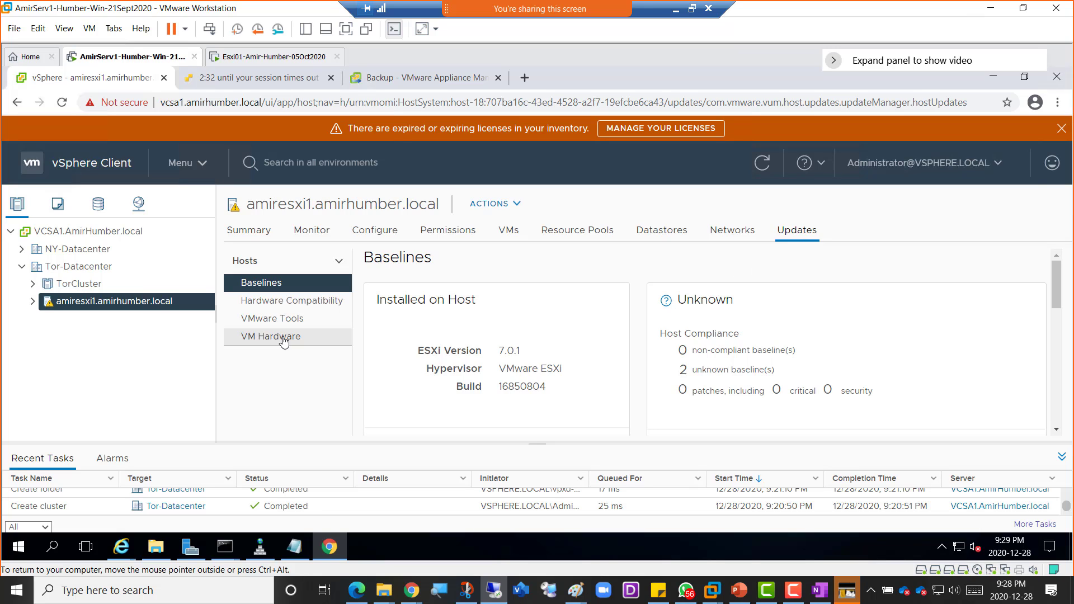
- Inspect the Actions menus for the vCenter server and amiresxi1, then return to the NAKIVO article
right_click(92, 235)
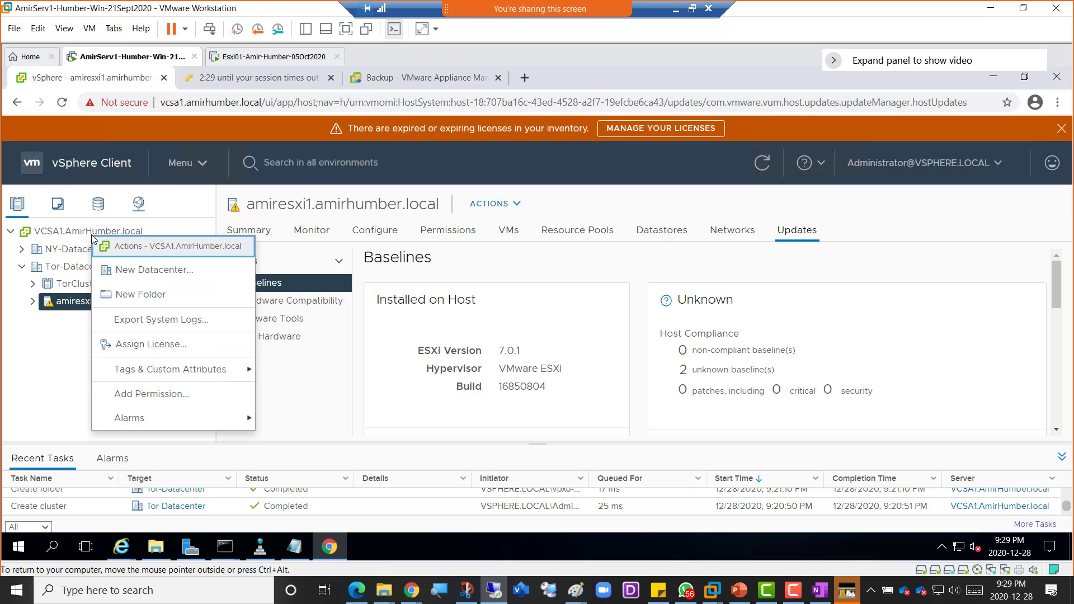
left_click(18, 357)
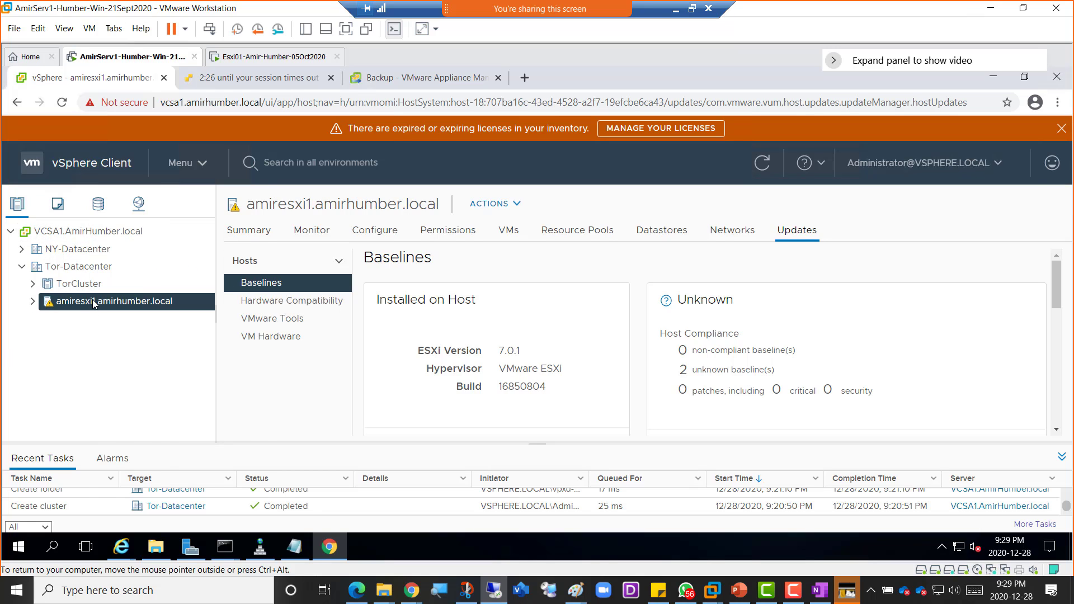
right_click(93, 303)
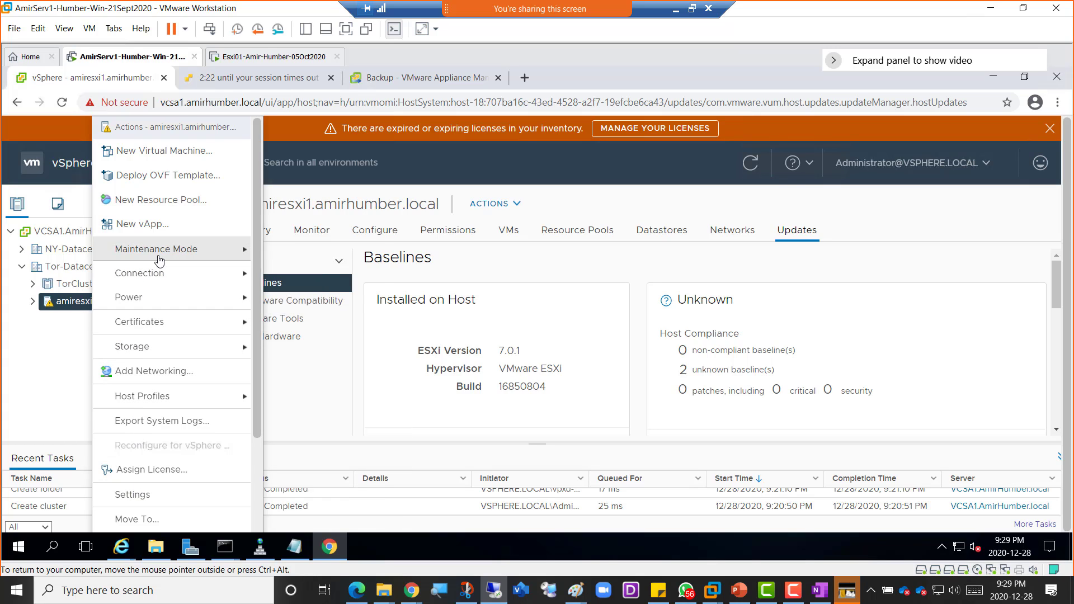
mouse_move(158, 254)
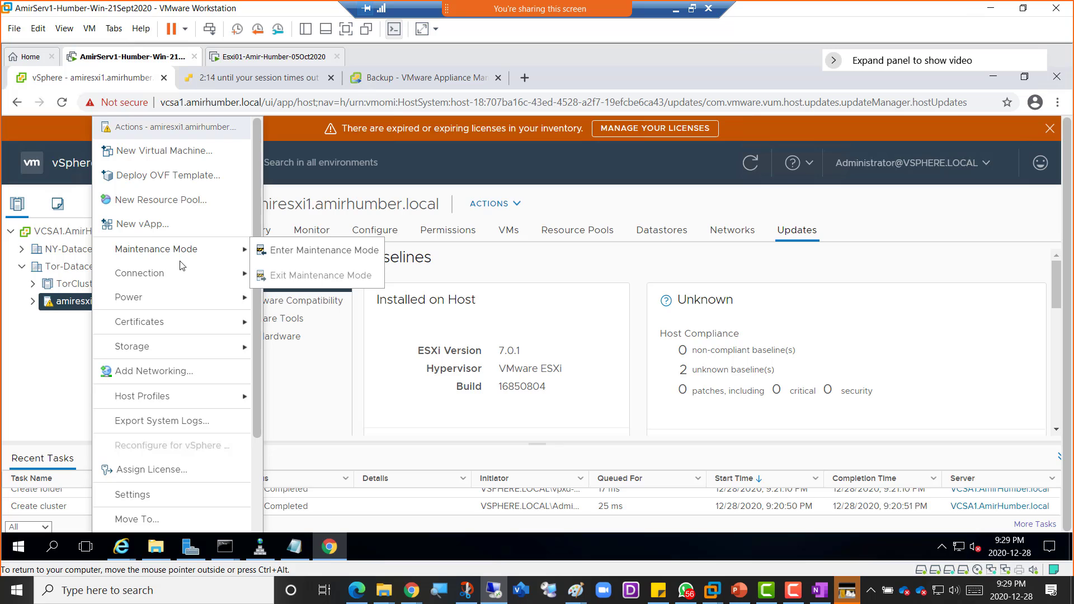
scroll(179, 438, "down", 2)
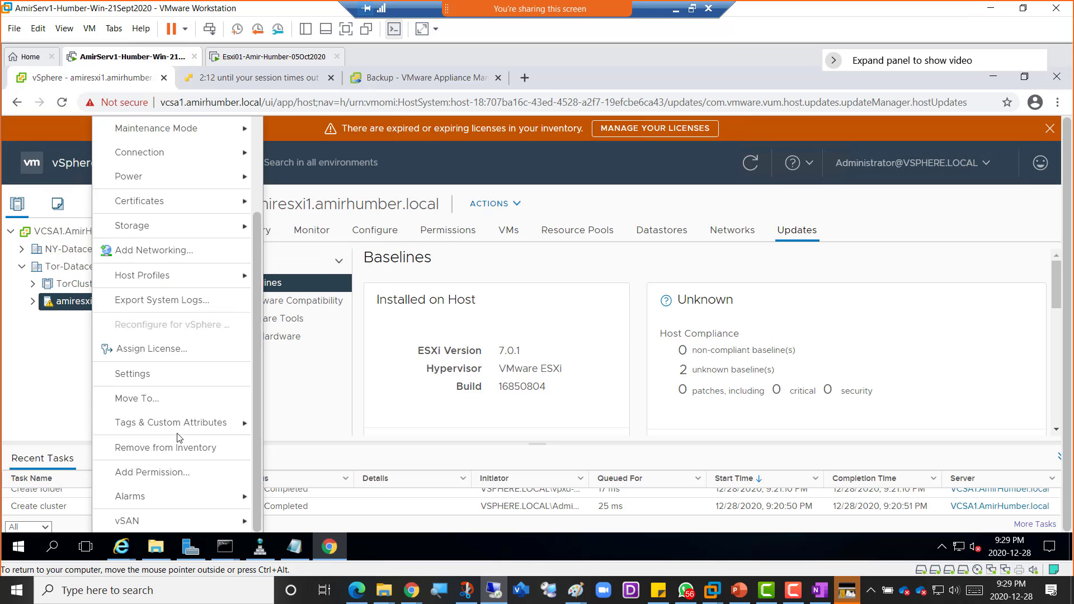
left_click(22, 375)
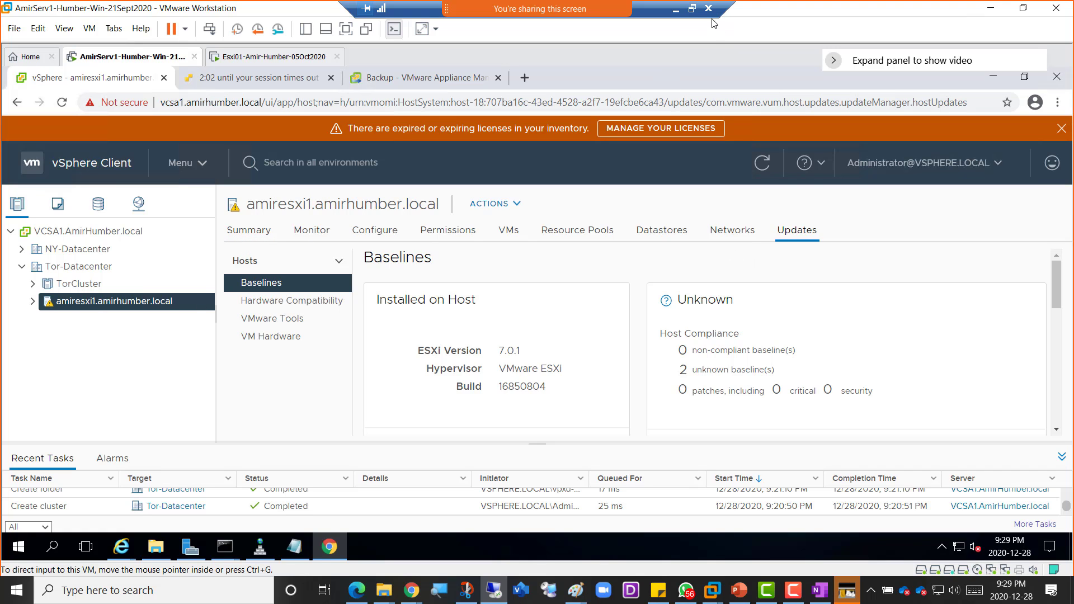
key("alt+Tab")
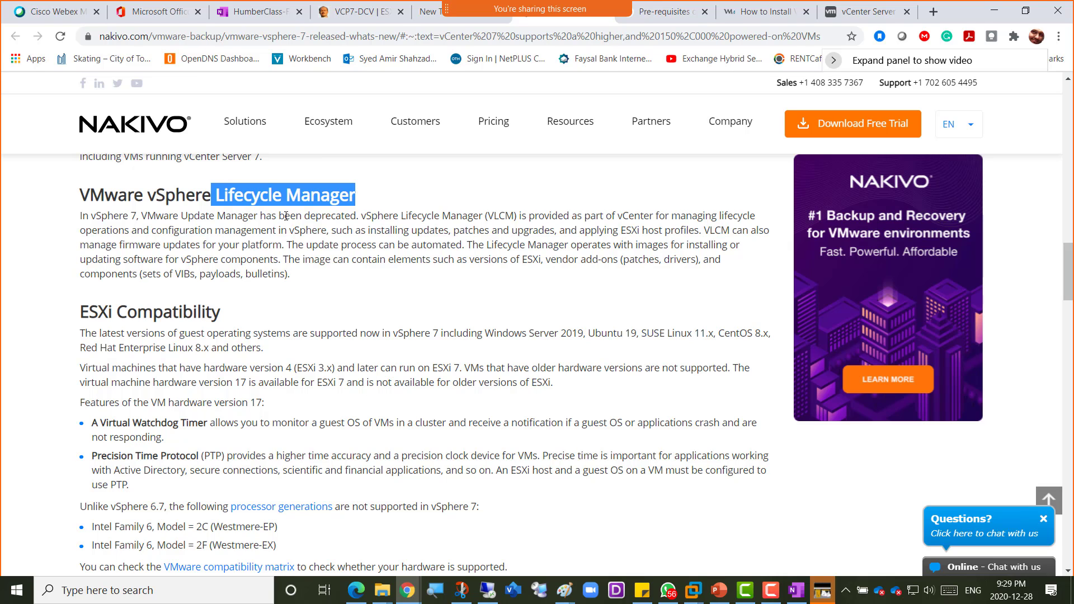
left_click_drag(81, 311, 230, 315)
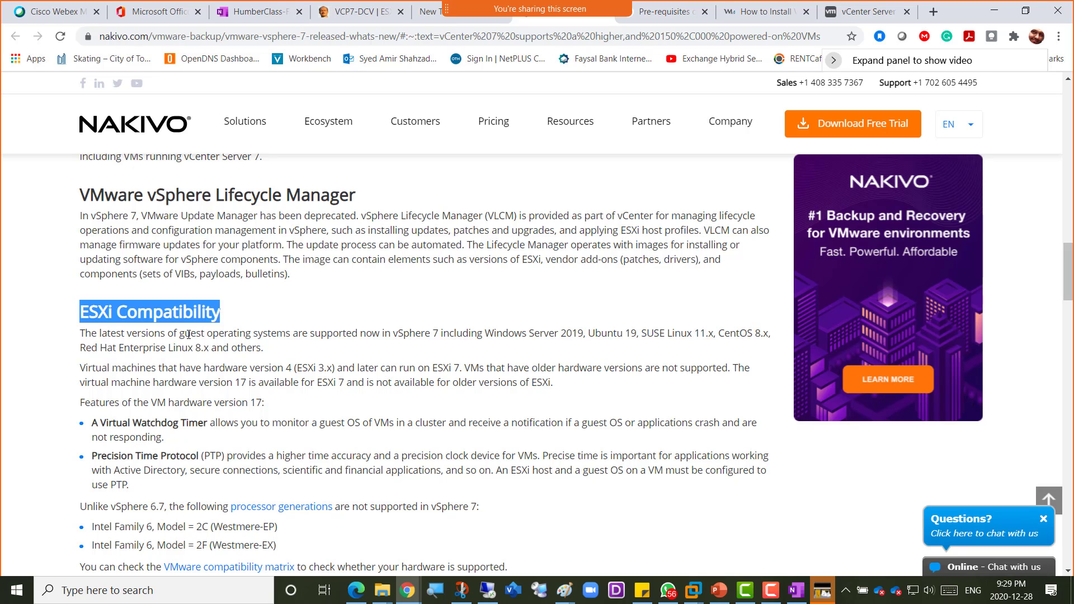
left_click_drag(186, 334, 196, 335)
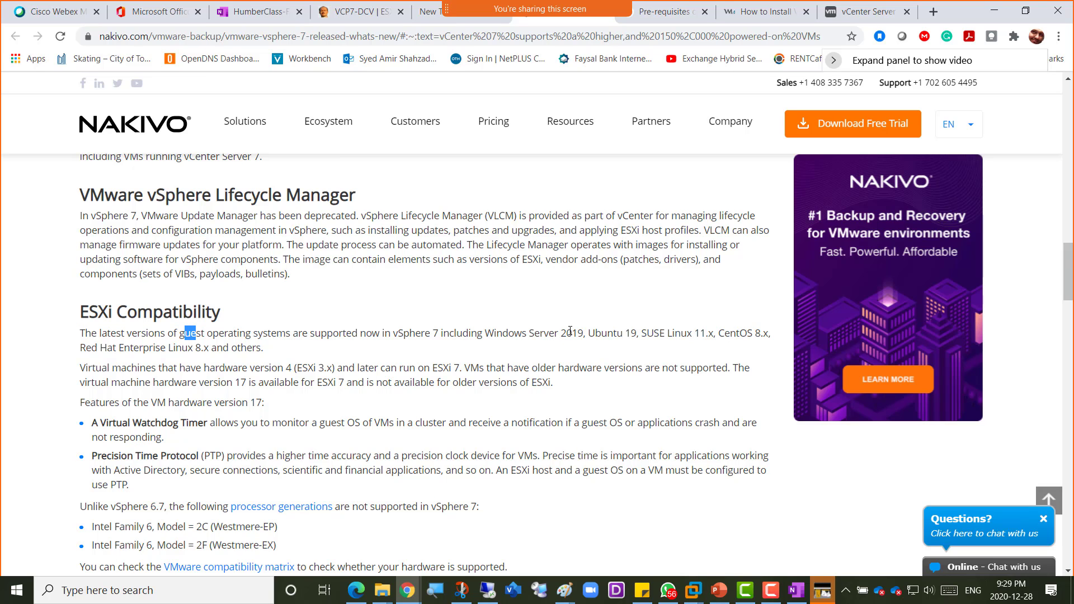
left_click_drag(585, 334, 269, 358)
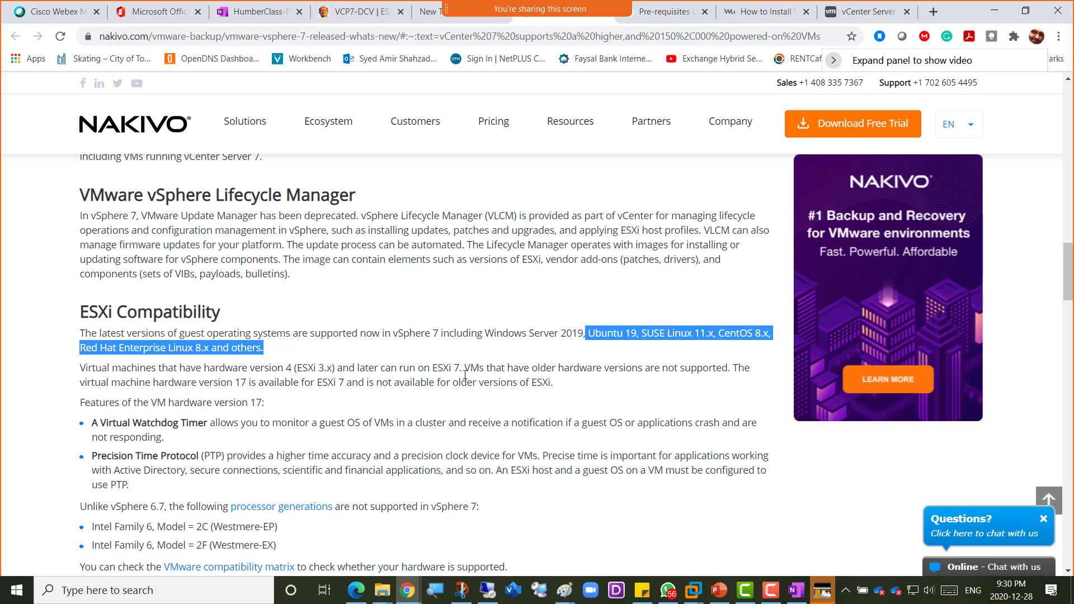
left_click(243, 384)
left_click_drag(243, 384, 227, 383)
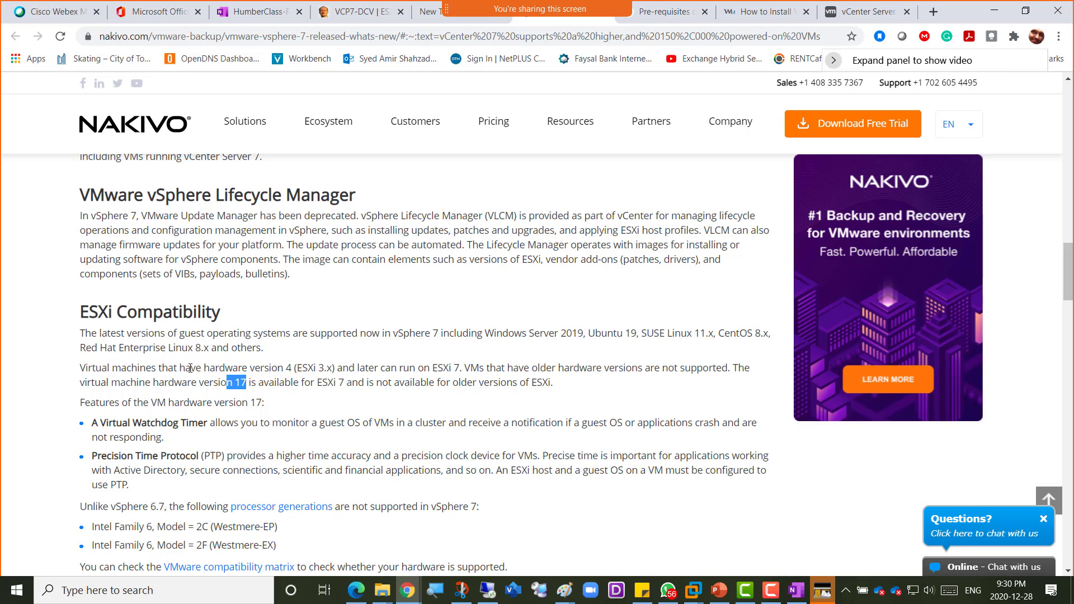
scroll(218, 405, "down", 1)
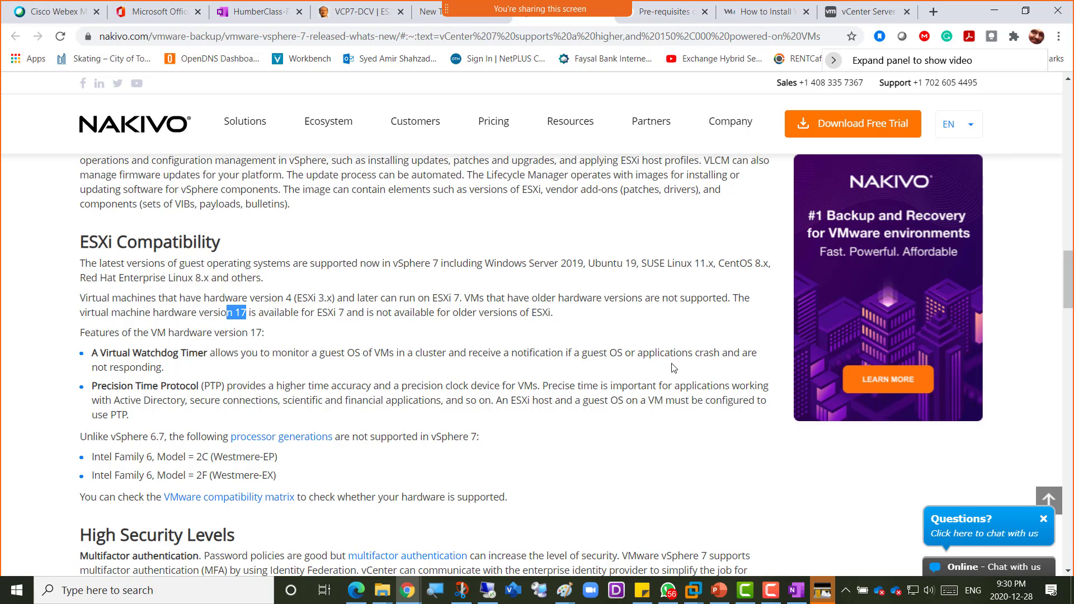
- Highlight the watchdog crash and not-responding phrases and the Precision Time Protocol description
left_click_drag(682, 353, 722, 353)
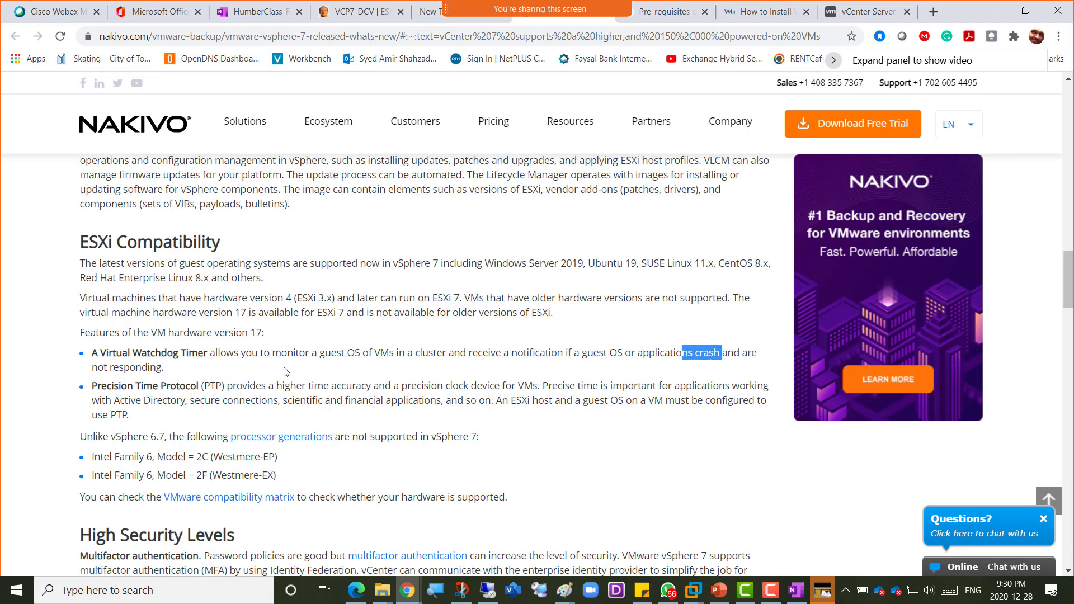
left_click_drag(98, 367, 157, 367)
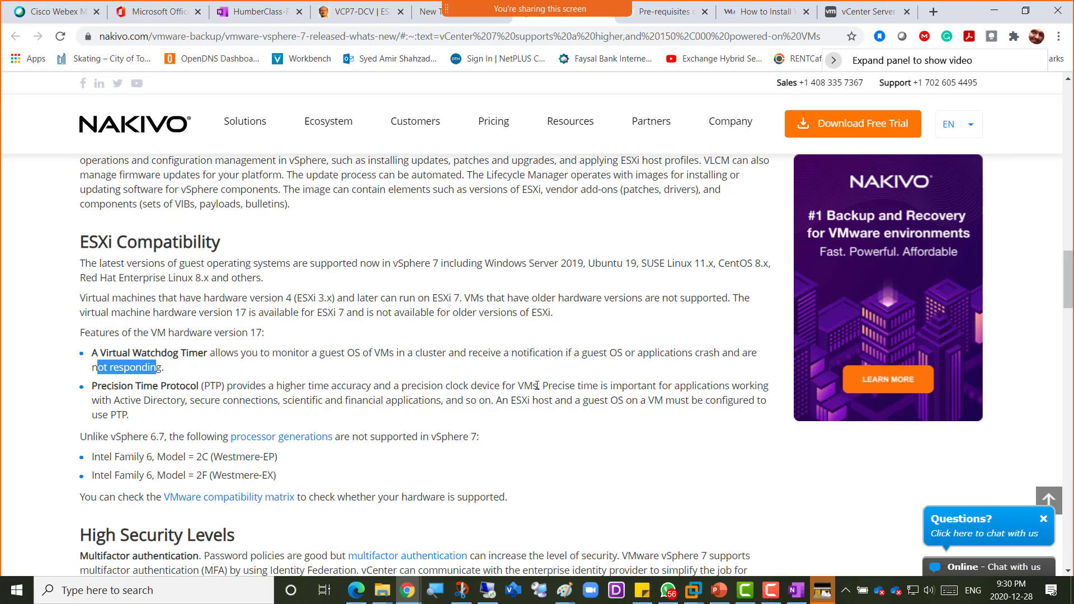
left_click_drag(536, 385, 202, 387)
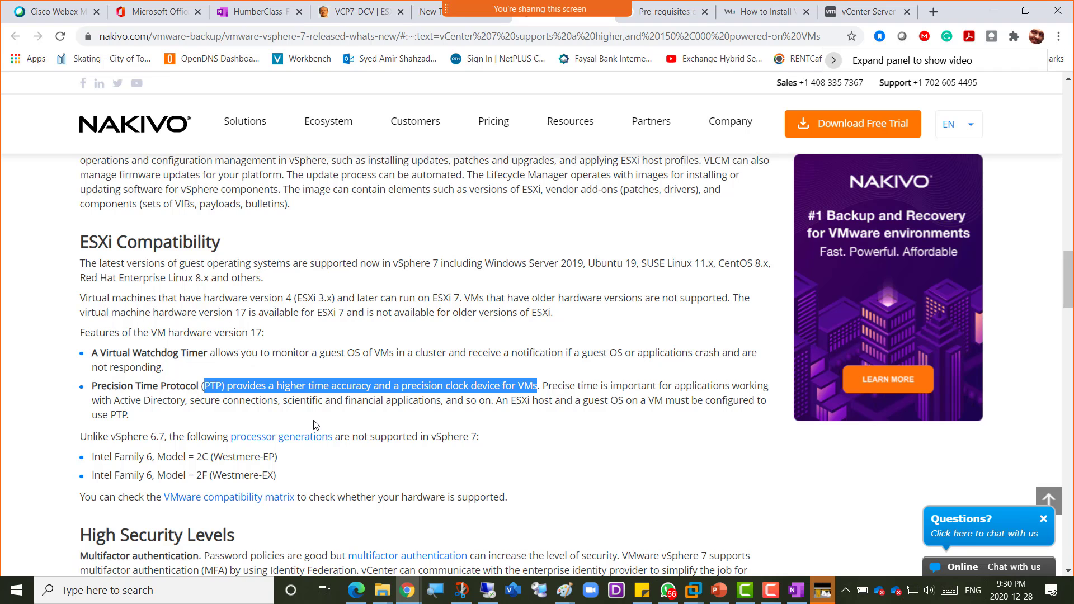
scroll(313, 424, "down", 1)
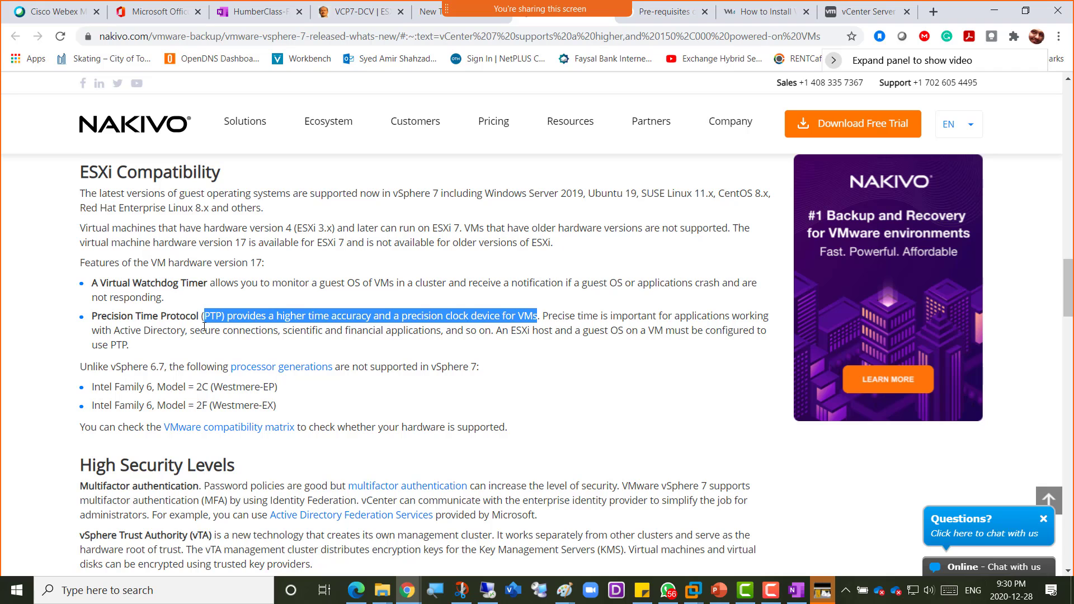
scroll(170, 330, "down", 1)
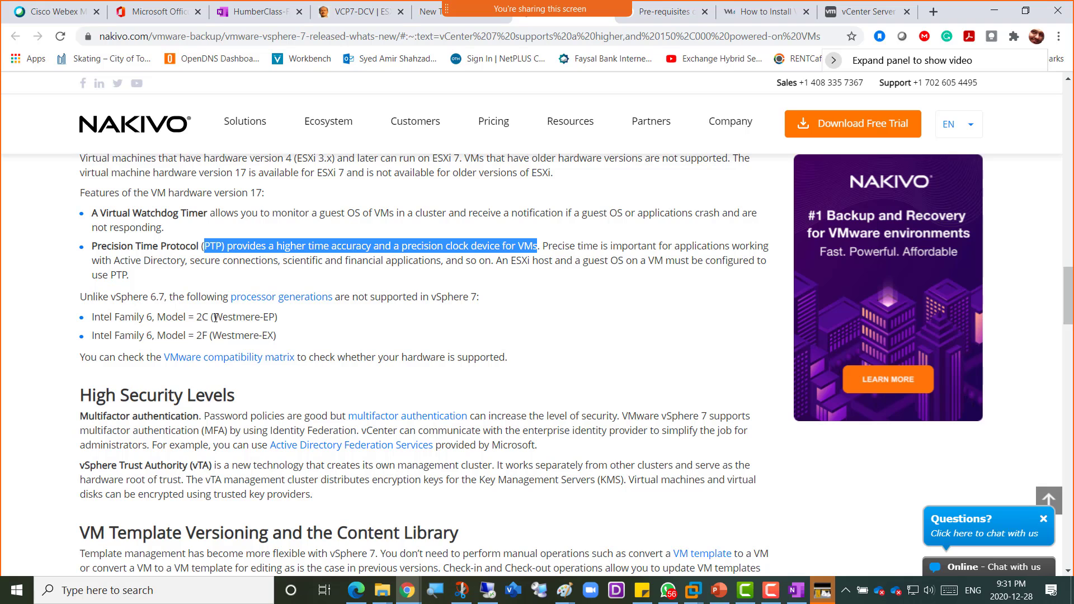
- Highlight the unsupported Intel processor lines, including Westmere-EP
left_click(215, 318)
left_click_drag(216, 318, 278, 318)
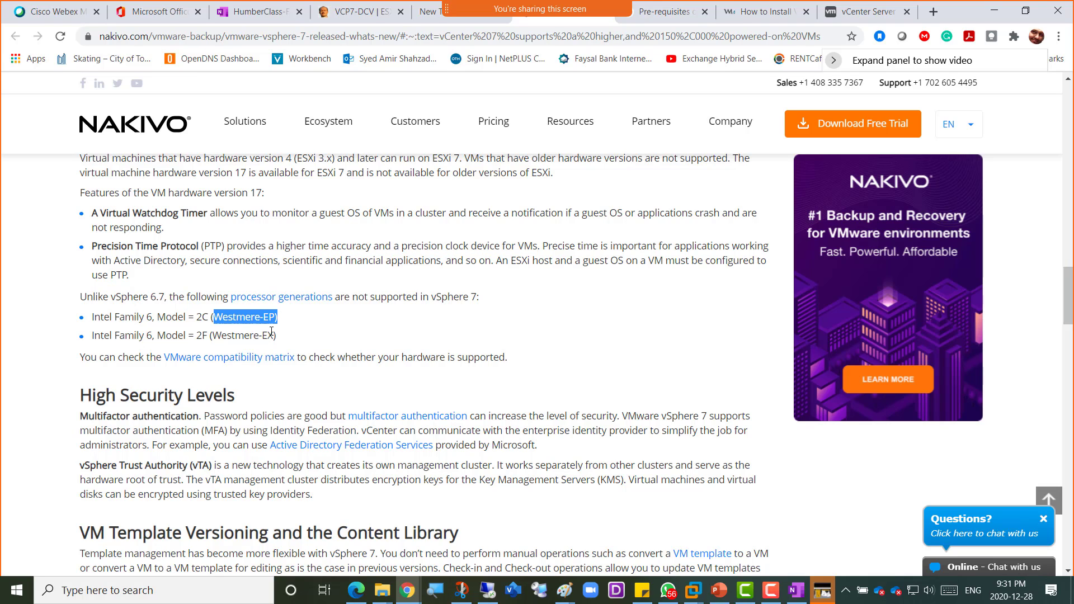
left_click(273, 338)
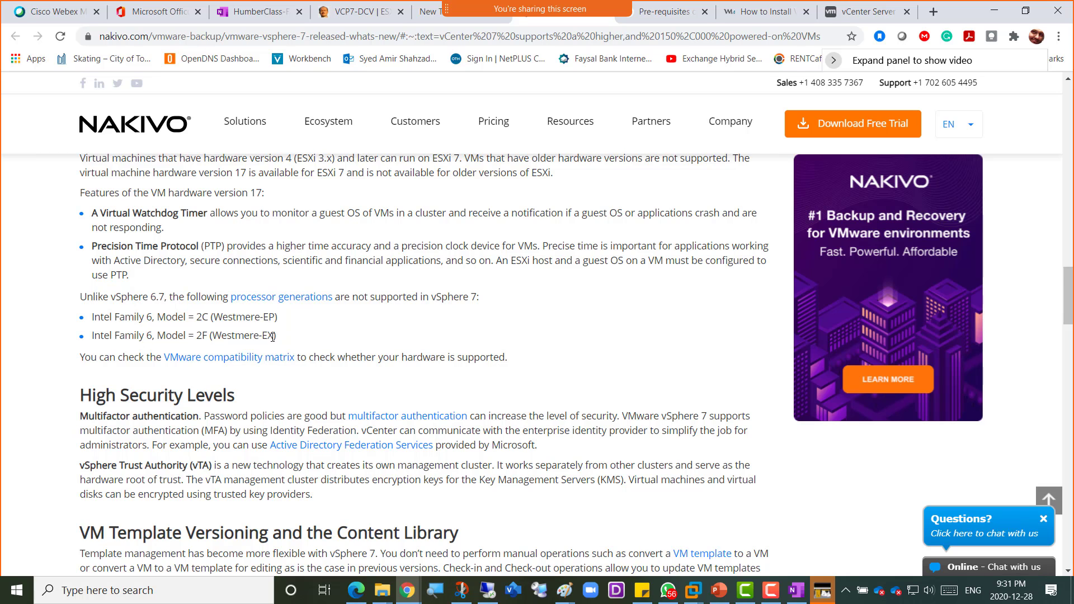
left_click_drag(273, 337, 94, 314)
- Highlight the Key Management Servers and trusted key provider phrases in High Security Levels
scroll(485, 330, "down", 3)
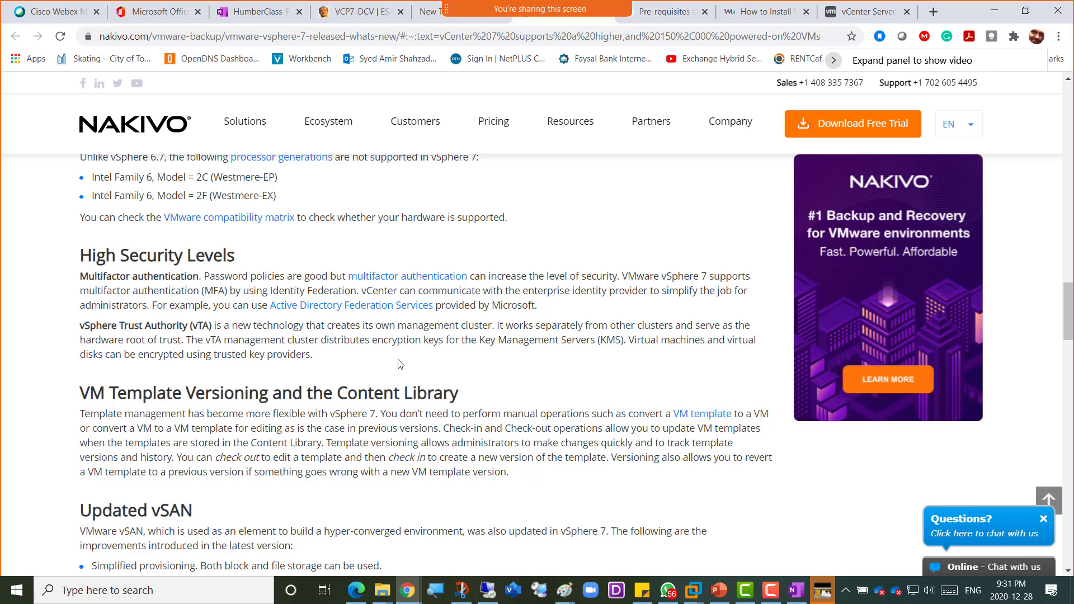
left_click_drag(480, 341, 628, 340)
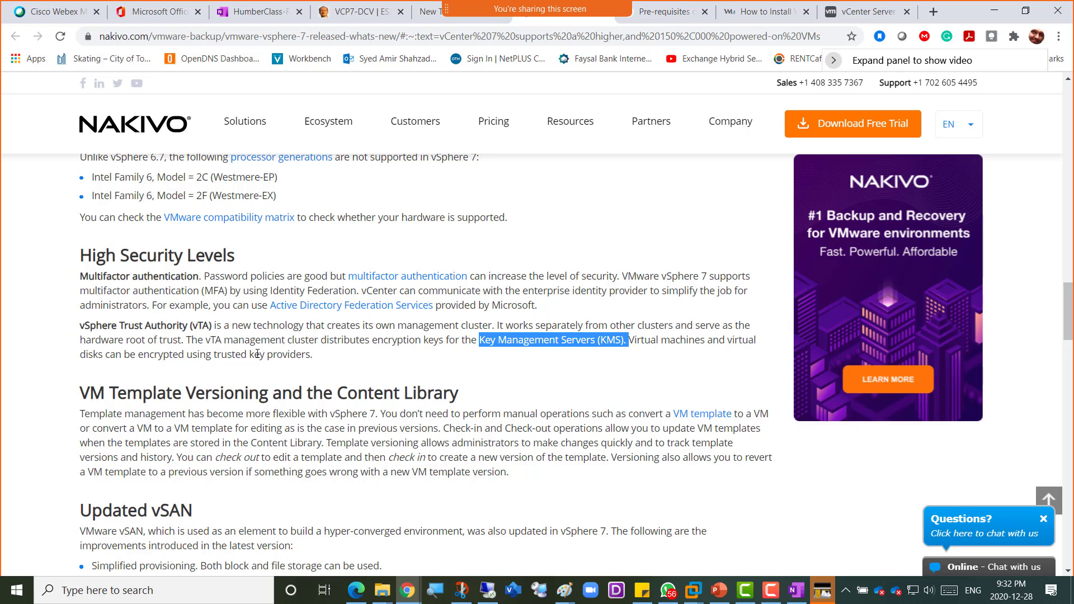
left_click_drag(212, 355, 263, 356)
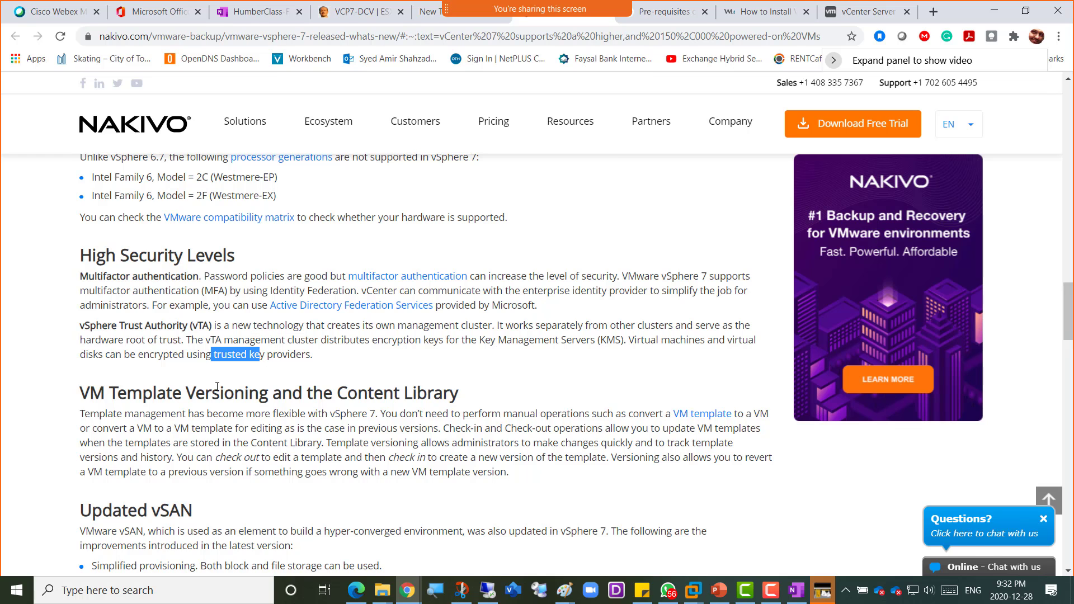
scroll(147, 414, "down", 3)
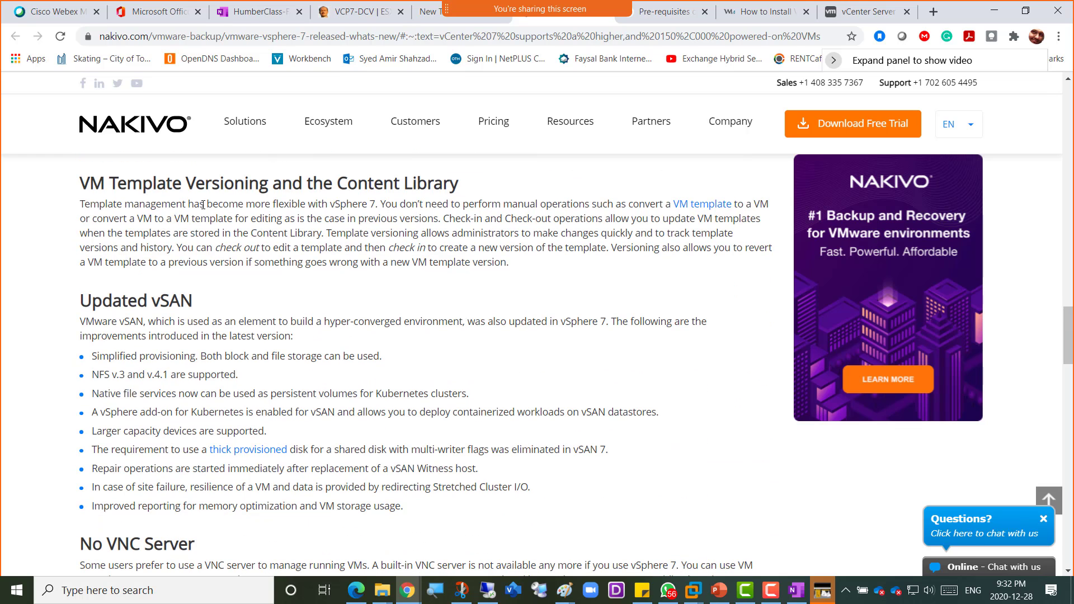
- Highlight the VM Template Versioning and Updated vSAN headings plus the NFS and Kubernetes bullets
left_click_drag(203, 205, 190, 180)
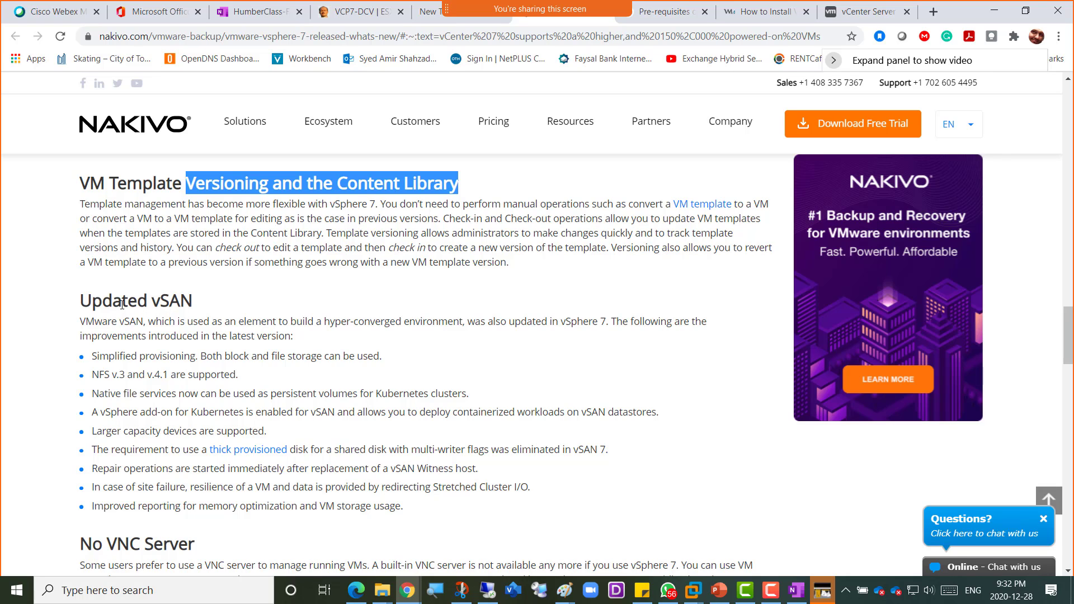
left_click_drag(115, 303, 202, 307)
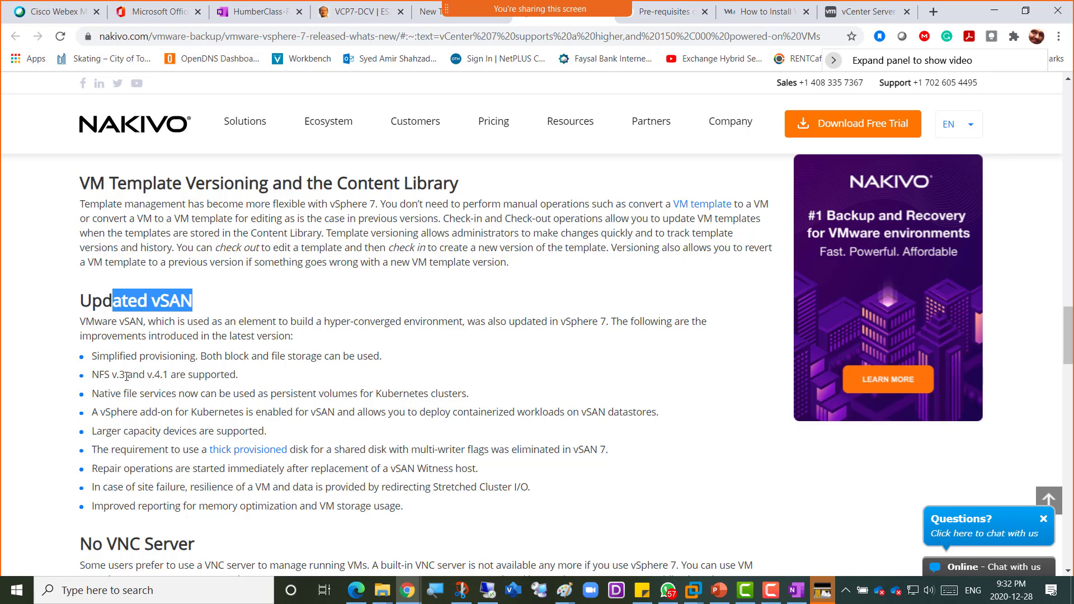
left_click_drag(116, 375, 205, 374)
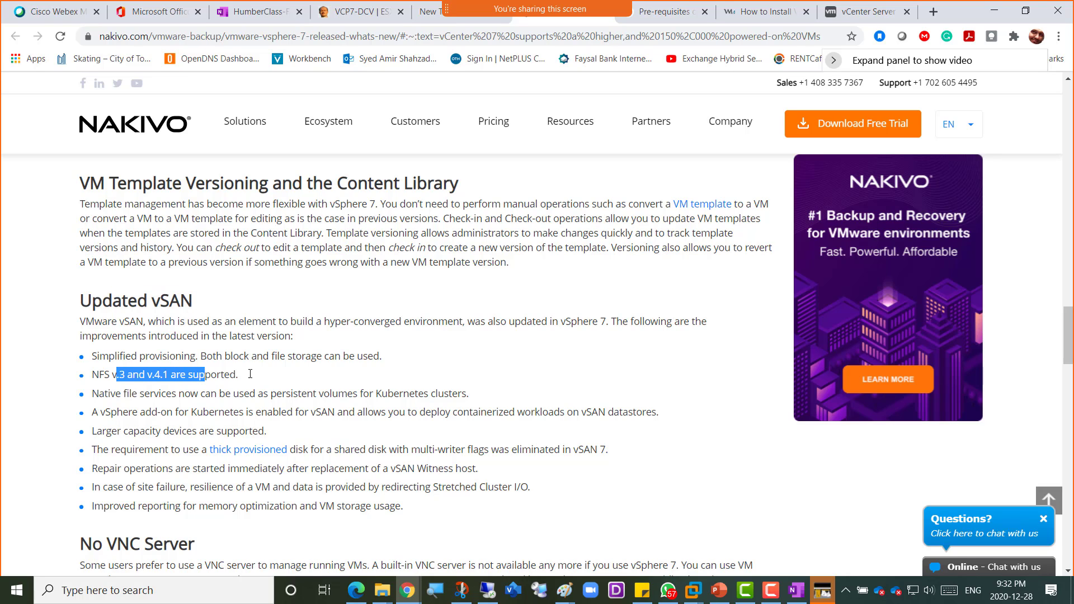
scroll(403, 373, "down", 1)
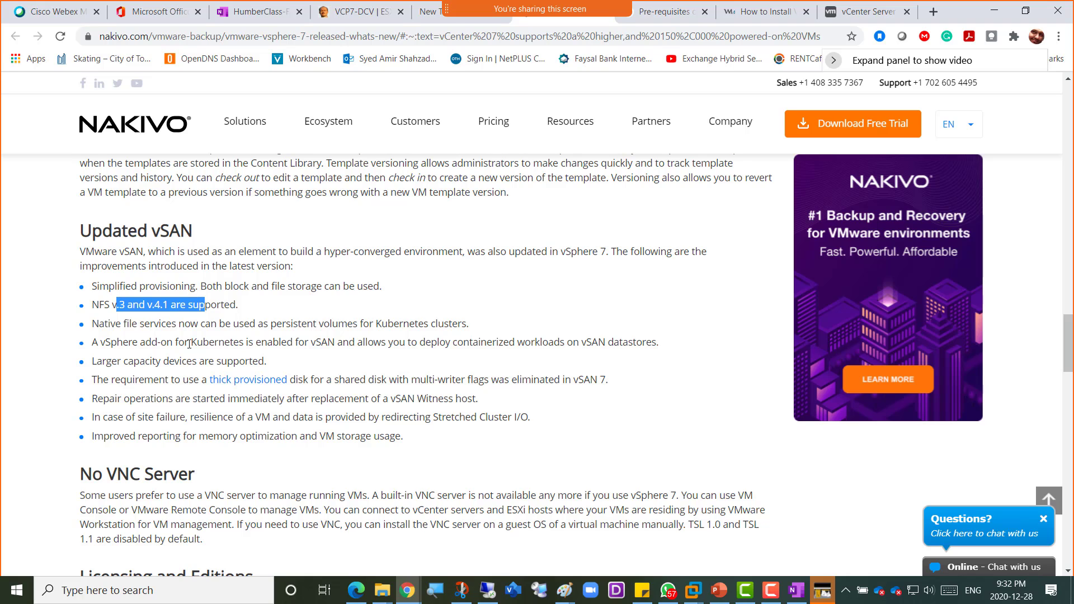
left_click_drag(190, 342, 363, 343)
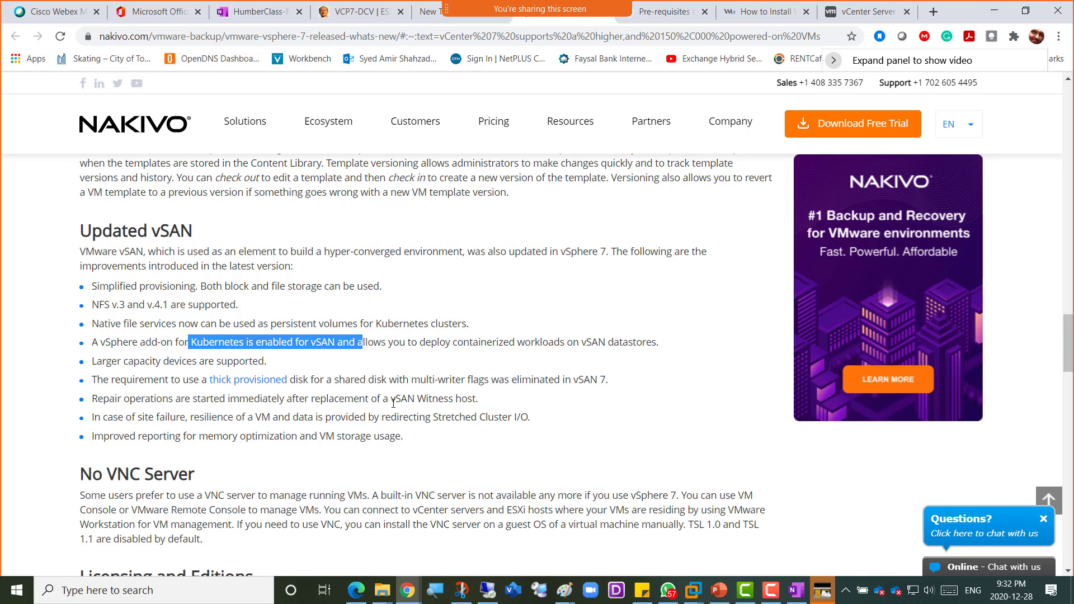
scroll(393, 403, "down", 3)
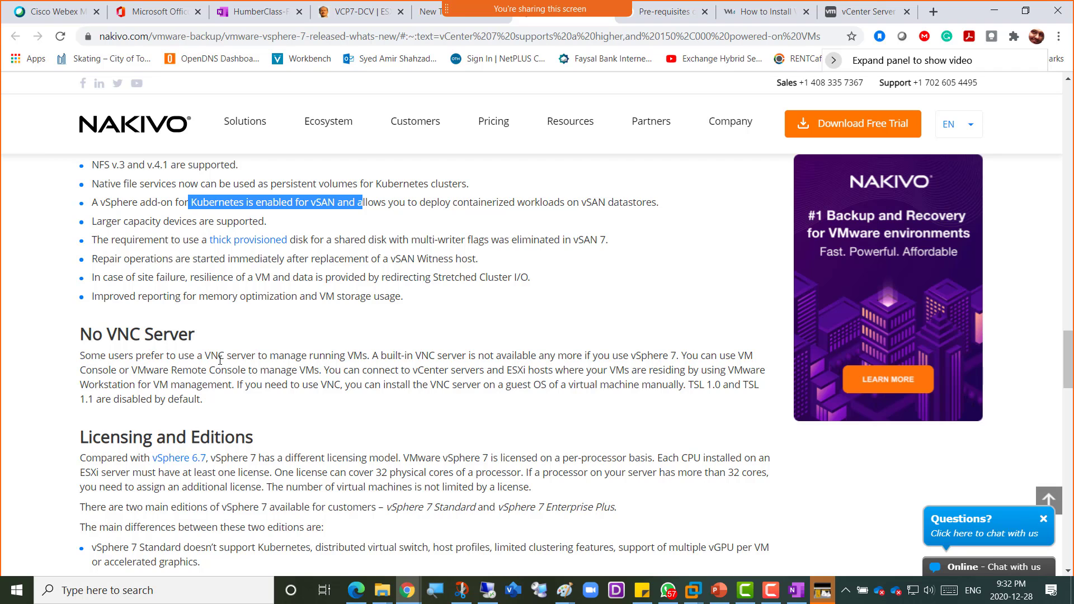
scroll(220, 361, "down", 2)
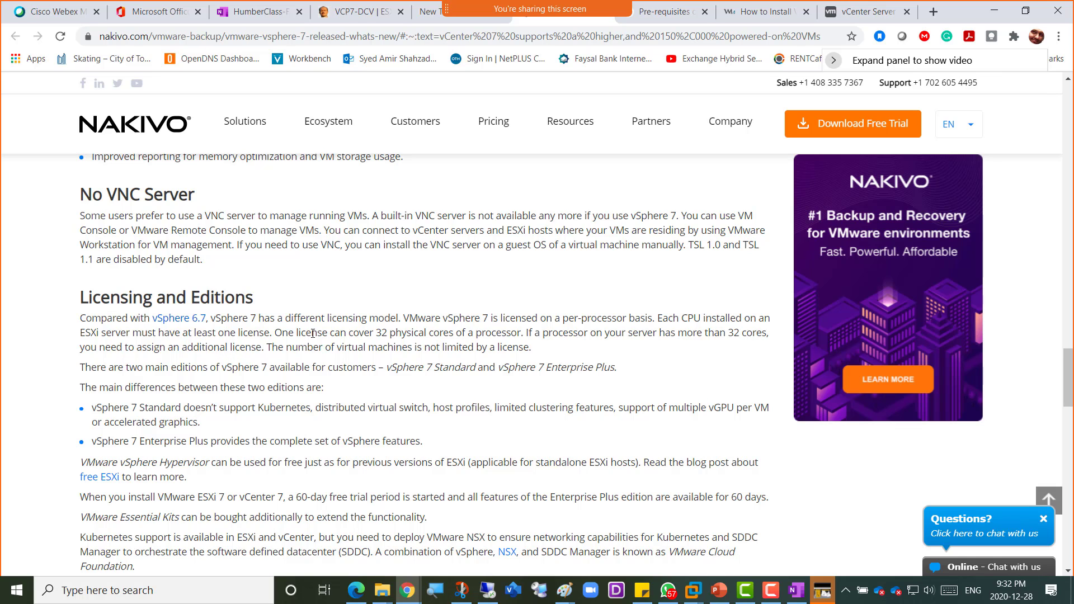
- Highlight the vSphere 7 Standard and Enterprise Plus edition bullets, then switch to the WhatsApp chat
scroll(184, 351, "down", 1)
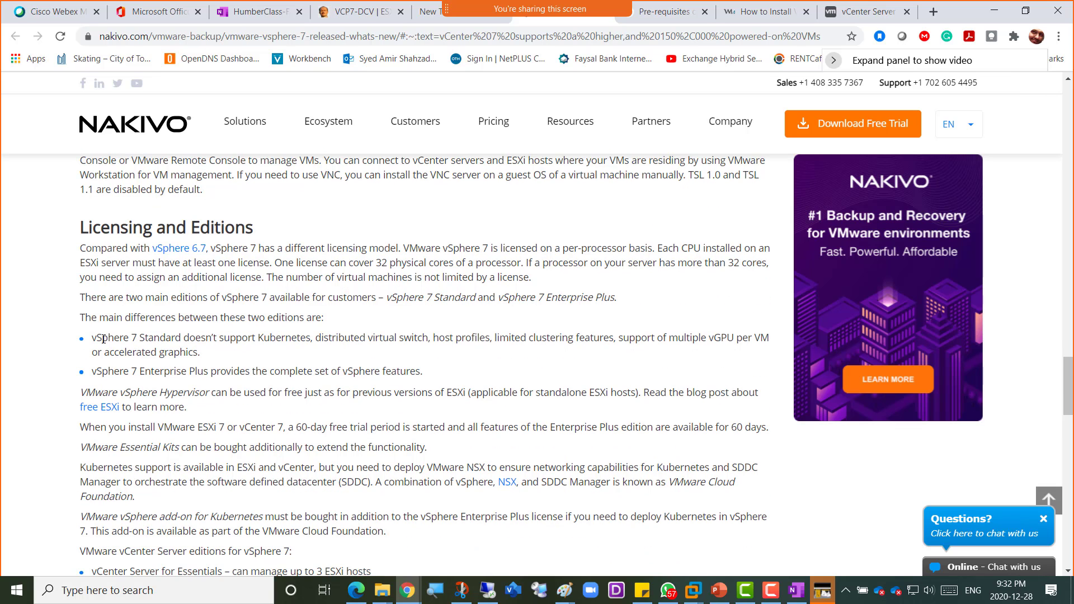
left_click_drag(96, 339, 191, 340)
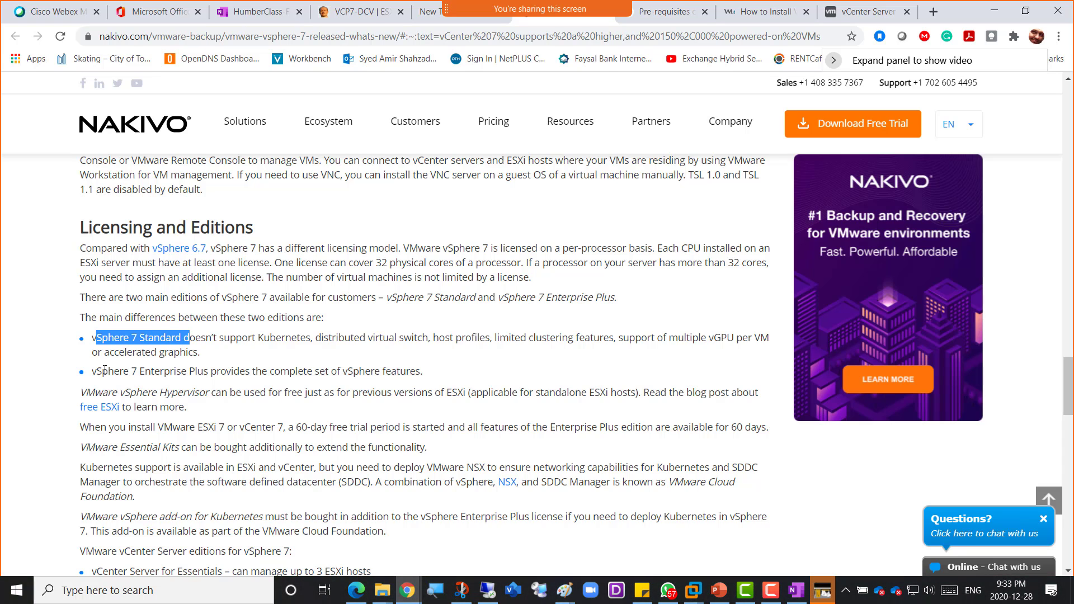
left_click_drag(94, 370, 208, 370)
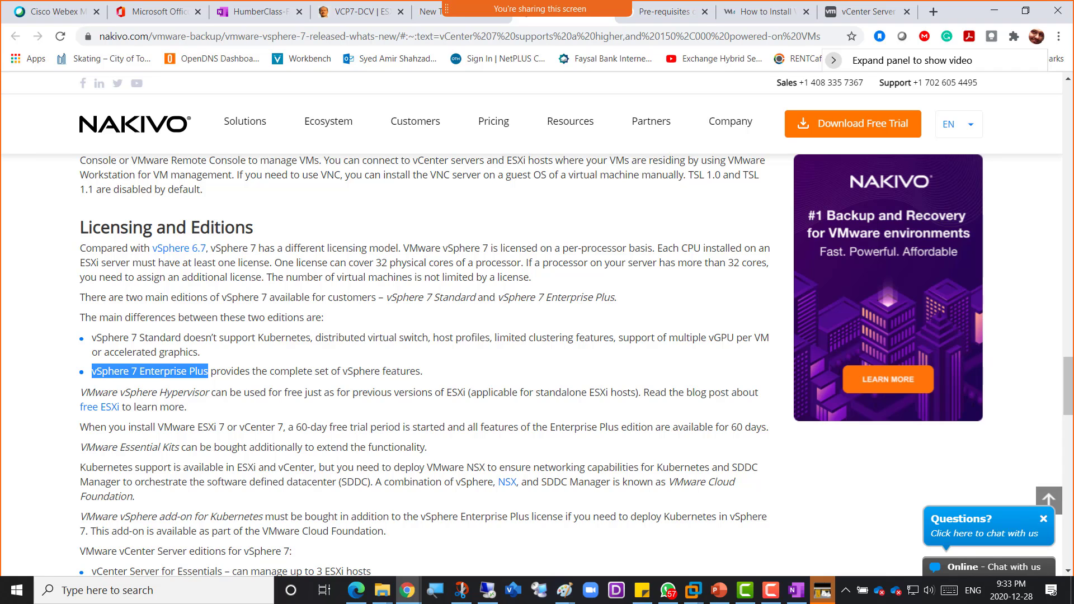
key("alt+Tab")
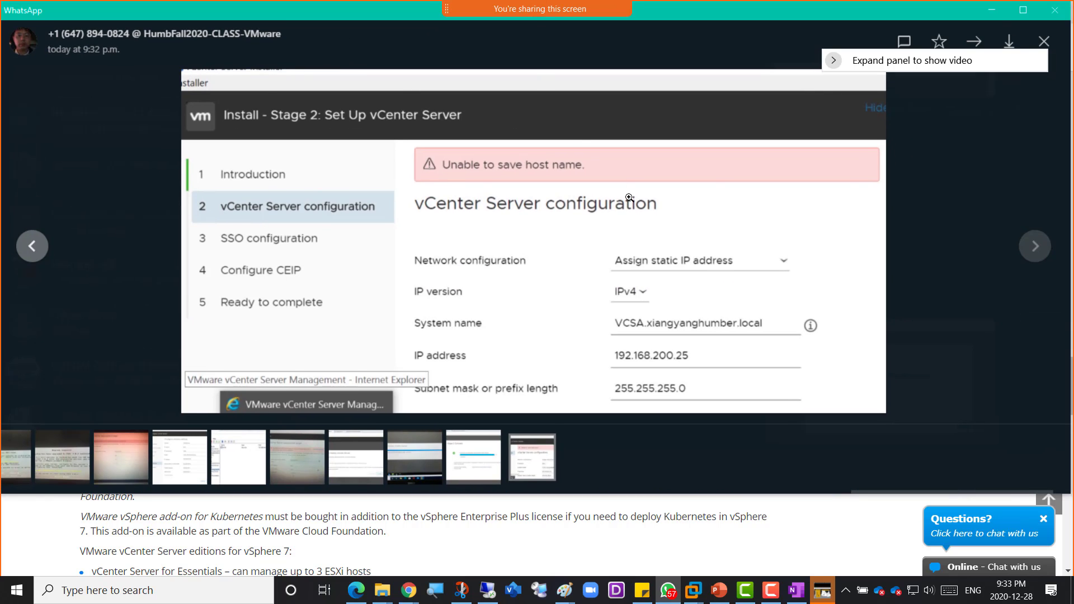
key("Escape")
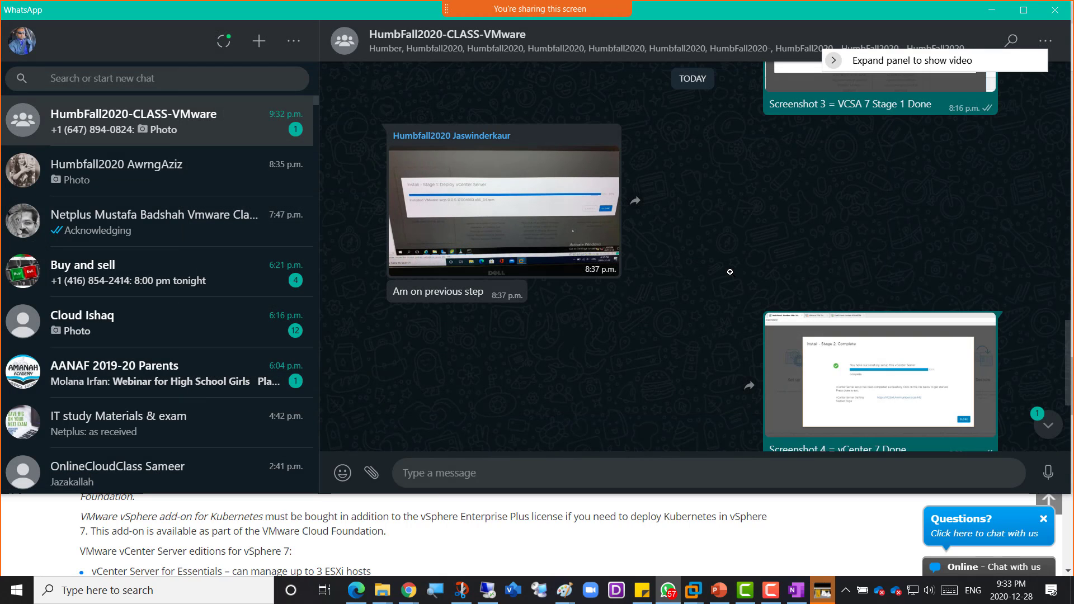
left_click(841, 356)
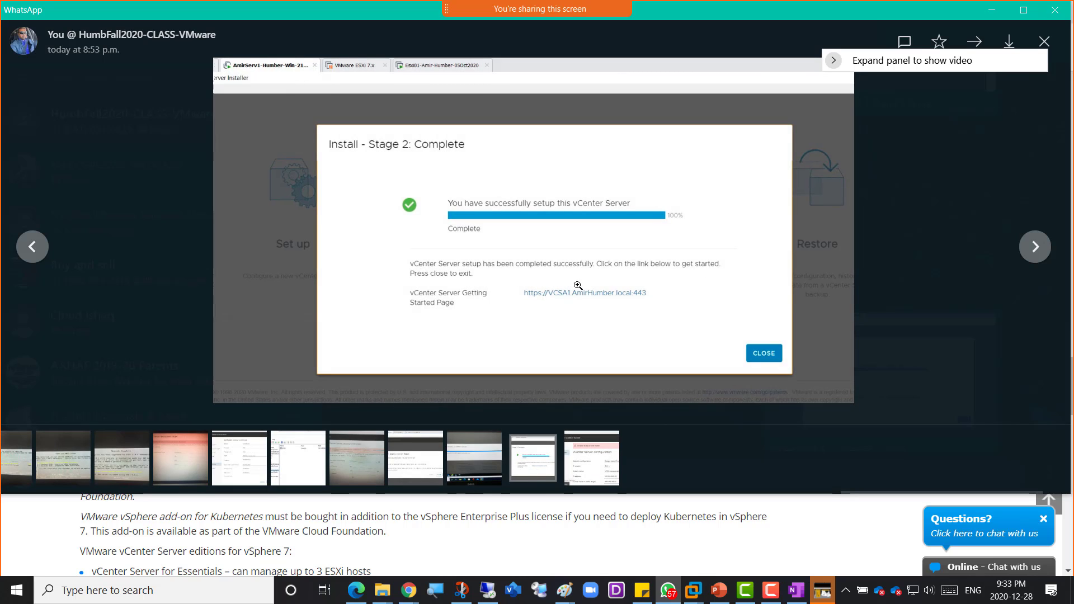
double_click(710, 9)
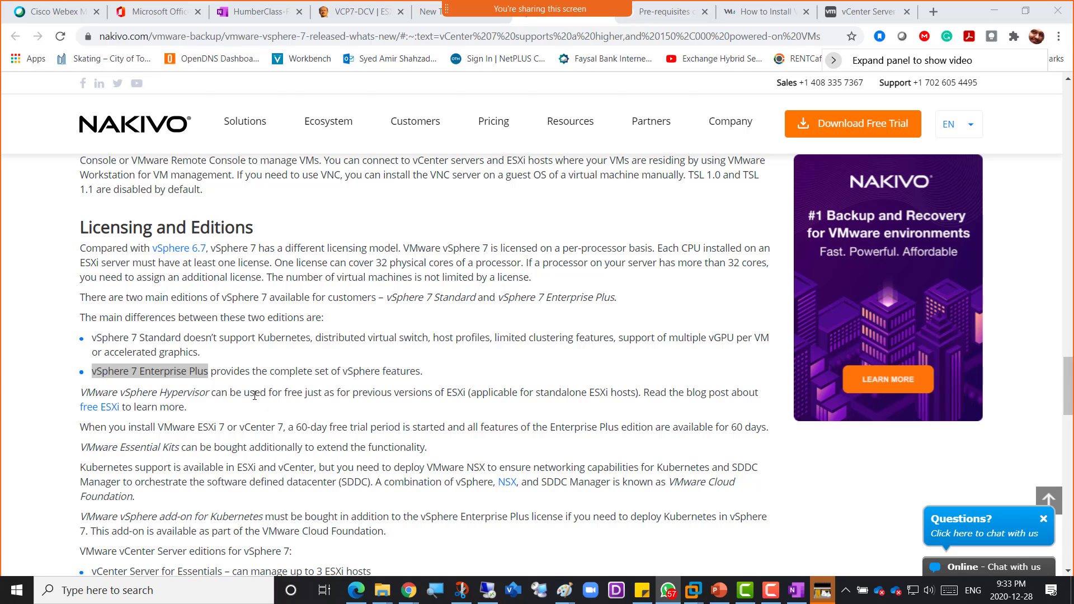
- Highlight the Standard and Enterprise Plus edition bullets, noting Standard lacks Kubernetes support
scroll(255, 396, "down", 1)
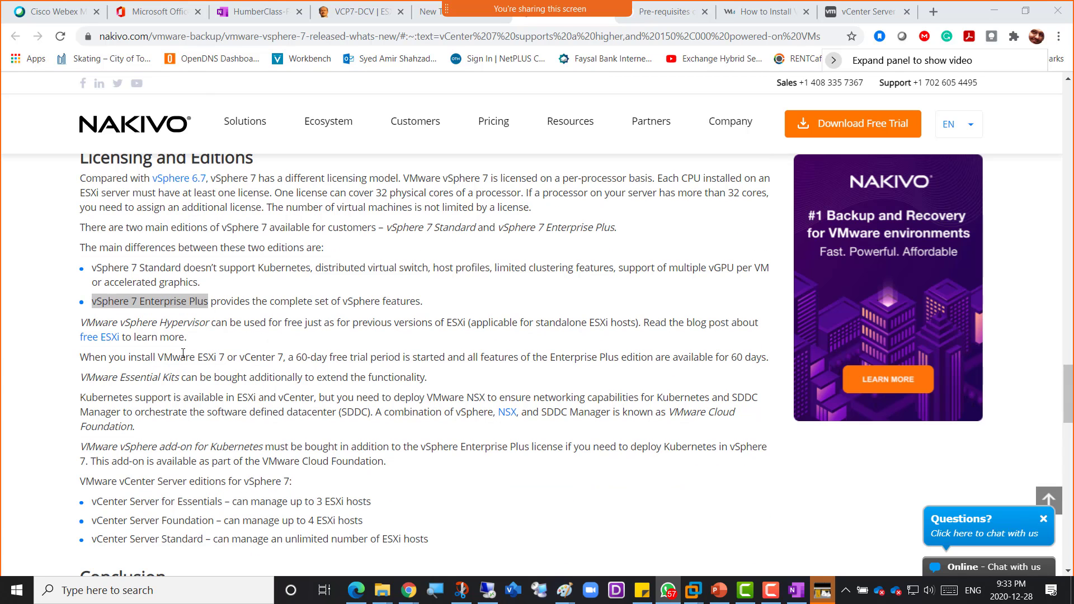
double_click(142, 267)
left_click_drag(151, 301, 200, 301)
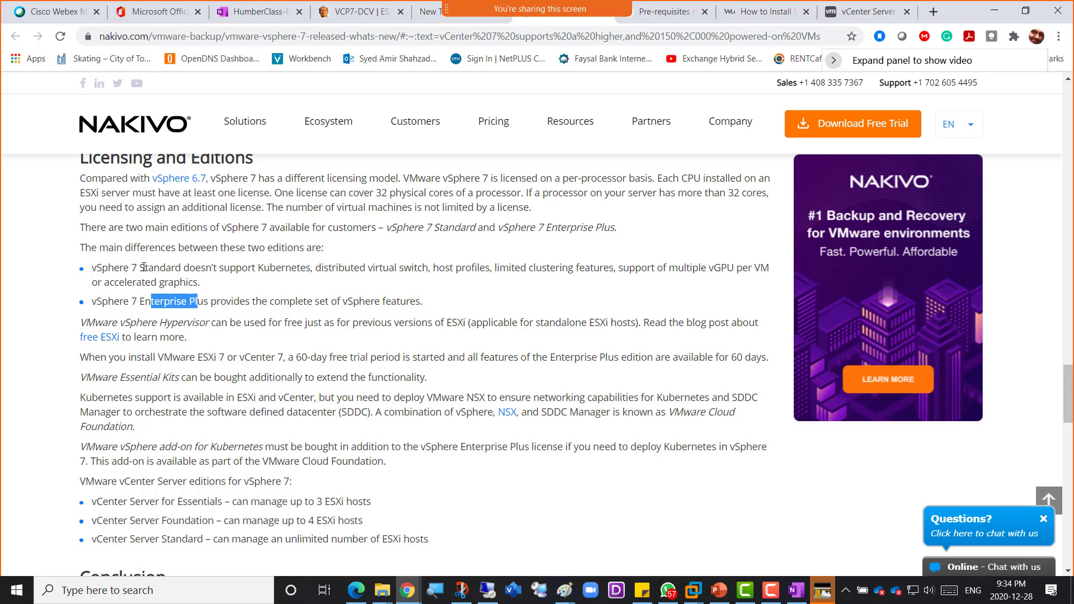
left_click_drag(144, 270, 302, 269)
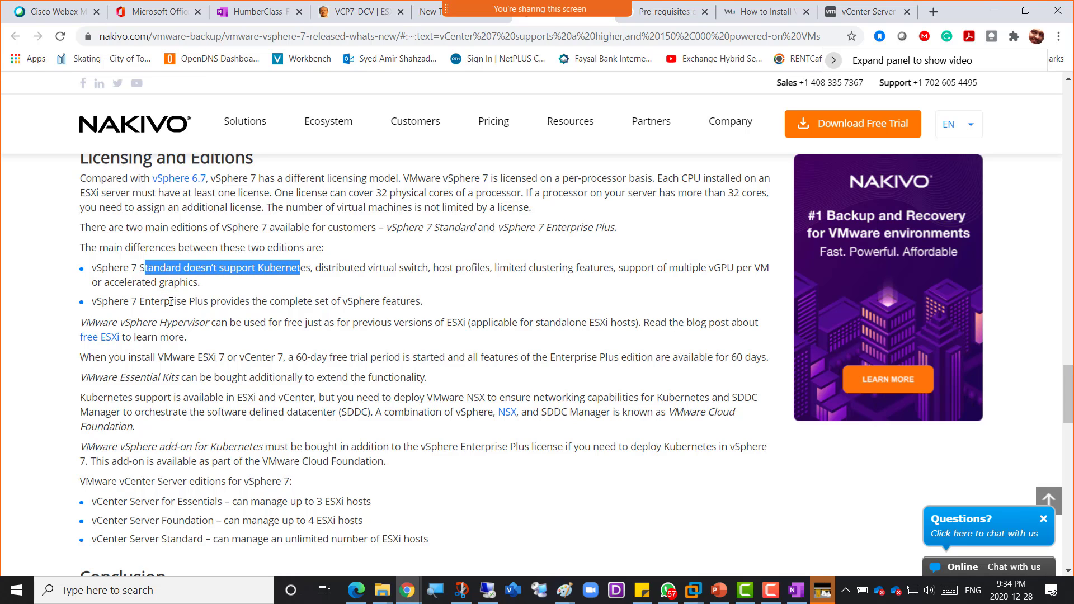
left_click_drag(139, 301, 273, 307)
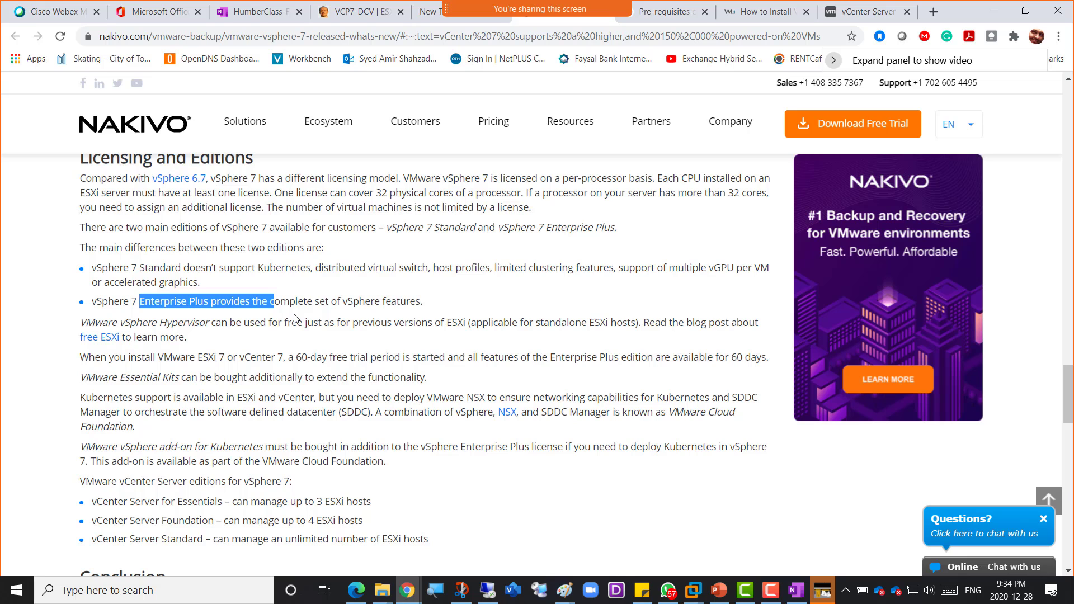
- Highlight the vCenter Server editions and host limits (Essentials 3, Foundation 4), then select the article URL
scroll(295, 317, "down", 3)
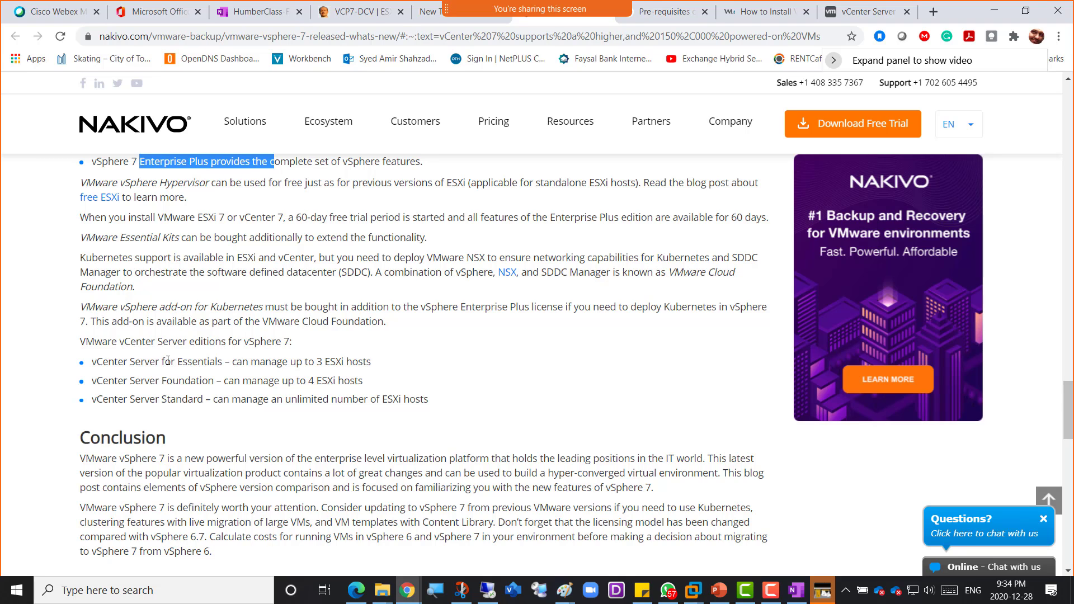
left_click_drag(167, 360, 223, 362)
left_click_drag(155, 381, 213, 402)
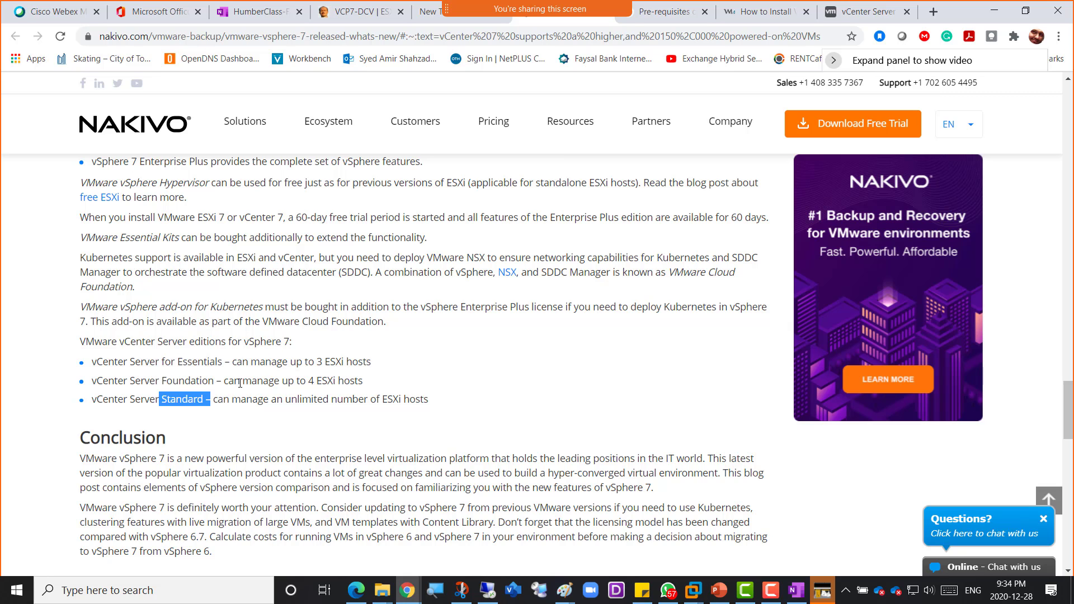
scroll(237, 369, "down", 1)
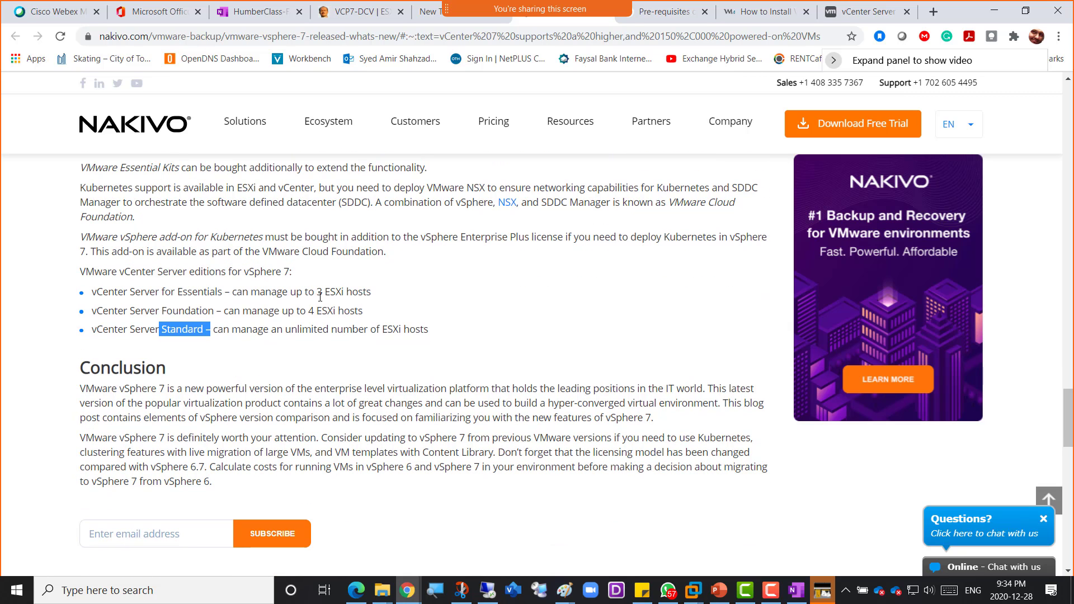
left_click_drag(314, 292, 358, 292)
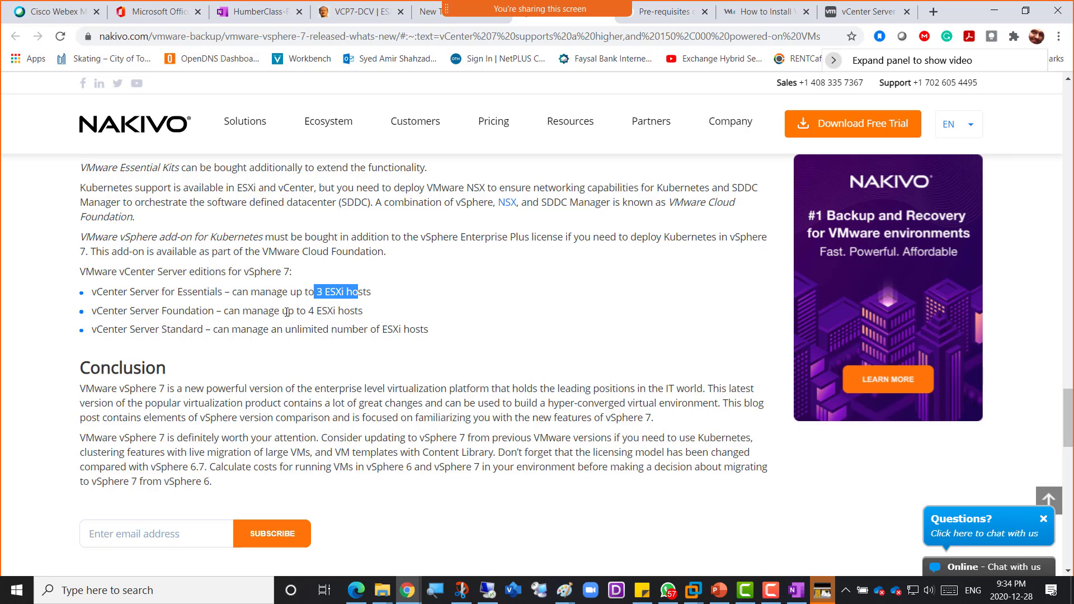
left_click_drag(298, 312, 358, 311)
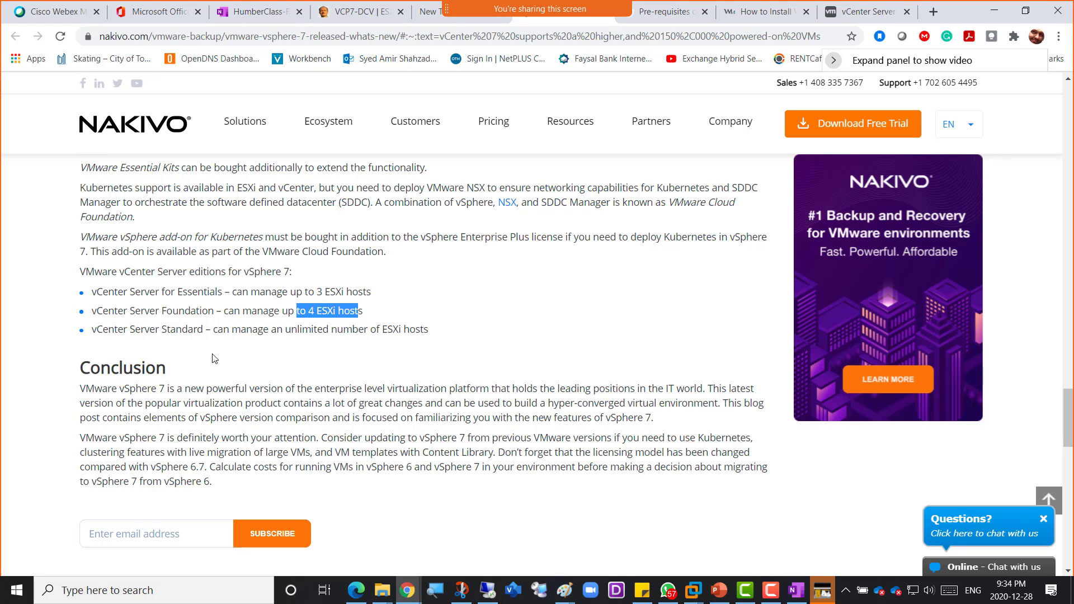
scroll(256, 350, "up", 10)
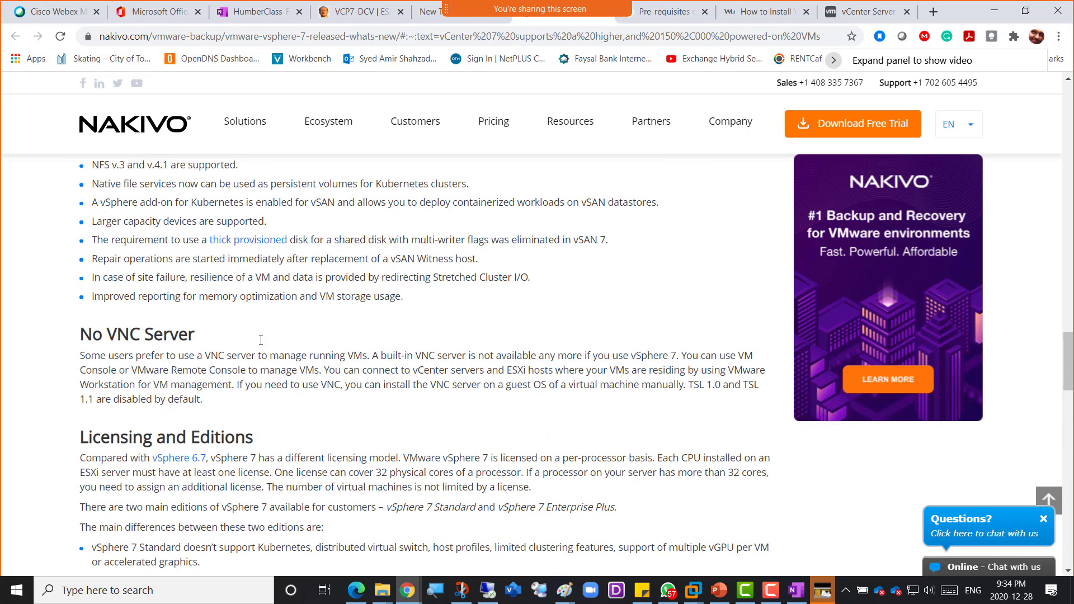
left_click(332, 36)
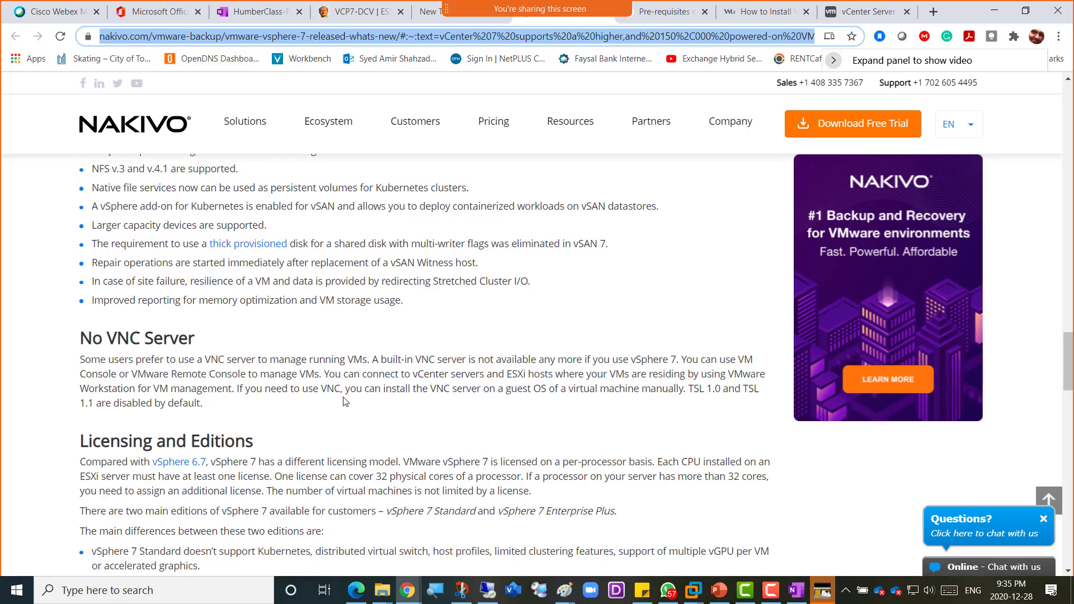
- Leave the NAKIVO vSphere 7 article and switch back to the VMware Workstation lab VM
scroll(356, 397, "up", 10)
scroll(356, 396, "up", 10)
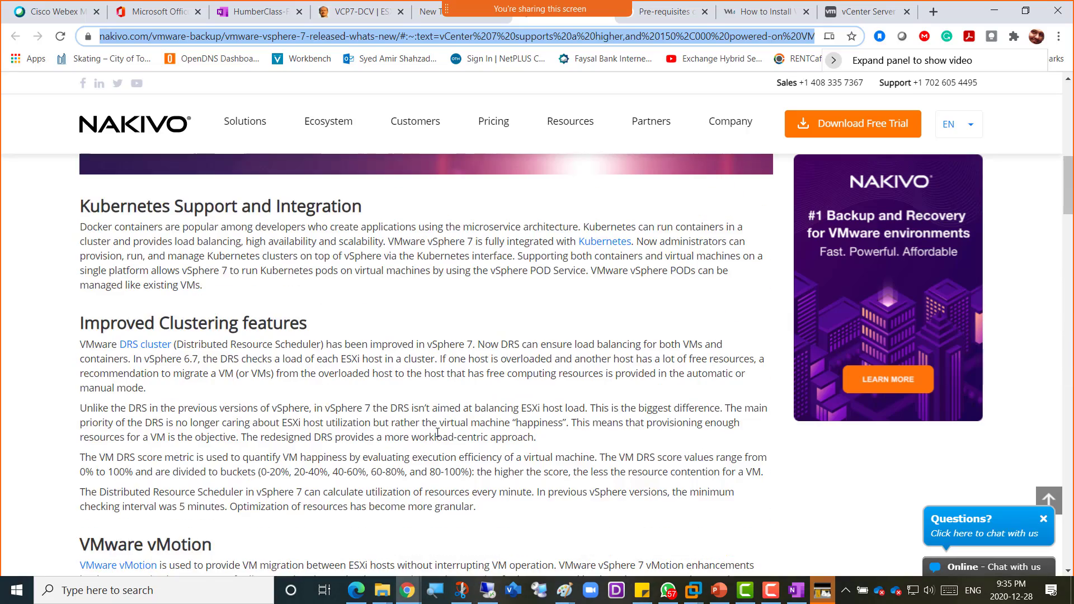
scroll(469, 432, "up", 5)
scroll(468, 432, "down", 12)
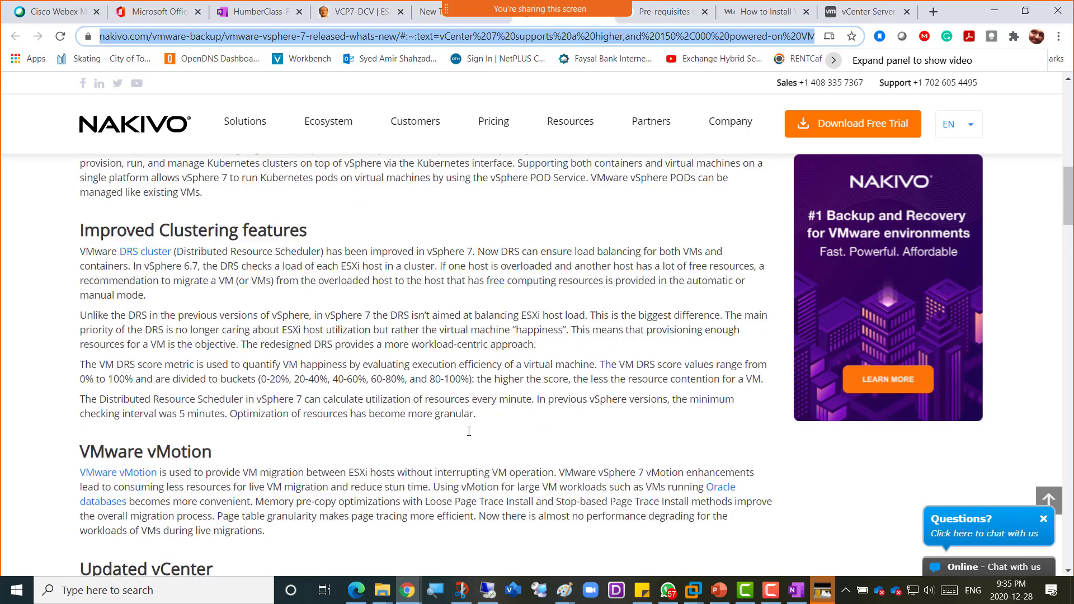
left_click(488, 590)
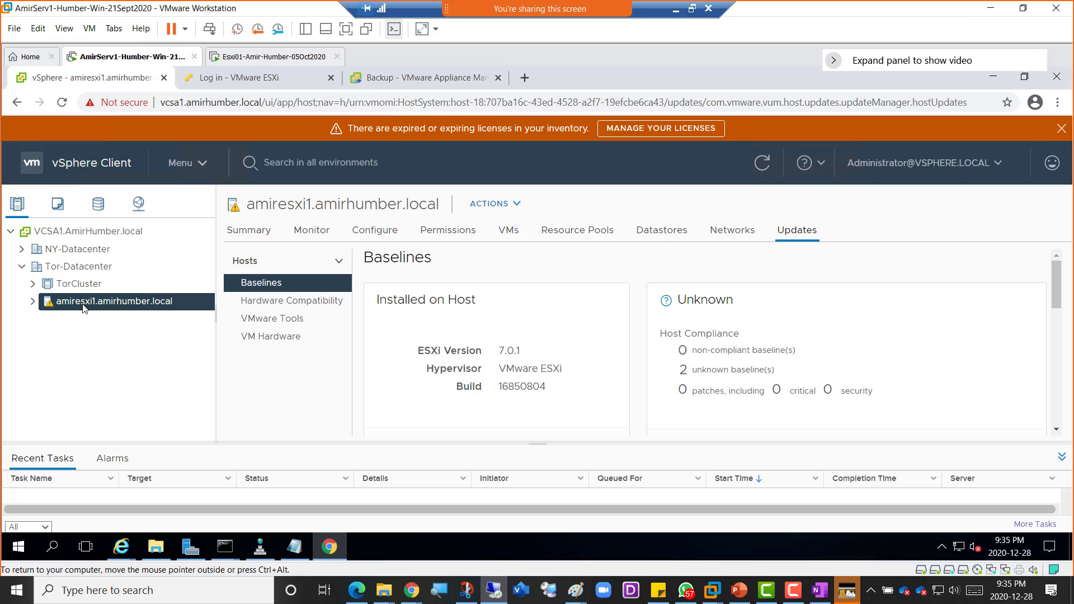
- Try moving the ESXi host into TorCluster under Tor-Datacenter, which fails because vSAN is disabled
right_click(84, 307)
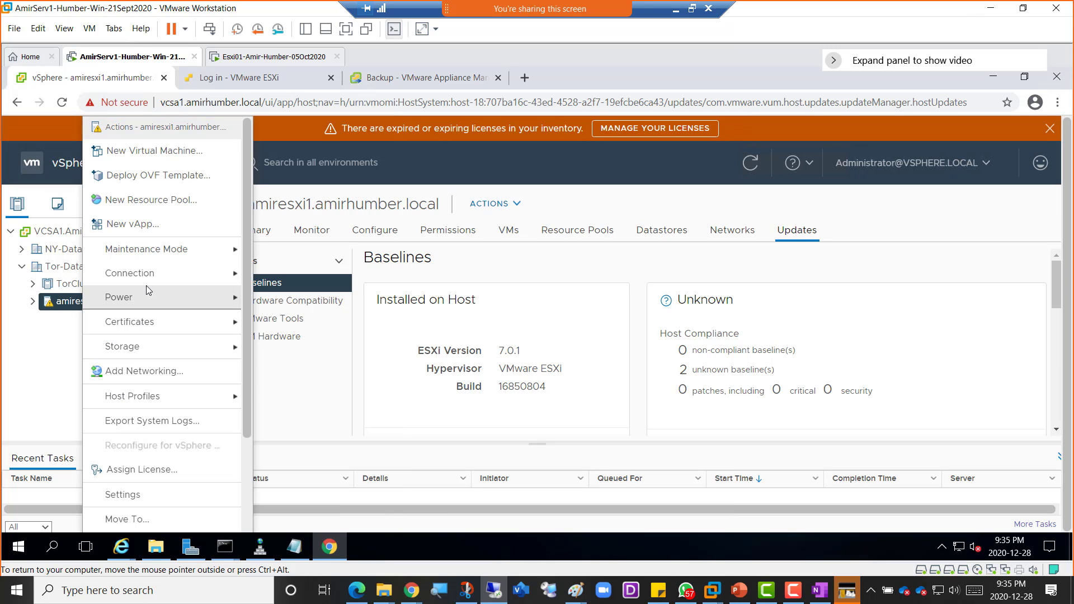
left_click(136, 518)
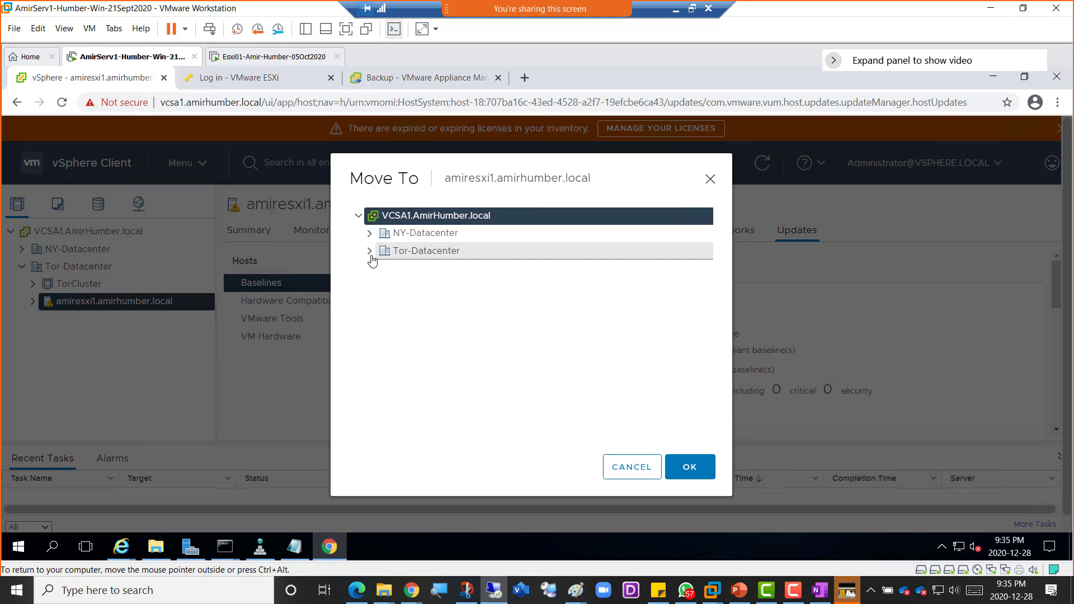
left_click(370, 251)
left_click(418, 269)
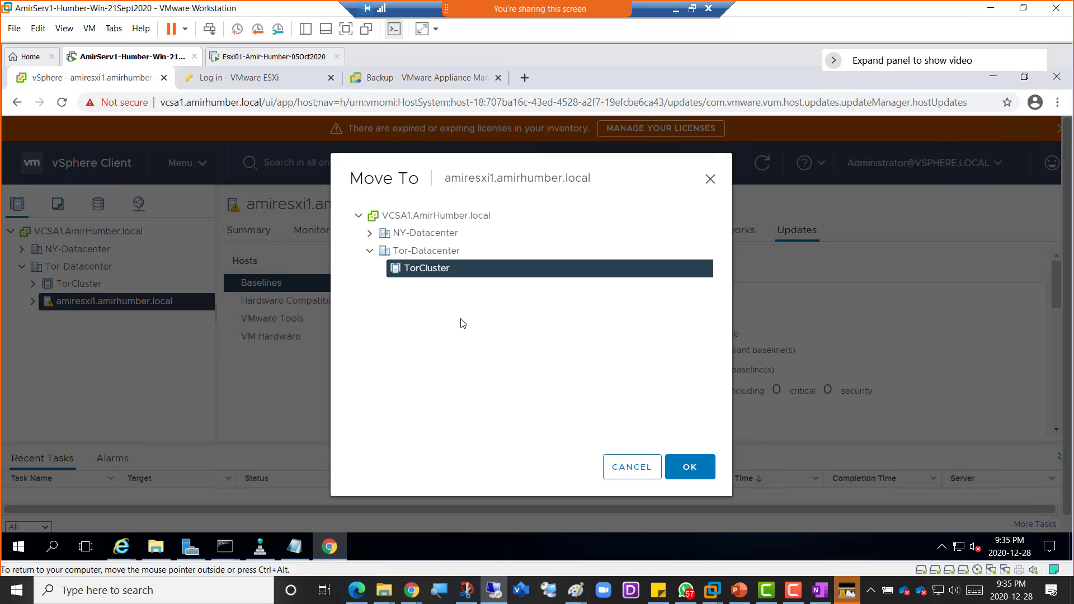
left_click(690, 468)
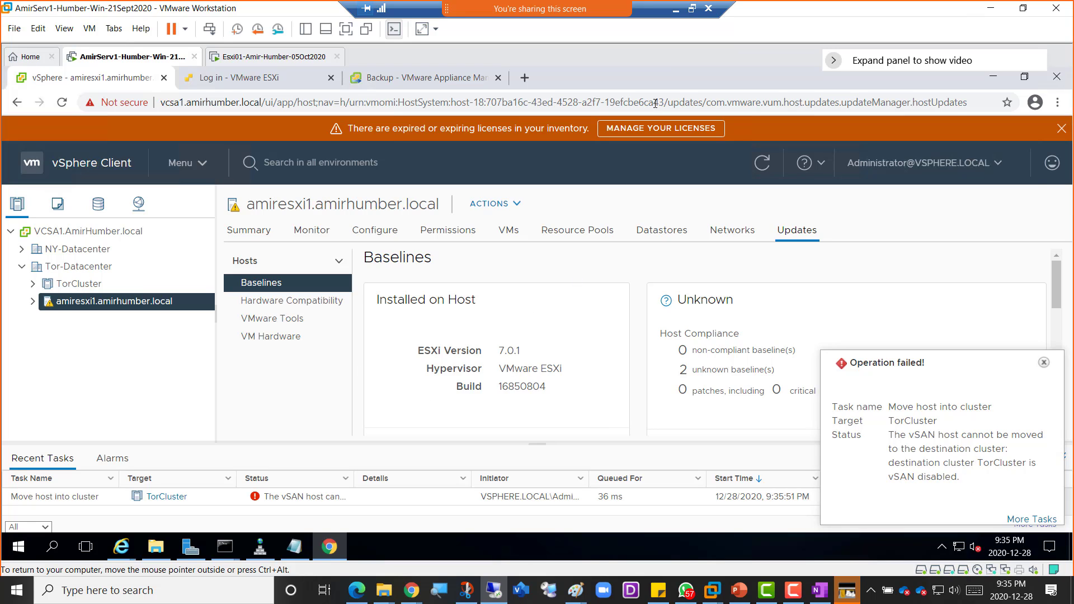
- Minimise the lab VM window and bring the Paint network diagram forward
left_click(676, 10)
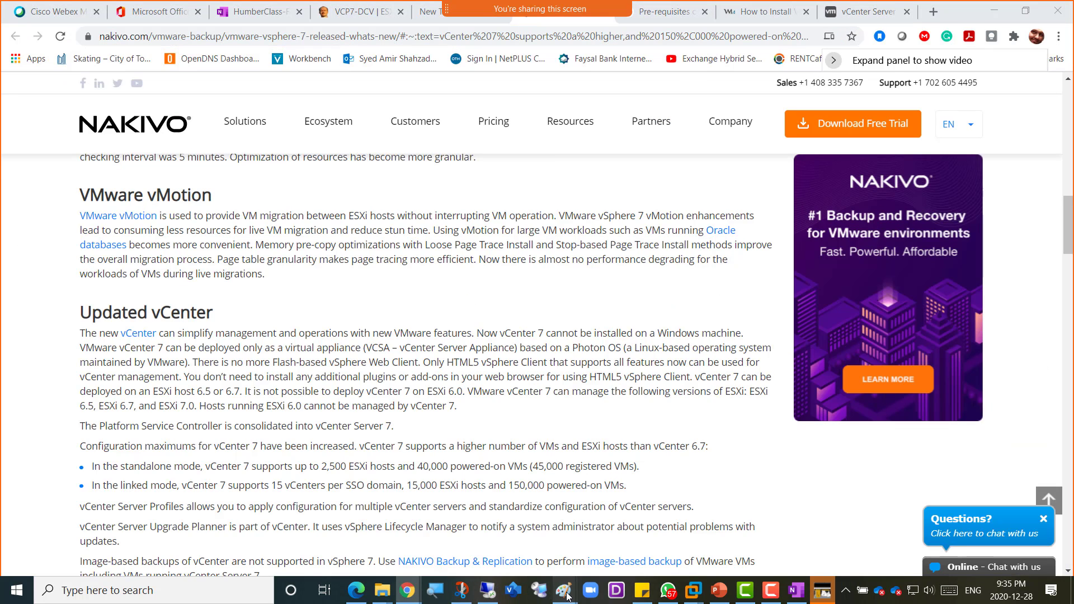
mouse_move(563, 591)
left_click(458, 543)
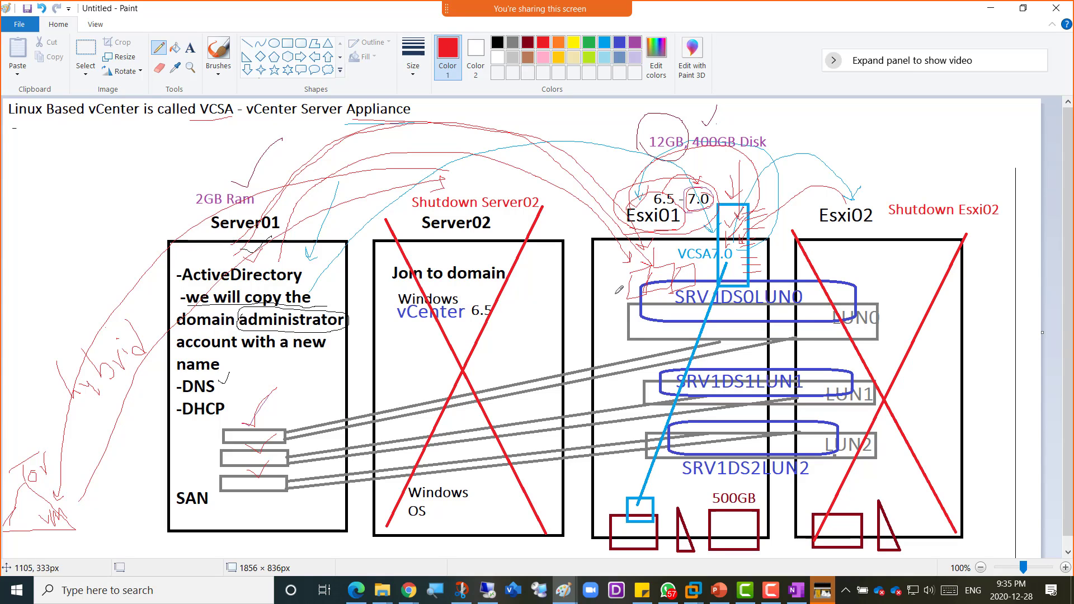
- Write a red 'vSAN' note beside the Esxi01 box in Paint, then minimise Paint
left_click_drag(563, 351, 624, 342)
left_click(989, 9)
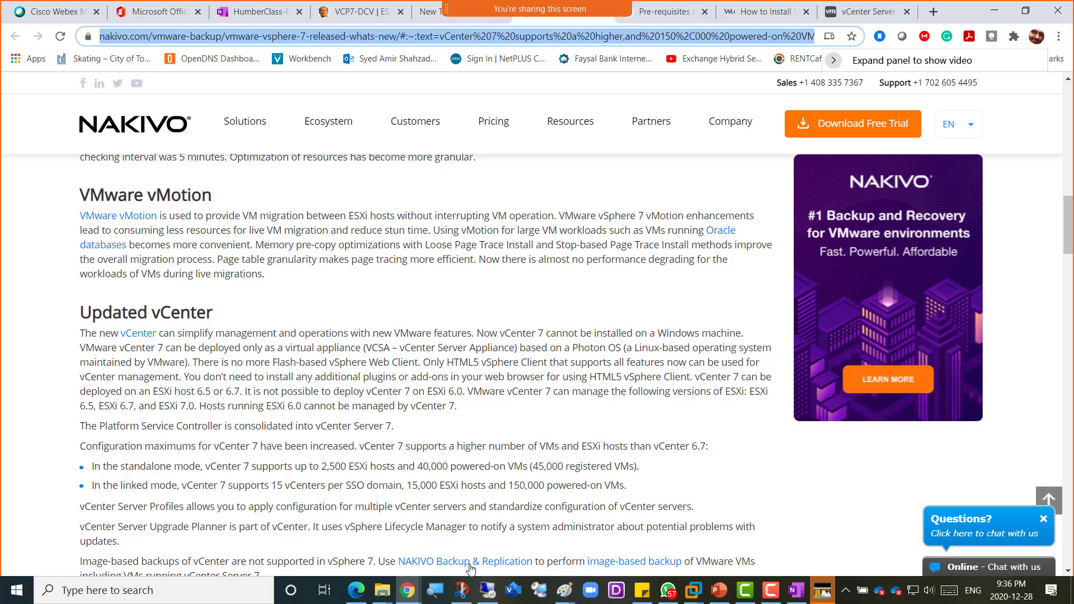
- Return from Chrome to the VMware Workstation lab VM
left_click(488, 591)
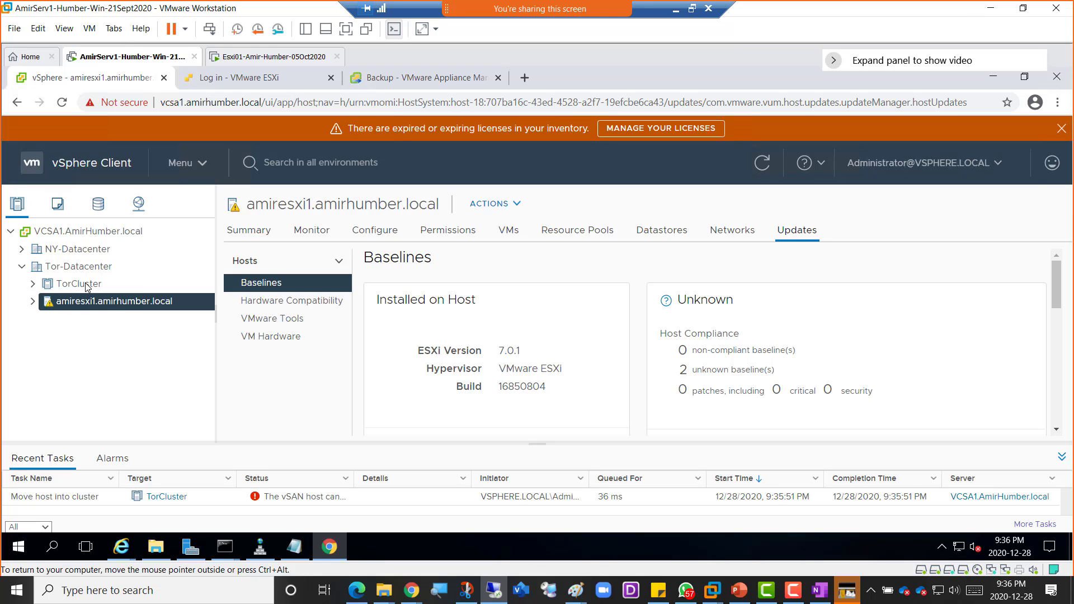
- Open TorCluster's Configure > vSphere DRS page and begin editing its DRS settings
left_click(81, 284)
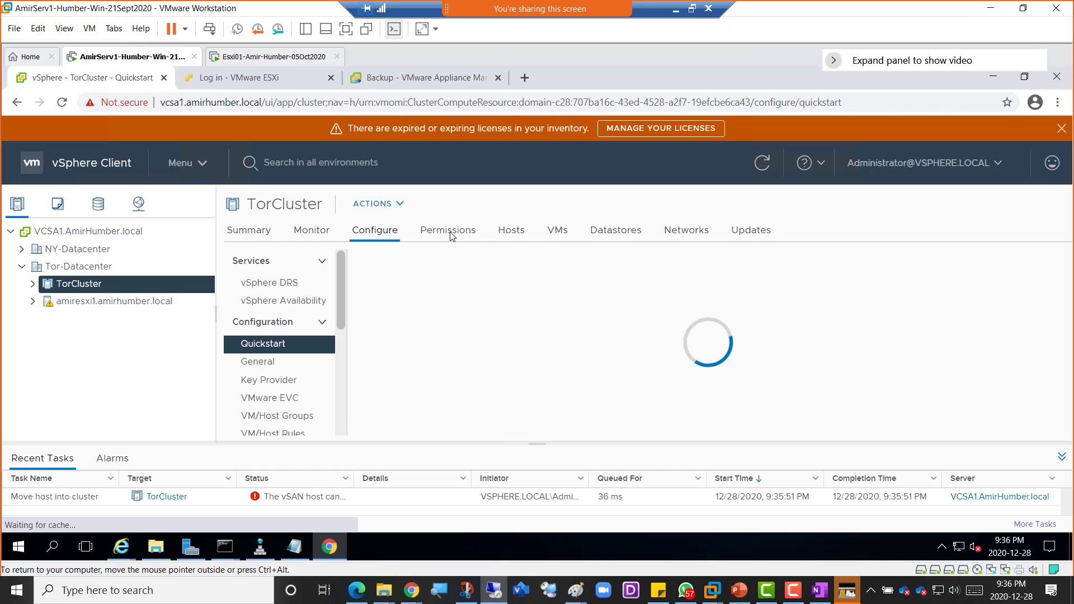
left_click(382, 242)
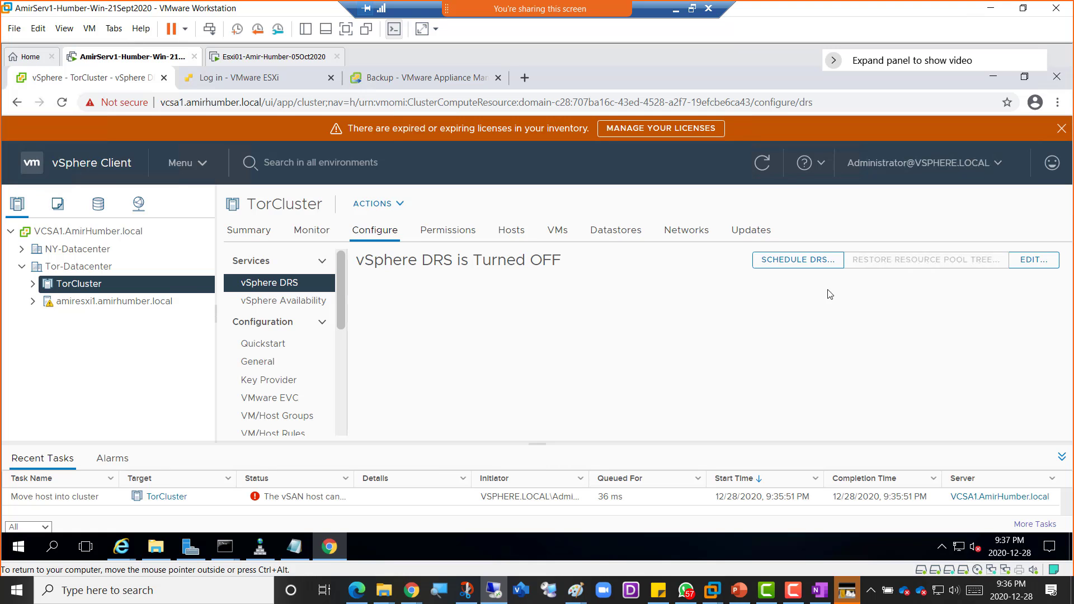
left_click(1035, 262)
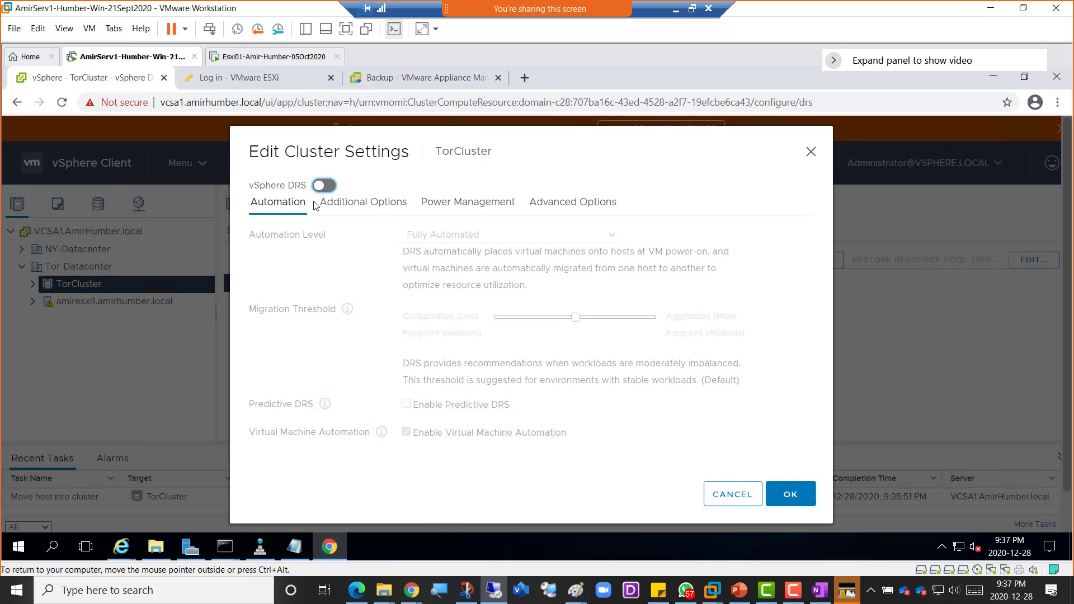
- Turn on vSphere DRS, keep Fully Automated, and set the migration threshold to Aggressive
left_click(323, 185)
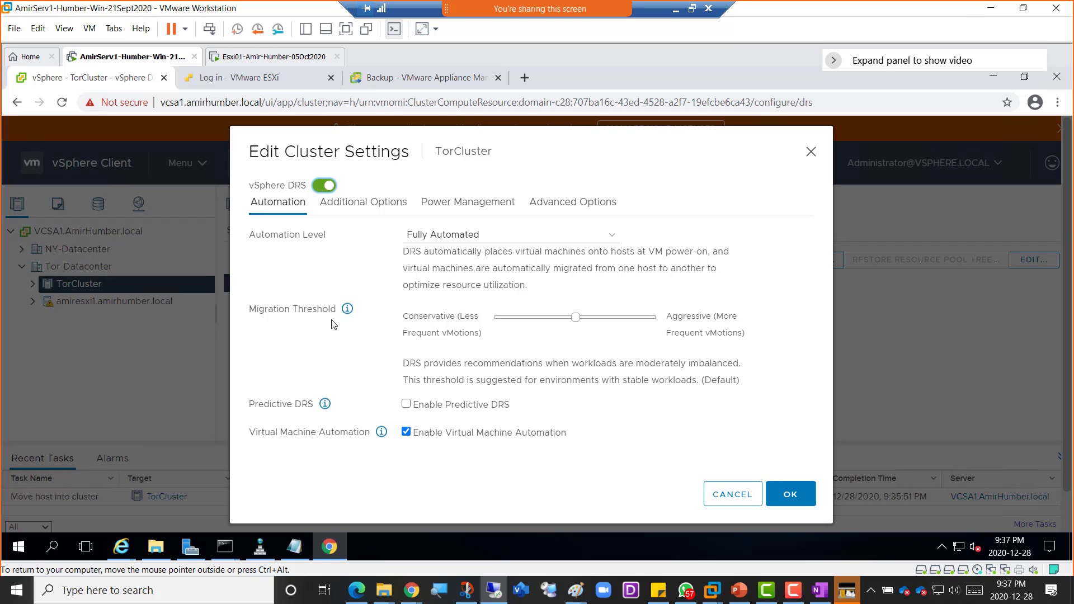
left_click(615, 240)
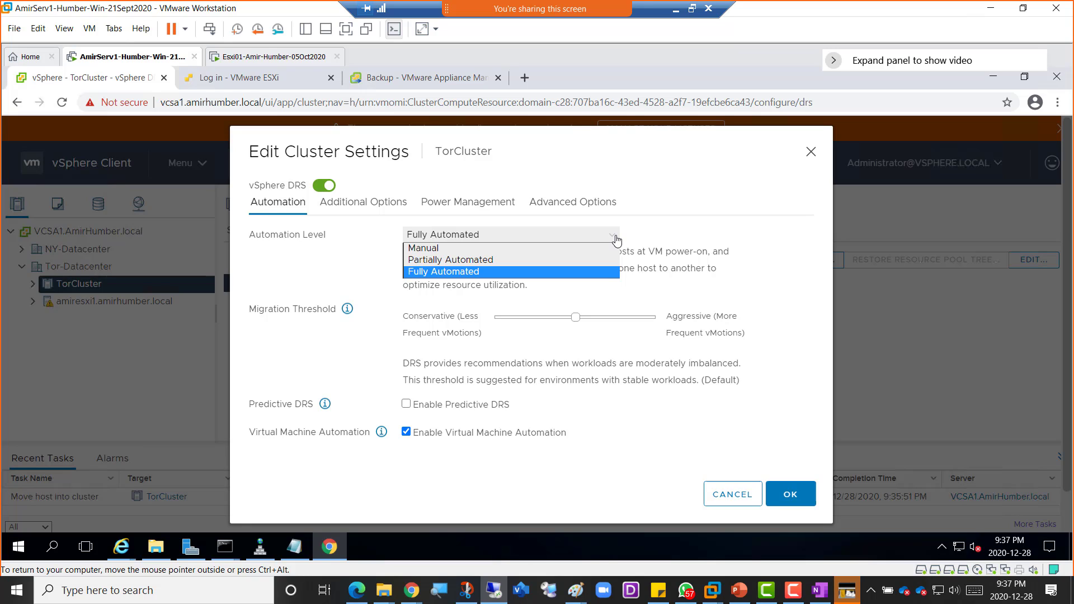
left_click(616, 240)
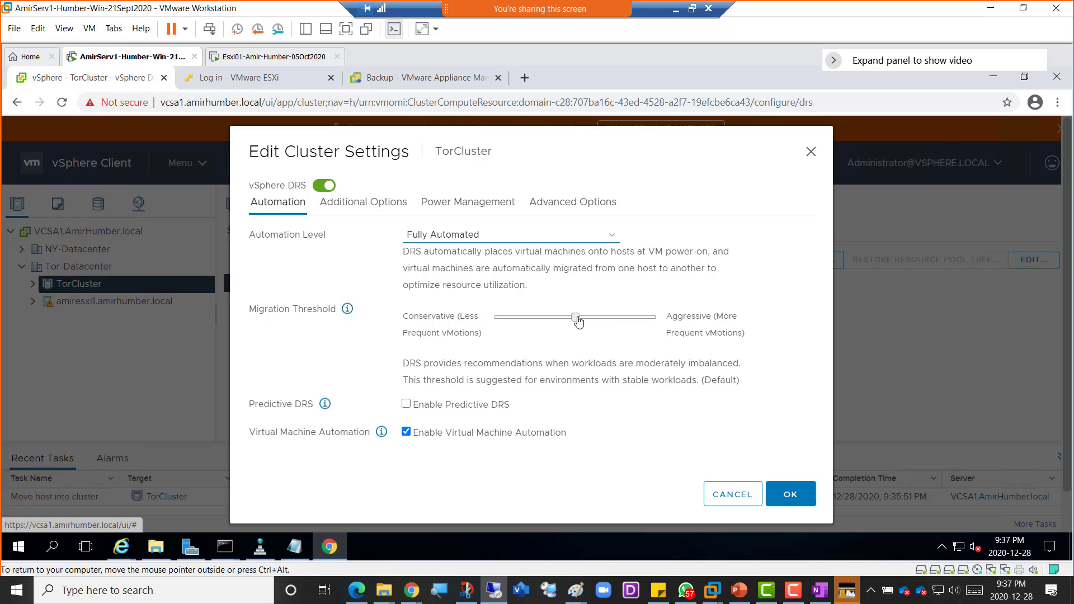
left_click_drag(576, 317, 616, 317)
left_click(649, 323)
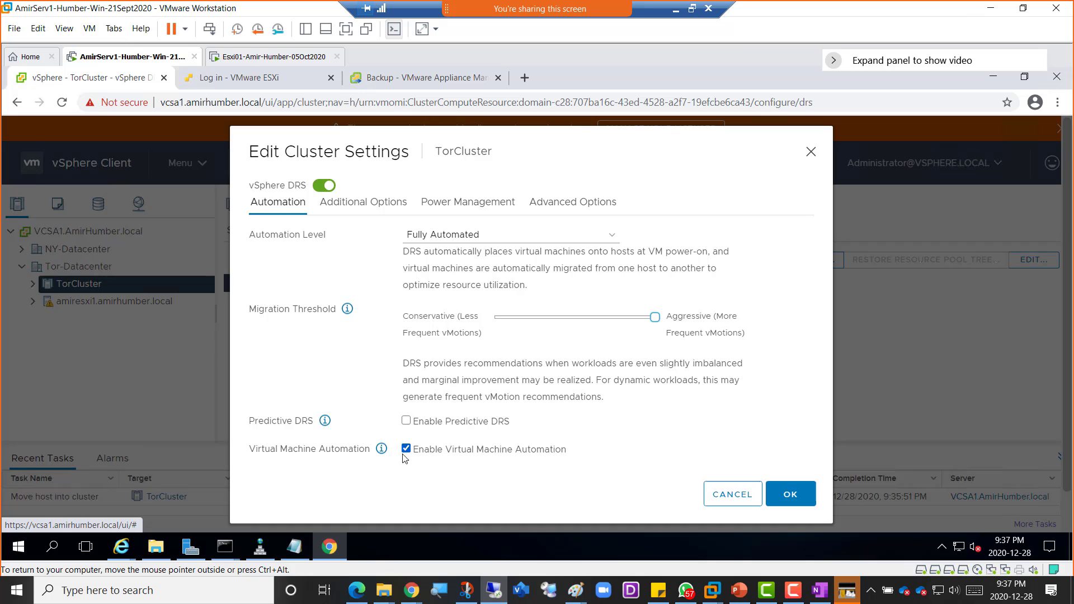
- Review the Additional Options, Power Management and Advanced Options tabs, then cancel without saving
left_click(365, 207)
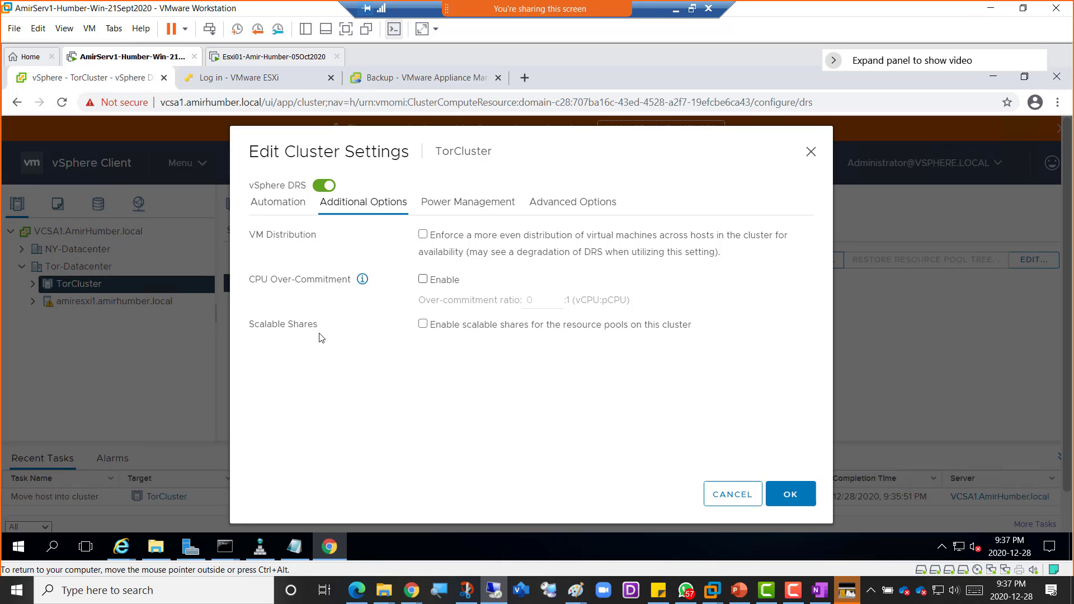
left_click(459, 205)
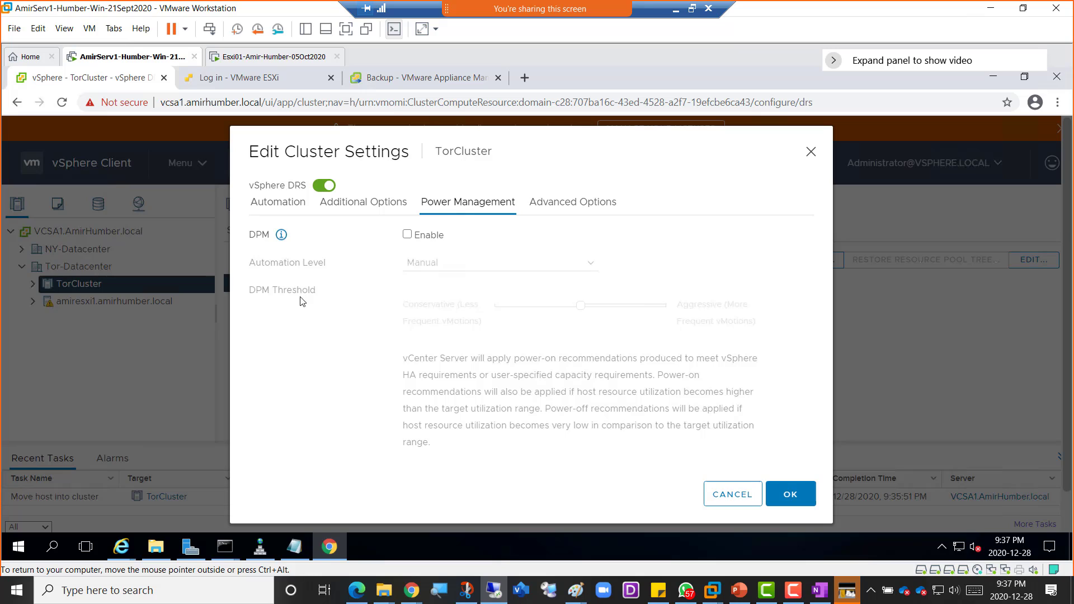
left_click(547, 205)
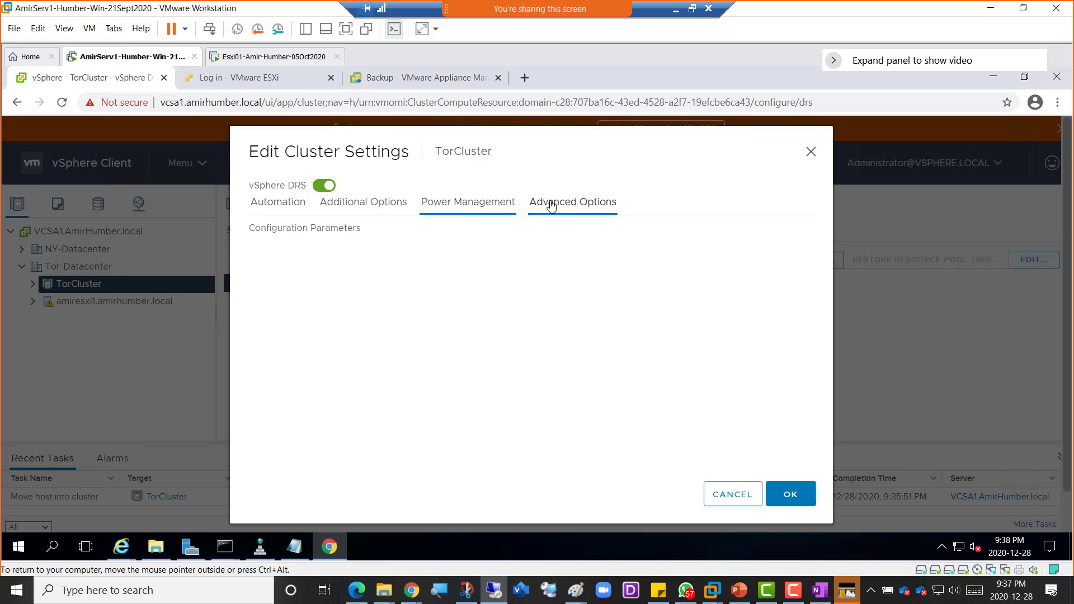
left_click(280, 206)
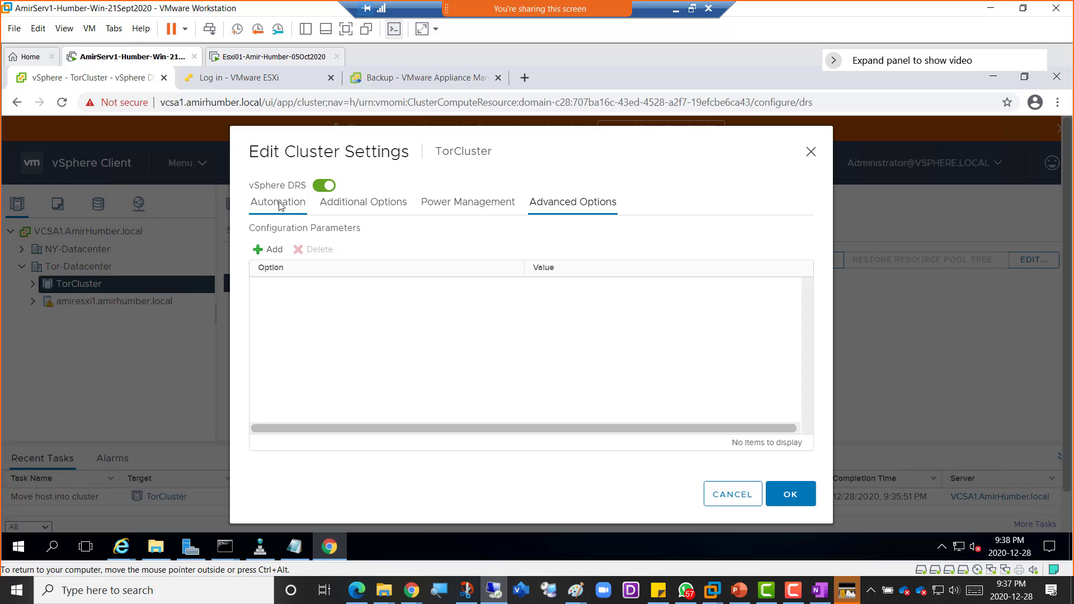
left_click(733, 495)
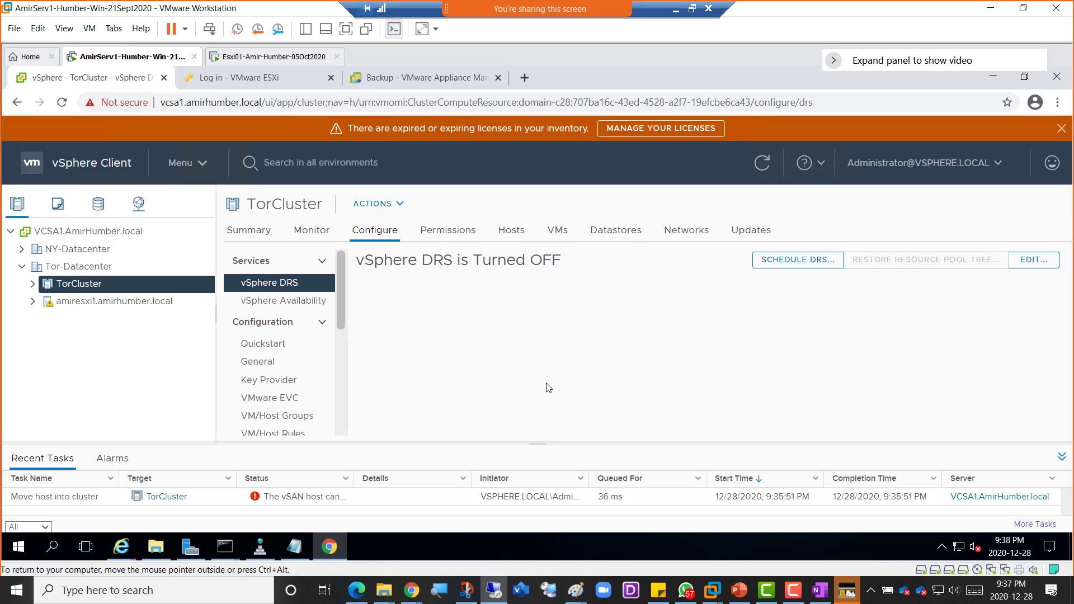
- View TorCluster's vSphere HA settings, close them unsaved, and return to the DRS page
left_click(281, 305)
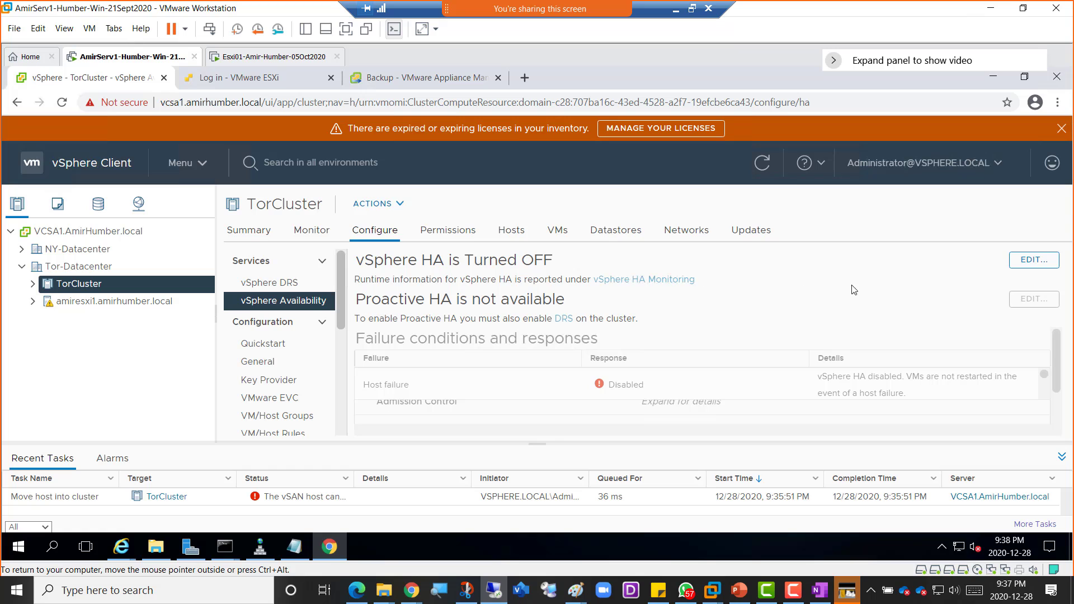
left_click(1016, 270)
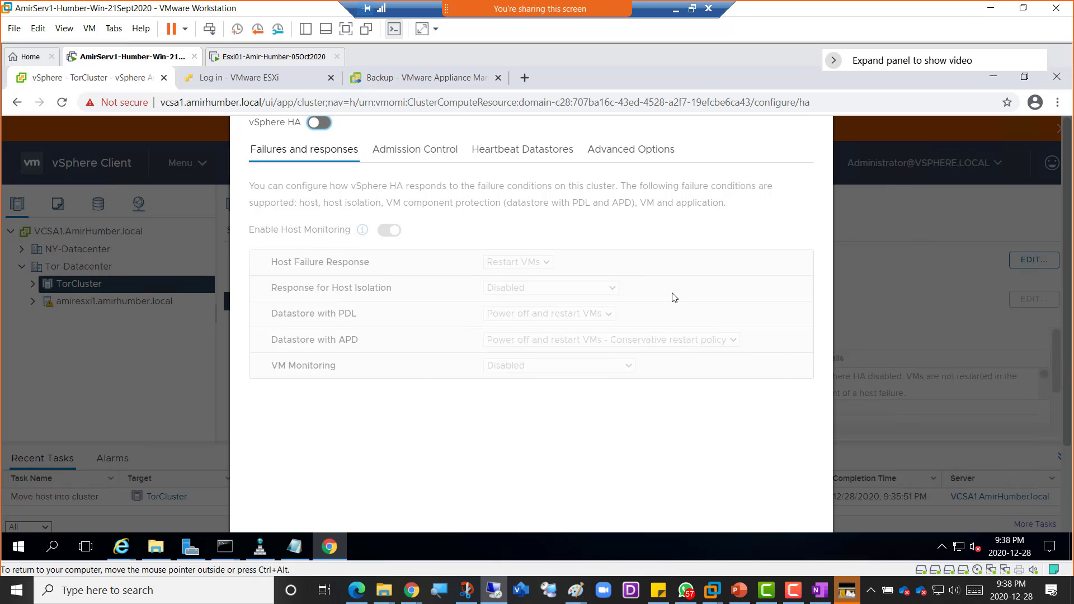
scroll(675, 297, "down", 2)
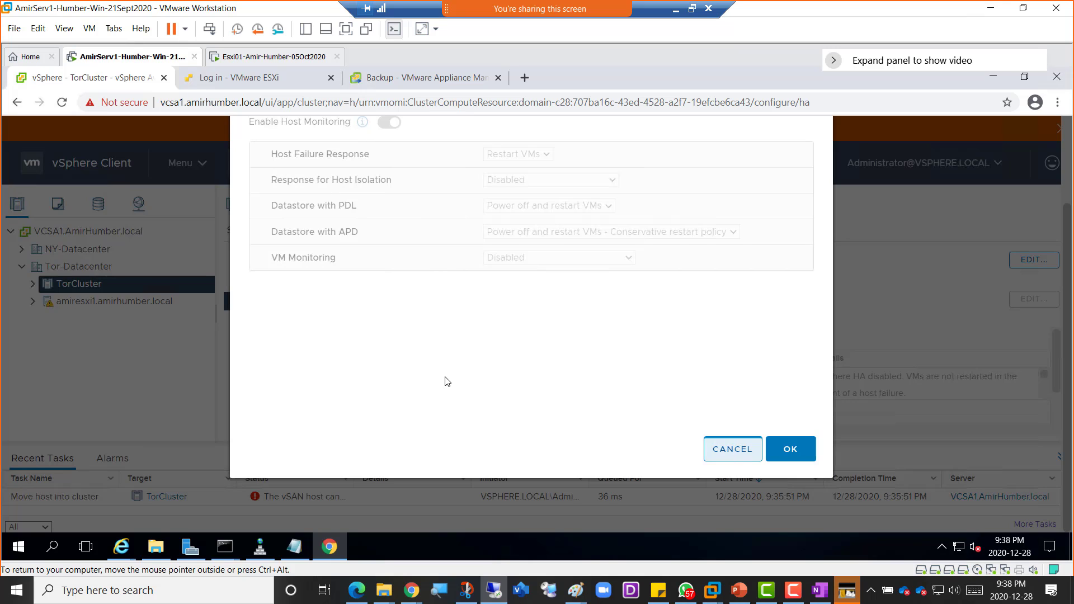
key("Escape")
left_click(302, 285)
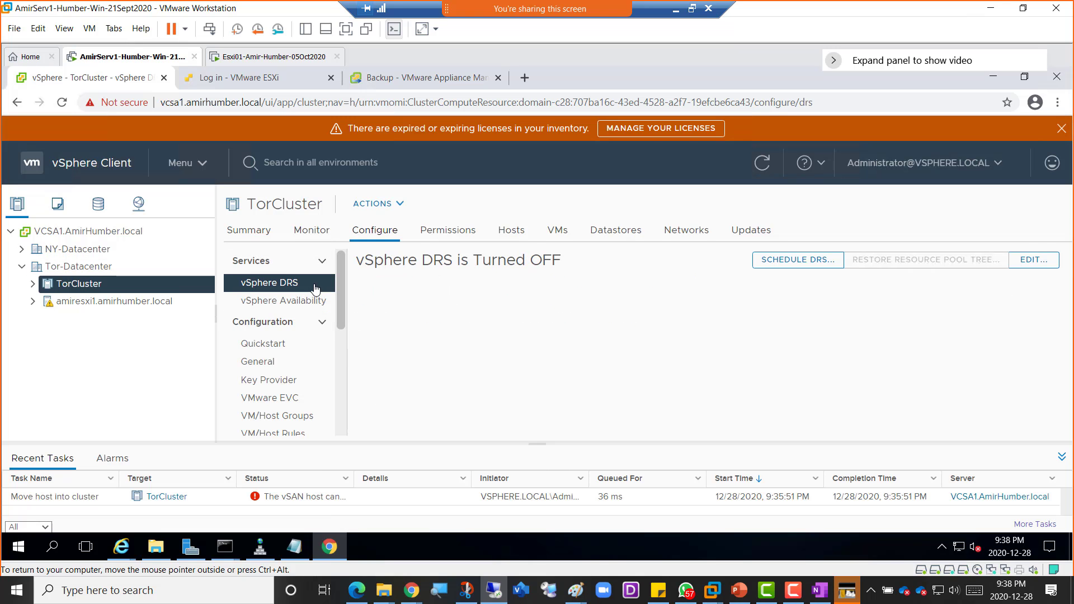
left_click(1031, 261)
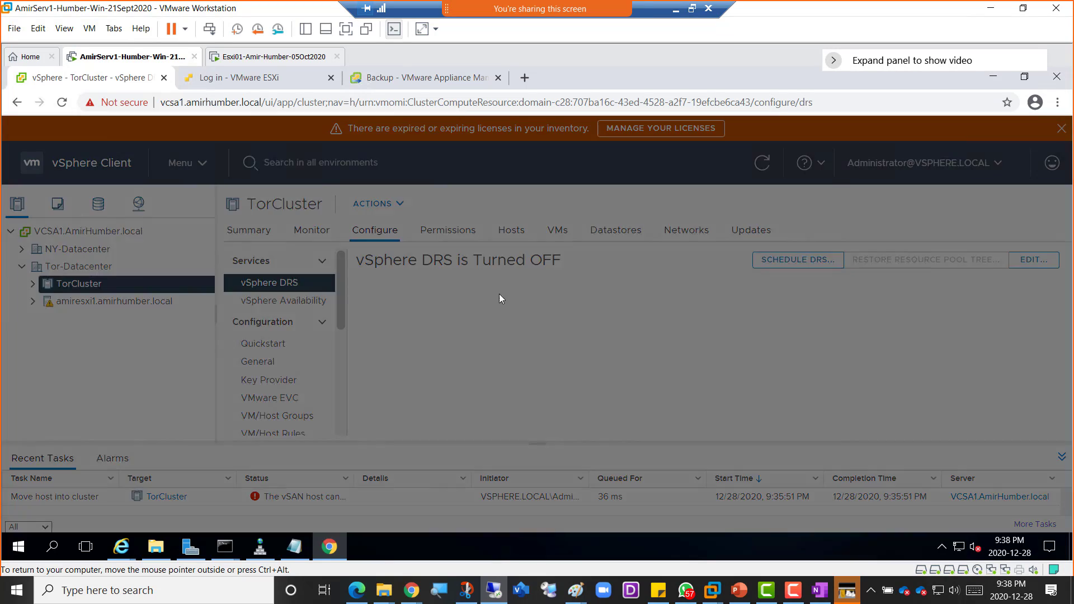
left_click(323, 185)
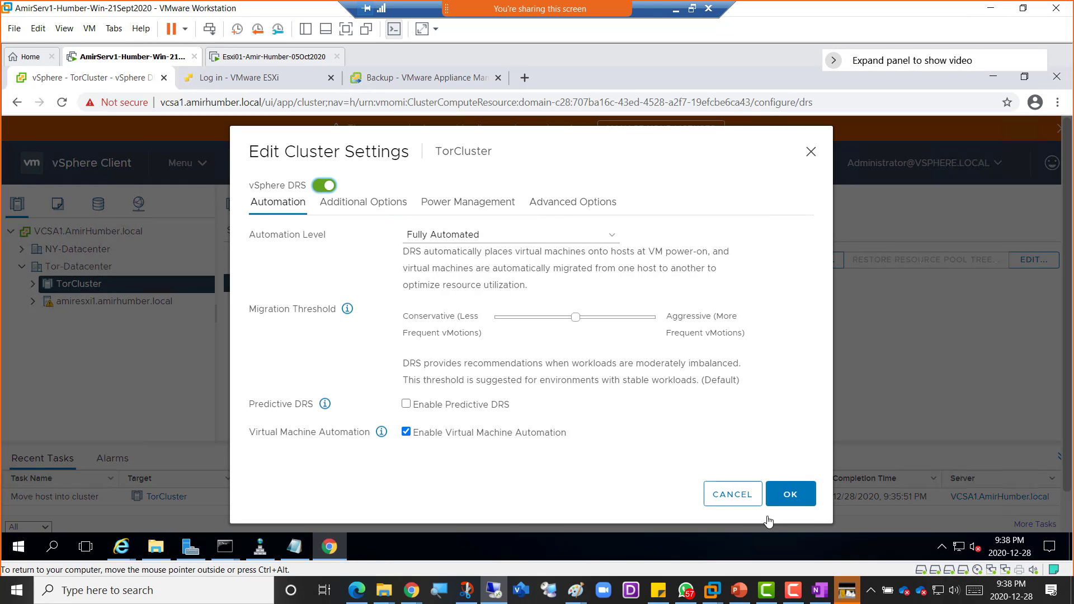
left_click(791, 500)
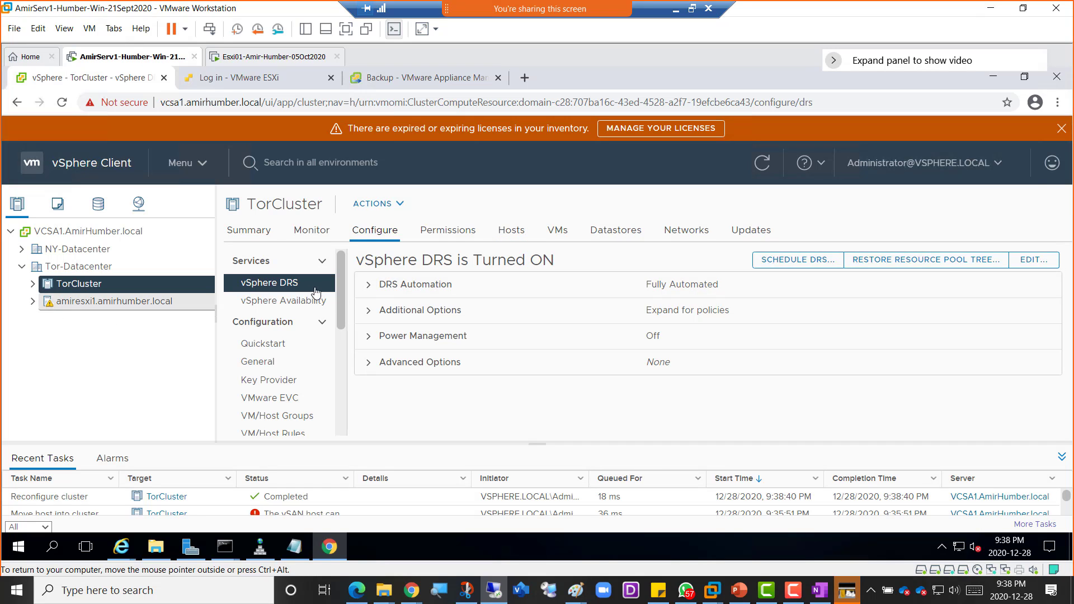
- Turn on vSphere HA for TorCluster with host failures restarting VMs, reviewing each tab before saving
left_click(266, 302)
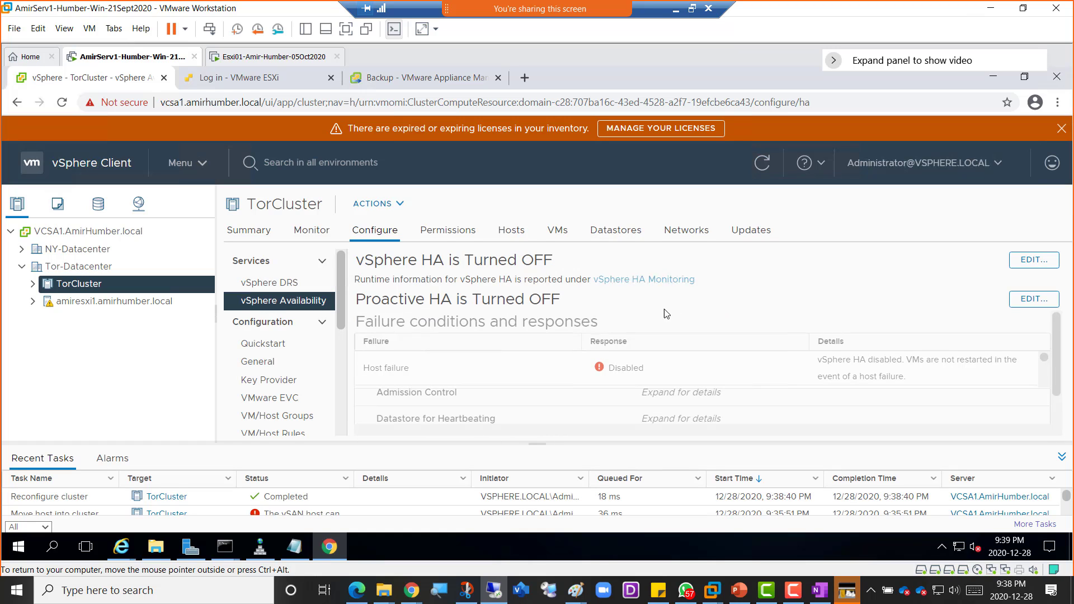
left_click(1046, 261)
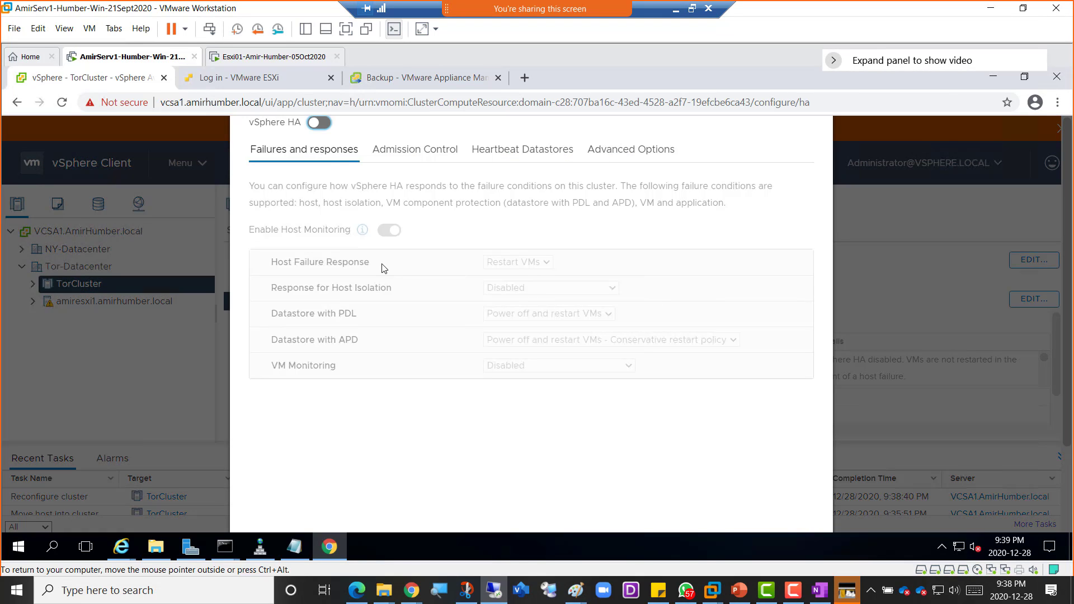
left_click(322, 123)
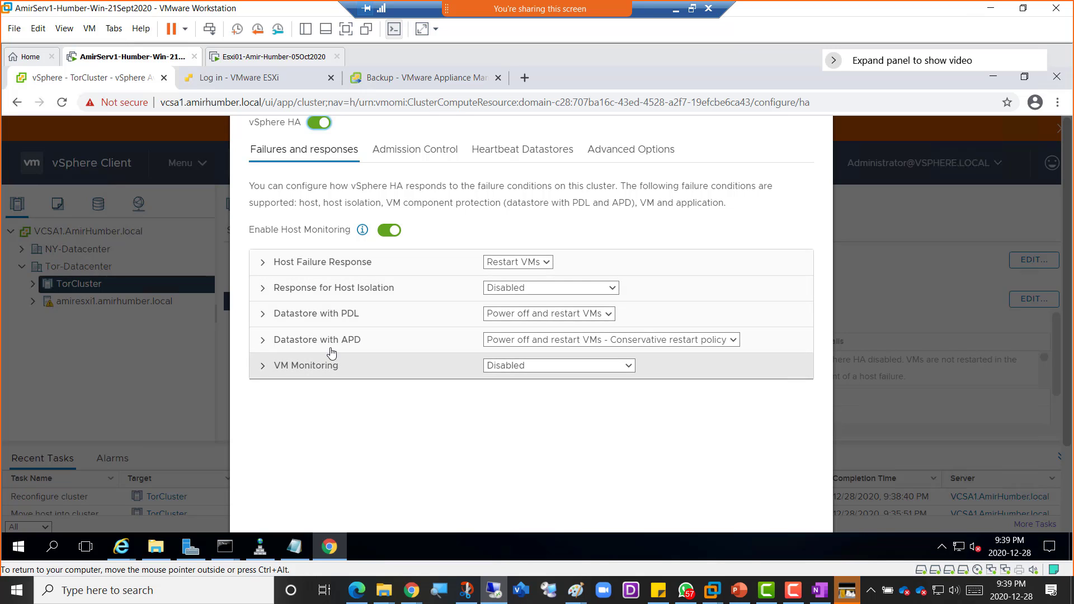
left_click(416, 154)
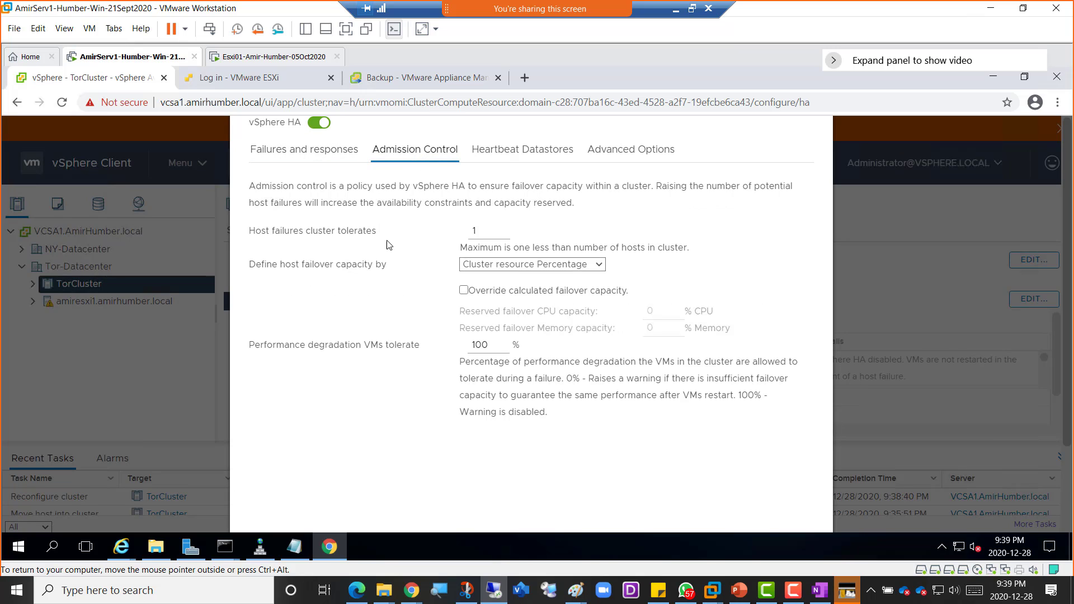
left_click(514, 157)
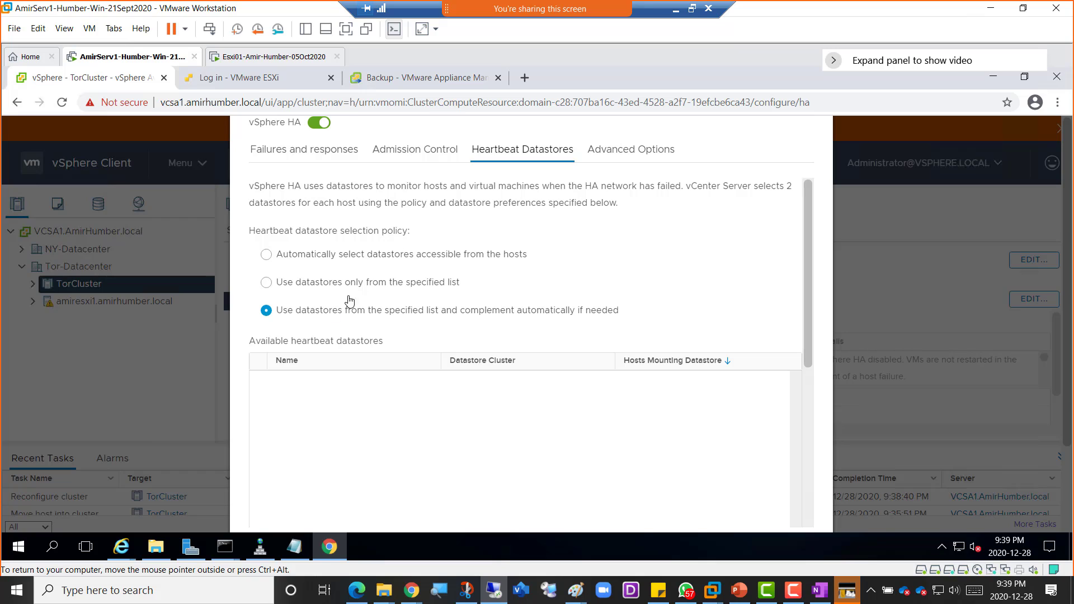
left_click(613, 157)
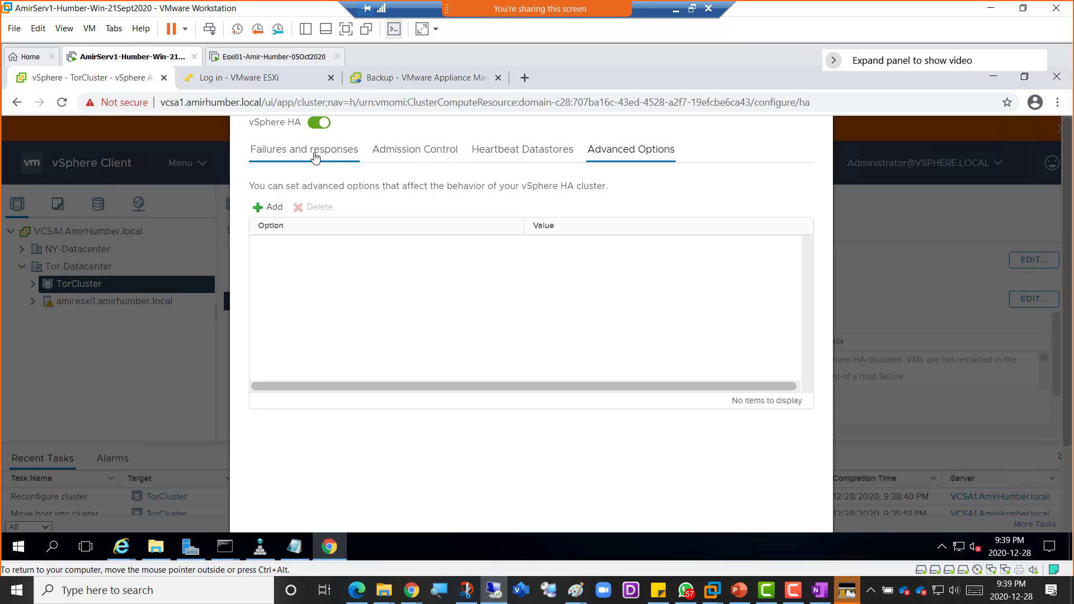
left_click(352, 155)
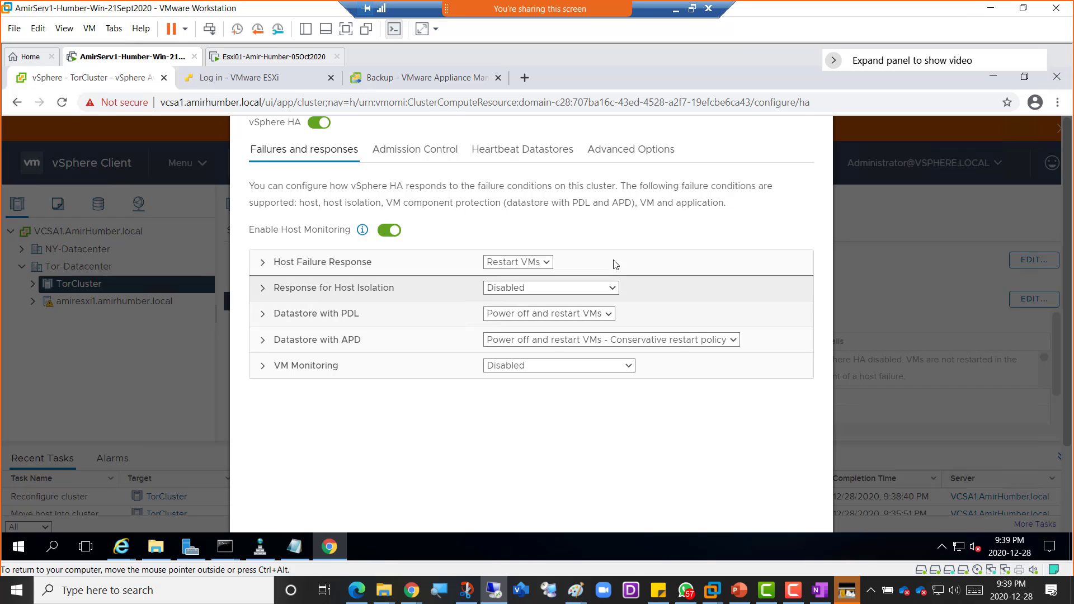
scroll(718, 404, "down", 2)
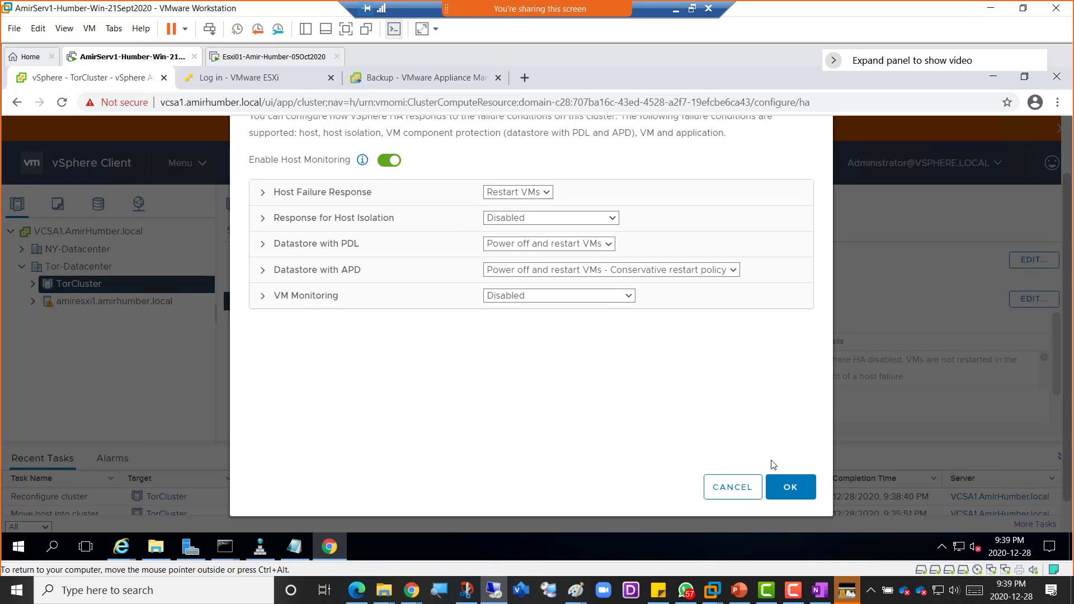
left_click(790, 488)
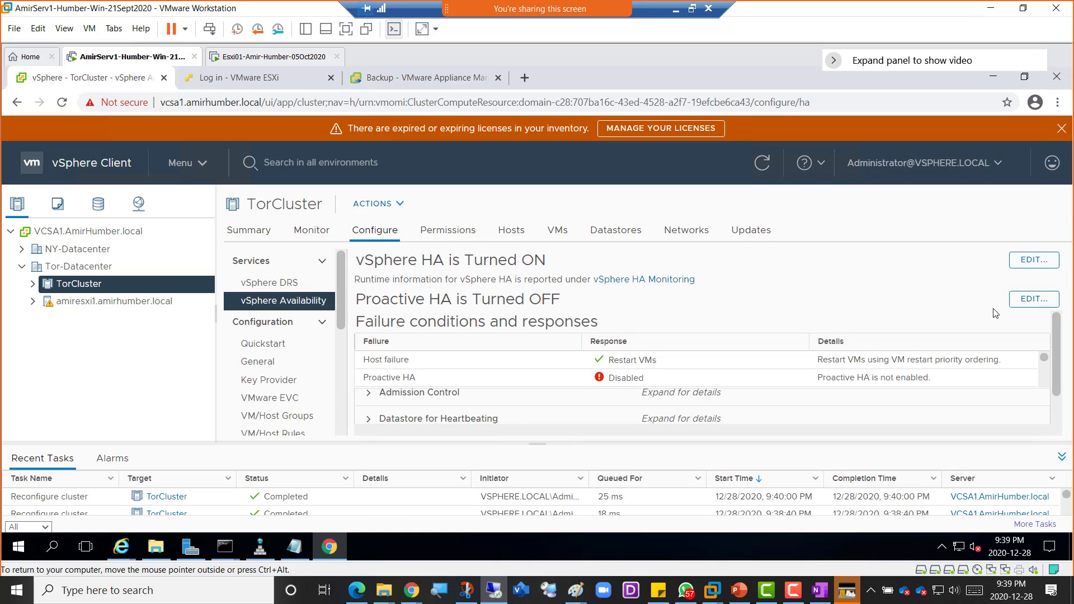
- Turn on Proactive HA in Manual mode with Quarantine remediation, then open TorCluster's EVC mode settings
left_click(1034, 299)
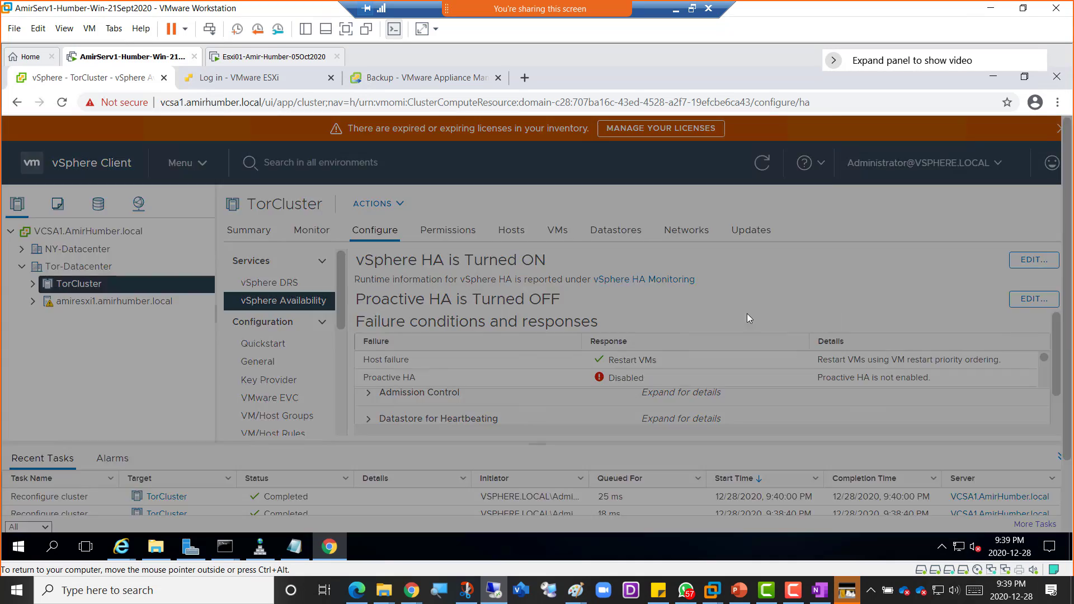
left_click(299, 150)
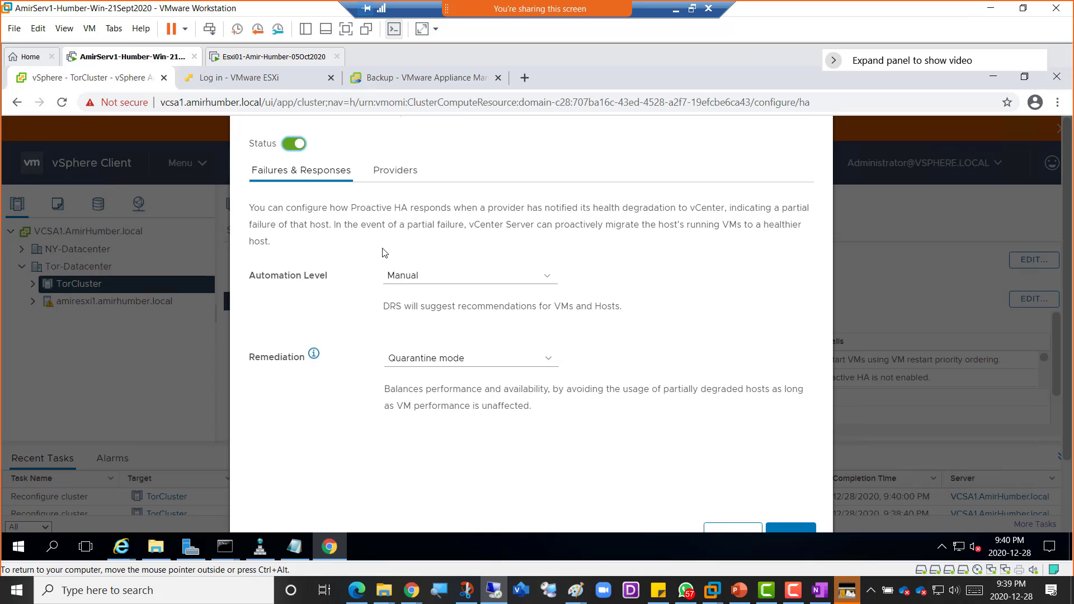
left_click(390, 175)
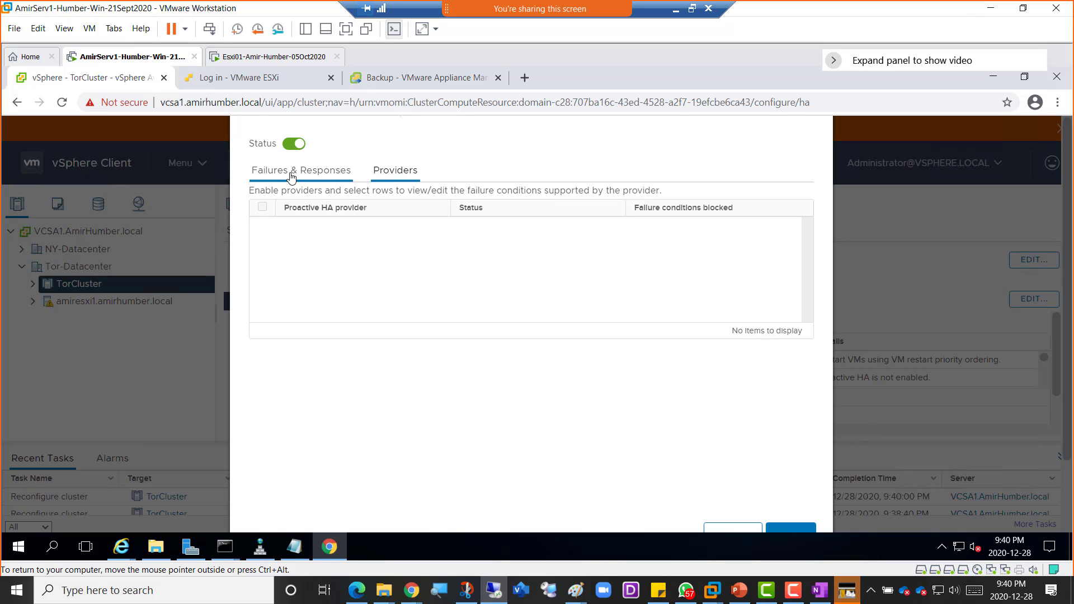
left_click(291, 178)
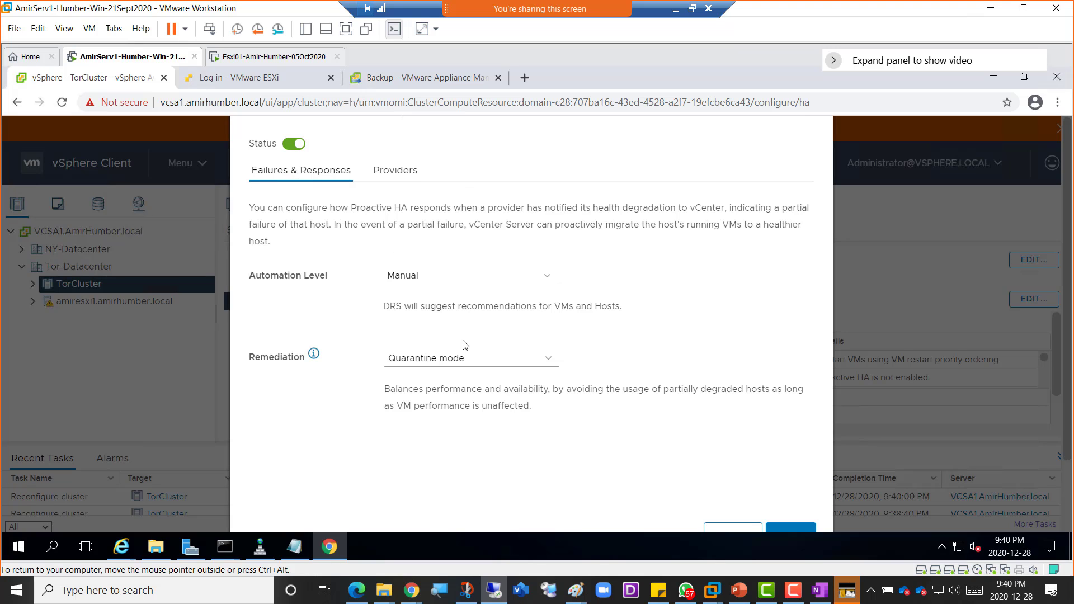
left_click(790, 529)
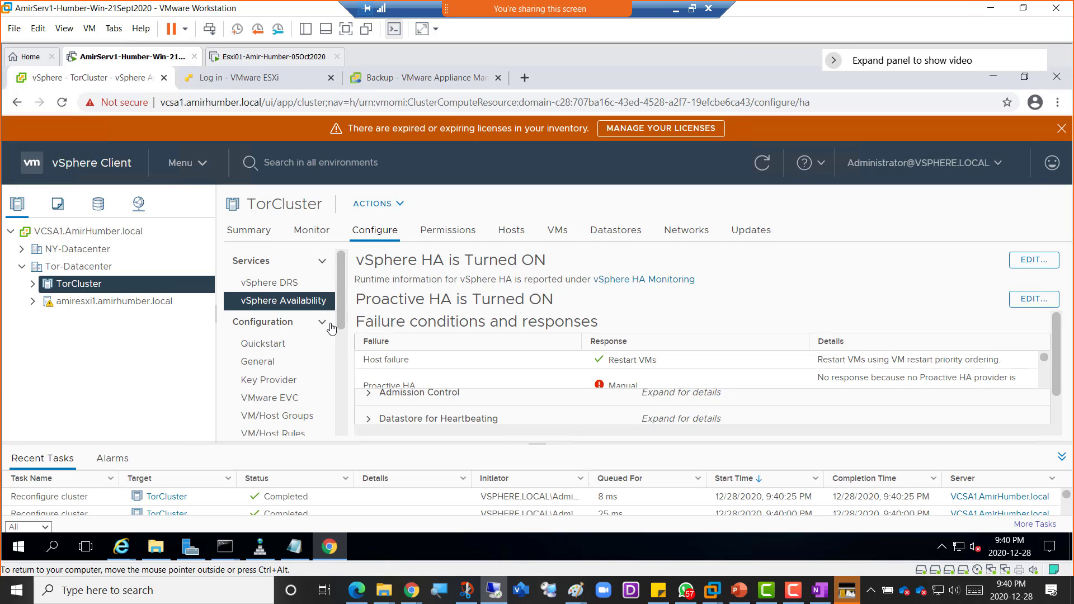
left_click(266, 402)
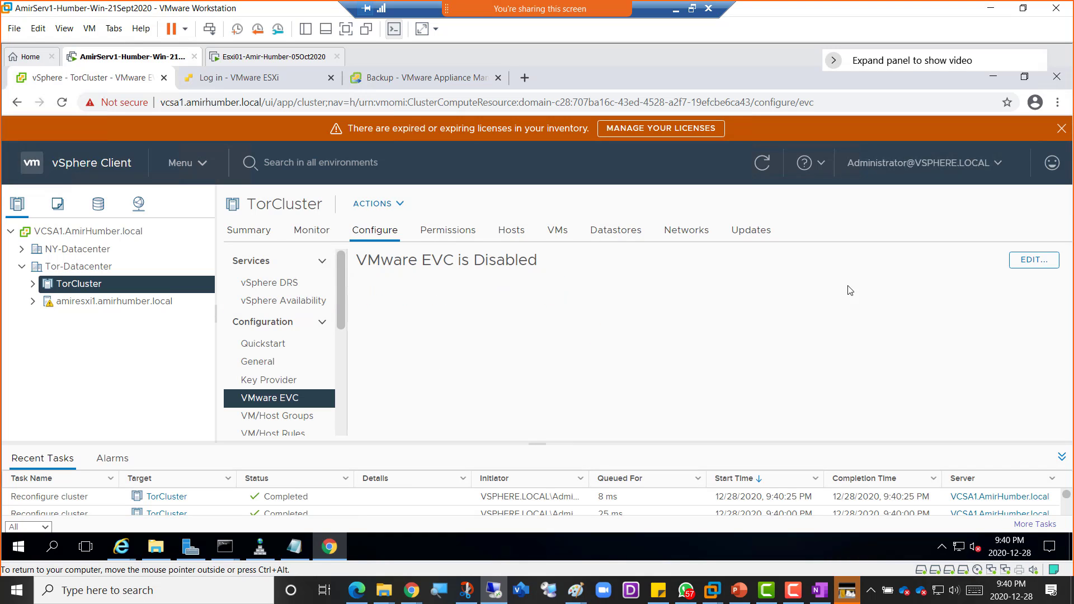
left_click(1034, 259)
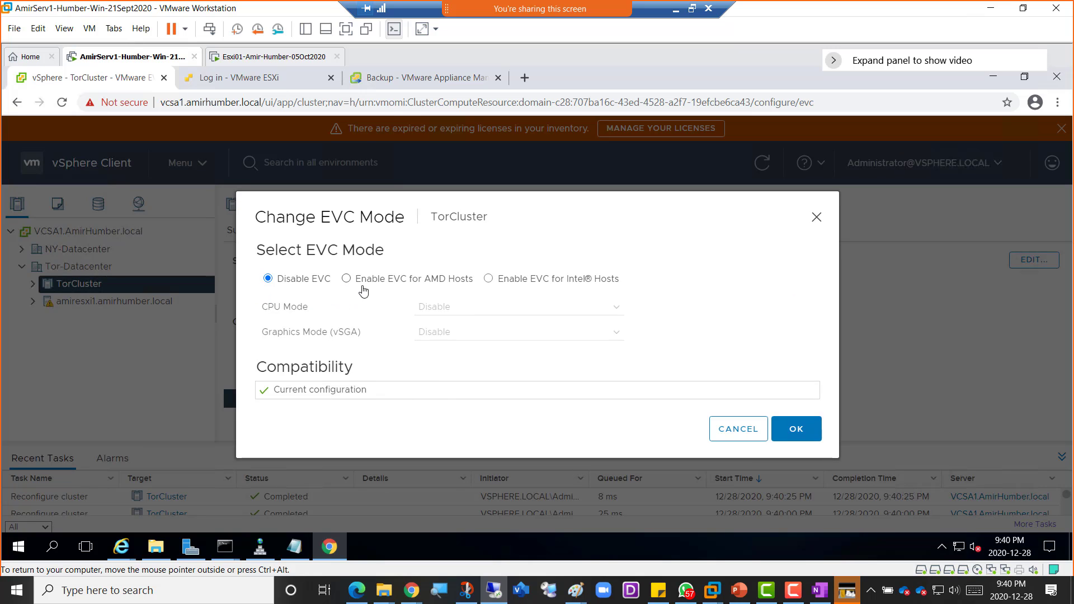
- Enable EVC for AMD hosts and view its CPU baselines without choosing one
left_click(397, 286)
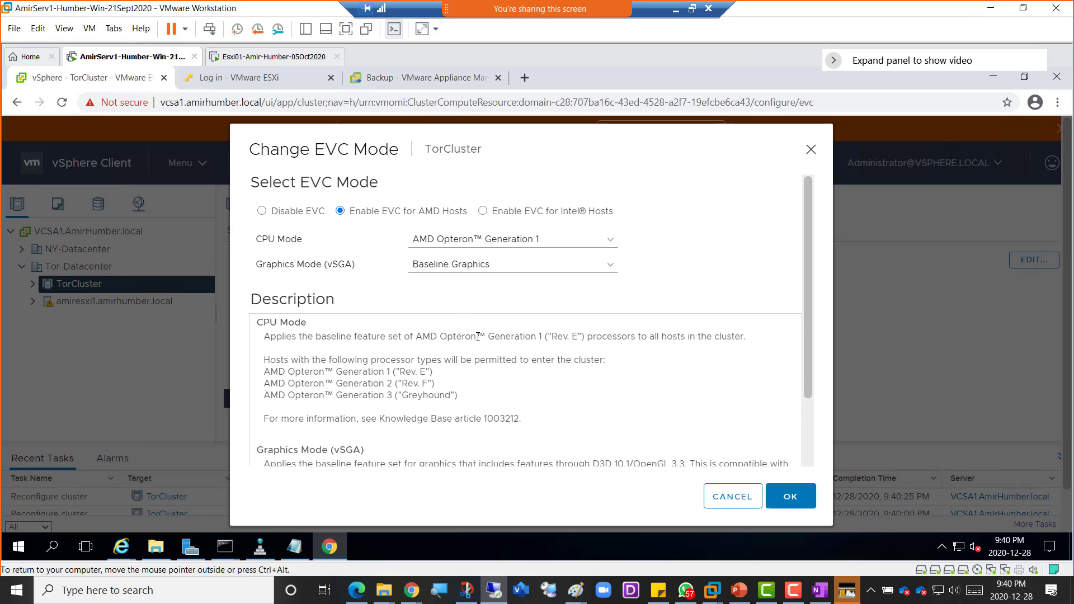
left_click(614, 244)
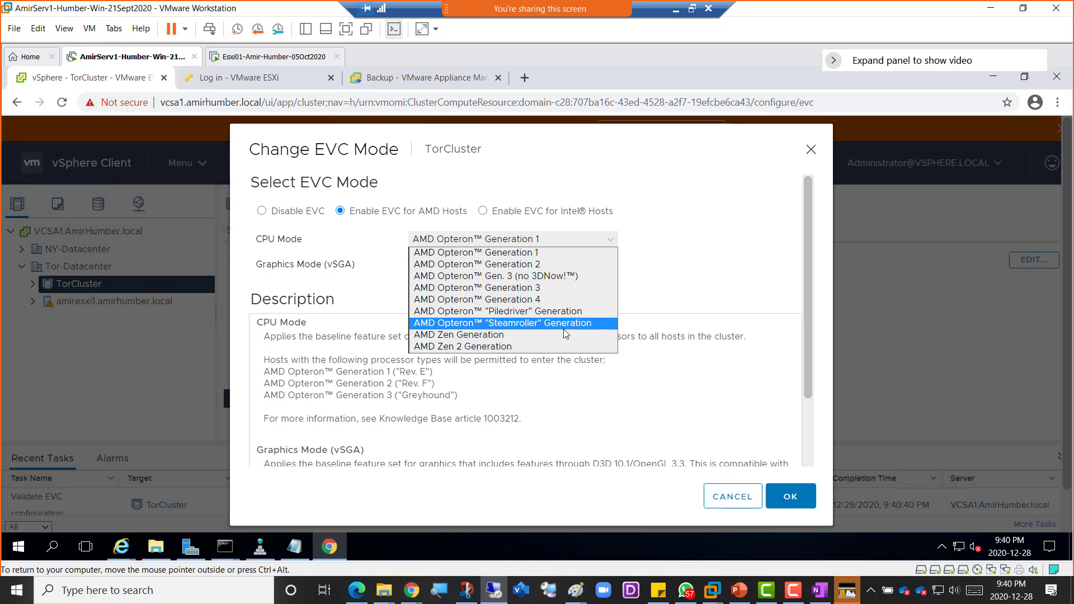
left_click(703, 282)
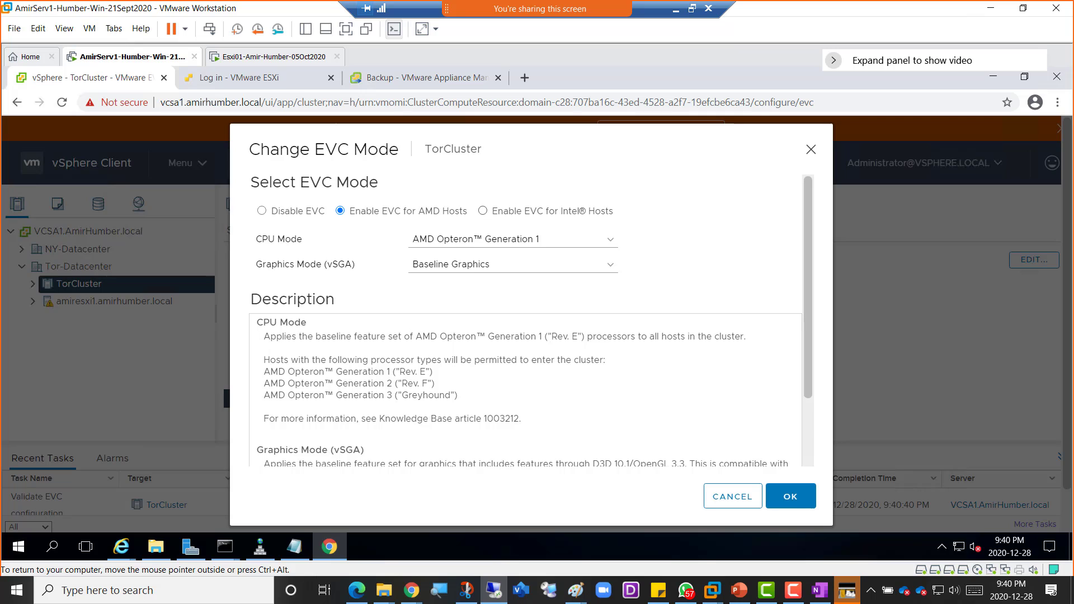
- Switch to EVC for Intel hosts, browse the CPU modes, and keep the Merom Generation baseline
left_click(482, 211)
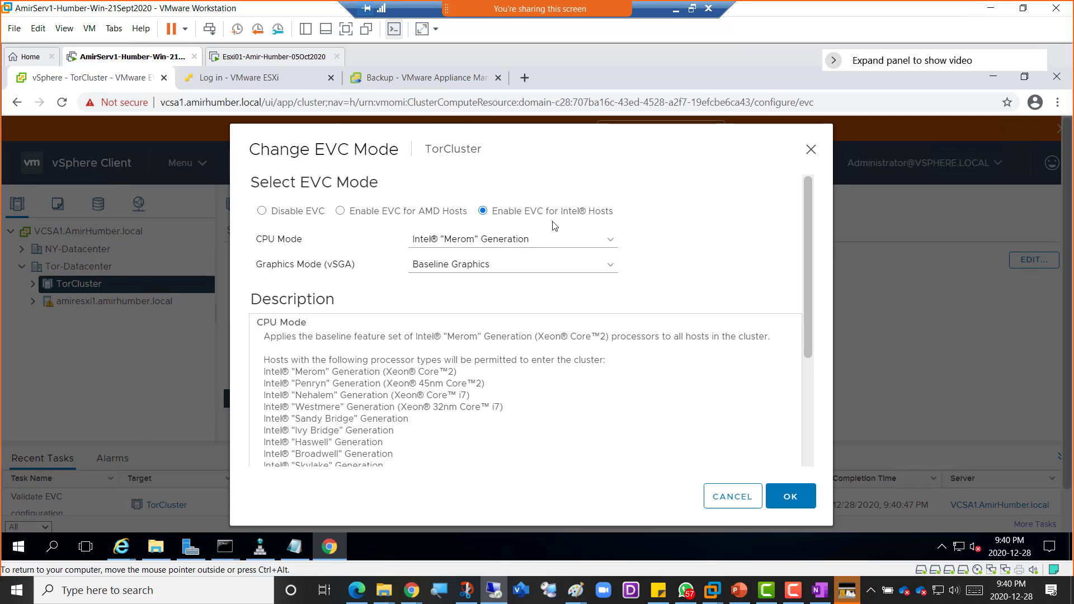
left_click(609, 242)
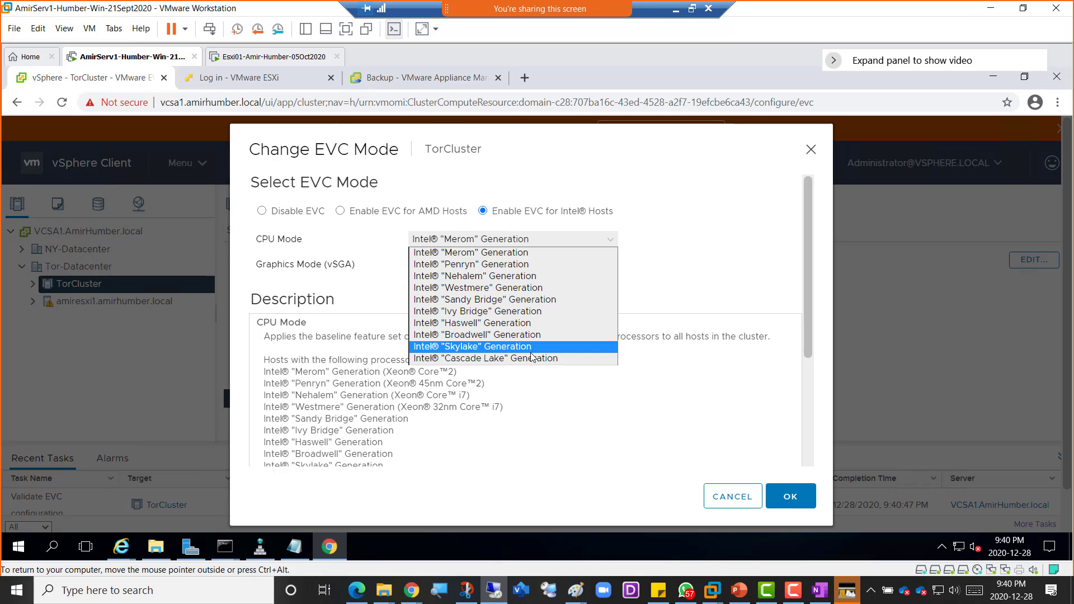
key("Up")
key("Up")
key("Up")
key("Up")
key("Up")
key("Up")
key("Up")
key("Down")
key("Down")
key("Down")
key("Down")
key("Down")
key("Down")
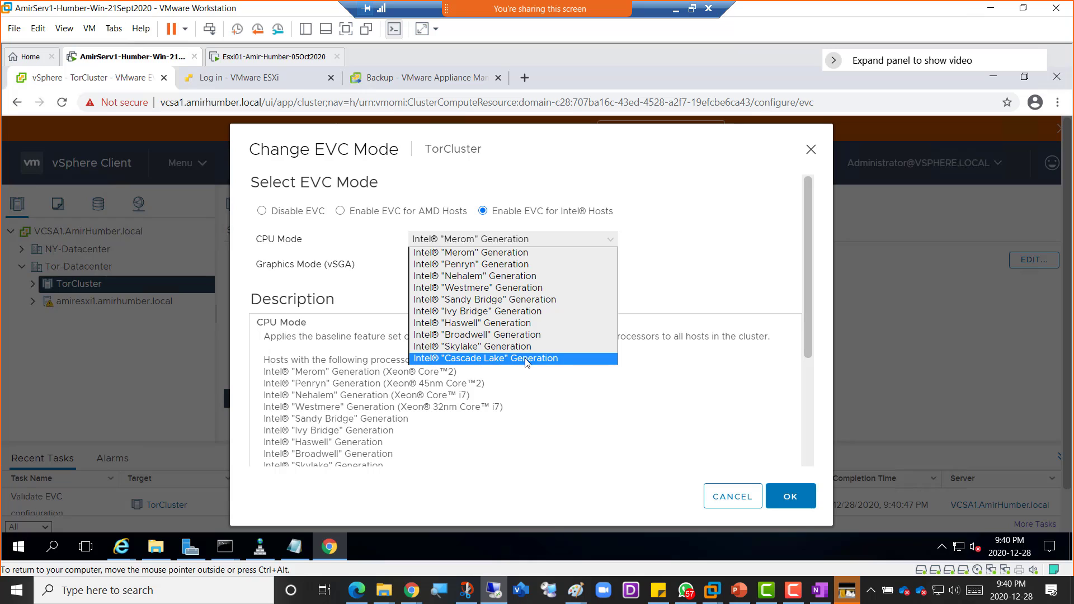
left_click(709, 300)
scroll(683, 336, "down", 5)
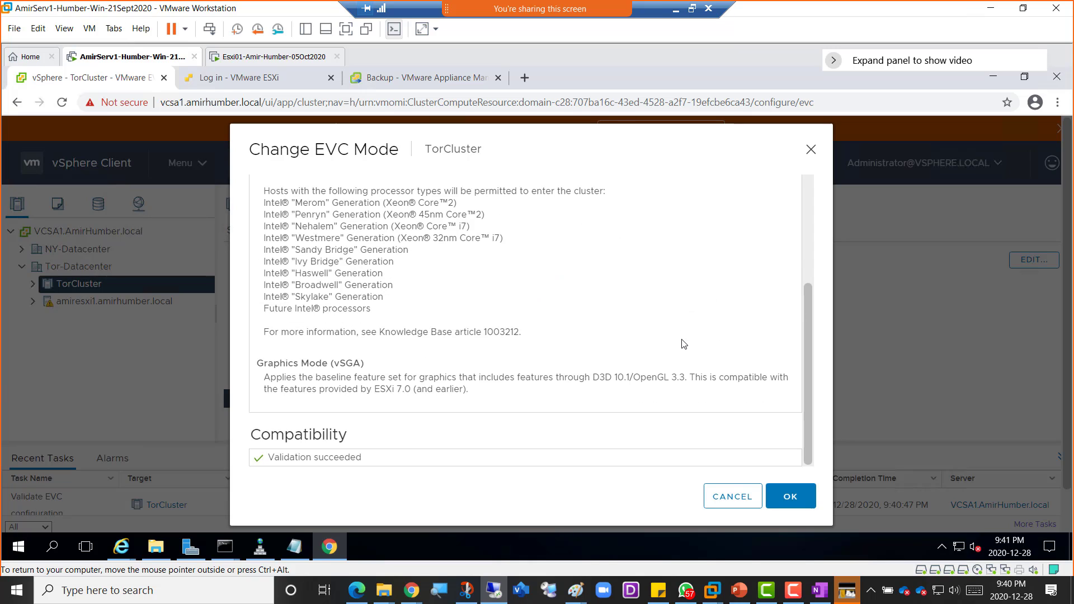
scroll(691, 371, "up", 5)
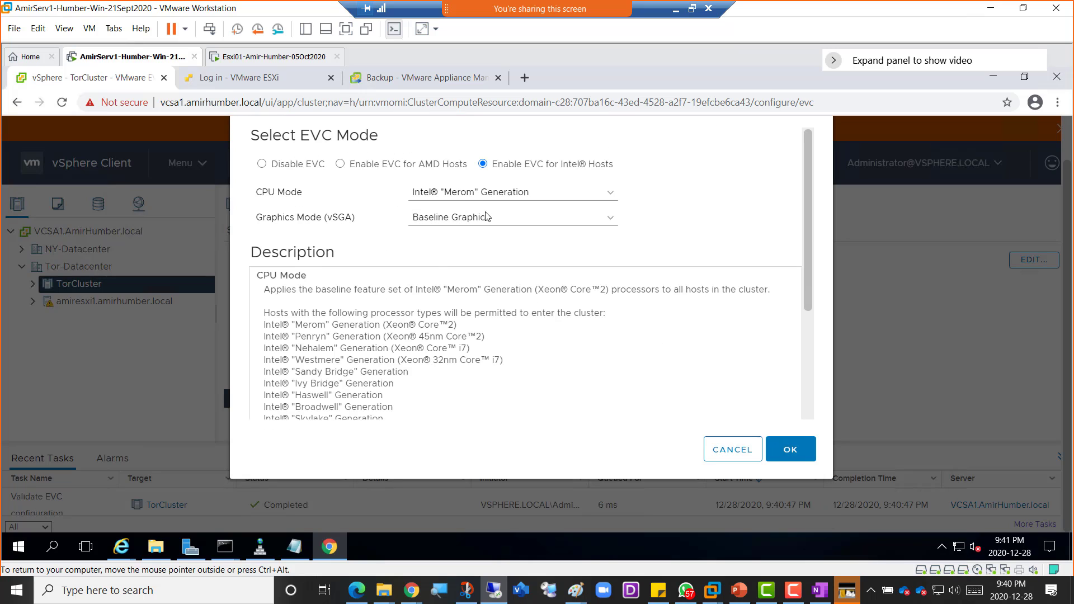
scroll(522, 387, "down", 5)
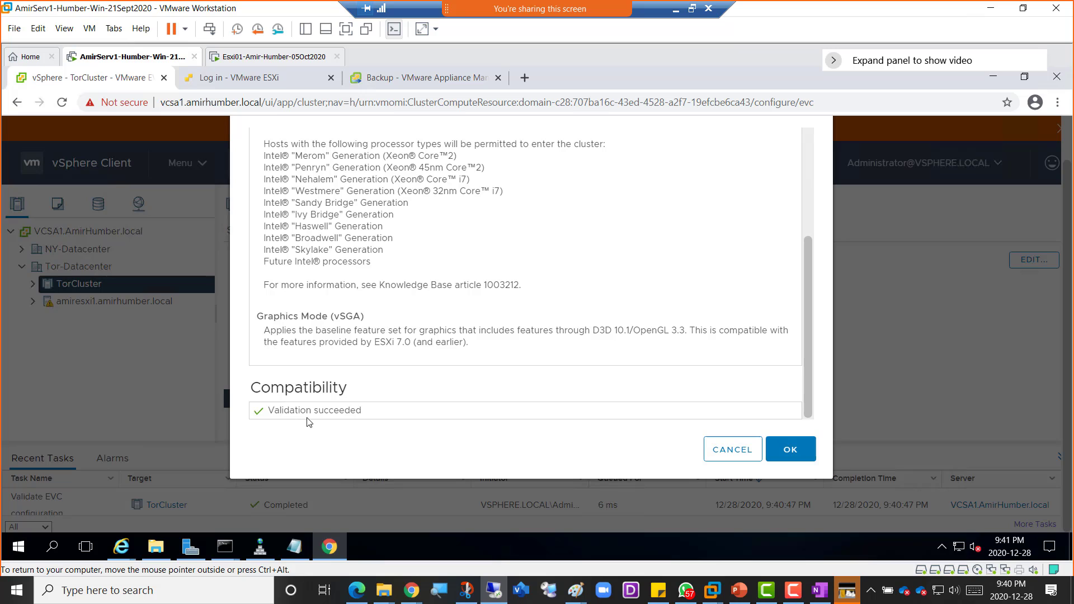
scroll(666, 385, "up", 3)
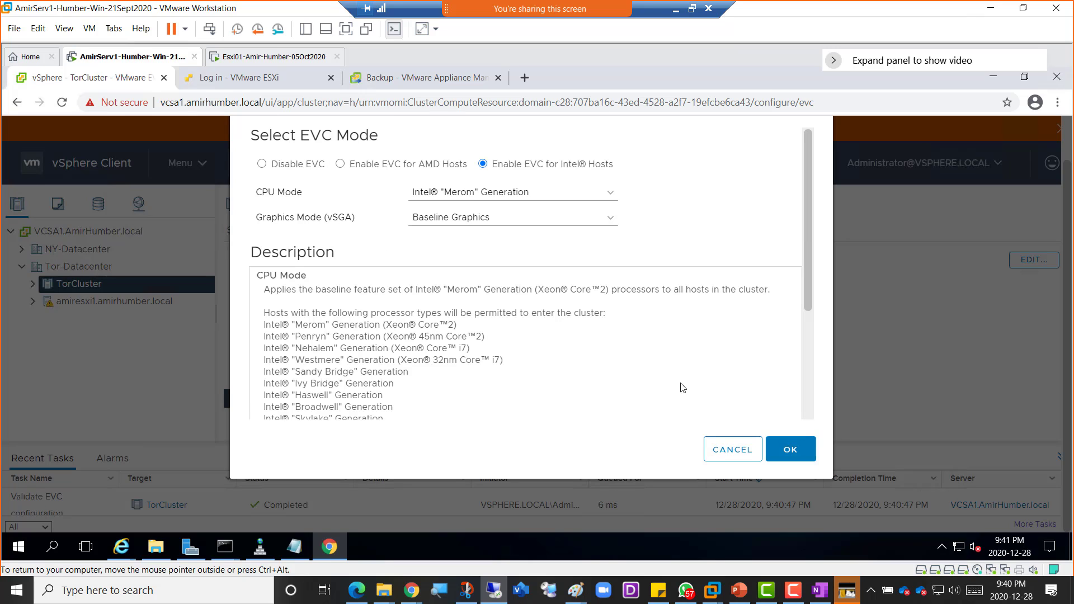
- Try the Intel Broadwell baseline, then cancel Change EVC Mode and minimize VMware Workstation
left_click(490, 194)
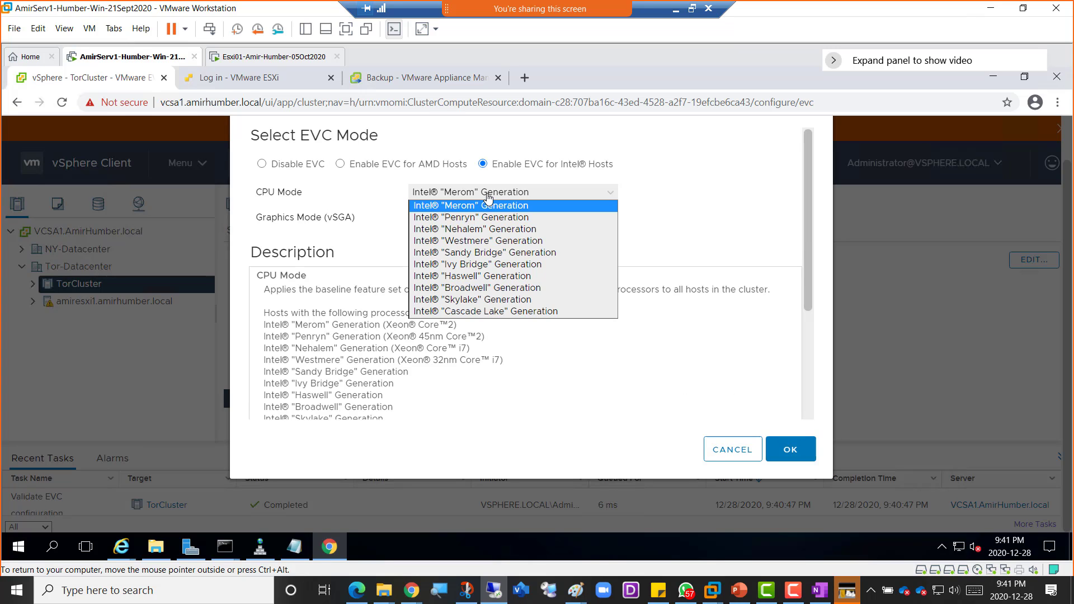
left_click(472, 288)
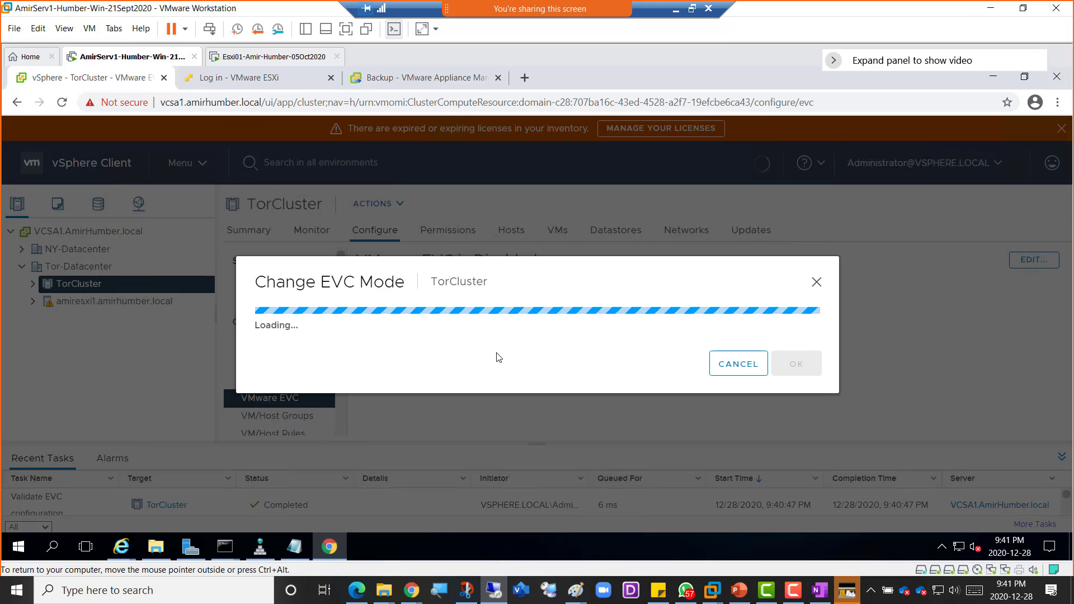
scroll(478, 356, "down", 3)
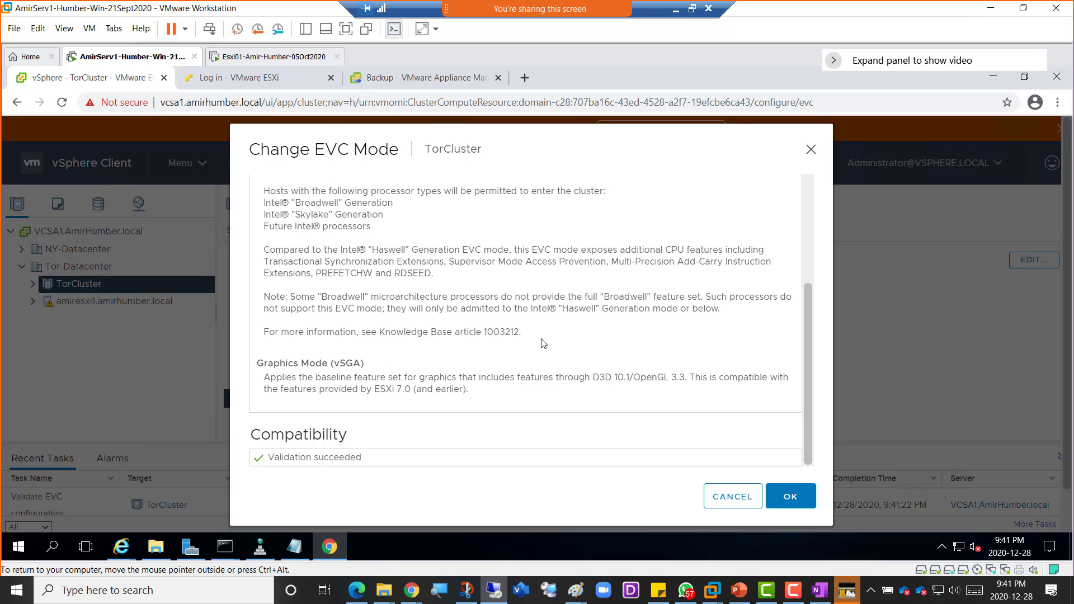
scroll(541, 342, "up", 3)
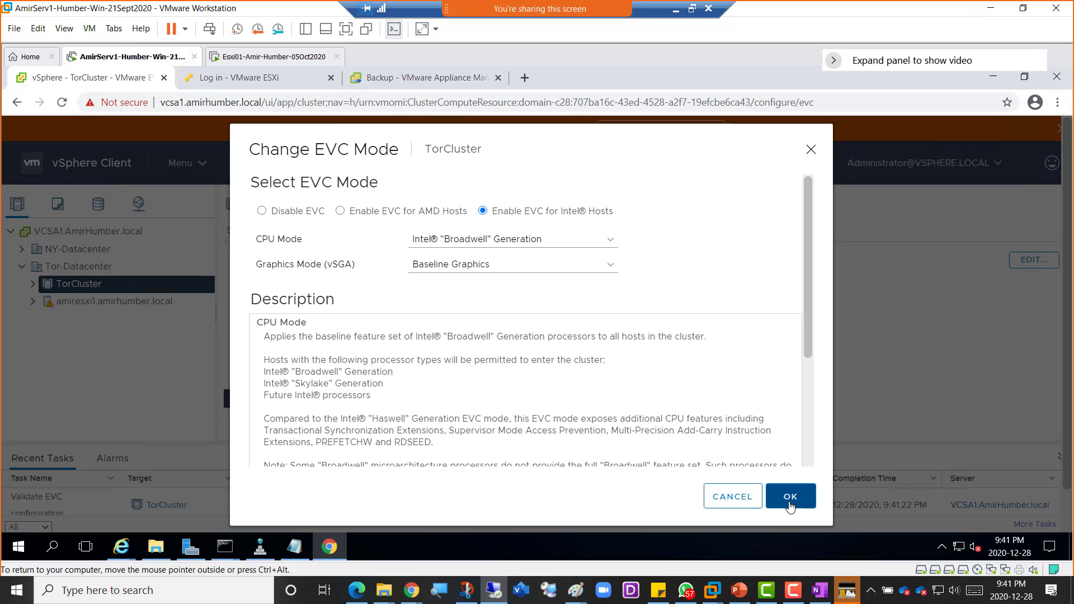
left_click(737, 498)
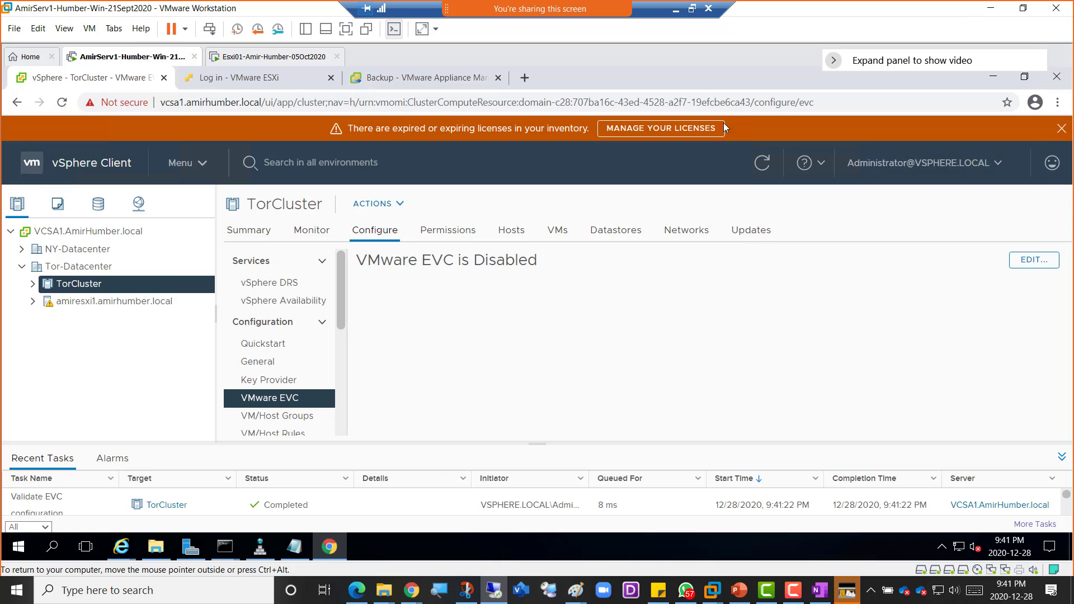
left_click(677, 16)
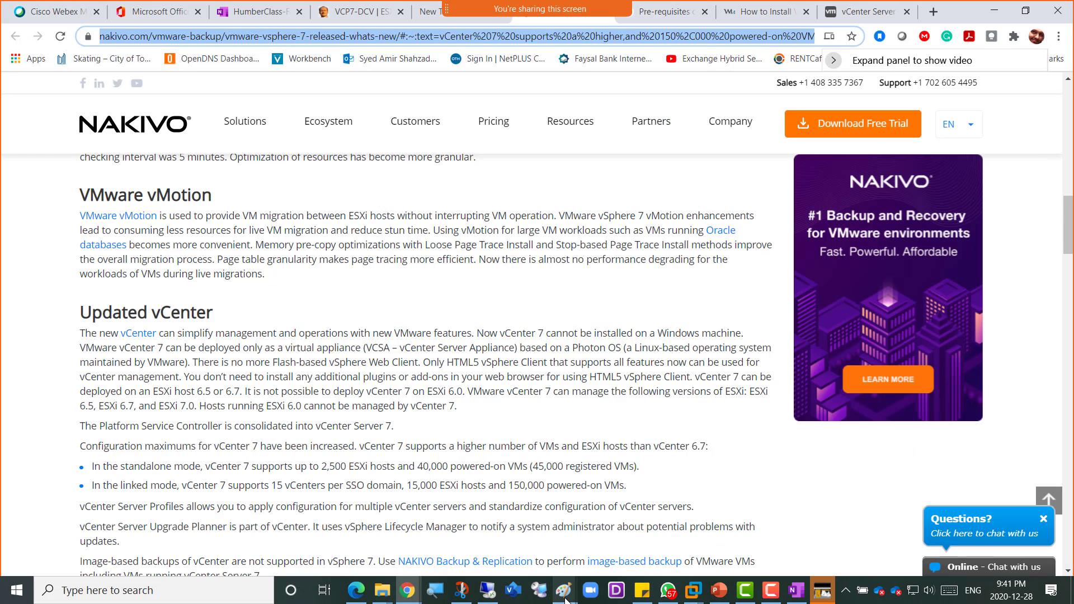
- Bring the Paint window with the existing vCenter lab diagram to the front
left_click(453, 535)
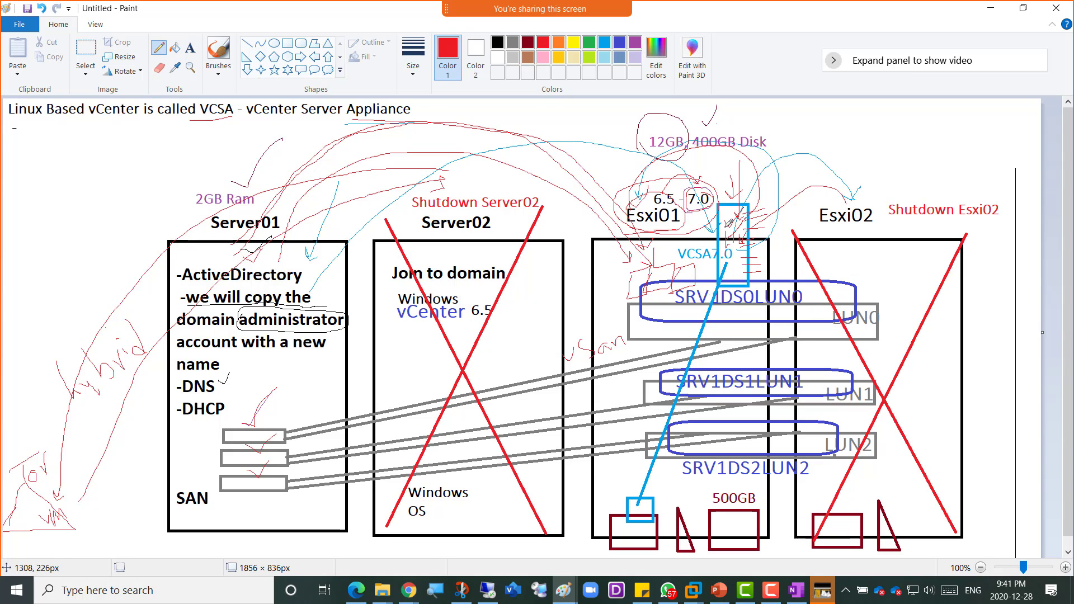
- Open a new blank Paint window and draw four tall rectangles side by side
left_click(558, 588)
right_click(563, 592)
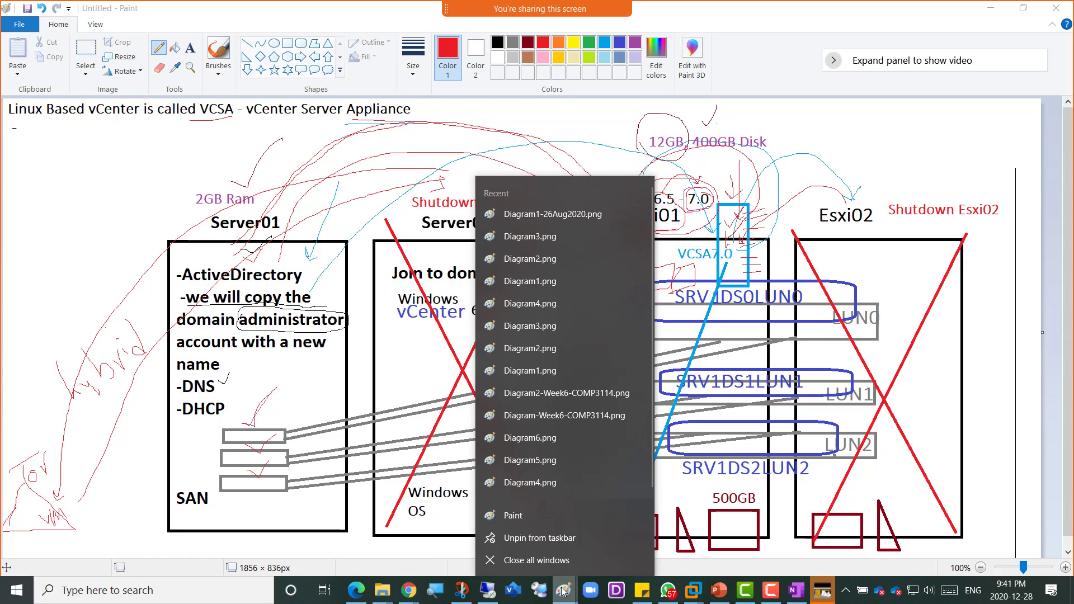
left_click(514, 515)
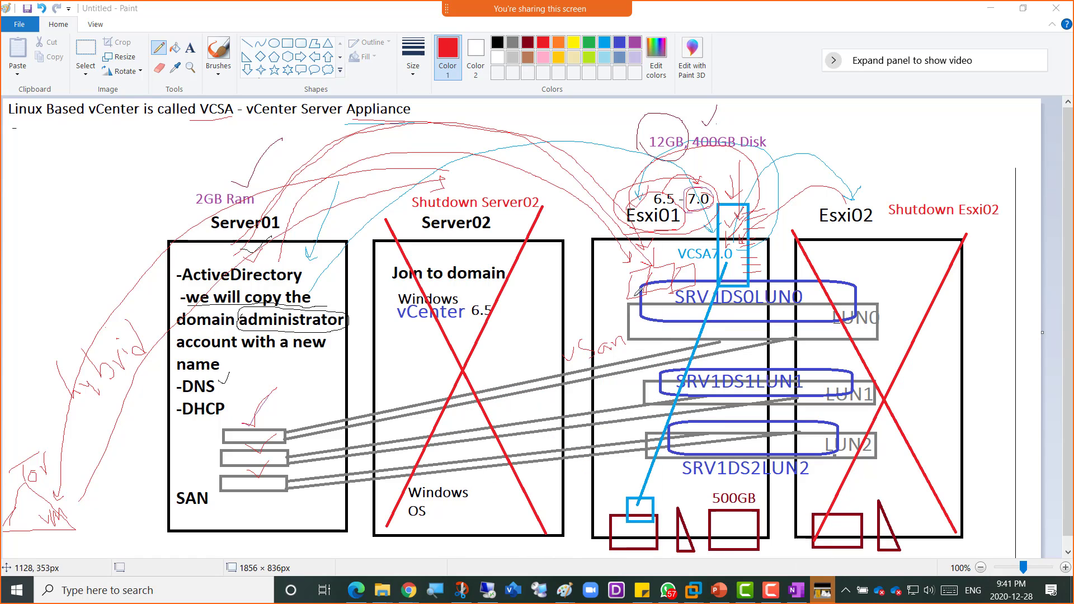
left_click(288, 44)
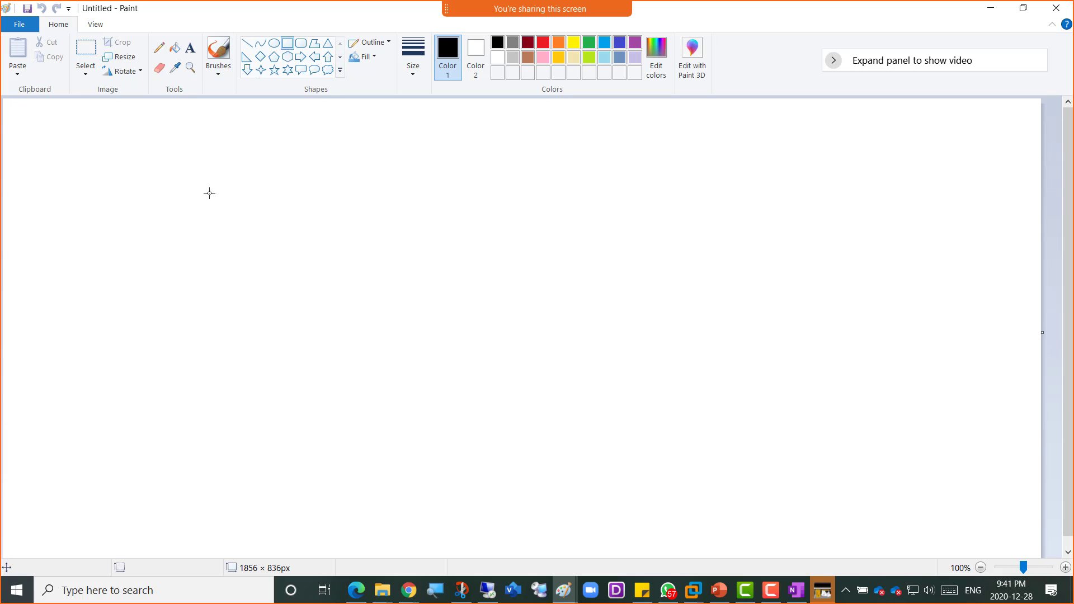
left_click_drag(71, 195, 178, 431)
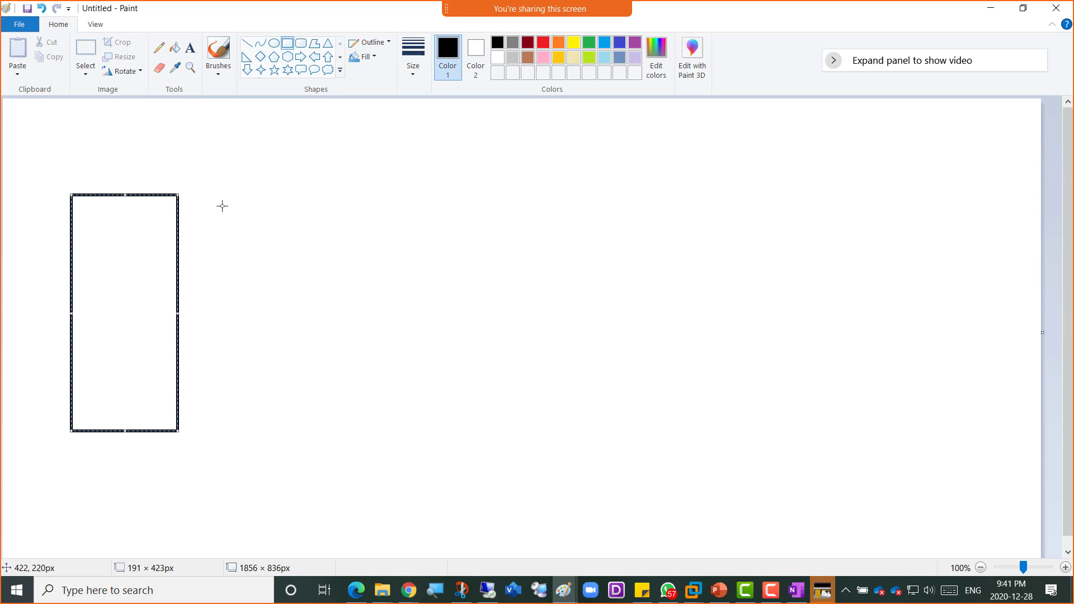
left_click_drag(274, 199, 386, 436)
left_click_drag(416, 198, 556, 440)
left_click_drag(575, 196, 695, 446)
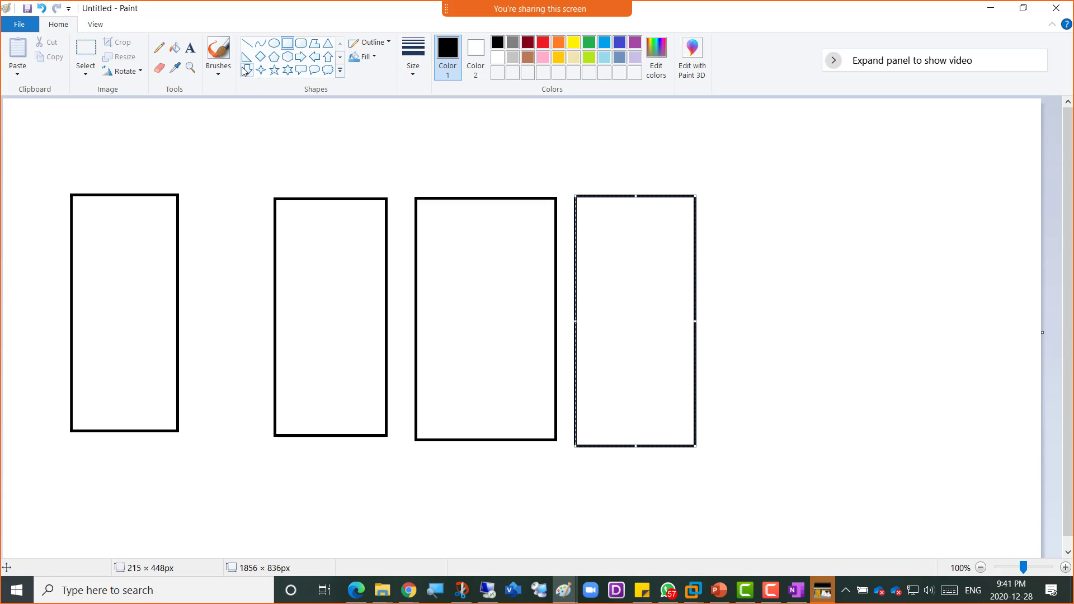
- Label the first two boxes DNS/DHCP and Esxi01
left_click(190, 47)
left_click(84, 167)
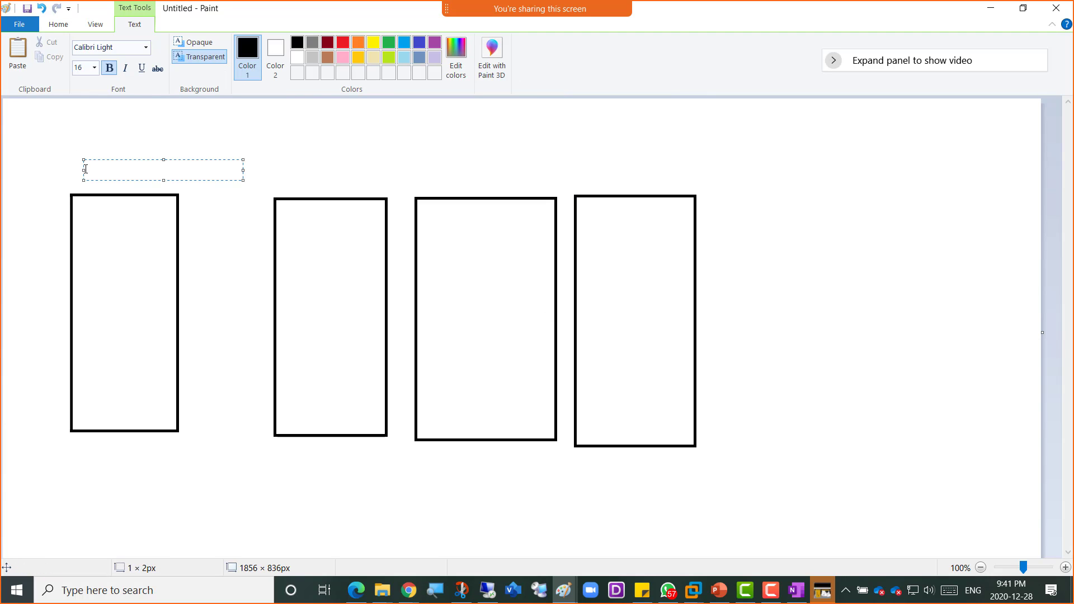
type("DNS/DHCP")
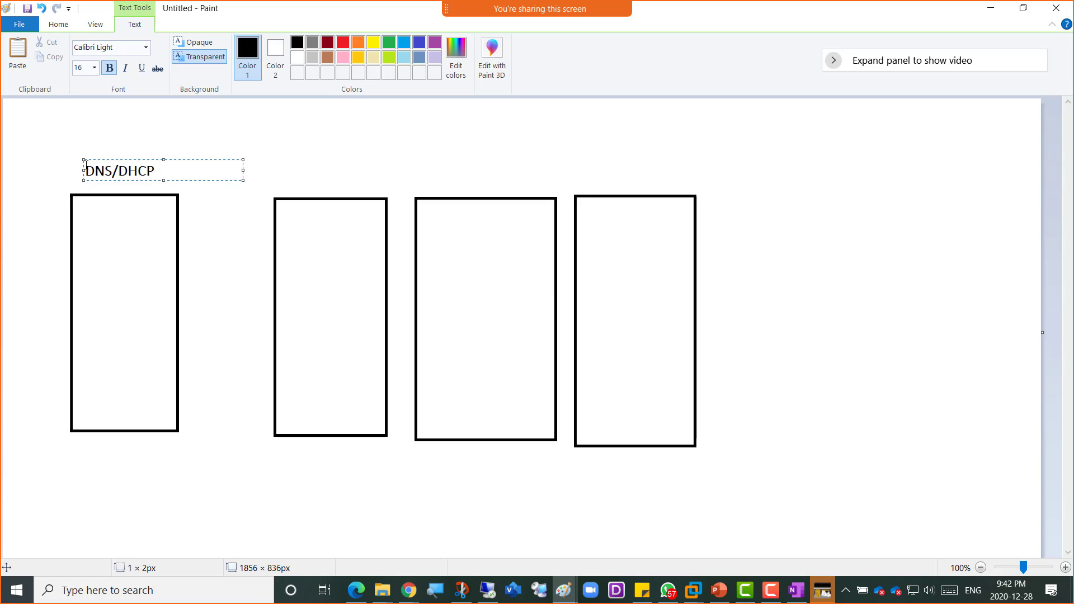
left_click(302, 178)
left_click(303, 179)
type("Esxi01")
left_click_drag(303, 179, 342, 178)
key("ctrl+c")
left_click(436, 177)
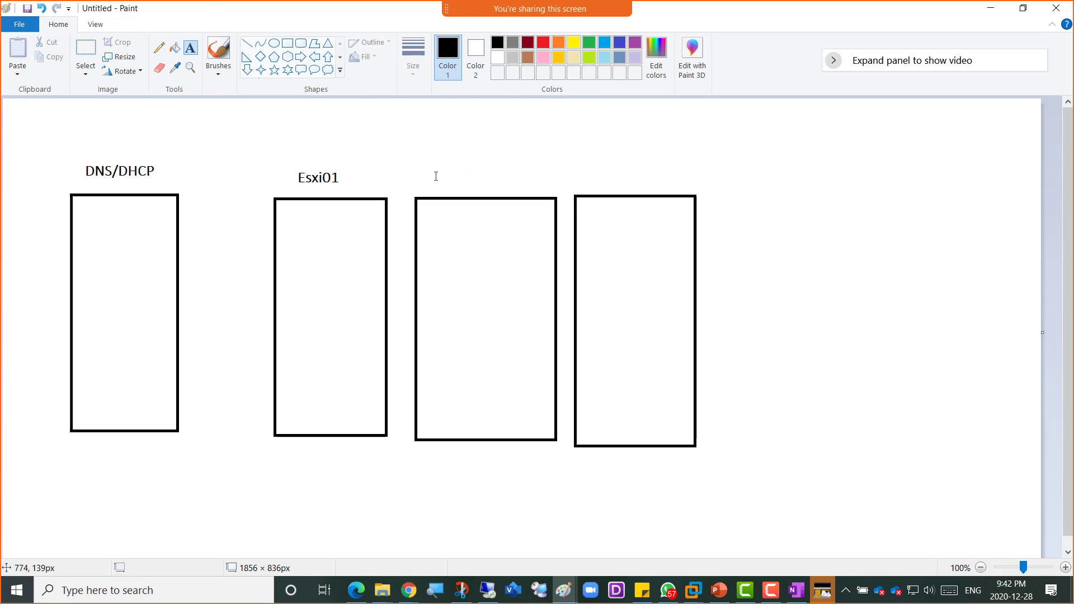
- Label the third and fourth boxes Esxi02 and Esxi03 by editing pasted Esxi01 text
left_click(436, 176)
key("ctrl+v")
left_click_drag(480, 177, 473, 177)
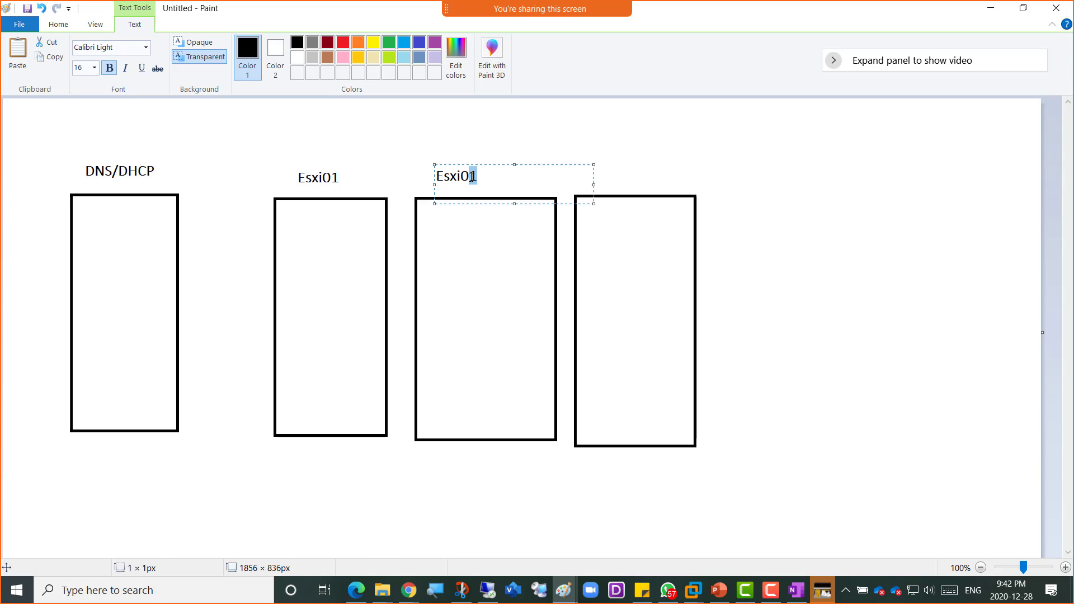
key("BackSpace")
type("2")
left_click(597, 177)
left_click(593, 179)
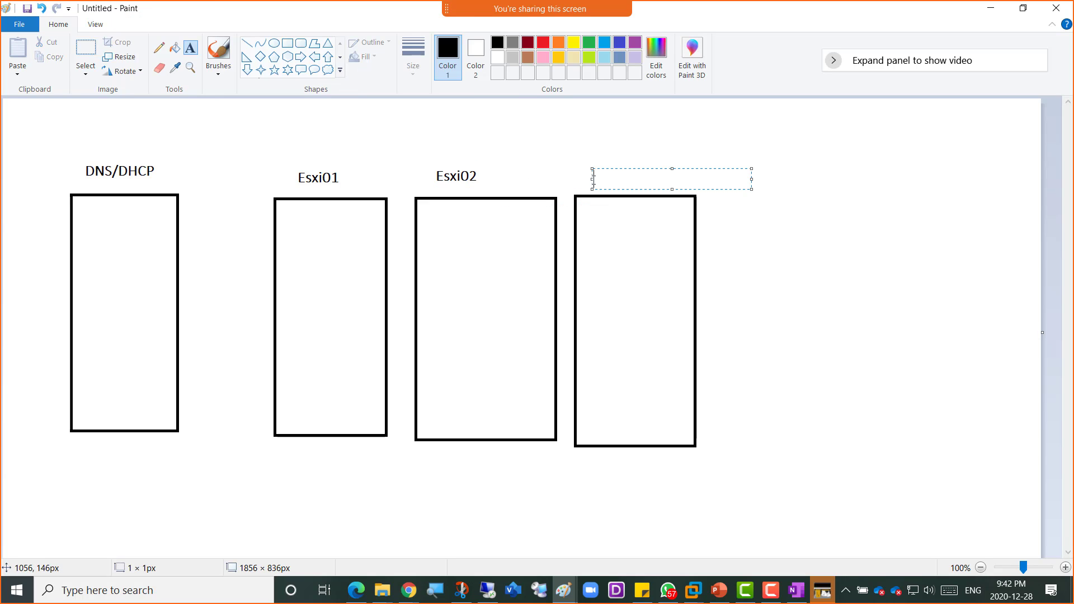
key("ctrl+v")
left_click_drag(635, 179, 628, 184)
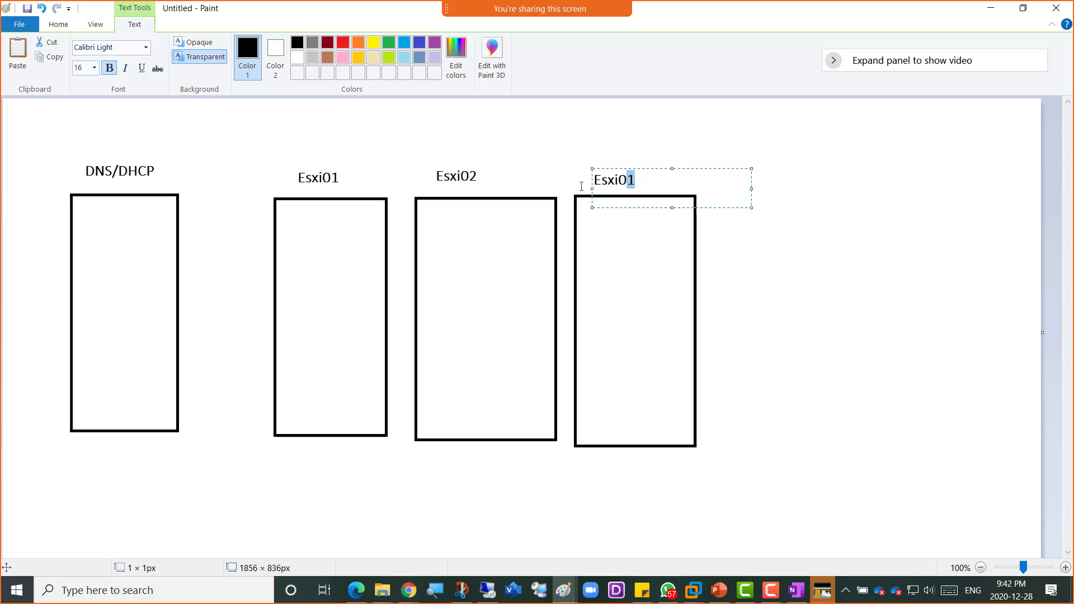
type("3")
left_click(355, 149)
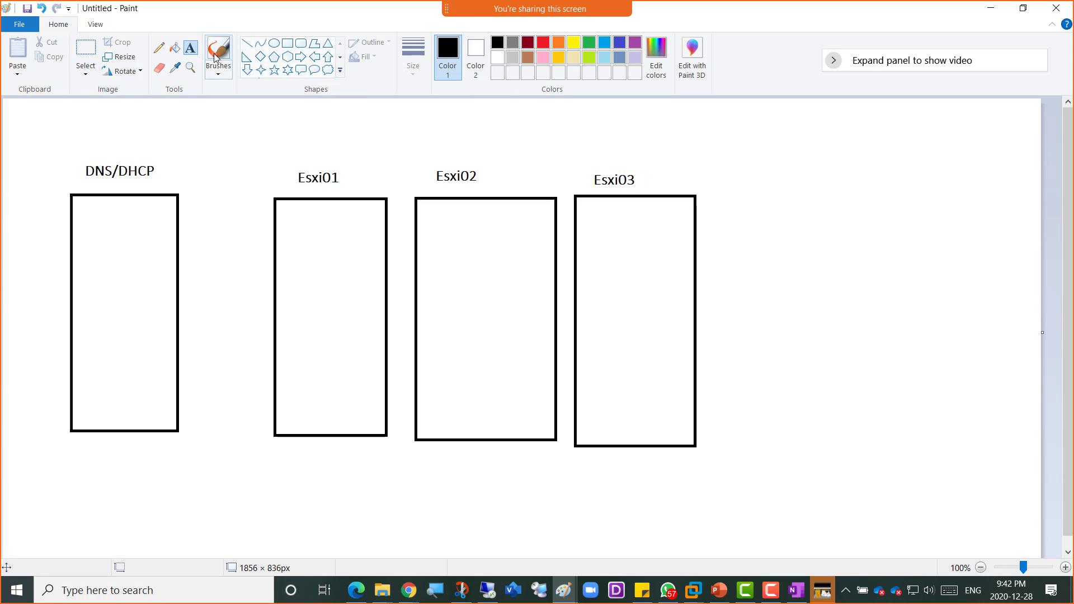
- Draw small boxes inside the DNS/DHCP rectangle
left_click(287, 43)
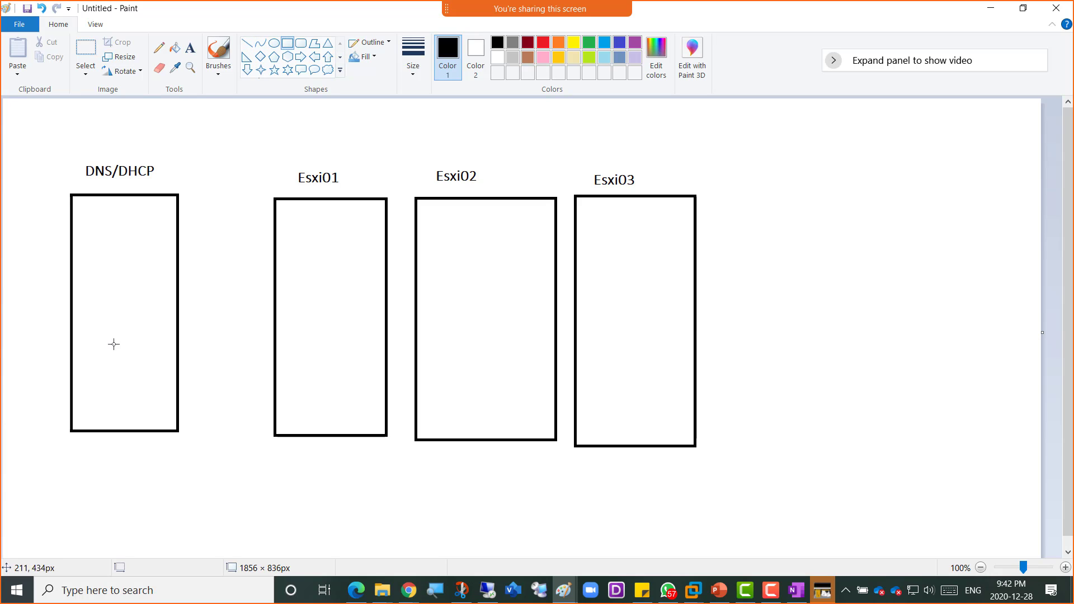
mouse_move(97, 336)
left_mouse_down()
mouse_move(151, 346)
mouse_move(141, 364)
mouse_move(160, 381)
mouse_move(162, 413)
left_mouse_up()
mouse_move(211, 335)
left_mouse_down()
mouse_move(189, 338)
mouse_move(415, 286)
mouse_move(343, 283)
left_mouse_up()
- Draw connector lines from DNS/DHCP to Esxi01, Esxi02 and Esxi03
left_click(246, 44)
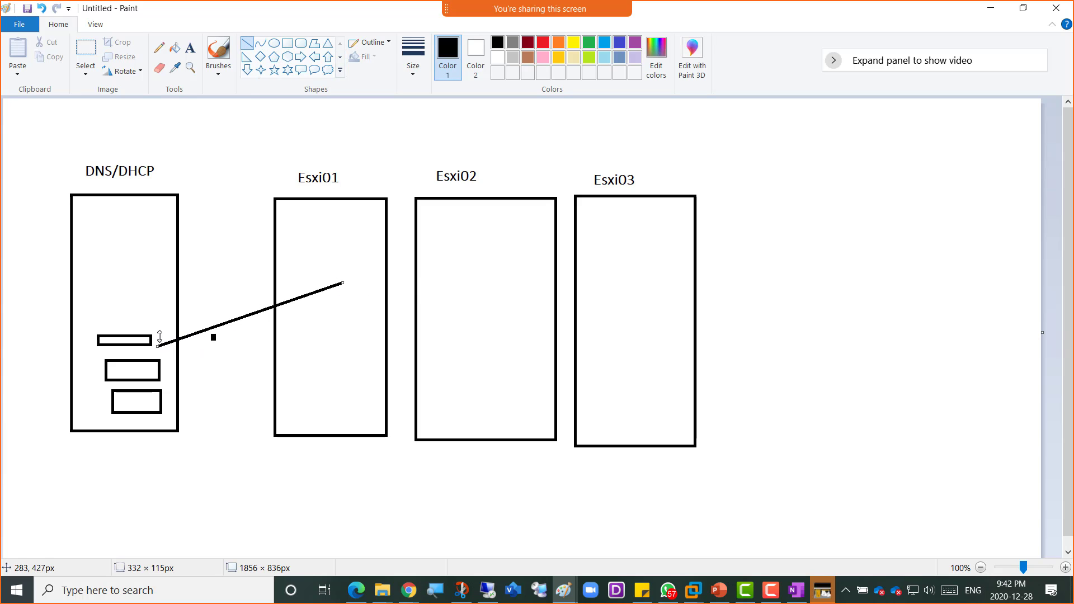
left_click(158, 312)
mouse_move(157, 334)
left_mouse_down()
mouse_move(523, 304)
mouse_move(504, 288)
left_mouse_up()
left_click(157, 295)
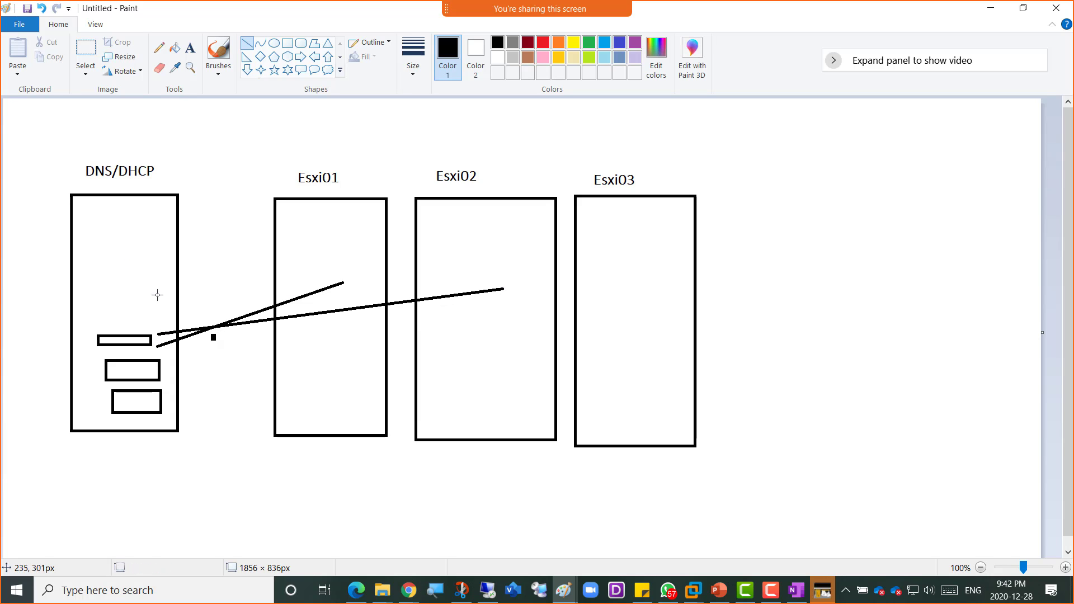
left_click_drag(152, 330, 631, 292)
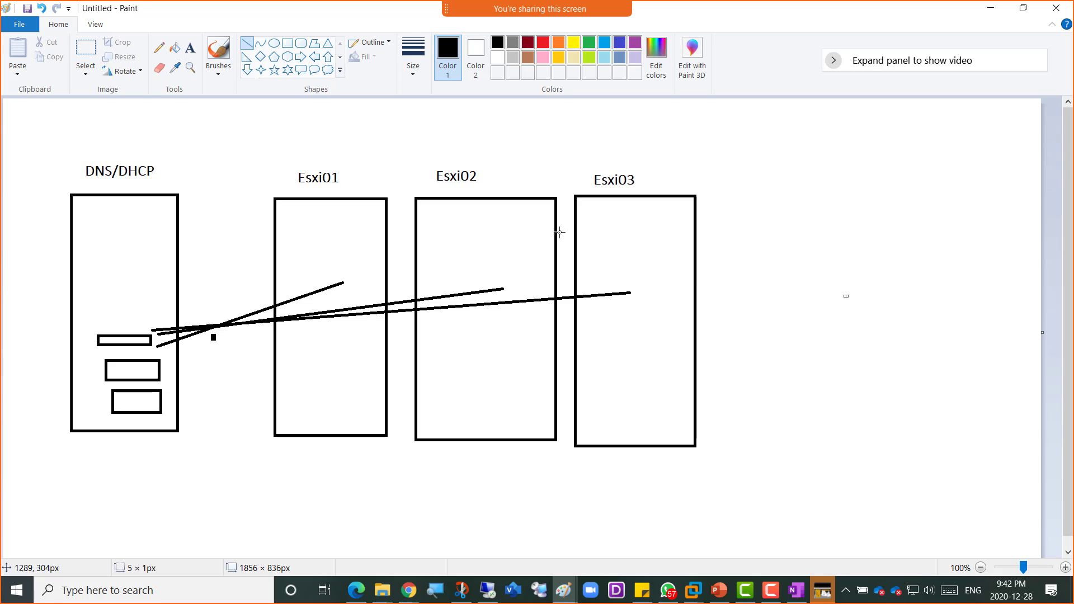
- Draw a light-blue rectangle inside the Esxi01 box
left_click(287, 45)
left_click(604, 43)
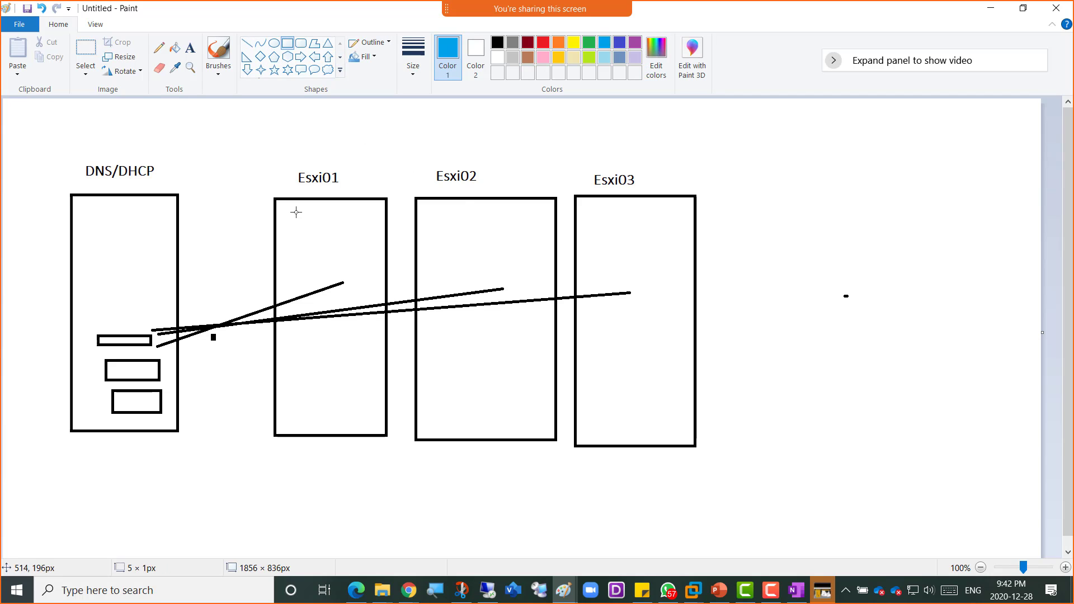
mouse_move(300, 215)
left_mouse_down()
mouse_move(319, 230)
mouse_move(330, 273)
left_mouse_up()
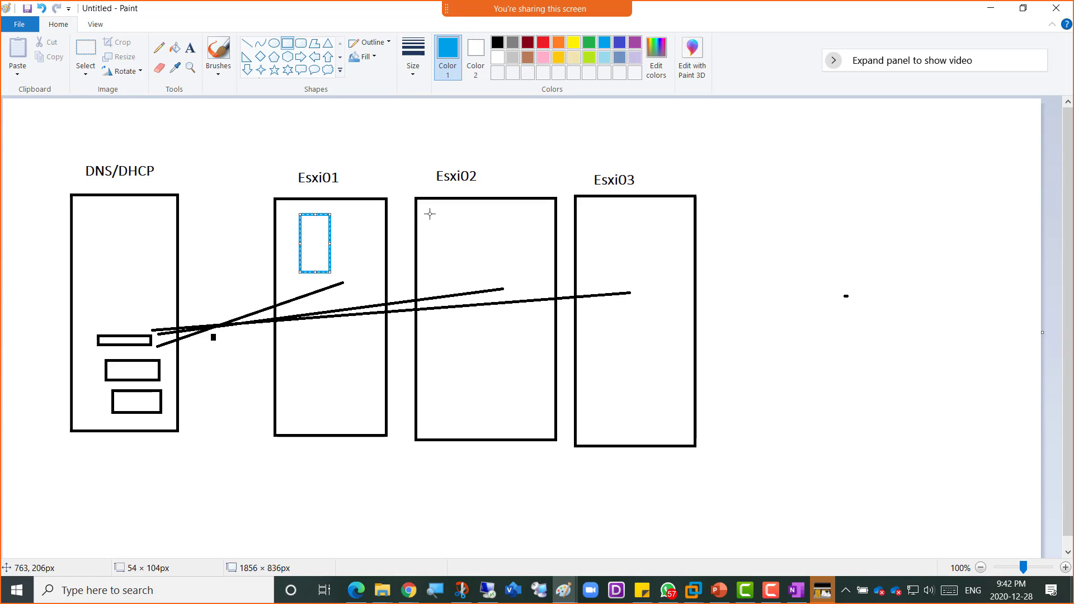
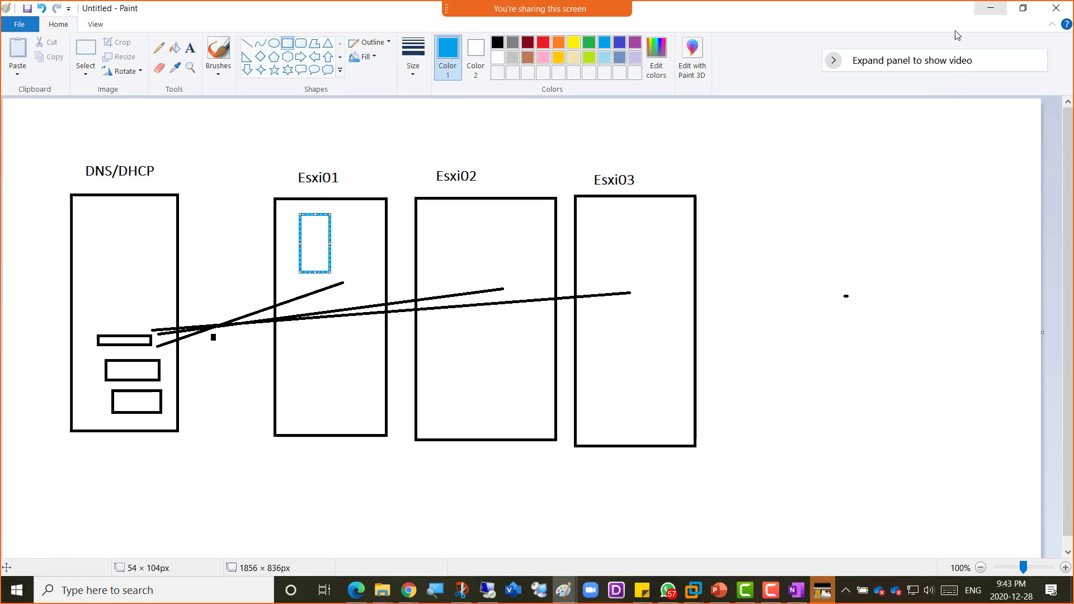
- Add the blue title 'Native High Availability' at the top-left of the canvas
left_click(190, 48)
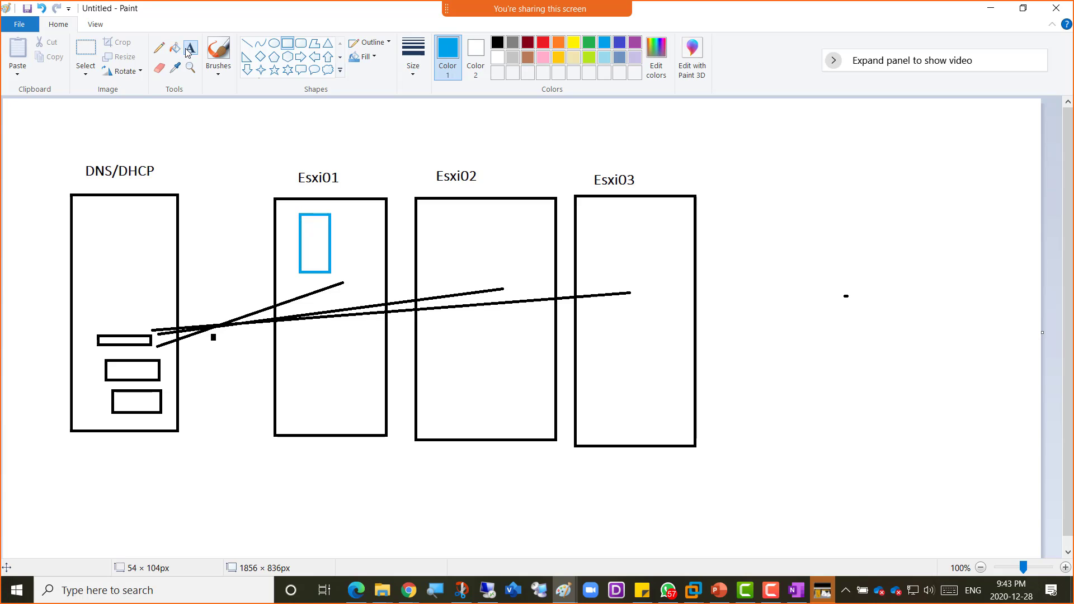
left_click(7, 106)
type("N")
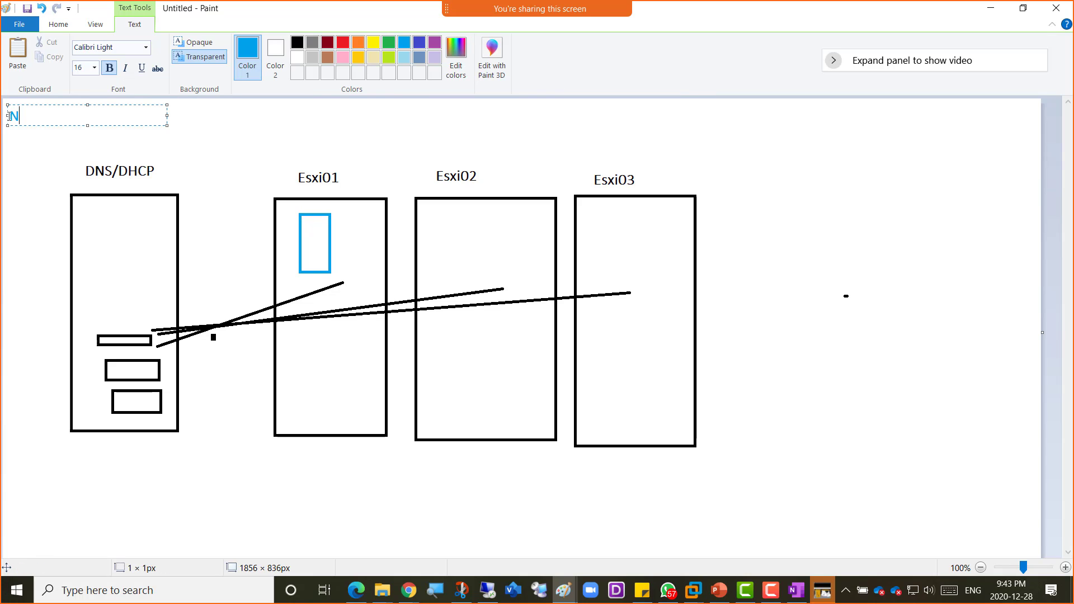
type("ative High Availability")
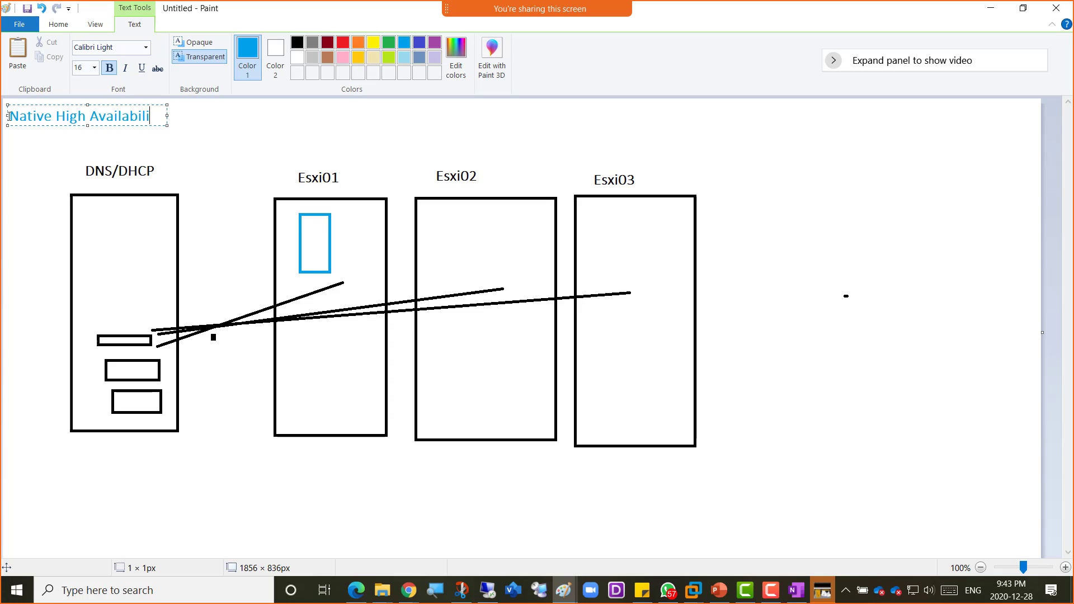
left_click(230, 175)
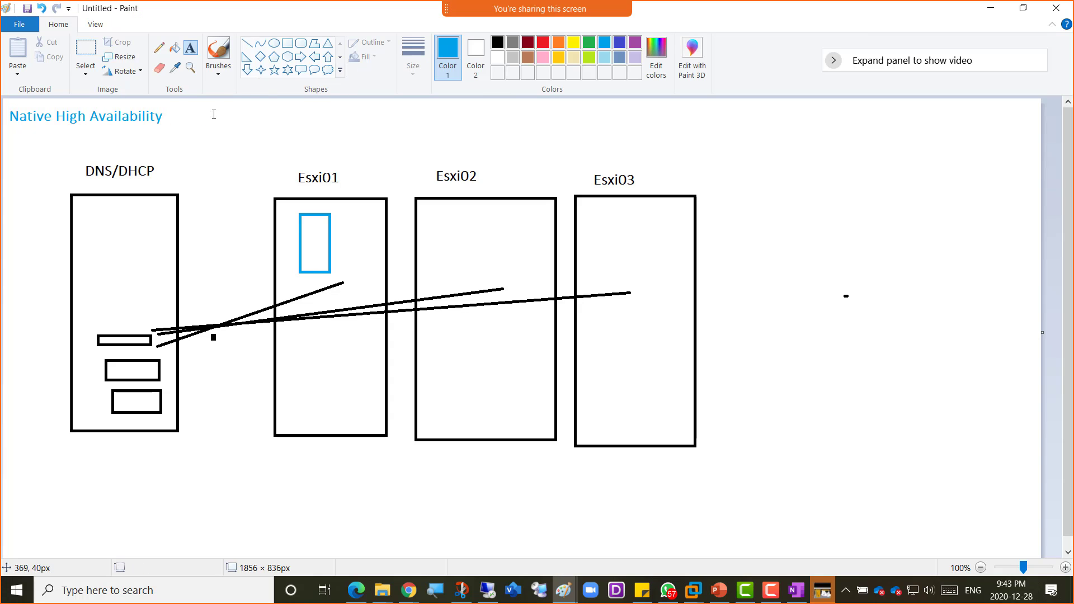
- Draw blue rectangles inside the Esxi02 and Esxi03 boxes
left_click(159, 49)
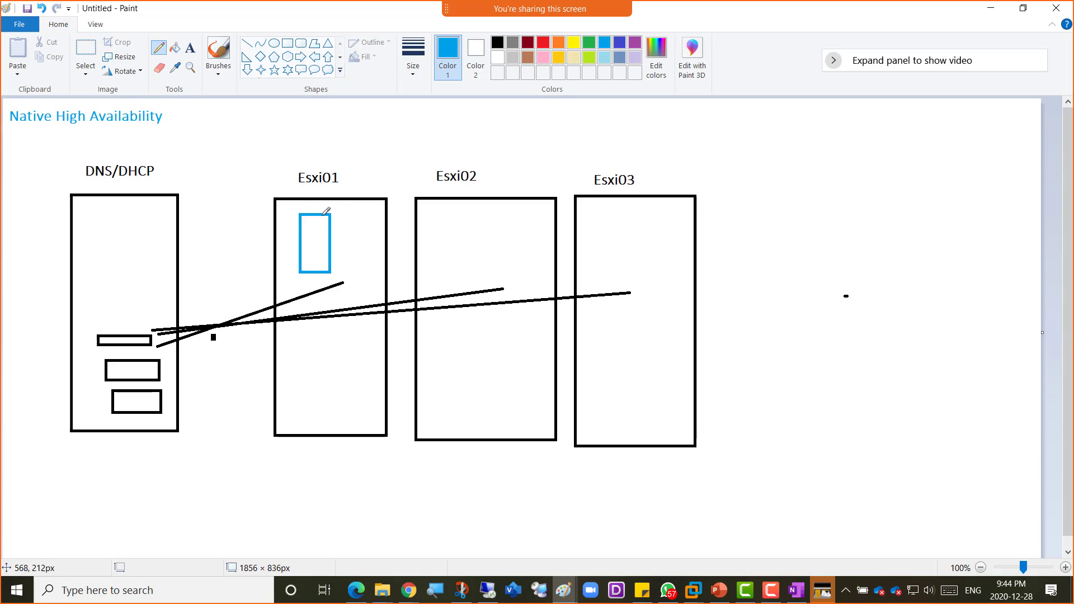
left_click(287, 44)
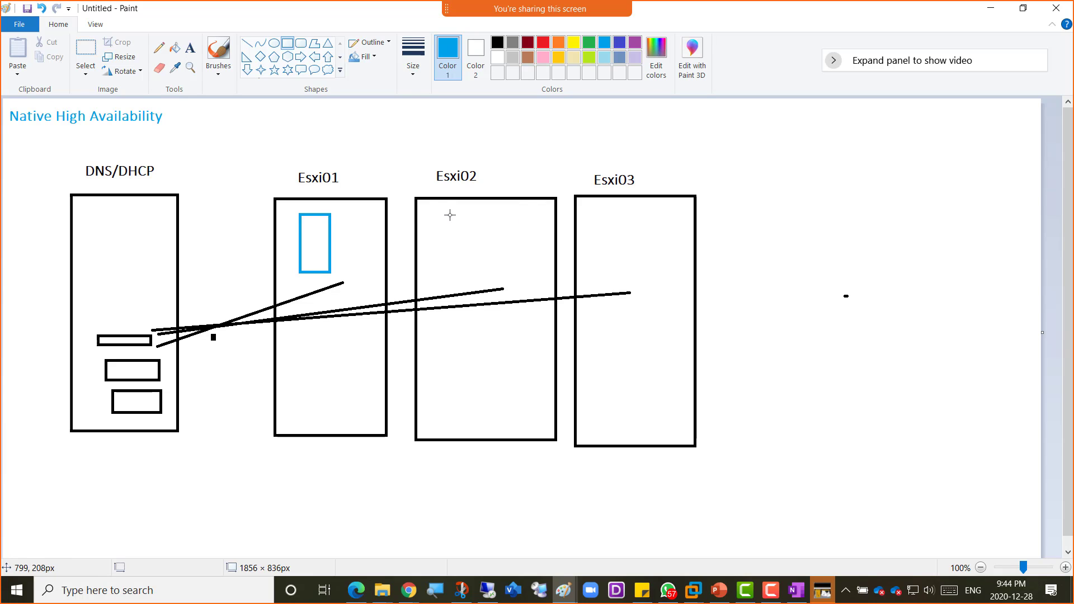
left_click_drag(449, 214, 483, 271)
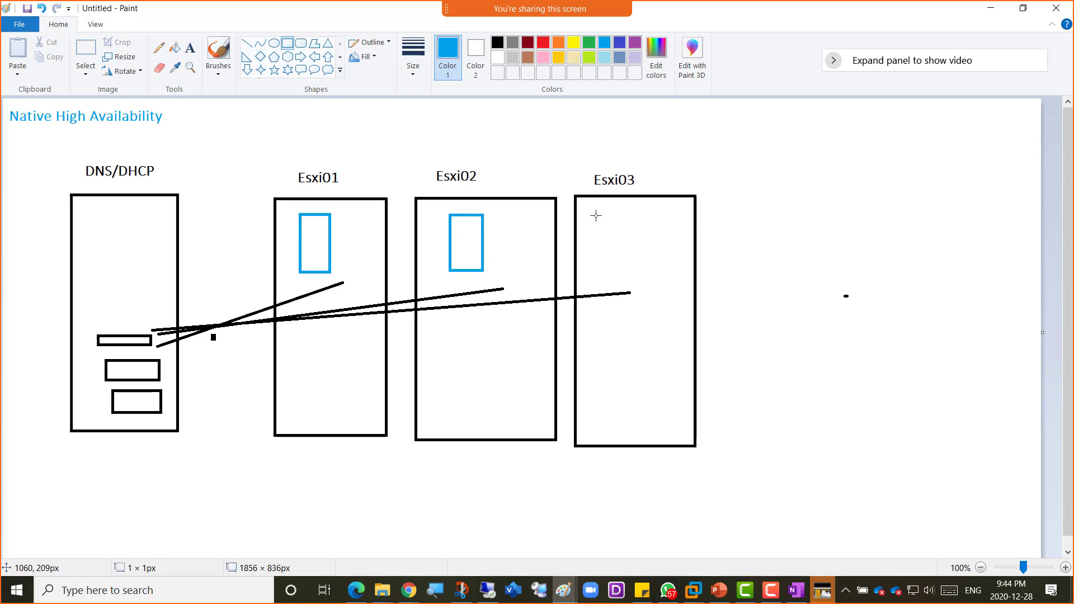
left_click_drag(595, 216, 641, 283)
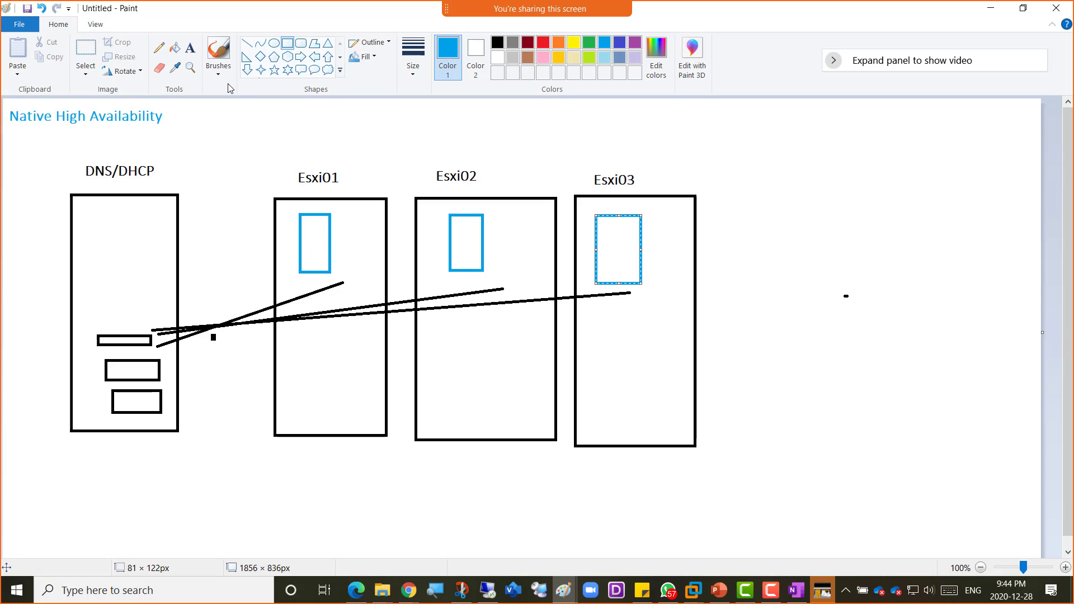
- Label the Esxi01 rectangle with two lines, 'VCSA' and 'Active'
left_click(190, 48)
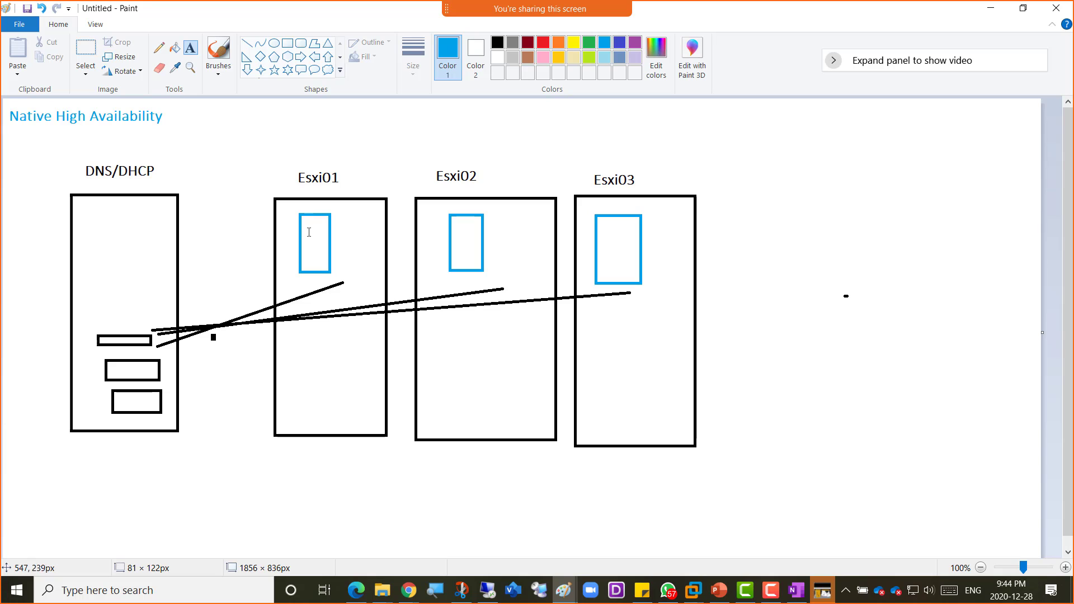
left_click(334, 208)
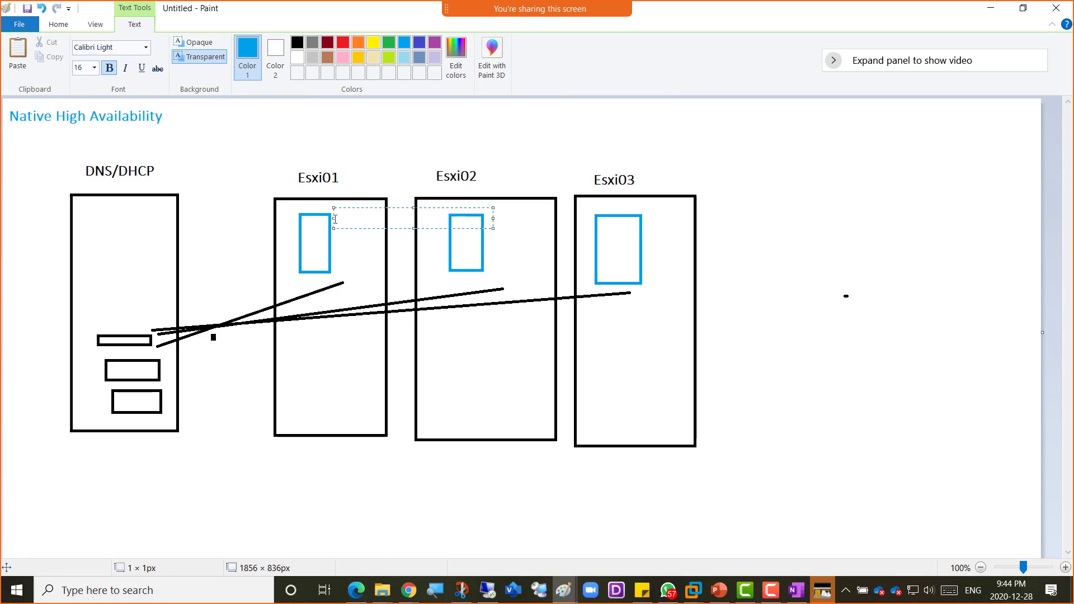
type("VCSA")
key("Return")
key("Return")
type("Active")
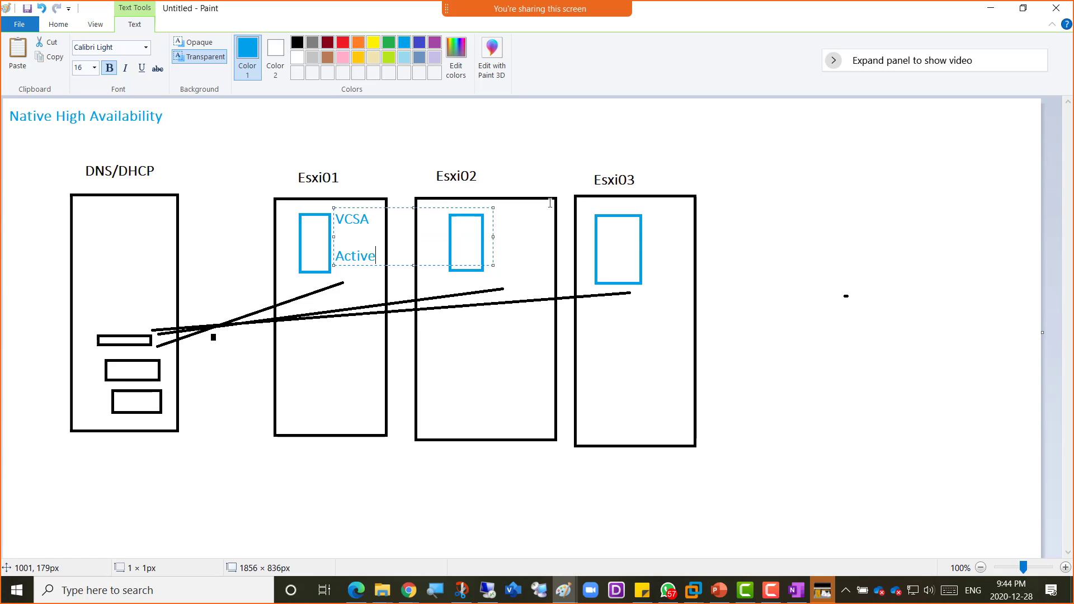
- Label the Esxi02 rectangle with two lines, 'VCSA' and 'Passive'
left_click(495, 220)
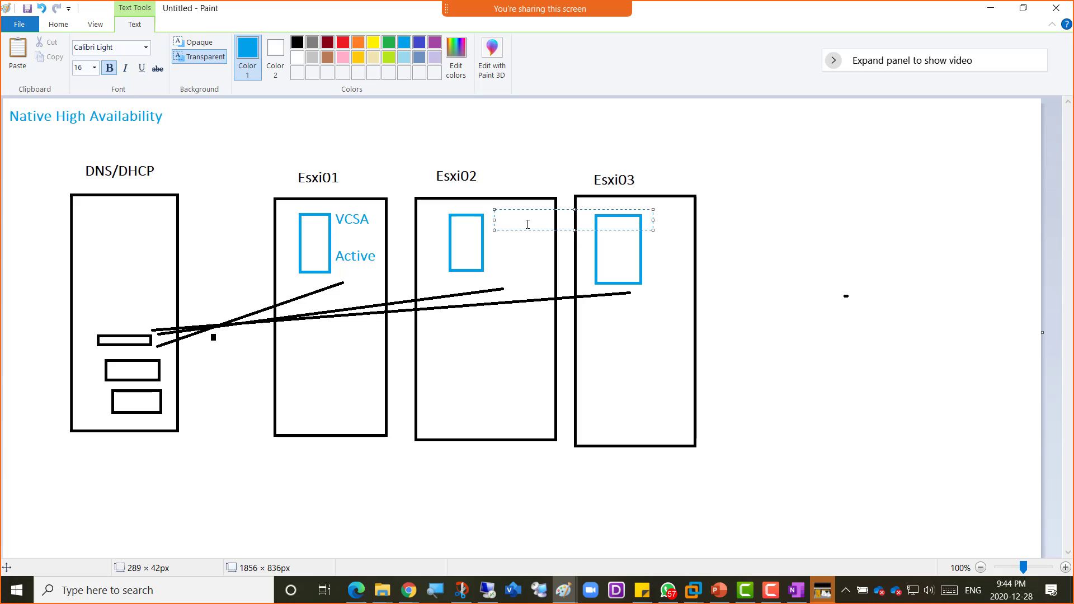
type("VCSA")
key("Return")
key("Return")
type("O")
key("BackSpace")
type("Passive")
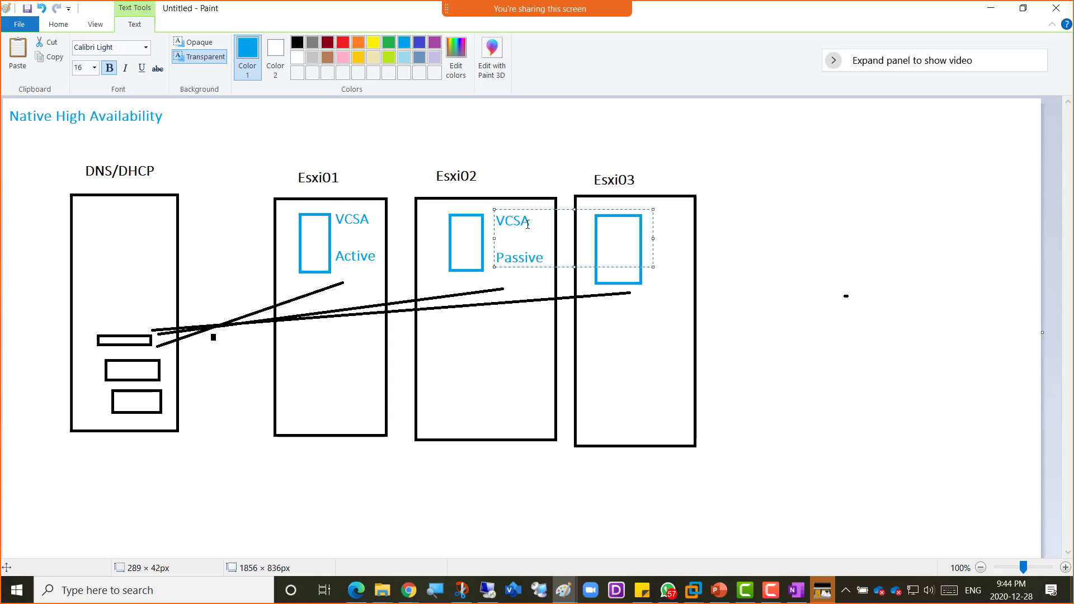
left_click(676, 223)
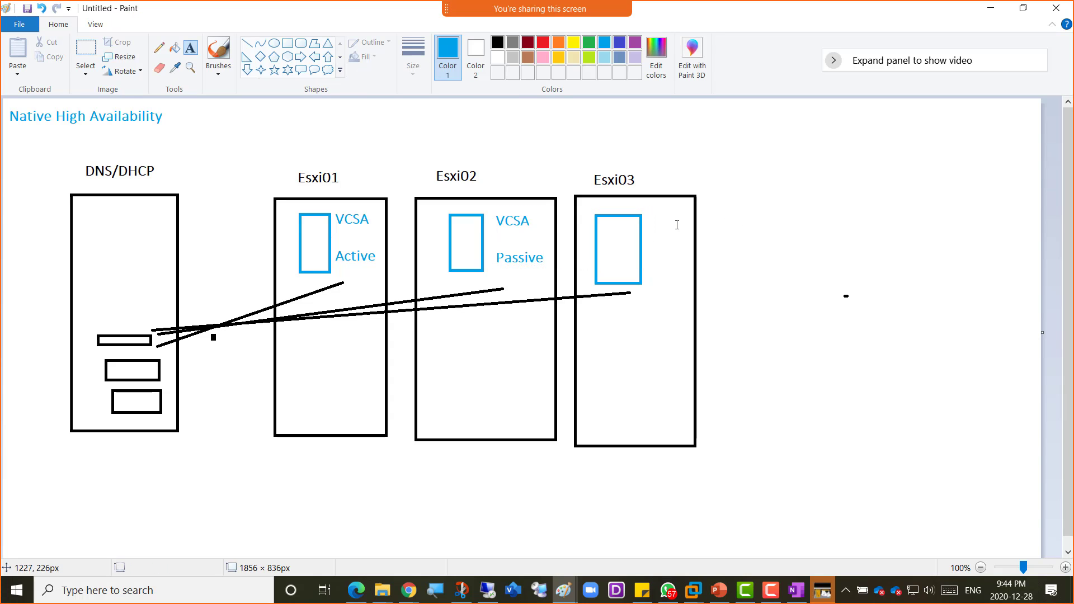
- Label the Esxi03 rectangle with two lines, 'VCSA' and 'Witnes', nudged slightly left
left_click(650, 228)
type("V")
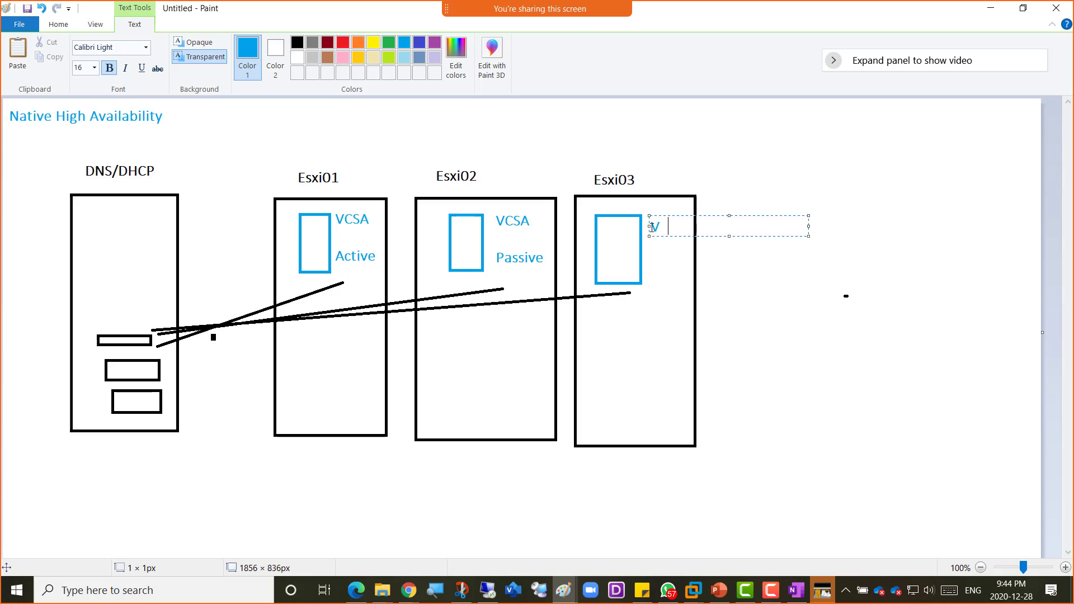
type("CSA")
key("Return")
key("Return")
type("Witnes")
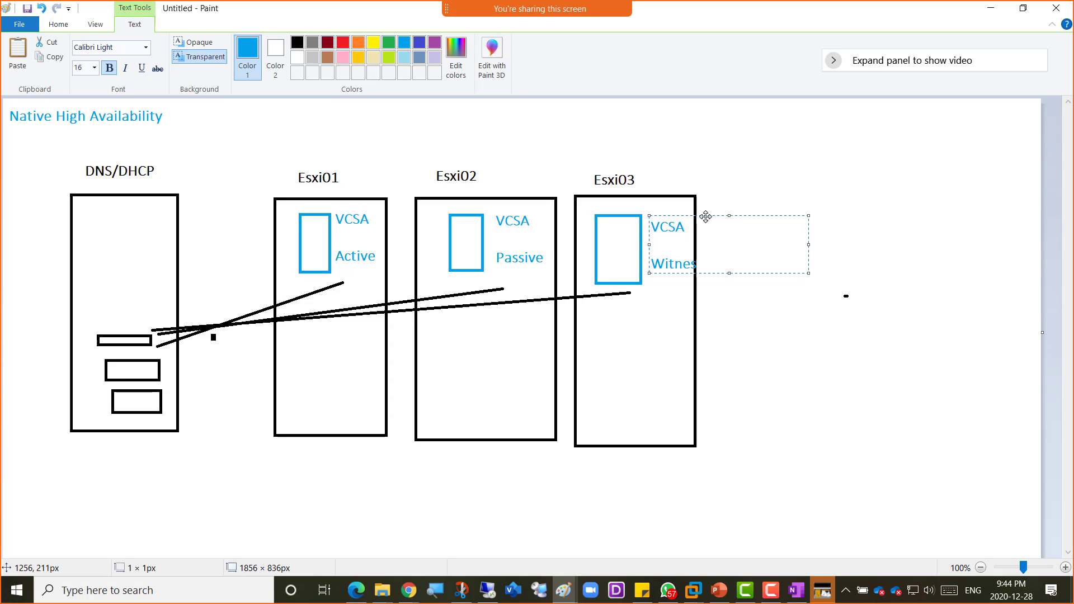
left_click_drag(707, 217, 701, 217)
left_click(748, 174)
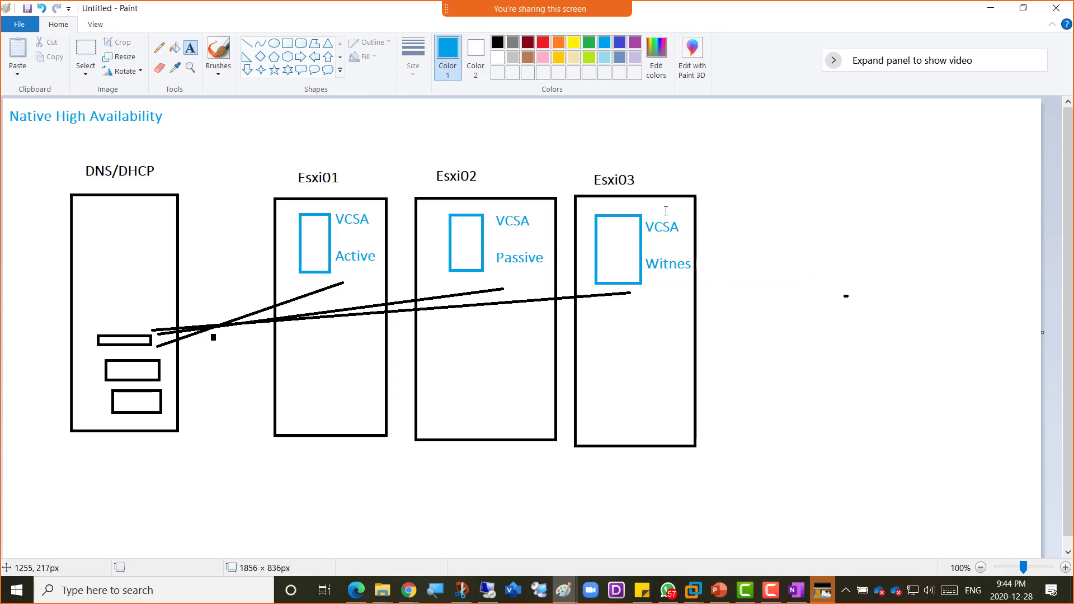
- Draw a grey right arrow from the Active VCSA to the Passive VCSA
left_click(511, 47)
left_click(247, 43)
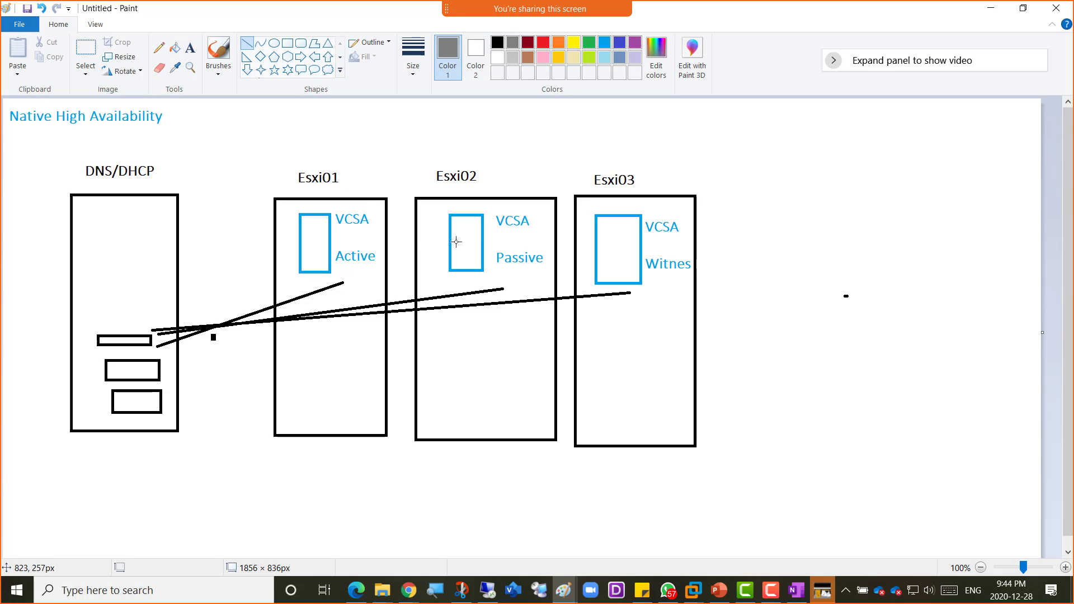
left_click(300, 57)
left_click_drag(336, 233, 456, 242)
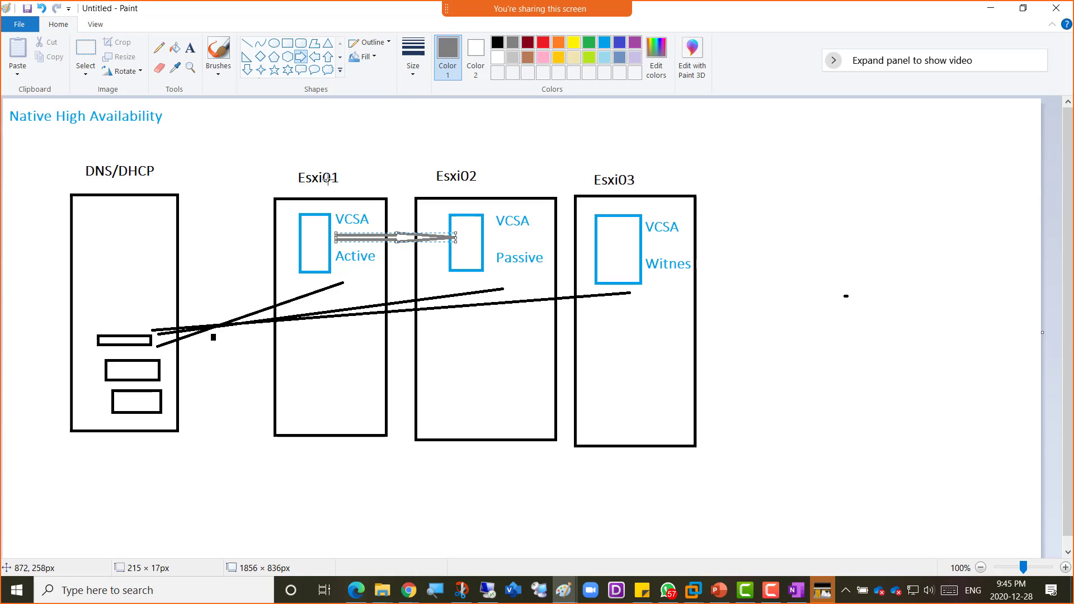
- Sketch grey freehand lines from the Witnes VCSA to Active and Passive, plus extra strokes
left_click(158, 49)
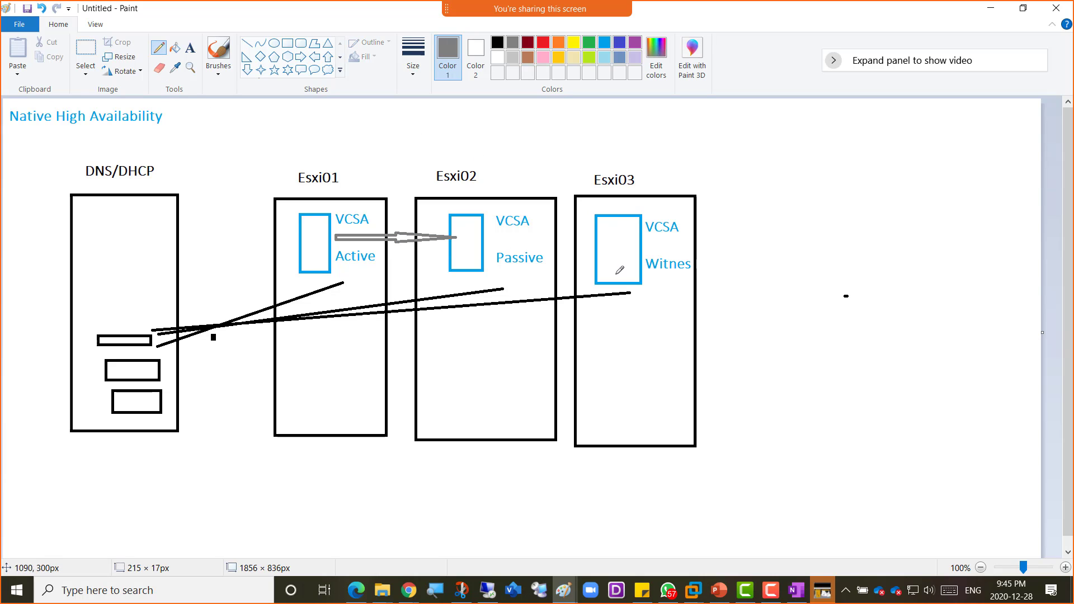
left_click_drag(615, 275, 328, 247)
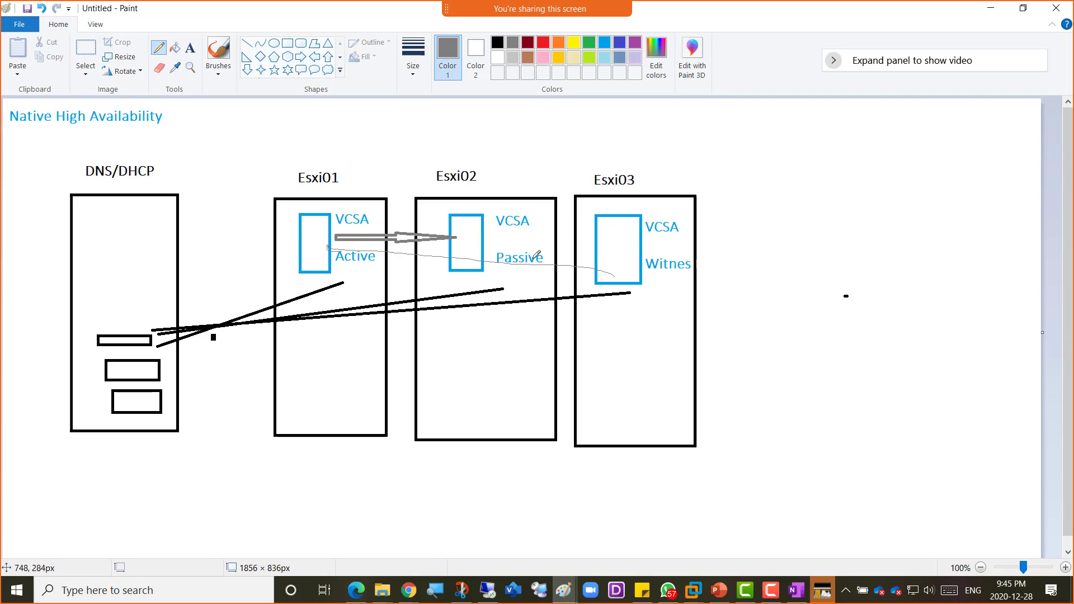
left_click_drag(648, 258, 484, 238)
left_click_drag(279, 194, 352, 272)
mouse_move(507, 208)
left_mouse_down()
mouse_move(540, 204)
mouse_move(539, 179)
mouse_move(552, 175)
mouse_move(591, 180)
left_mouse_up()
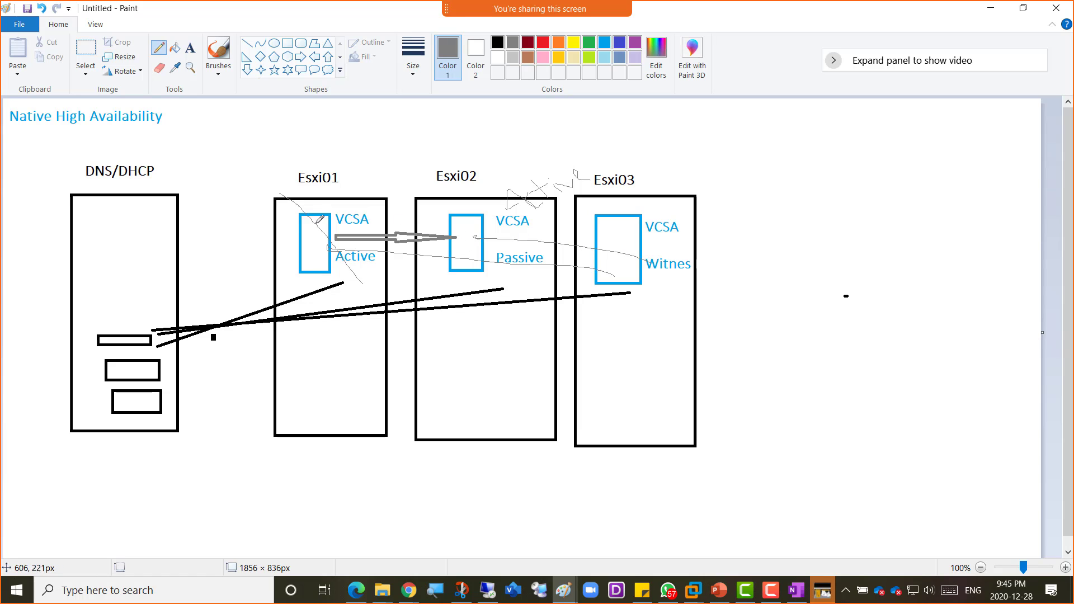
- Cross out the Esxi03 VCSA box, undoing the X over Esxi01's box
left_click_drag(611, 219, 663, 267)
left_click_drag(652, 218, 619, 275)
mouse_move(286, 208)
left_mouse_down()
mouse_move(329, 251)
mouse_move(300, 267)
left_mouse_up()
key("ctrl+z")
key("ctrl+z")
key("ctrl+z")
- Underline the Native High Availability title, select the whole diagram, and bring up Chrome
left_click_drag(18, 131, 160, 135)
left_click(86, 47)
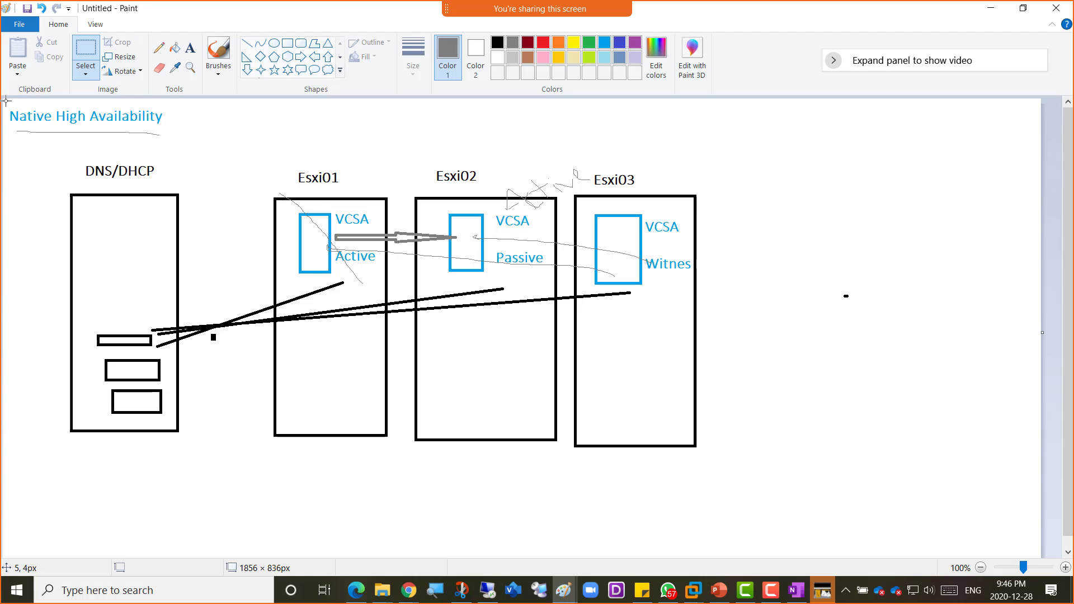
left_click_drag(6, 100, 812, 489)
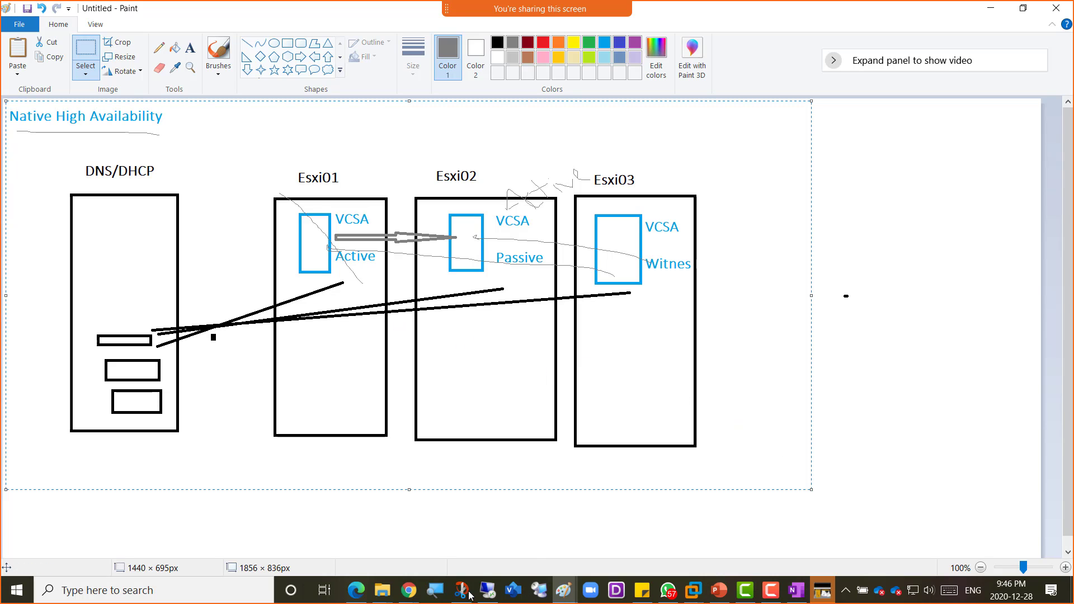
left_click(419, 587)
- Bring Chrome forward on the HumberClass OneNote notebook tab
left_click(526, 539)
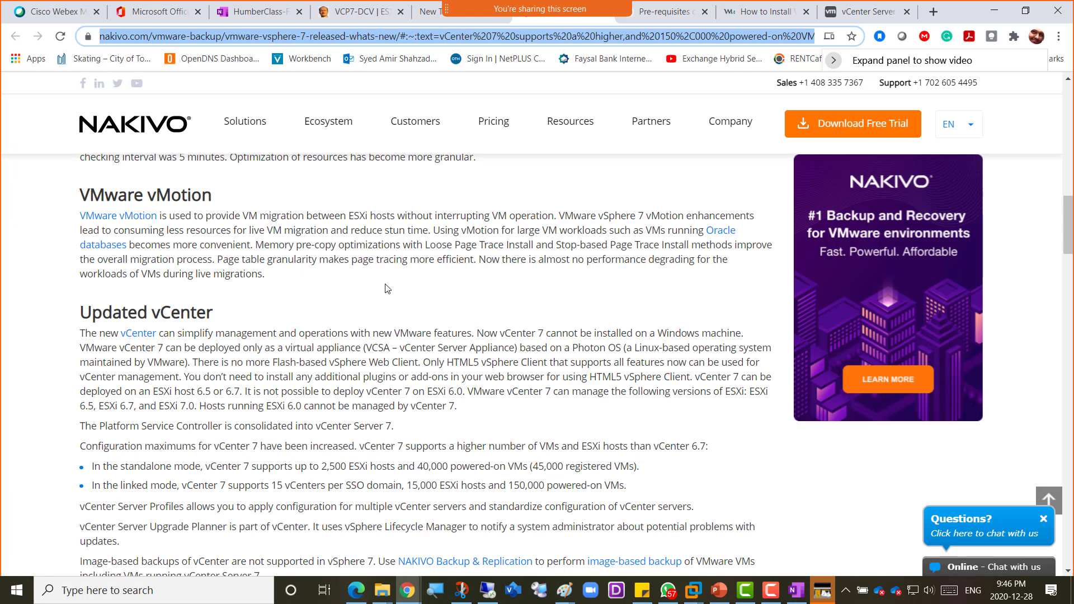
left_click(253, 14)
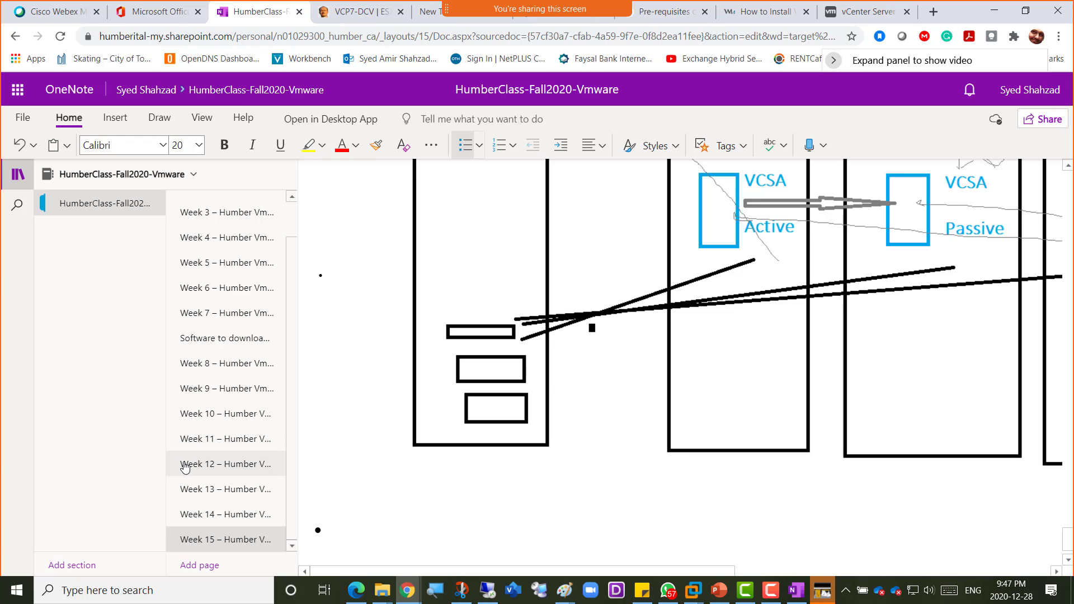
- Scroll back up to the Week 15 title and final exam notes
scroll(535, 392, "up", 20)
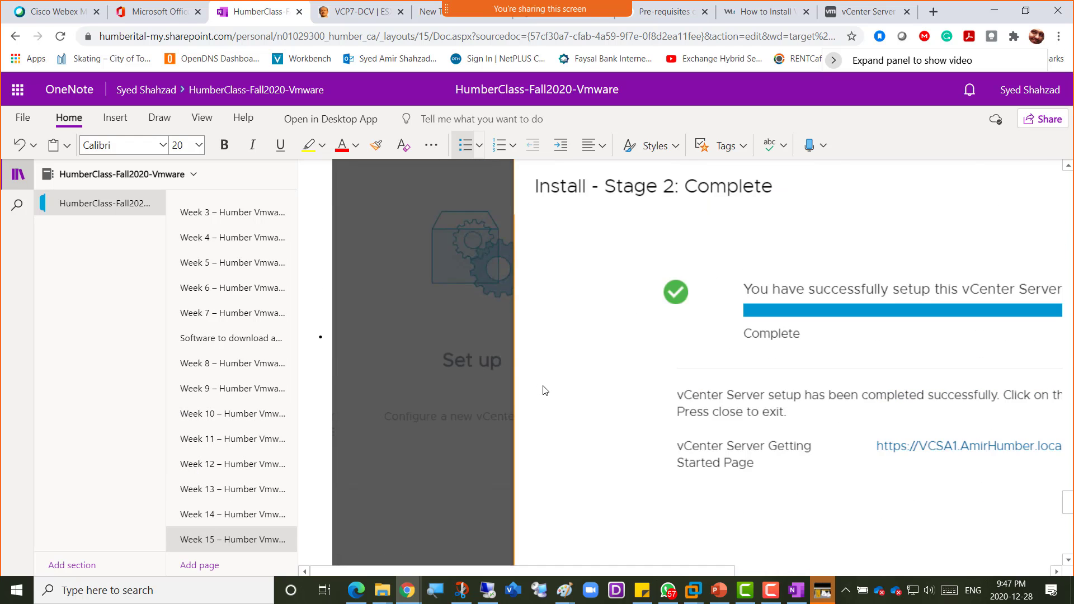
scroll(548, 390, "up", 15)
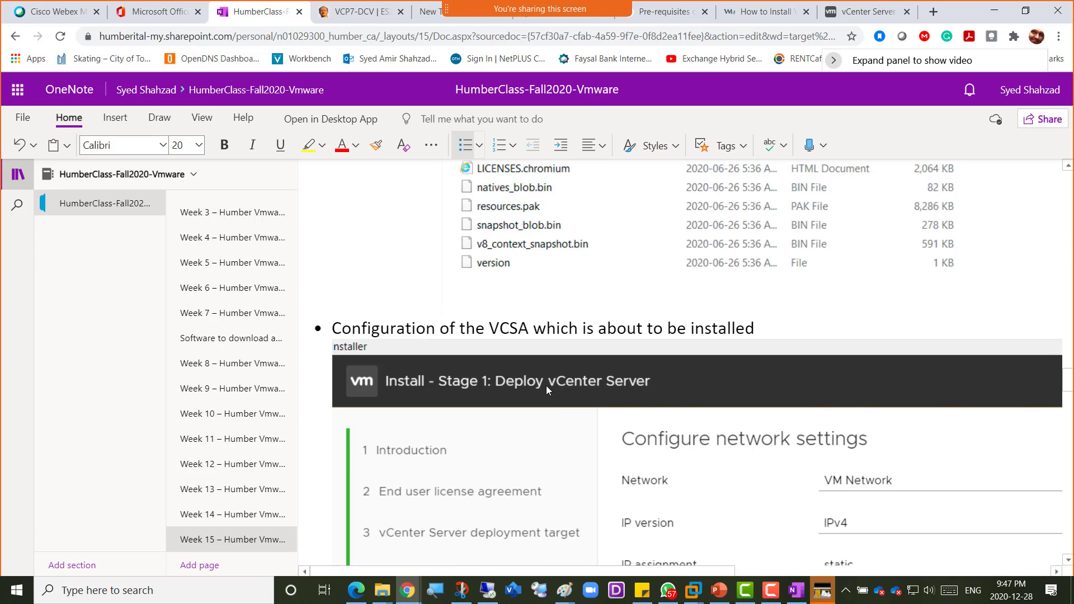
scroll(548, 390, "up", 20)
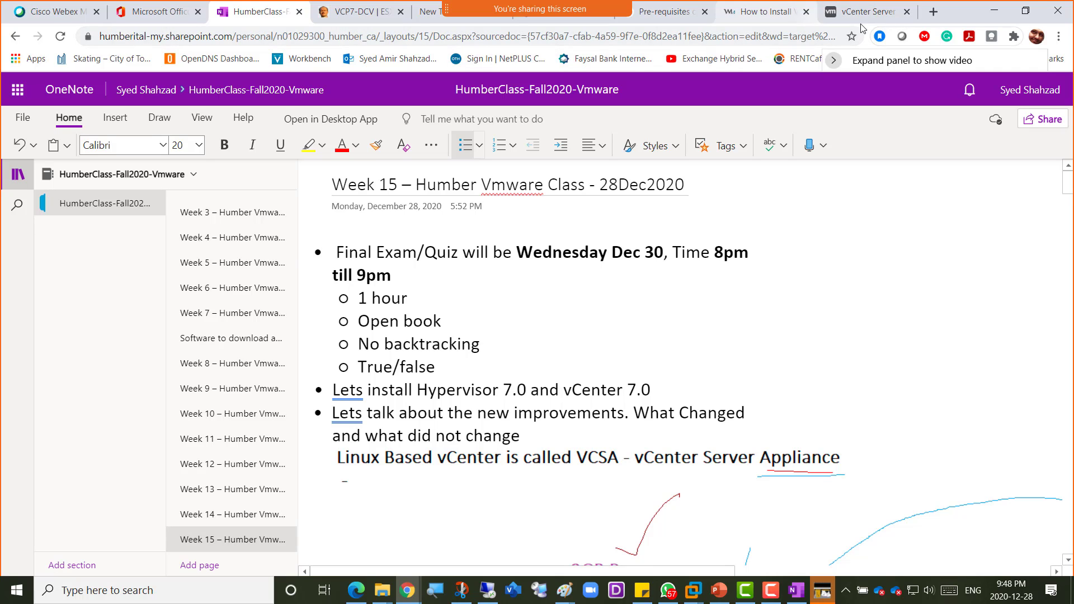
- Search 'bb humber' in a new tab and sign in to Humber Blackboard
left_click(427, 17)
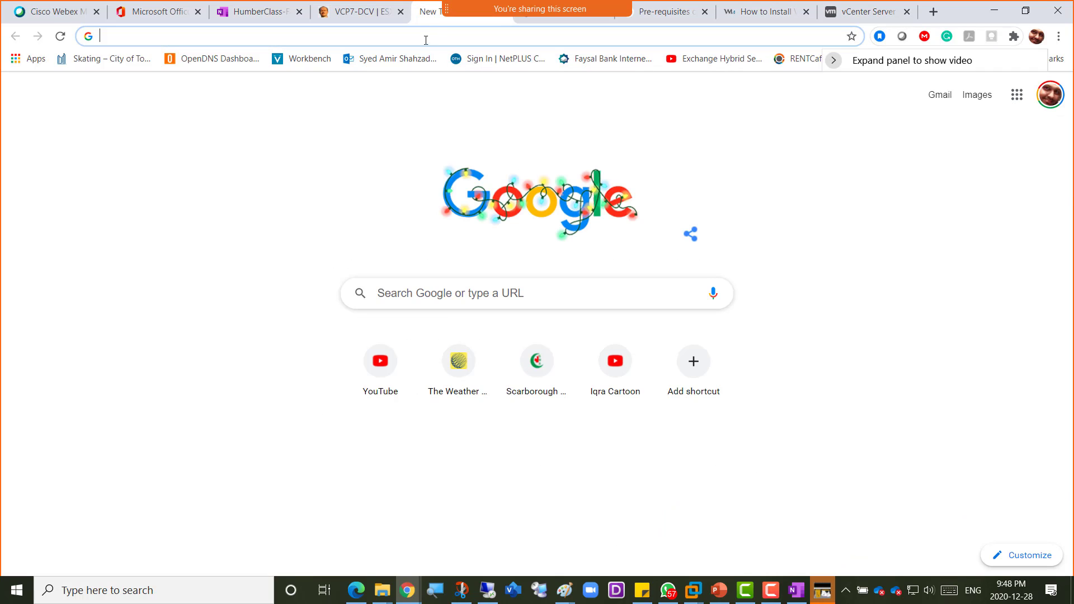
left_click(368, 36)
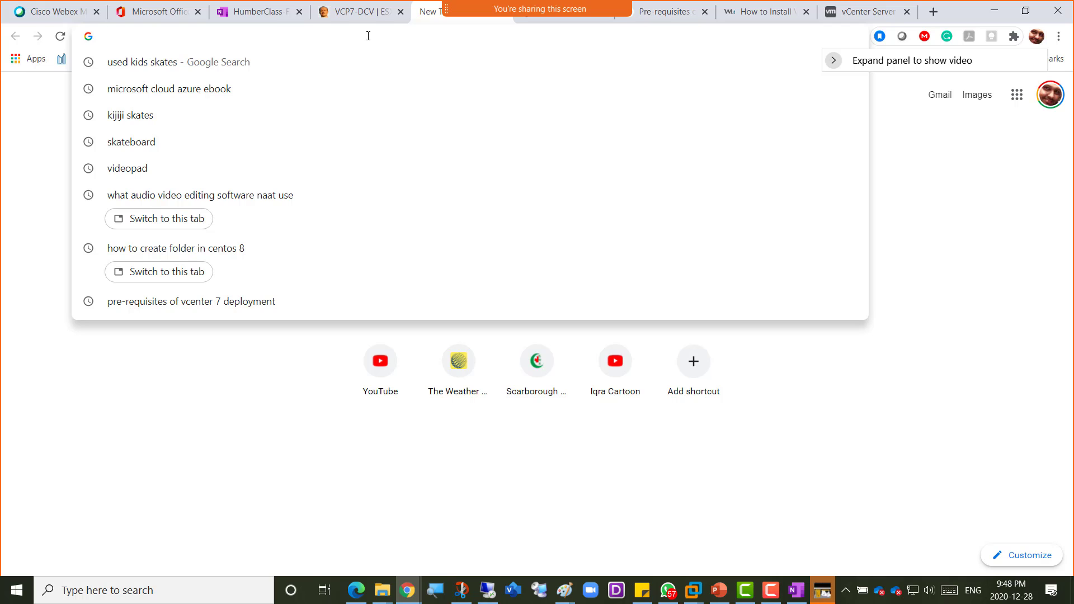
type("bb")
key("Down")
key("Down")
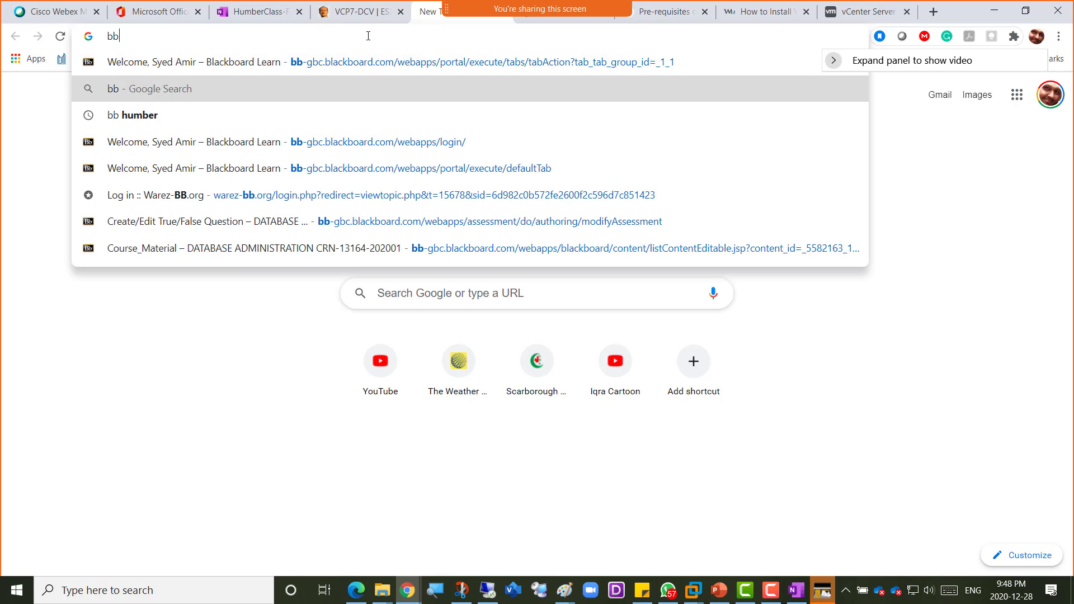
key("Return")
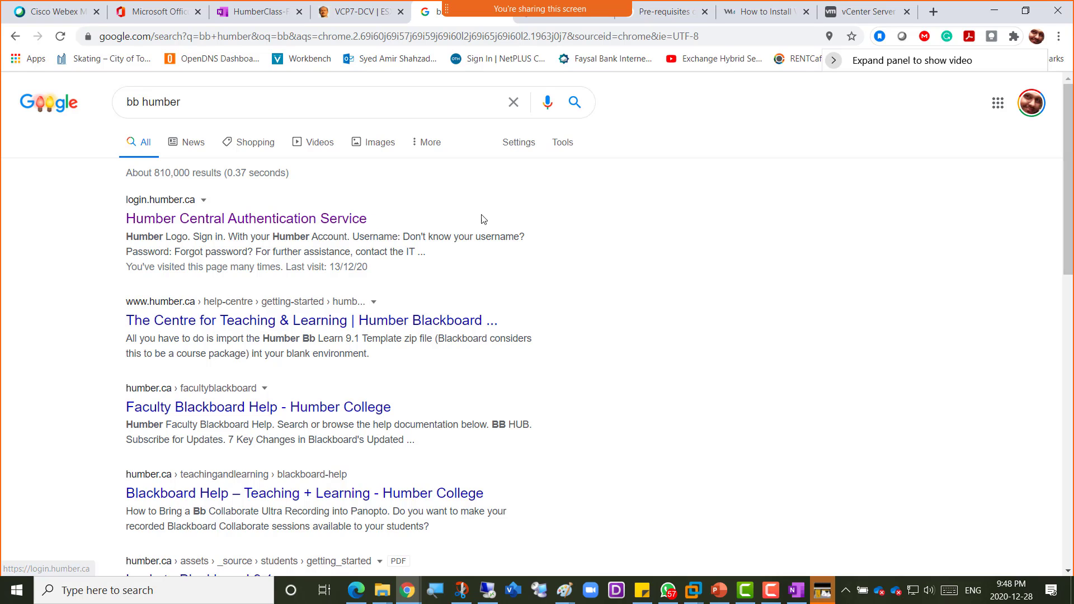
left_click(263, 224)
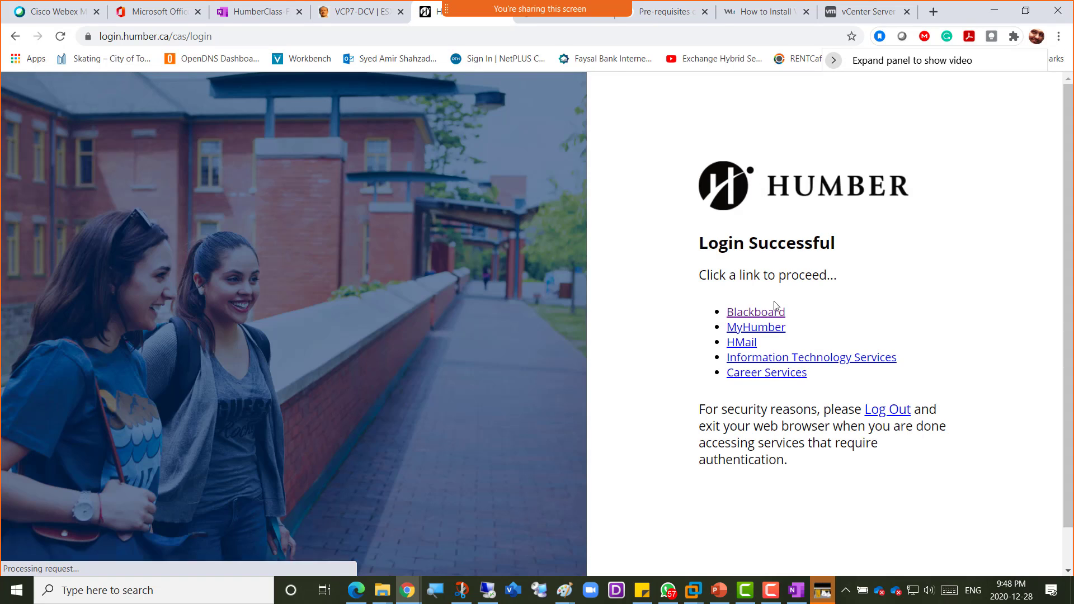
left_click(758, 311)
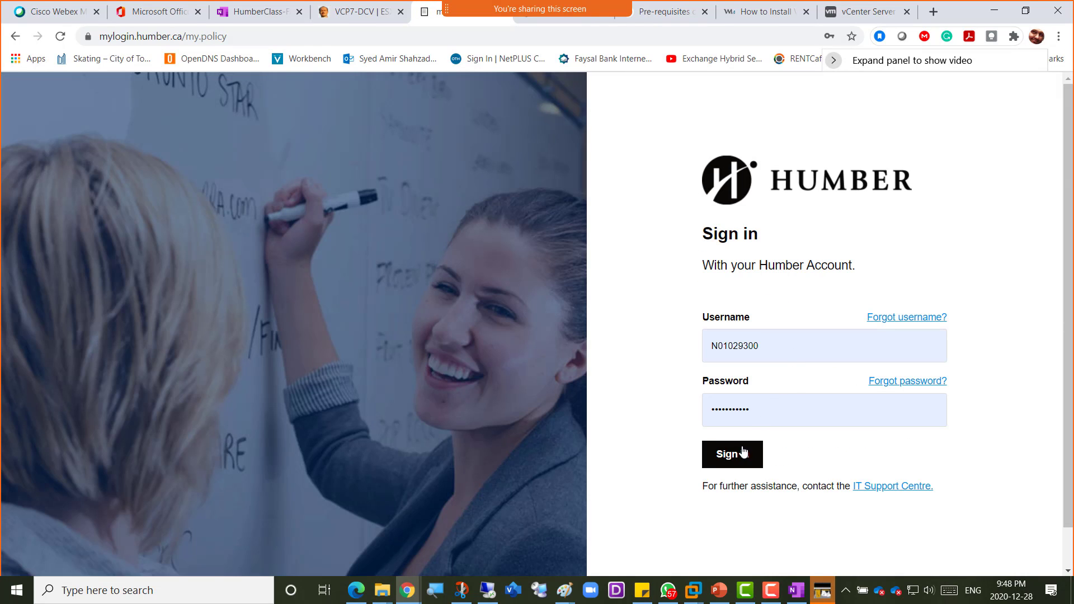
left_click(743, 452)
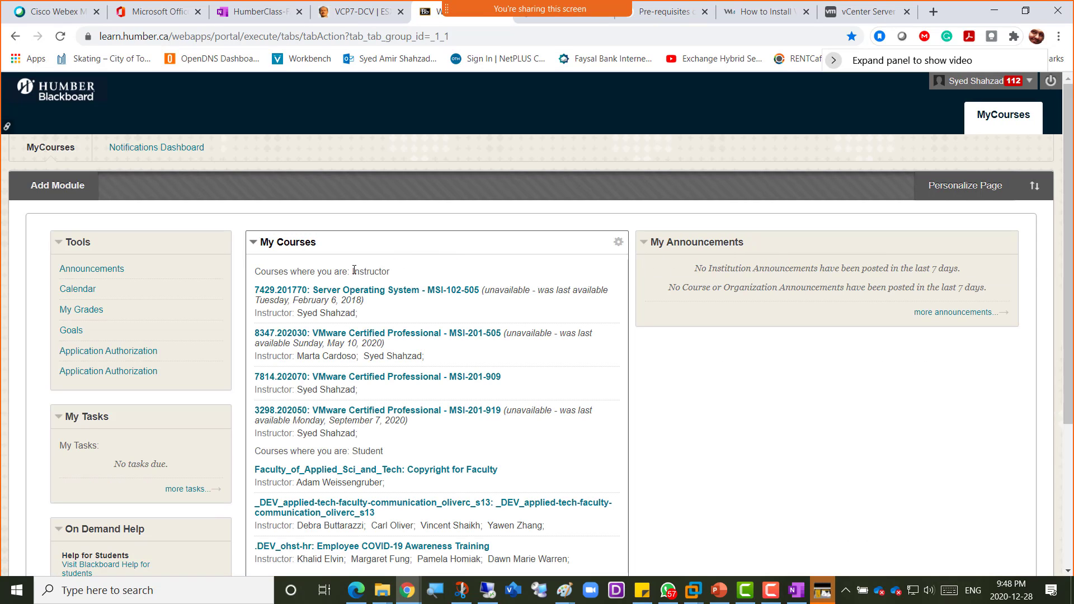
- Open the VMware Certified Professional course's Course_Material and its Week 15 folder
left_click(459, 385)
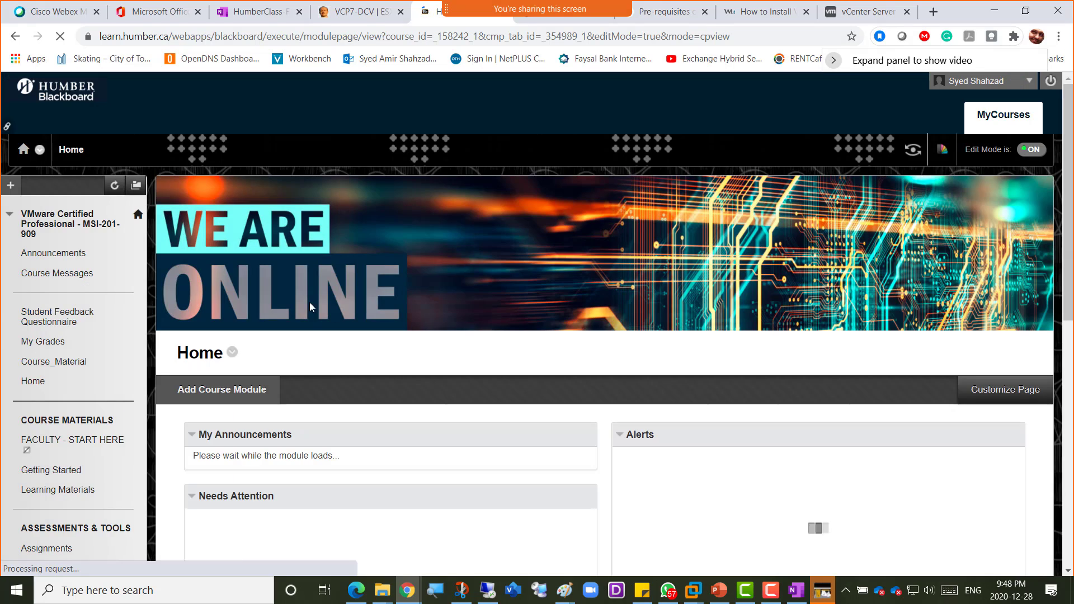
left_click(46, 363)
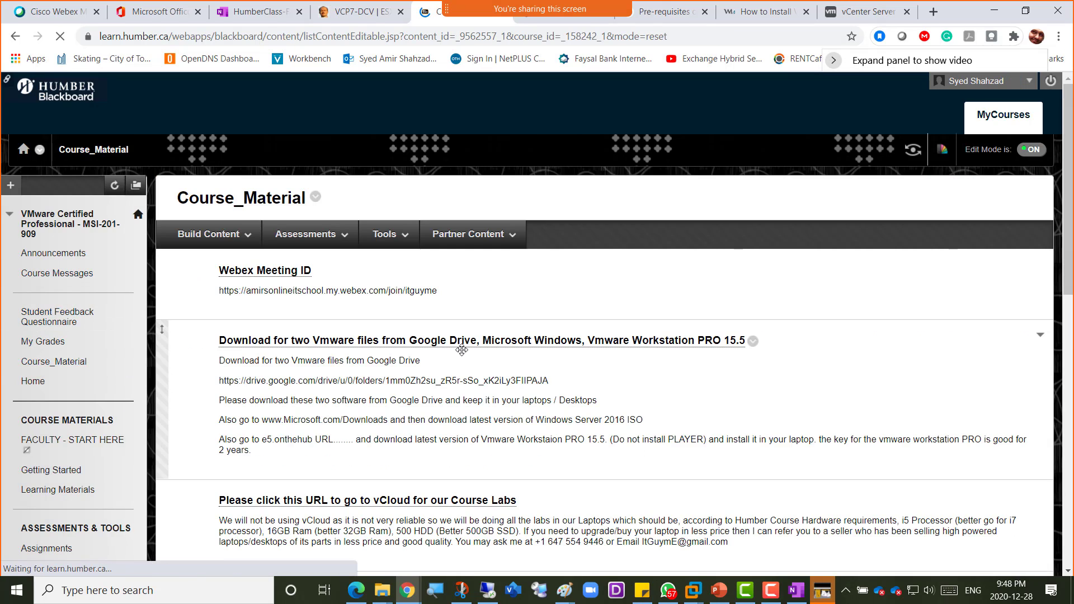
scroll(463, 355, "down", 4)
scroll(463, 355, "down", 20)
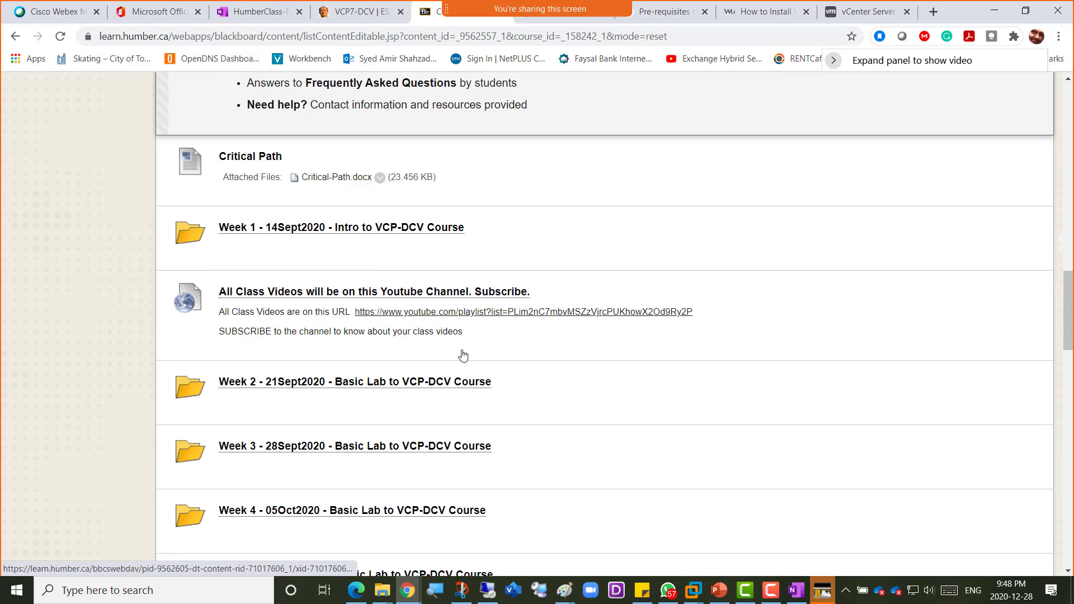
scroll(463, 355, "down", 7)
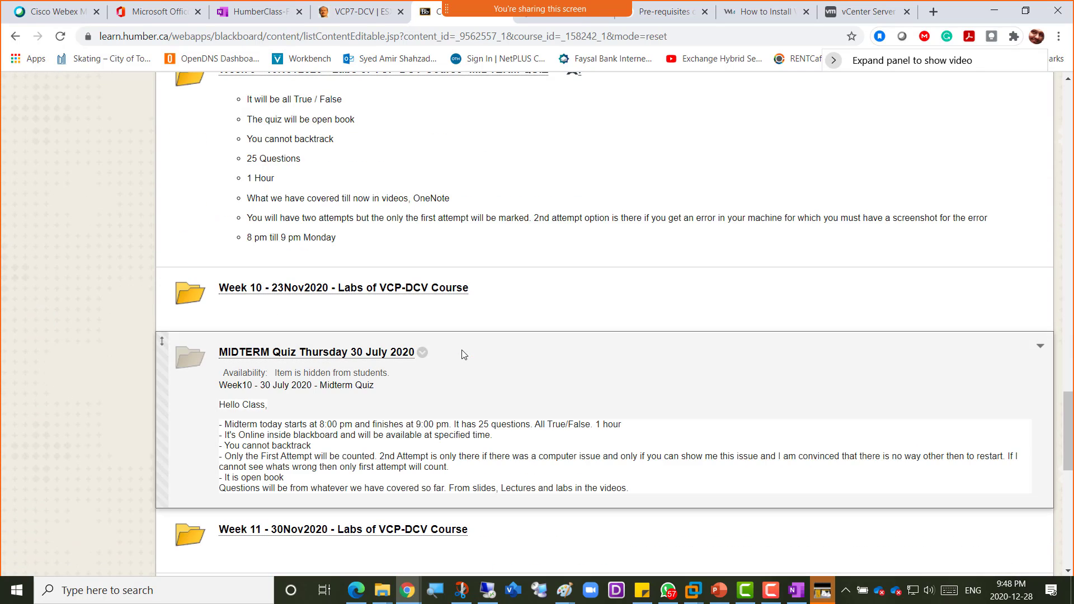
scroll(463, 355, "down", 9)
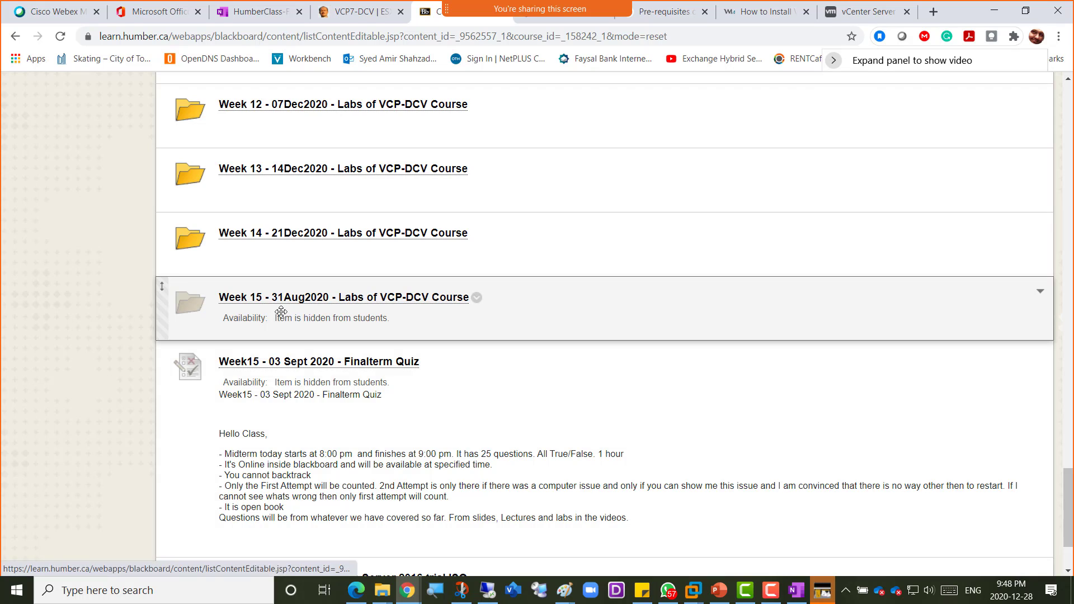
left_click(399, 301)
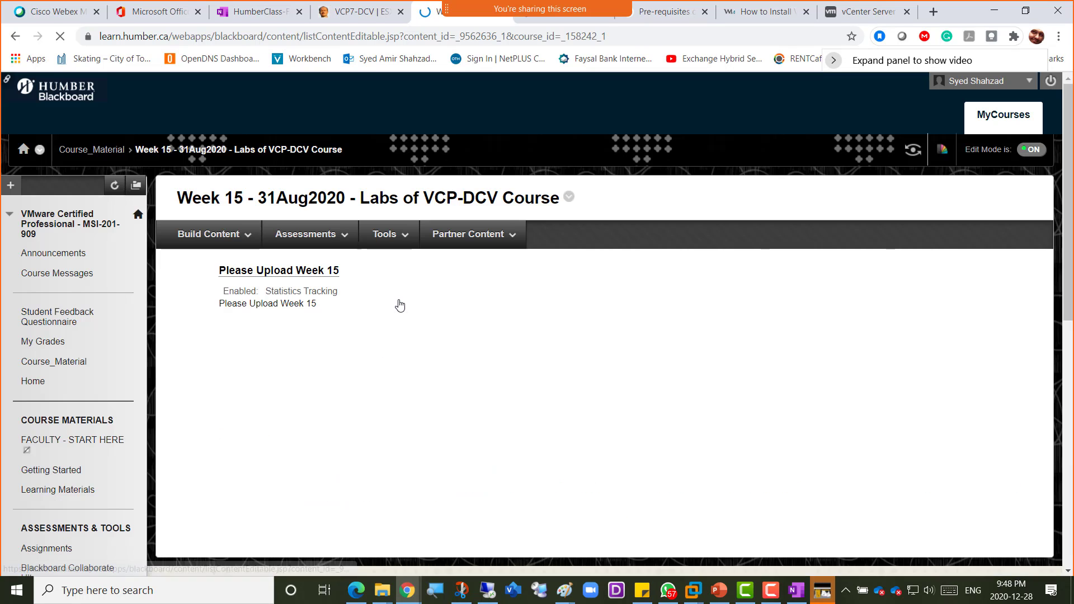
- Review the Please Upload Week 15 assignment's Edit page, then cancel without saving
left_click(347, 271)
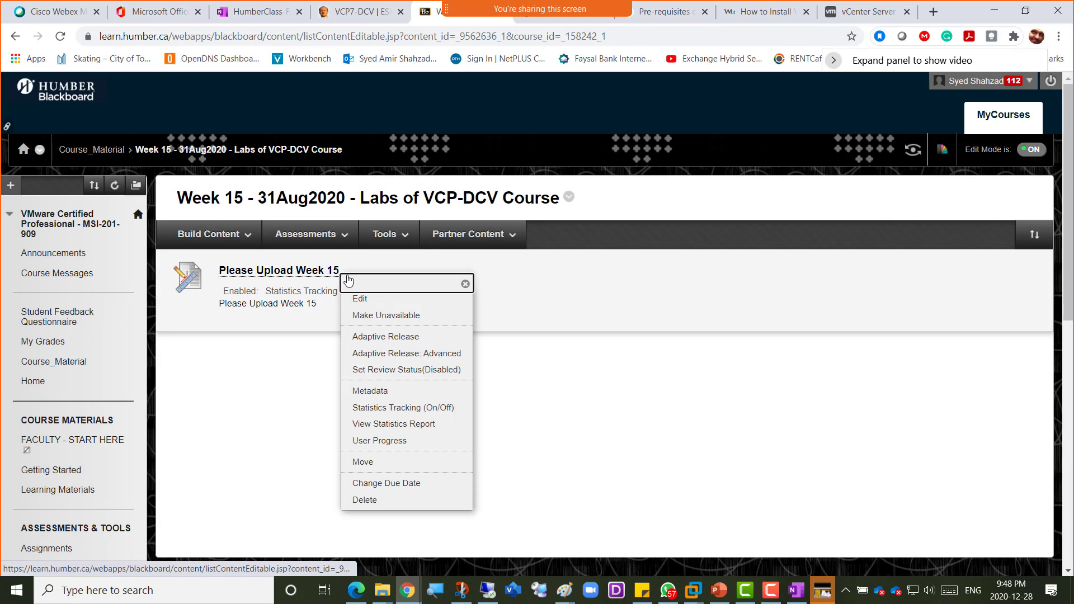
left_click(360, 299)
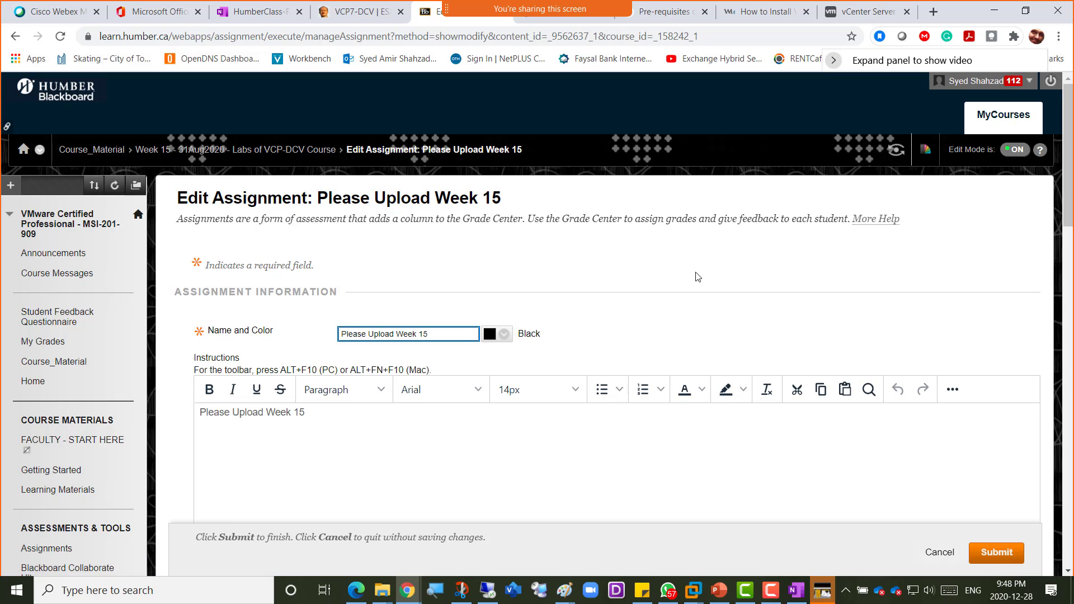
scroll(698, 277, "down", 9)
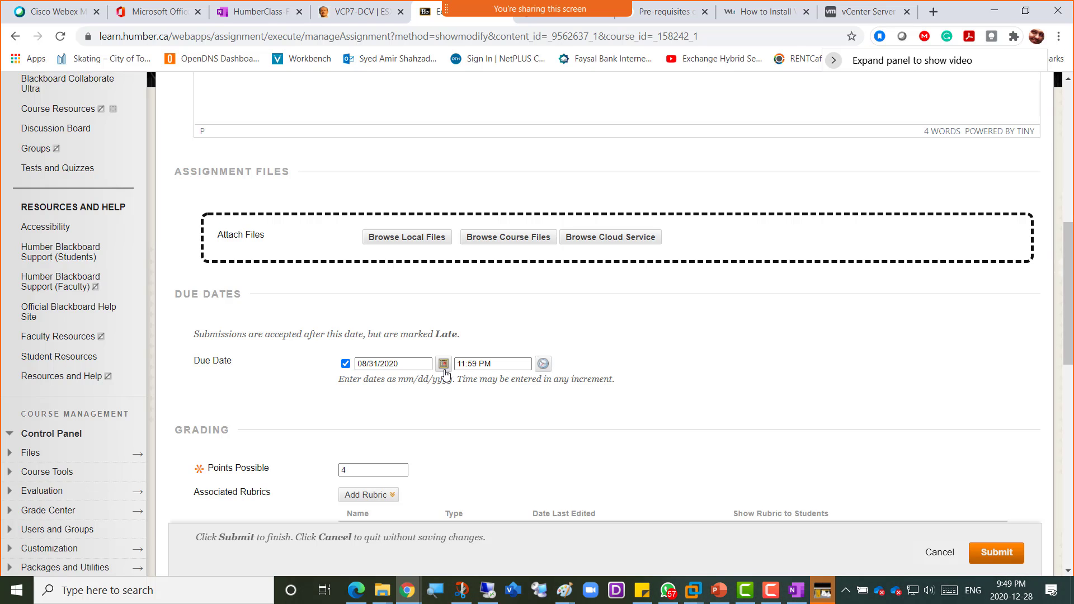
scroll(419, 349, "down", 3)
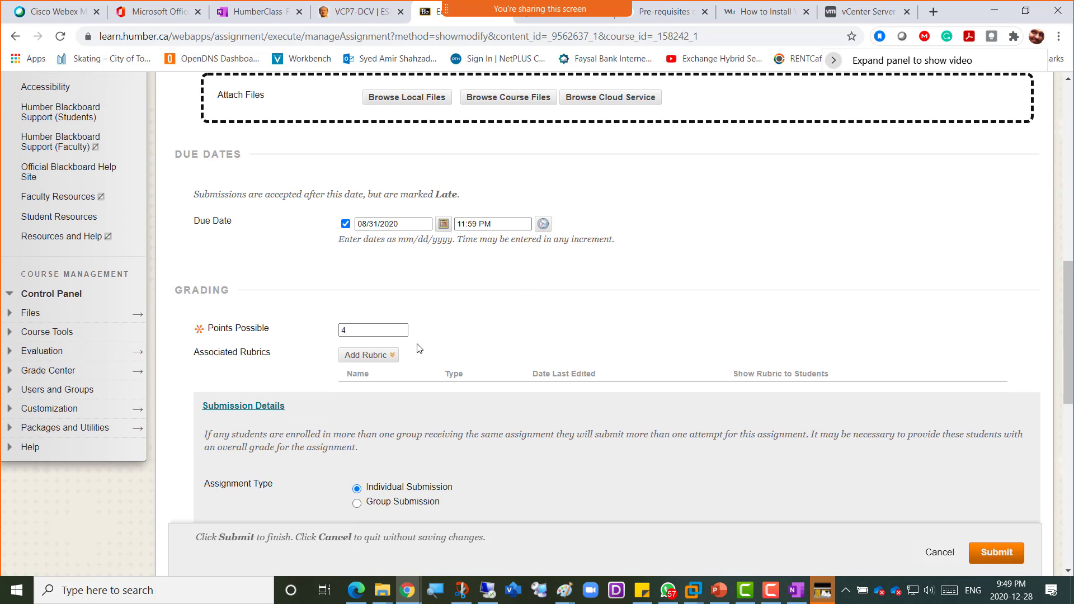
scroll(419, 349, "down", 3)
scroll(414, 345, "up", 15)
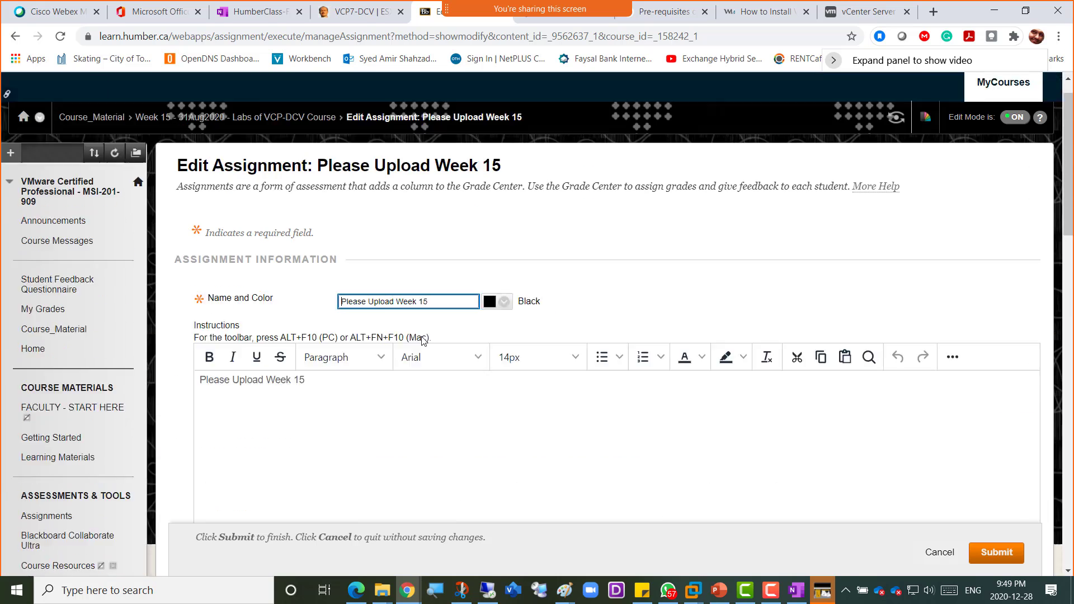
scroll(423, 340, "down", 1)
left_click(932, 556)
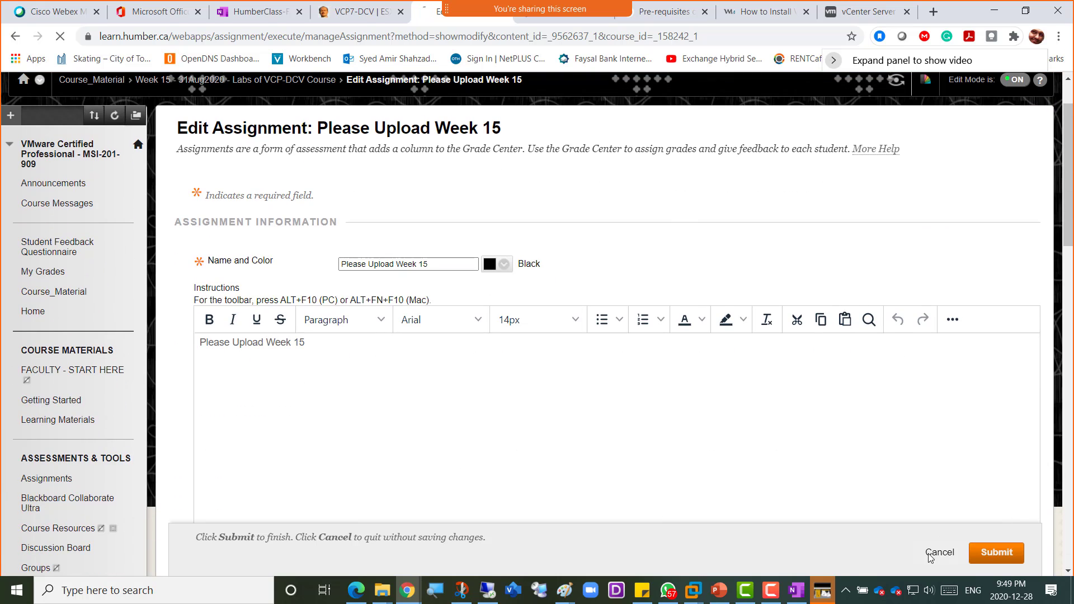
- Change the Week 15 folder's date to 28Dec2020, permit users to view it, and submit
left_click(363, 229)
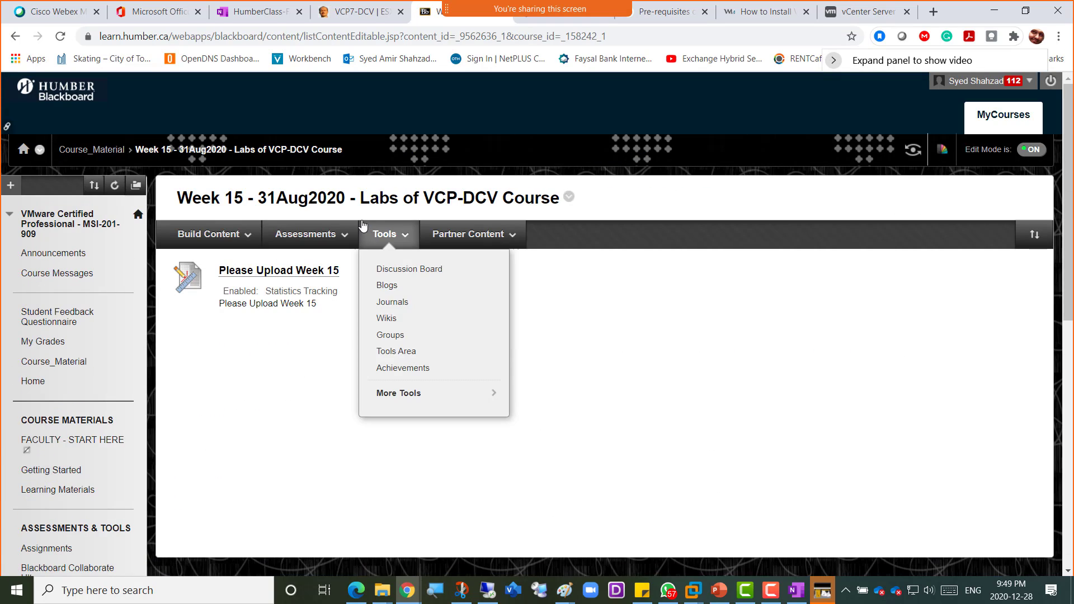
left_click(569, 197)
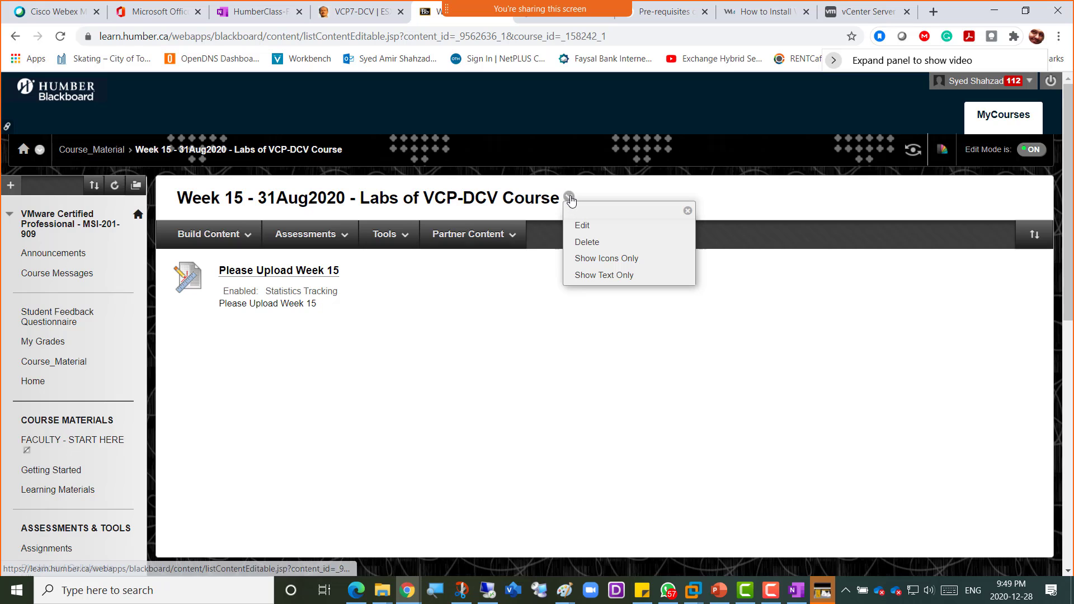
left_click(584, 223)
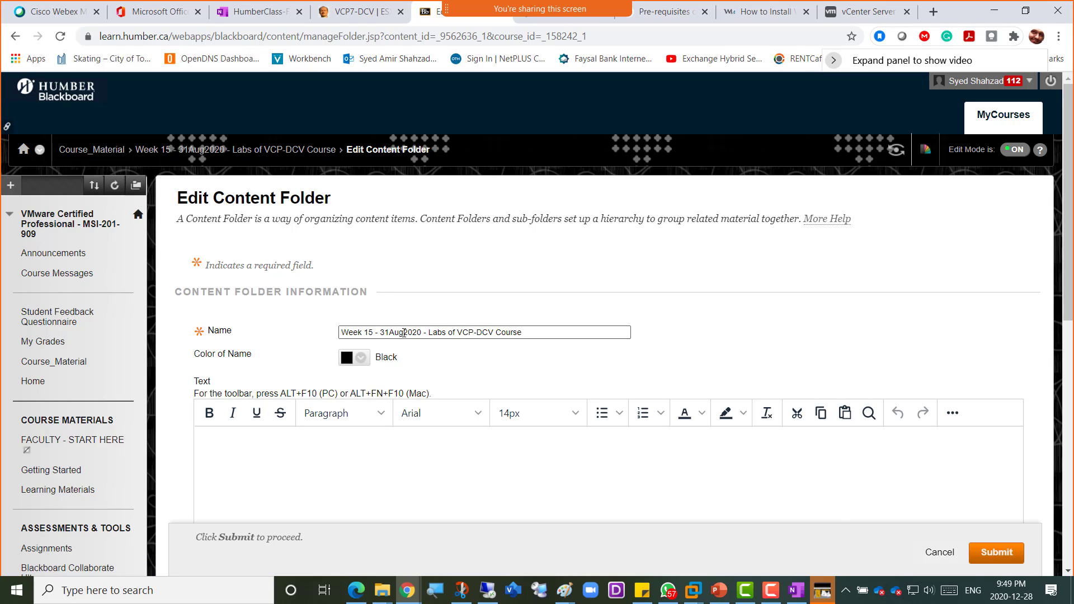
type("2")
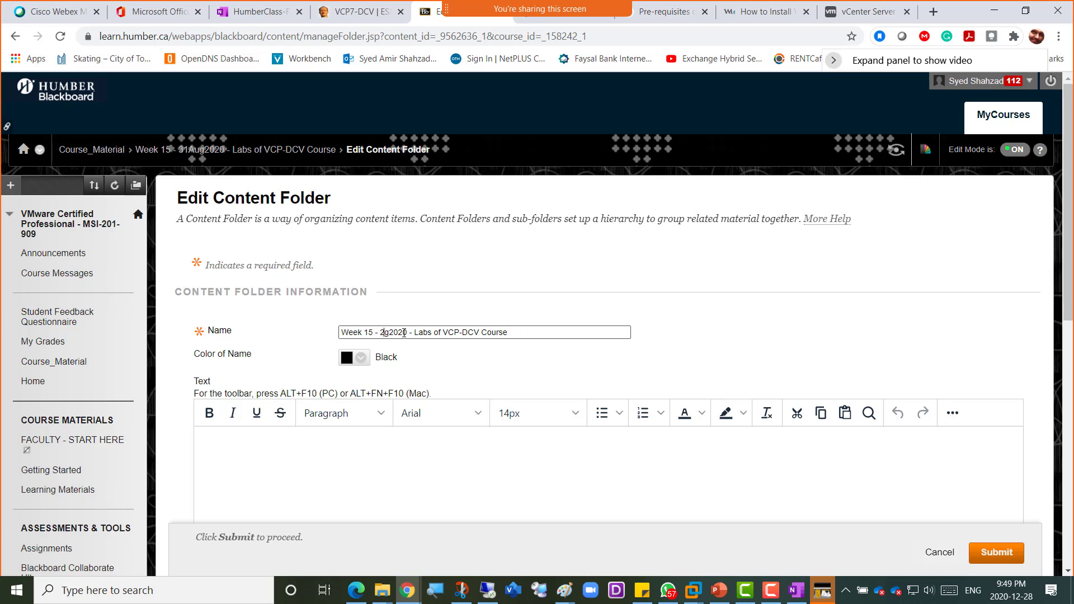
type("8Dec")
key("Delete")
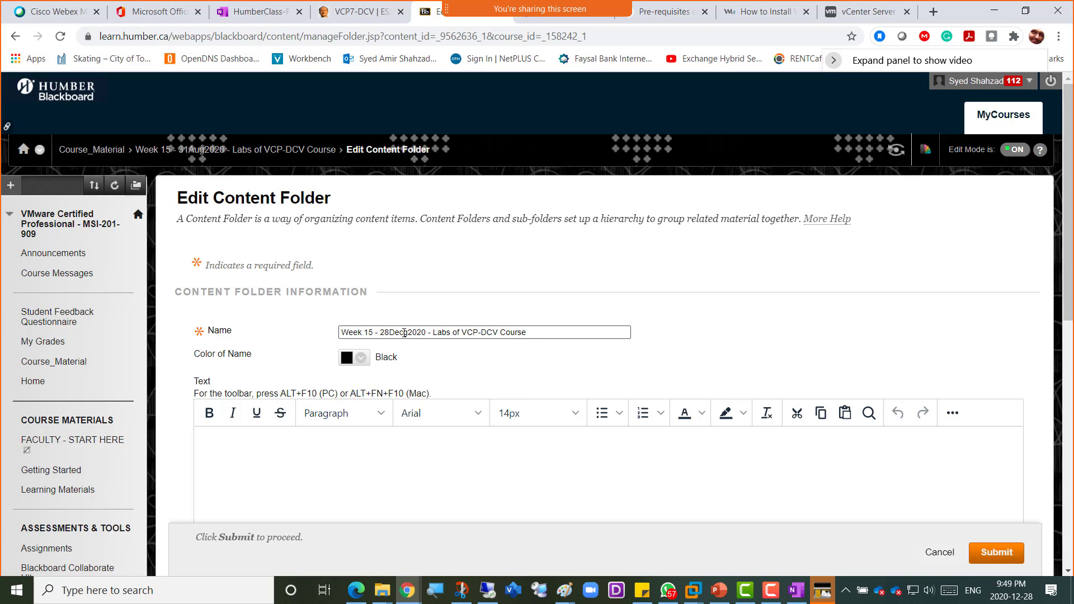
scroll(728, 324, "down", 6)
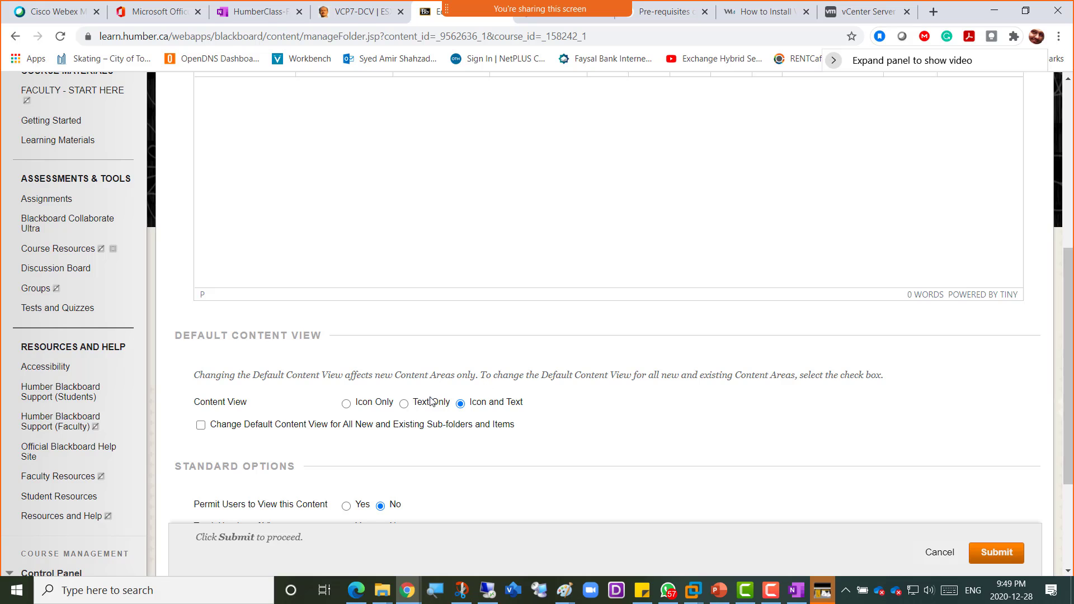
scroll(487, 420, "down", 2)
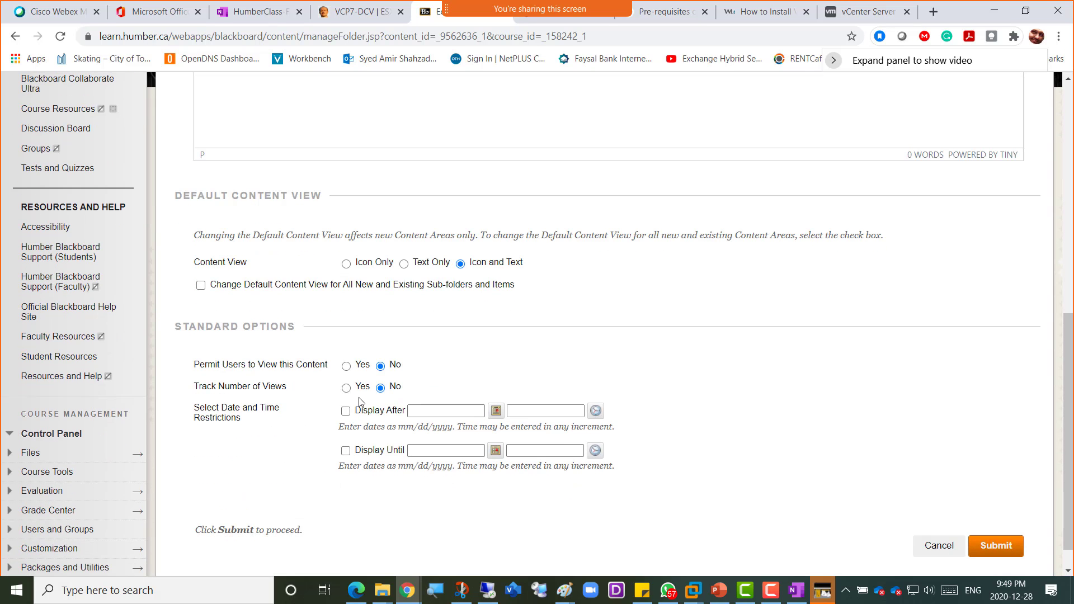
left_click(346, 368)
left_click(1015, 546)
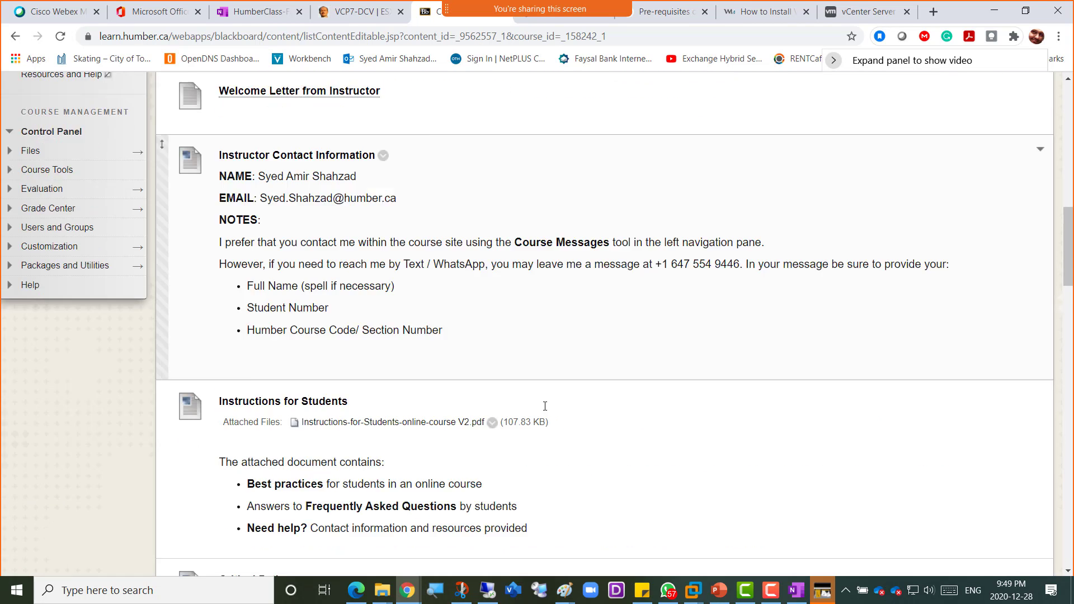
- Delete the Please Upload Week 15 item and start a new Assessments > Assignment
scroll(545, 407, "down", 20)
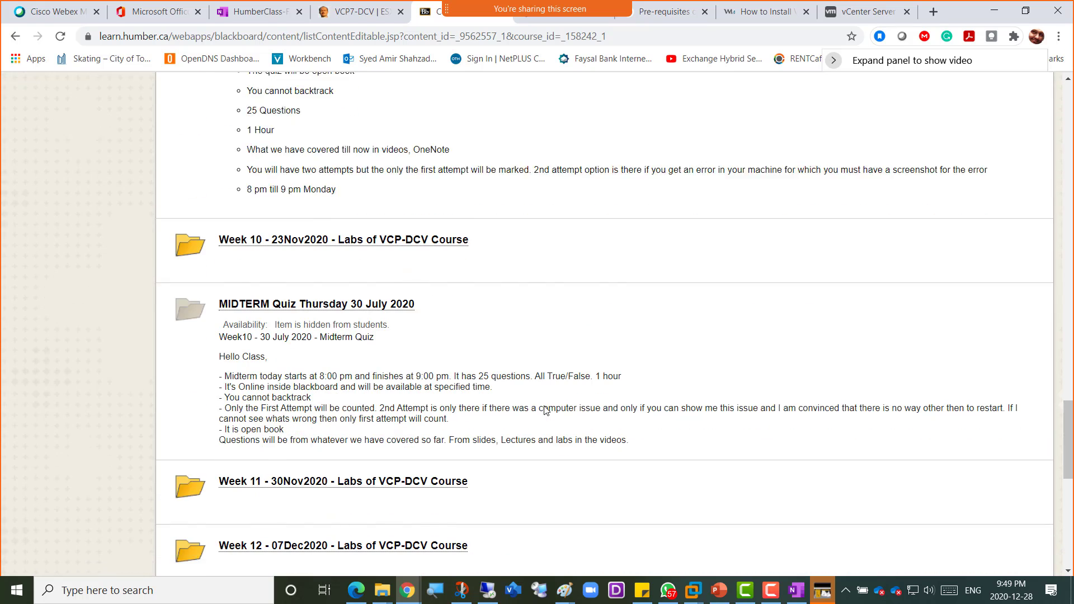
scroll(545, 410, "down", 6)
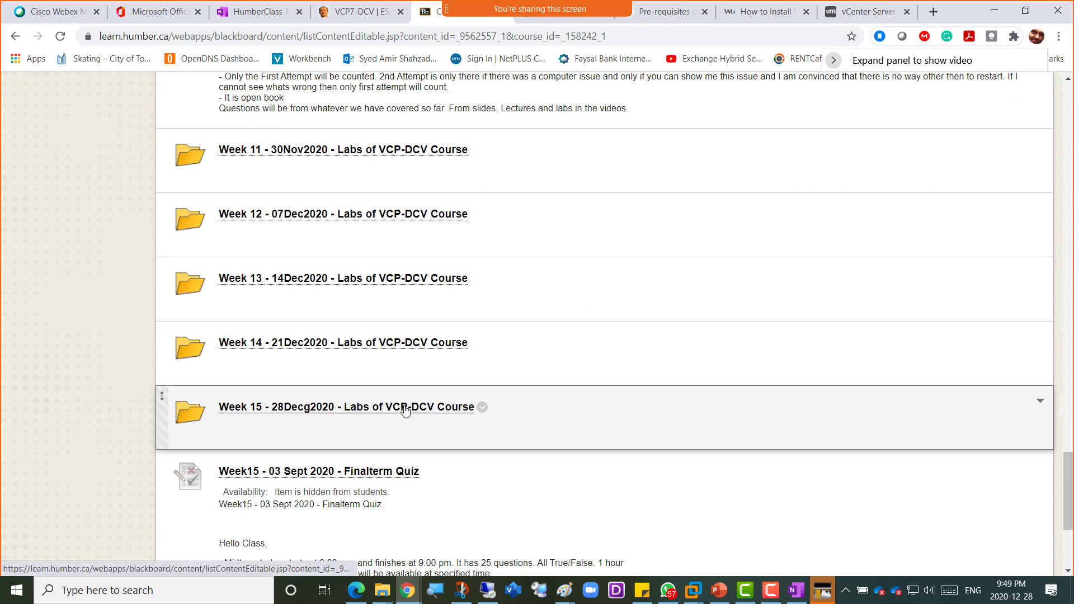
left_click(406, 412)
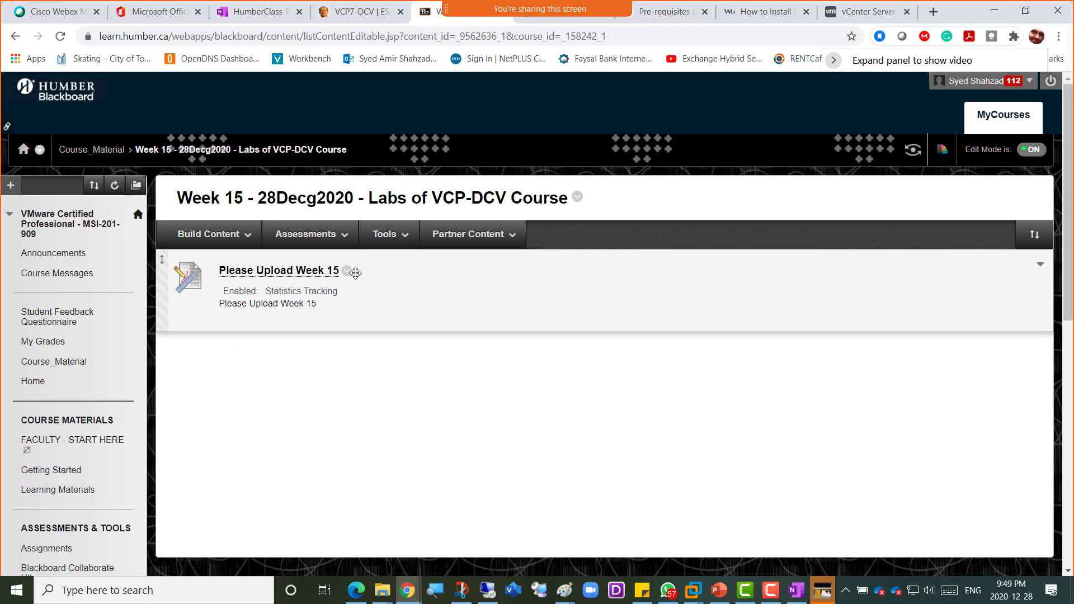
left_click(348, 272)
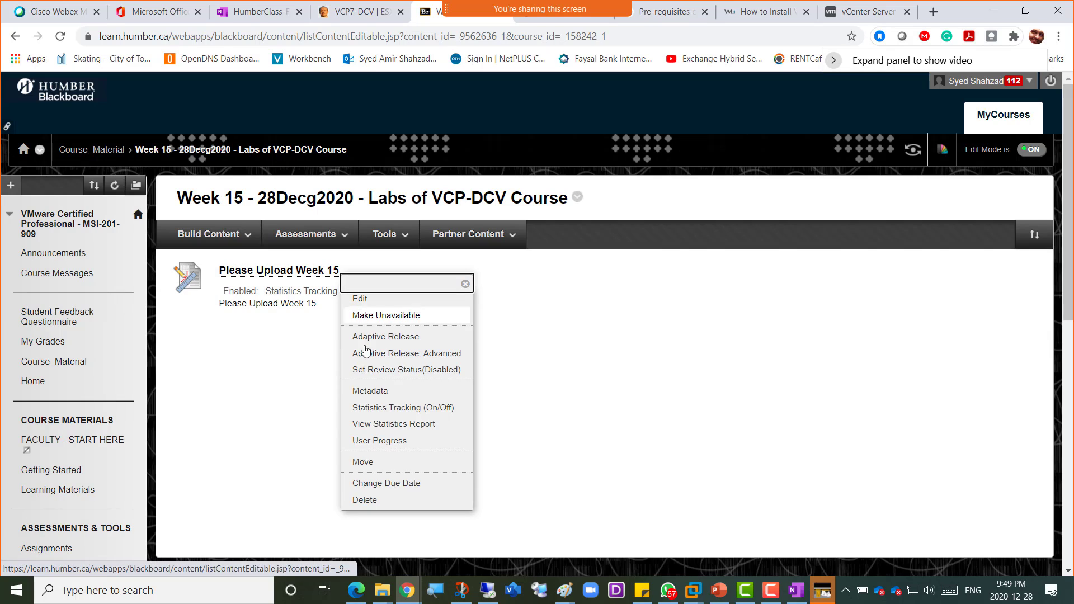
left_click(370, 499)
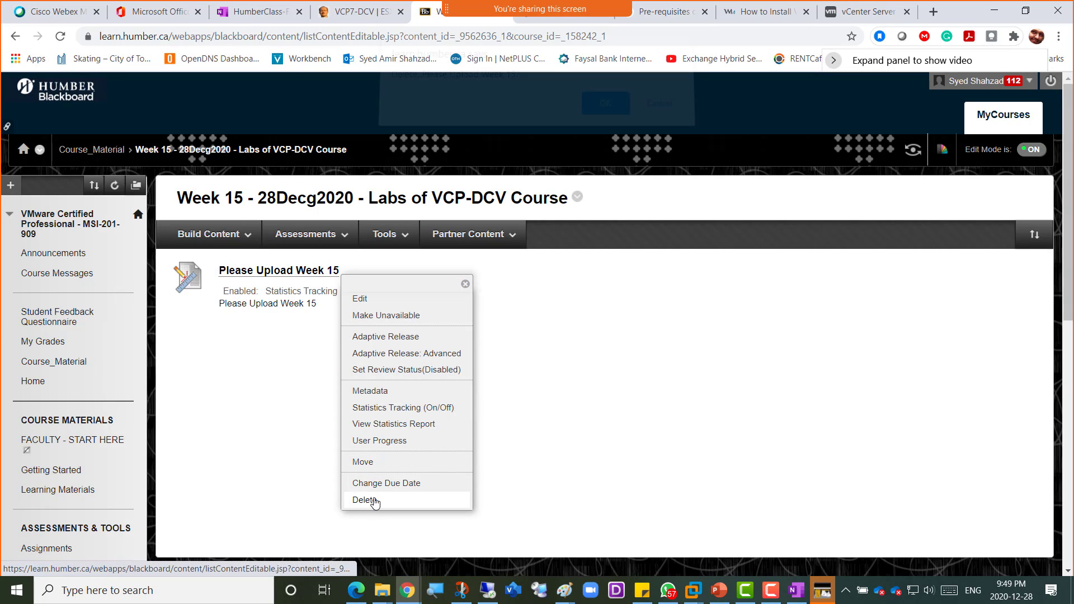
left_click(605, 115)
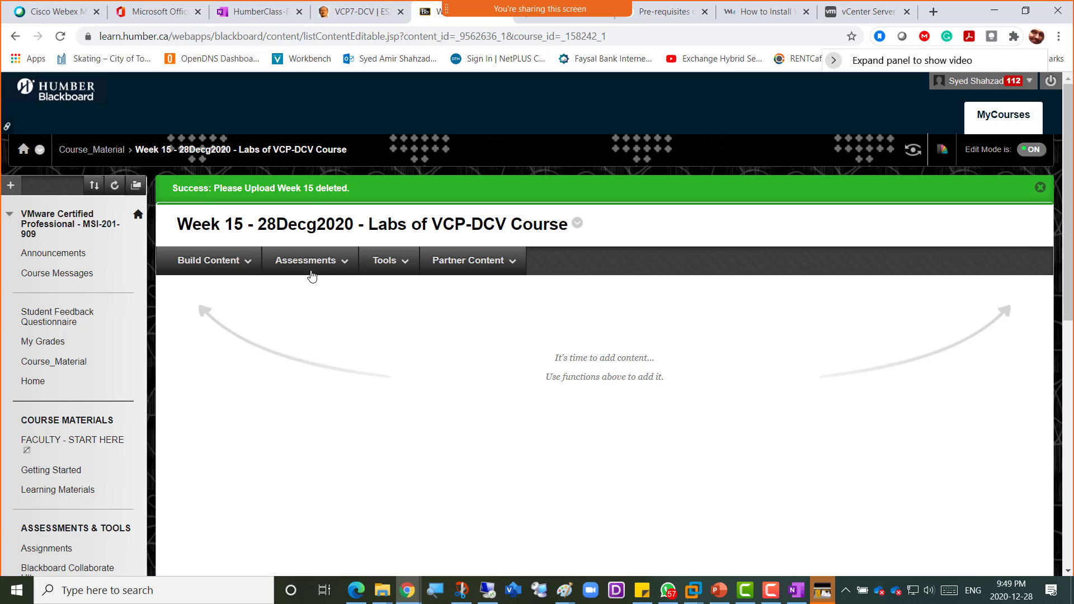
left_click(311, 262)
left_click(316, 328)
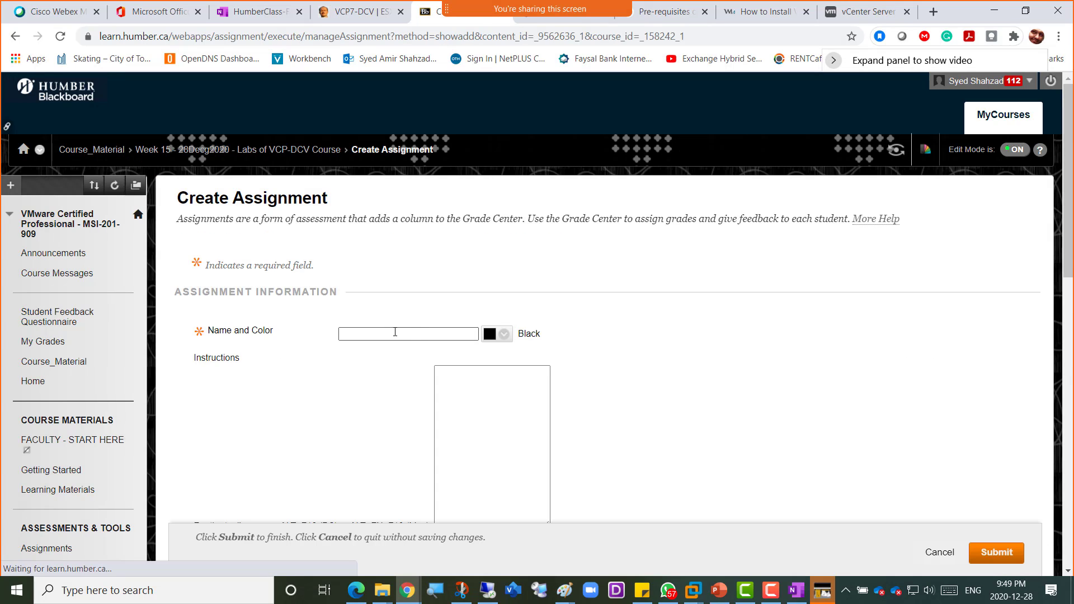
- Name the assignment PlzUploadWeek15 and set its due date to December 28, 2020
left_click(395, 332)
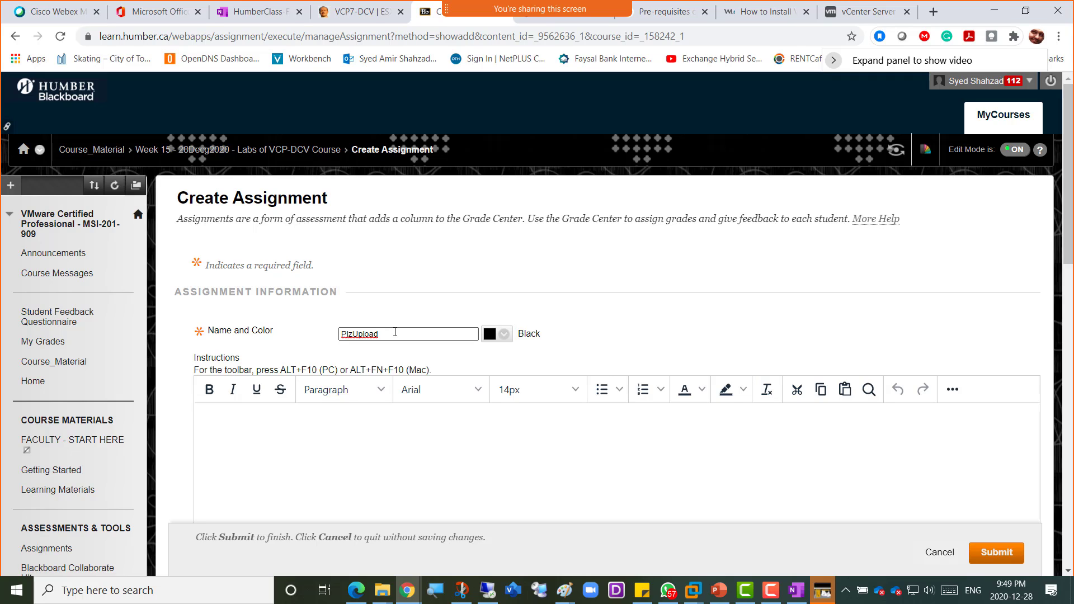
type("Week1")
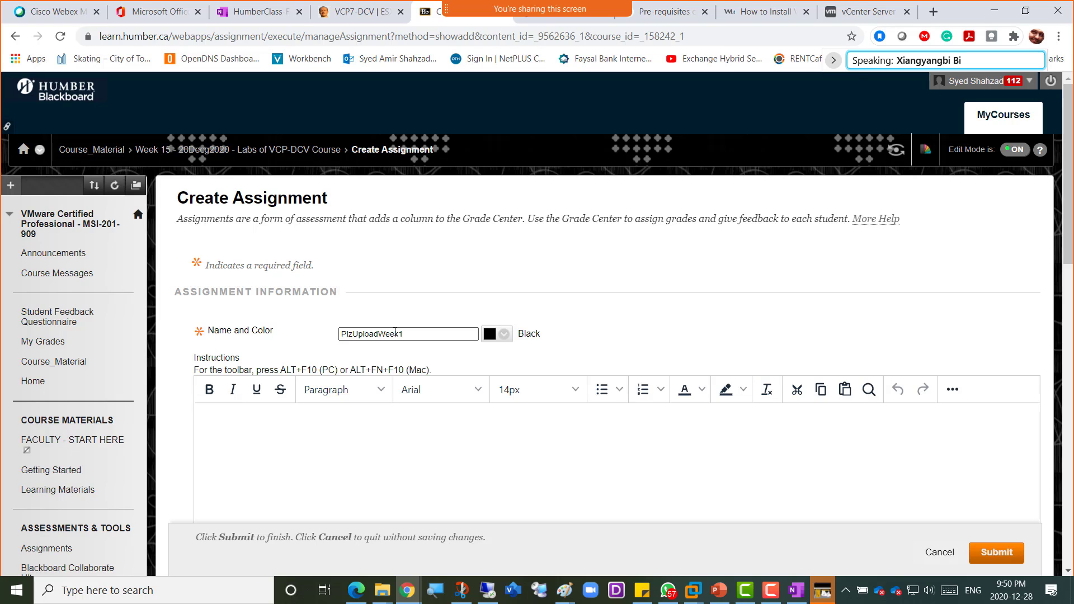
type("5")
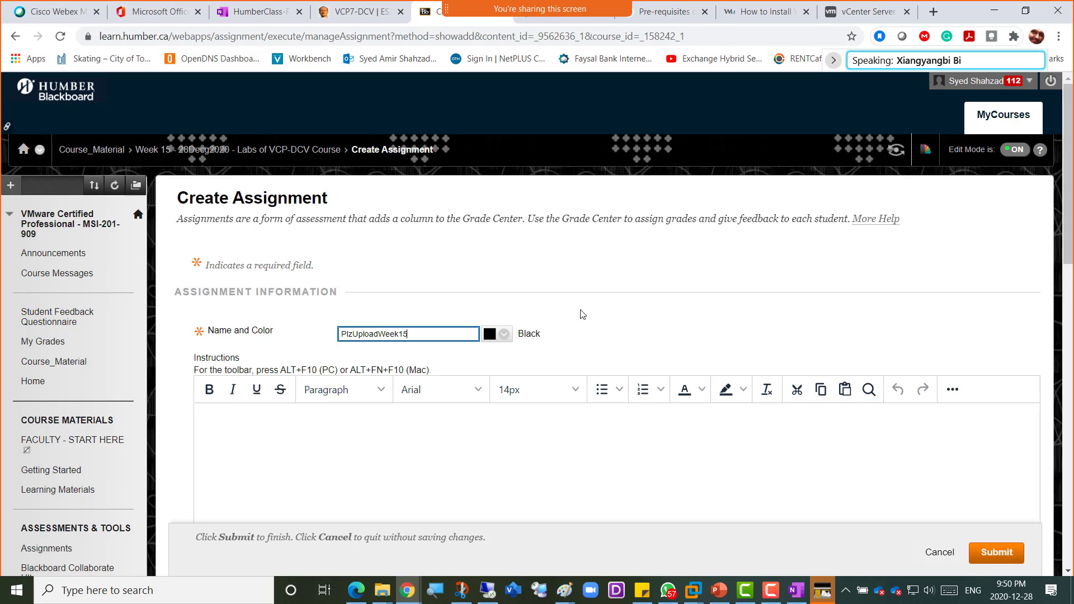
scroll(582, 314, "down", 5)
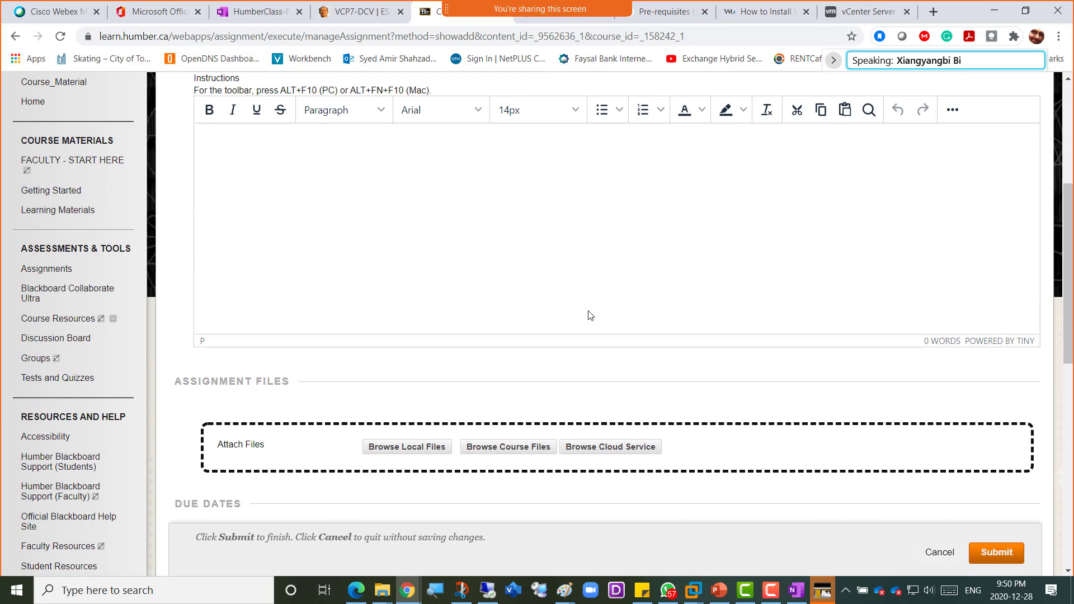
scroll(578, 301, "up", 3)
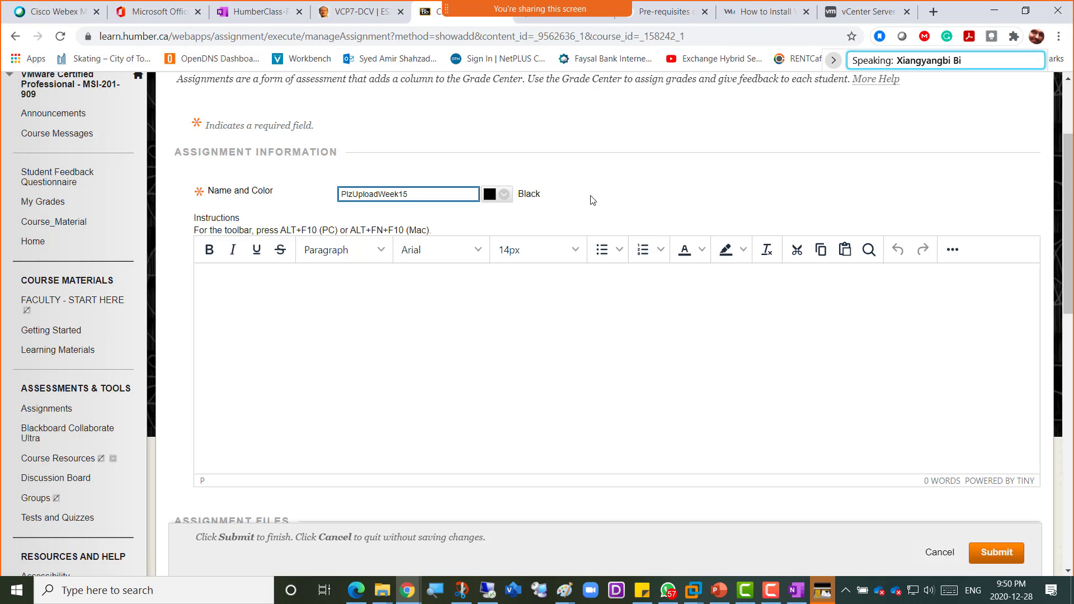
scroll(592, 200, "down", 7)
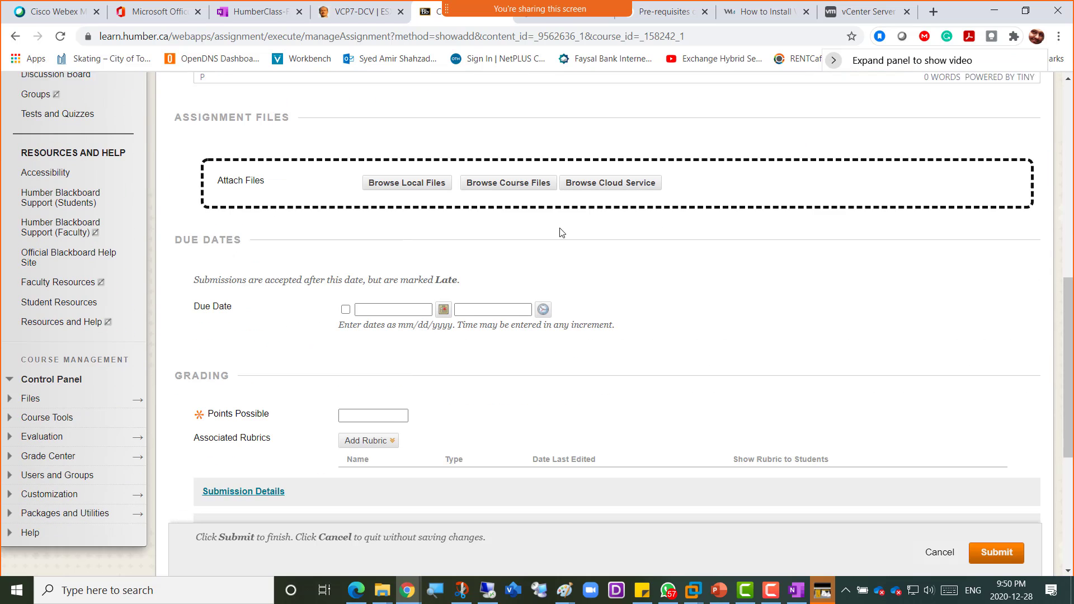
left_click(443, 294)
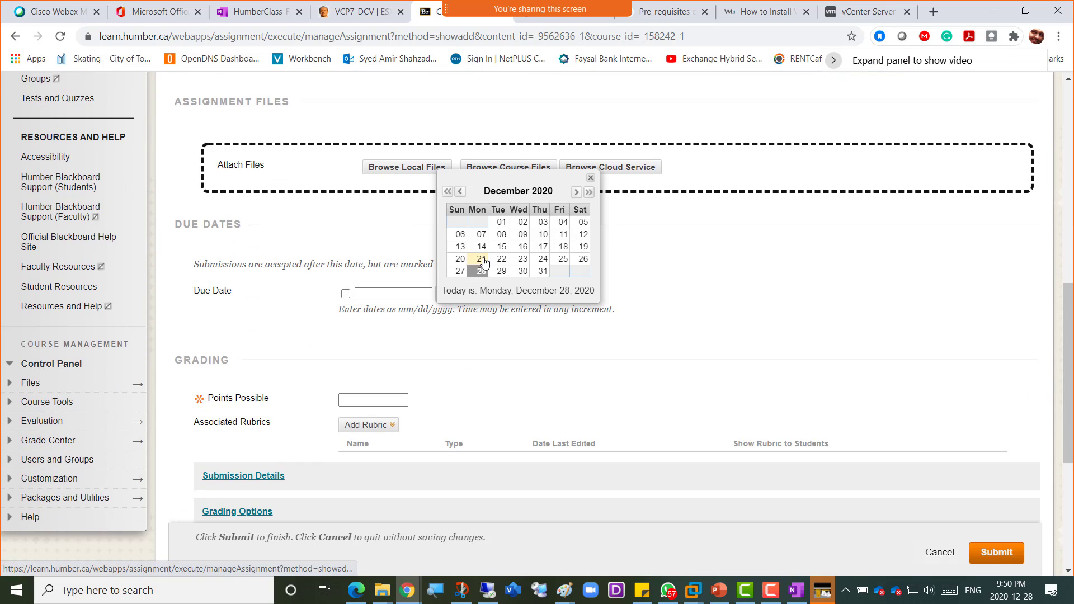
left_click(481, 271)
scroll(398, 318, "down", 3)
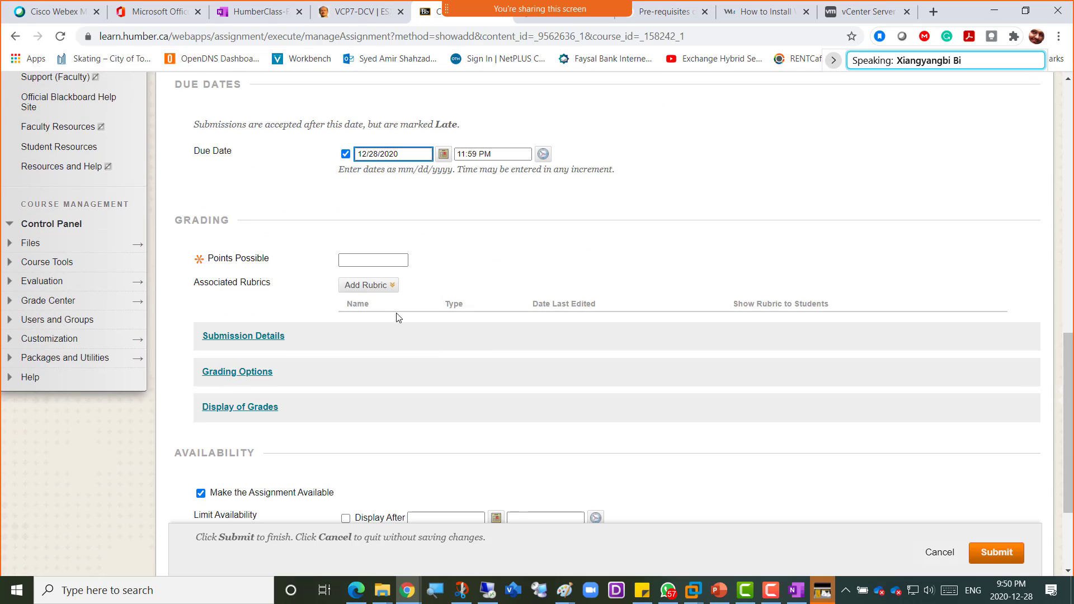
- Set 4 points possible and allow multiple attempts, with a maximum of 2
left_click(364, 261)
type("4")
left_click(367, 285)
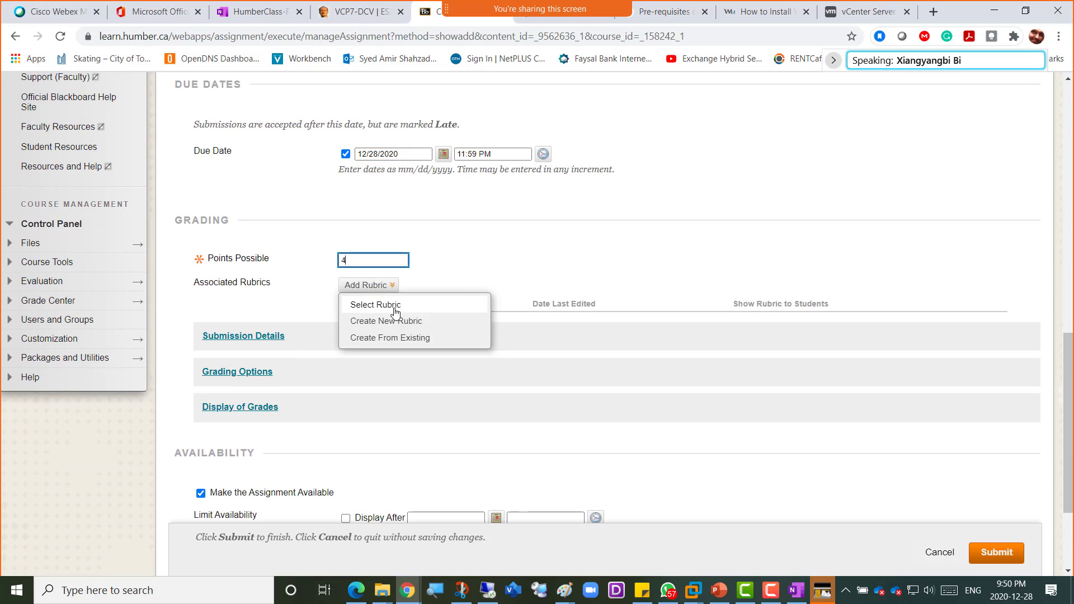
left_click(241, 337)
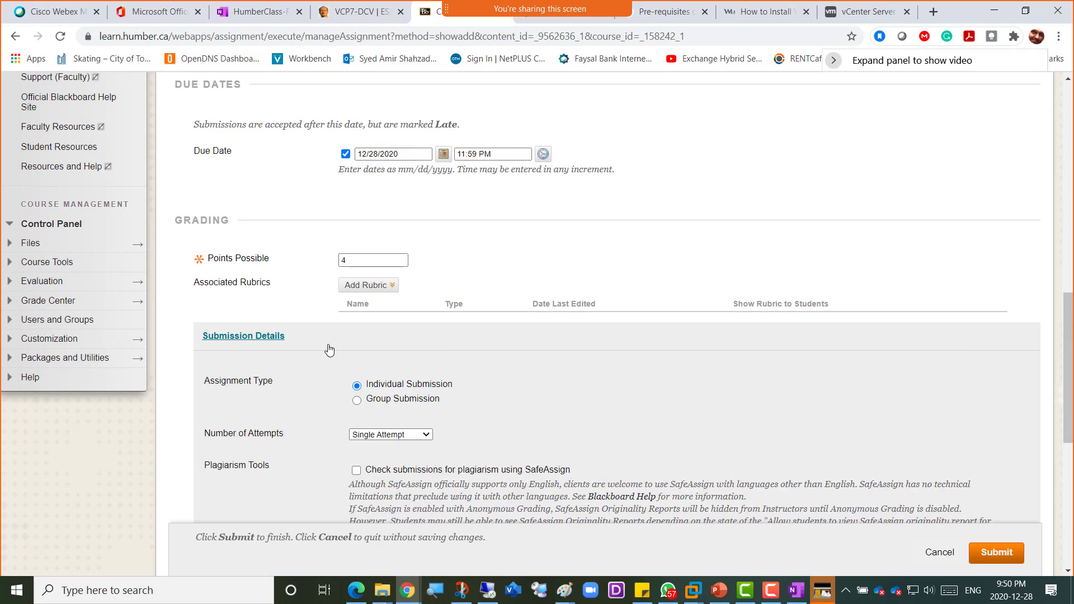
scroll(342, 336, "down", 3)
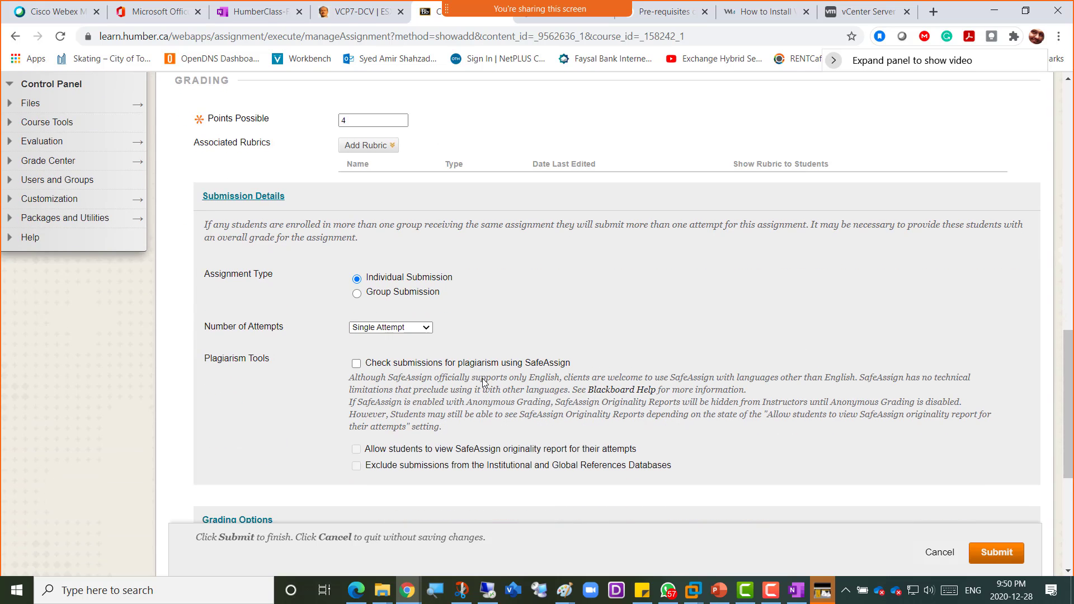
left_click(378, 329)
left_click(392, 348)
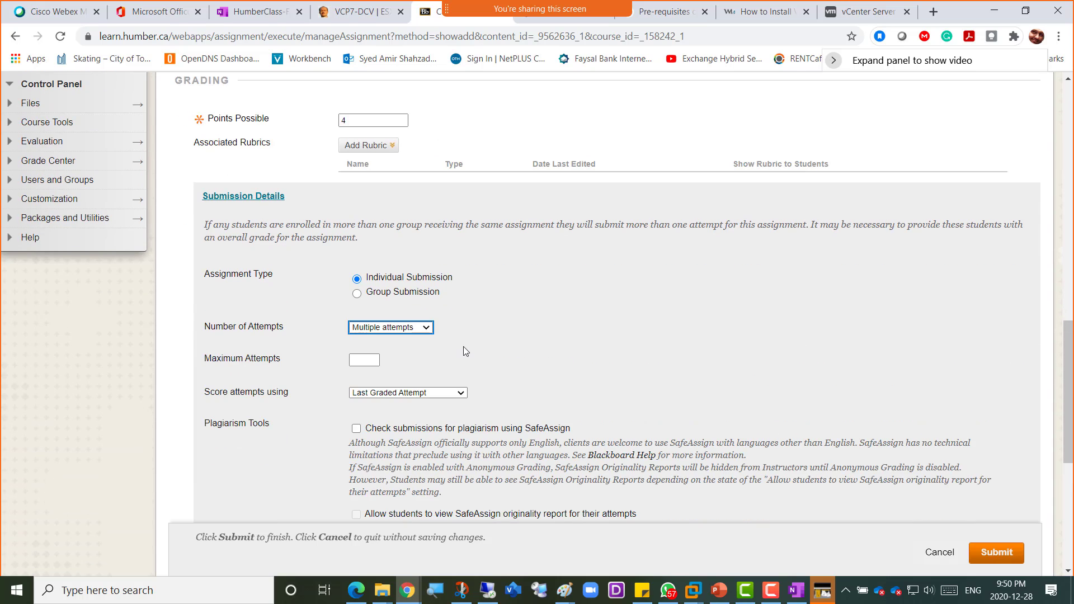
left_click(361, 358)
- Turn on Track Number of Views and submit the new assignment
scroll(545, 372, "down", 1)
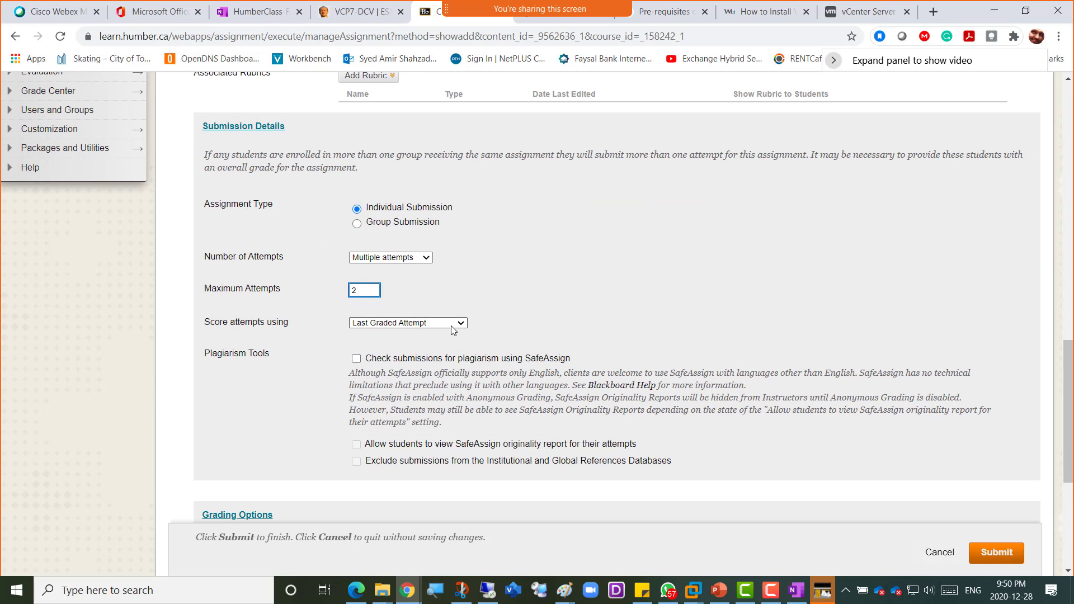
scroll(521, 344, "down", 4)
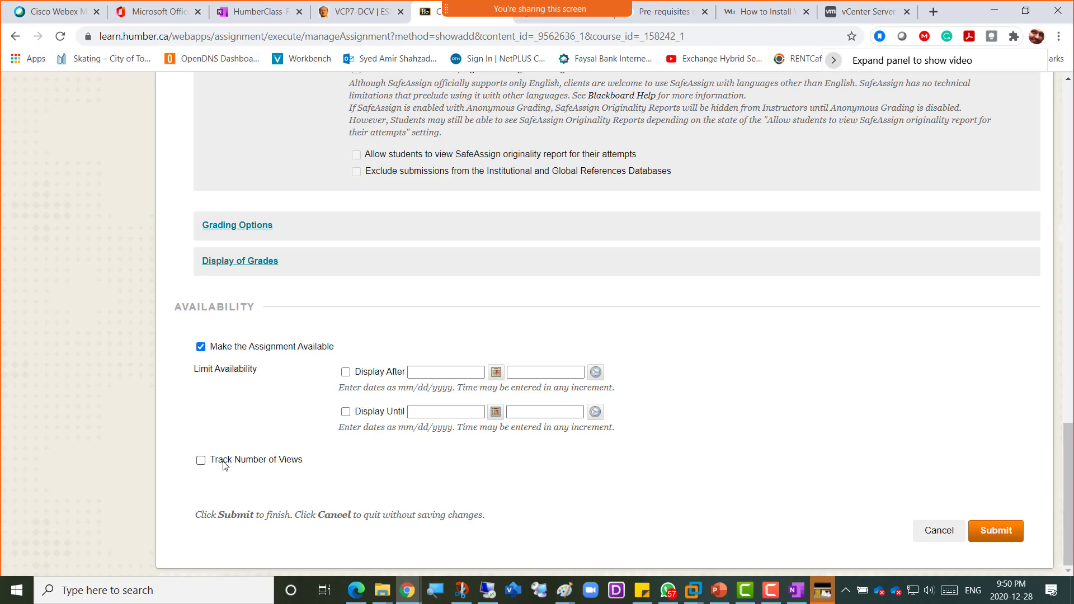
left_click(201, 459)
left_click(995, 532)
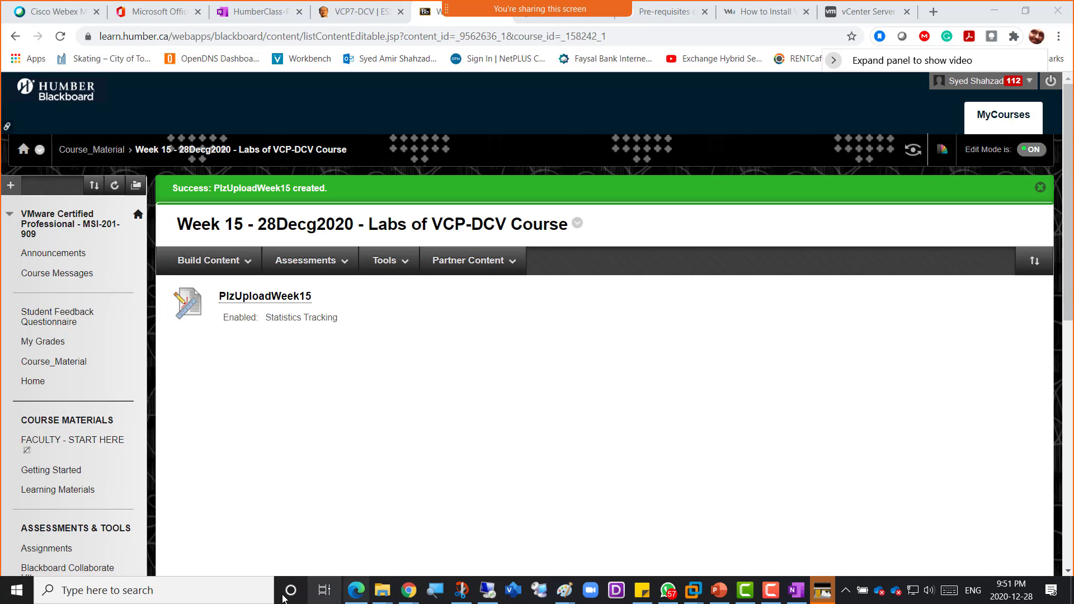
- Bring up the Windows Run dialog, with notepad entered, over the Blackboard Week 15 folder
left_click(442, 466)
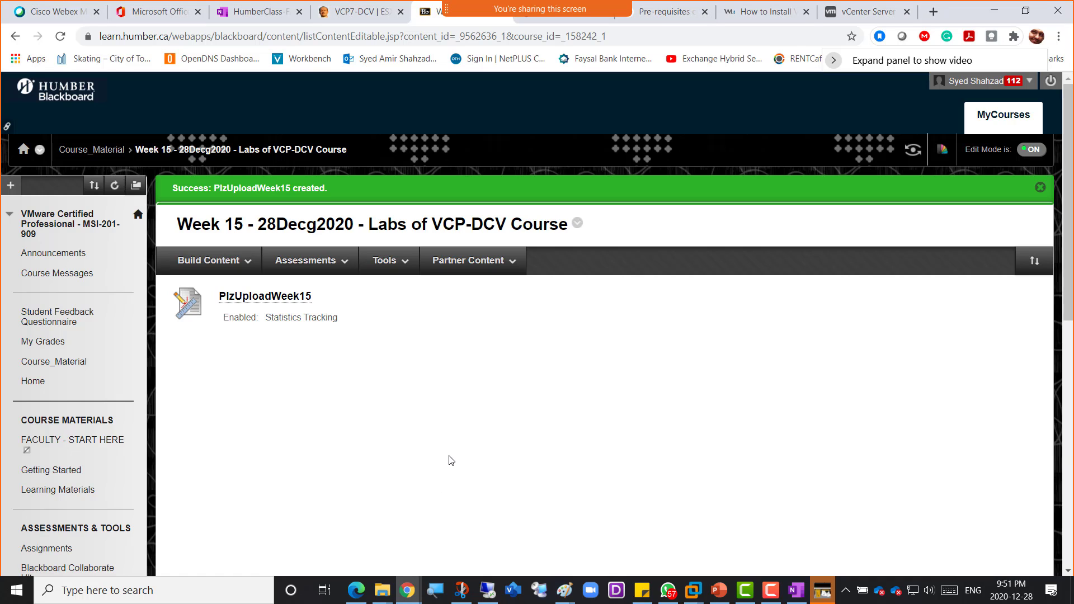
key("super+r")
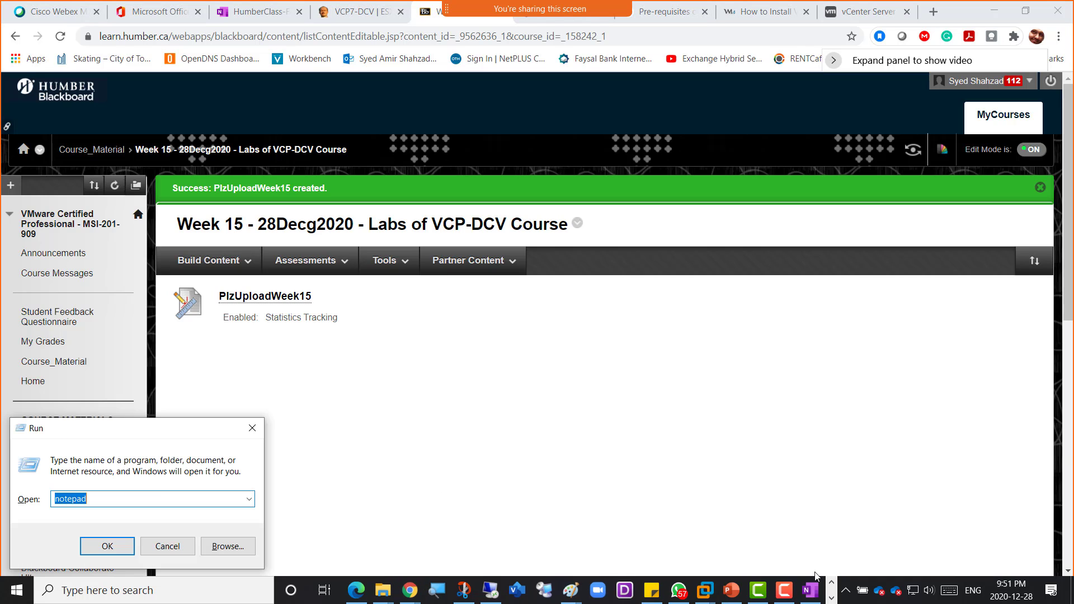